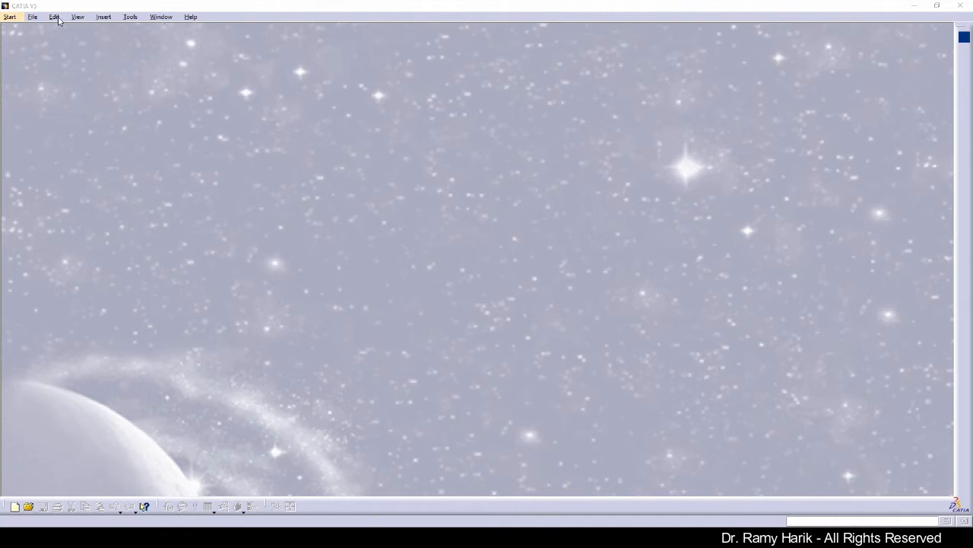
Step: Create a new Sketcher part named PrtRHT04V01 and open a sketch on the xy plane
click(8, 17)
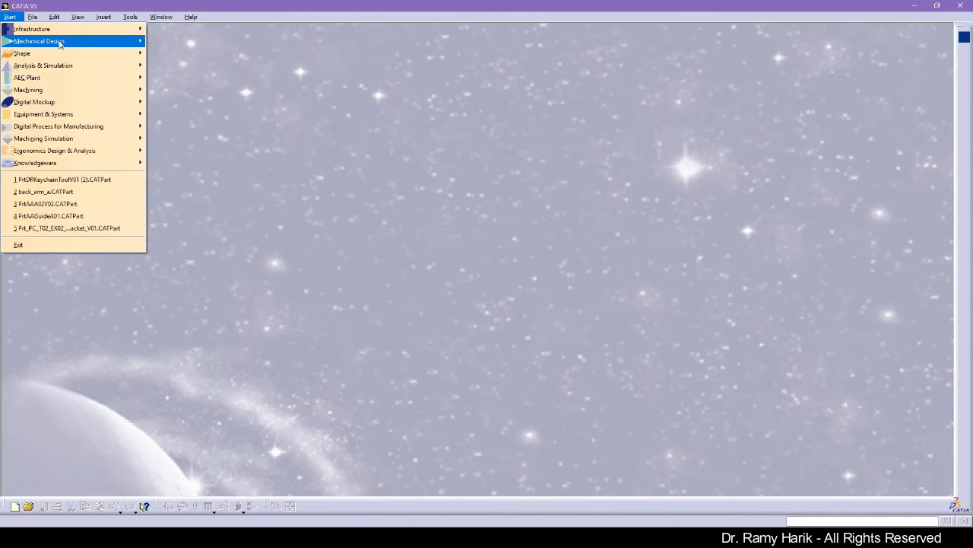
mouse_move(59, 44)
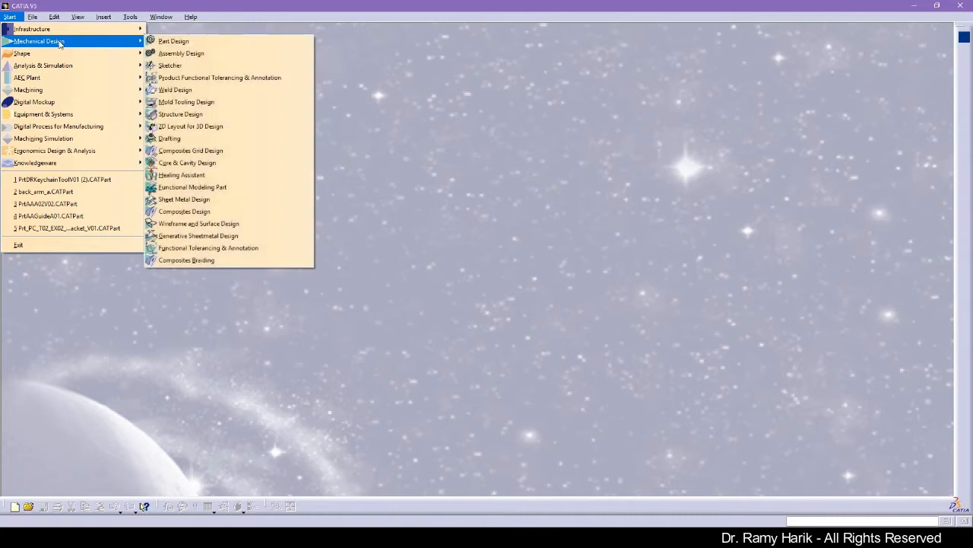
click(196, 69)
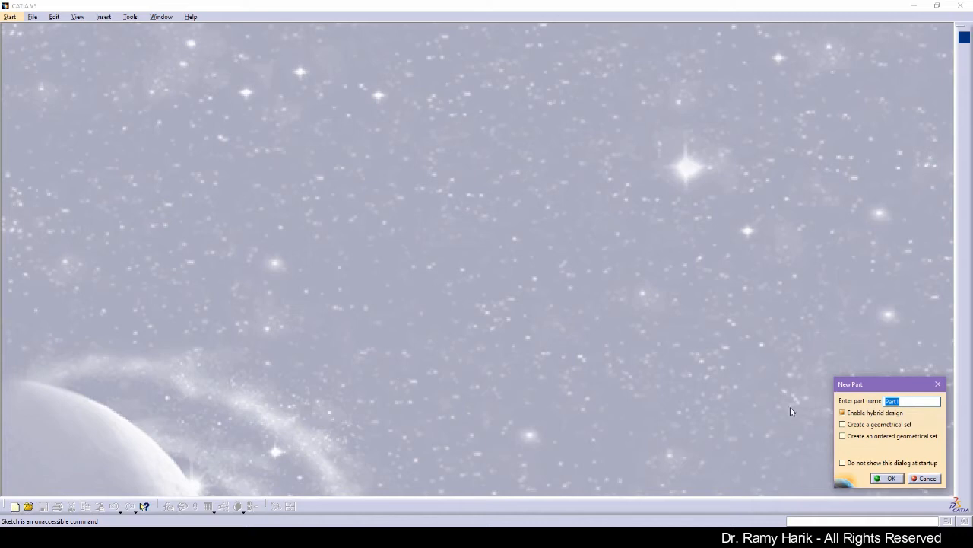
text(P)
text(04V0)
key(Return)
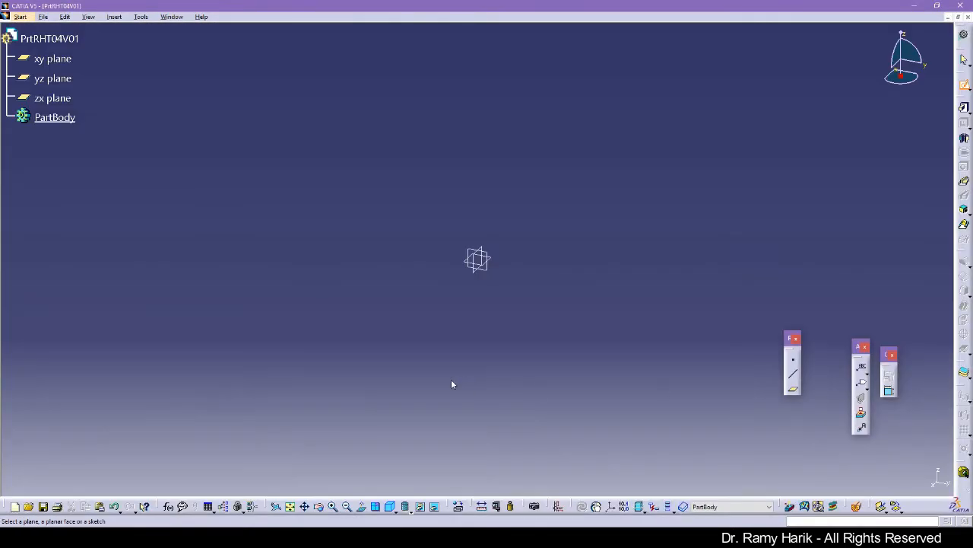
click(0, 279)
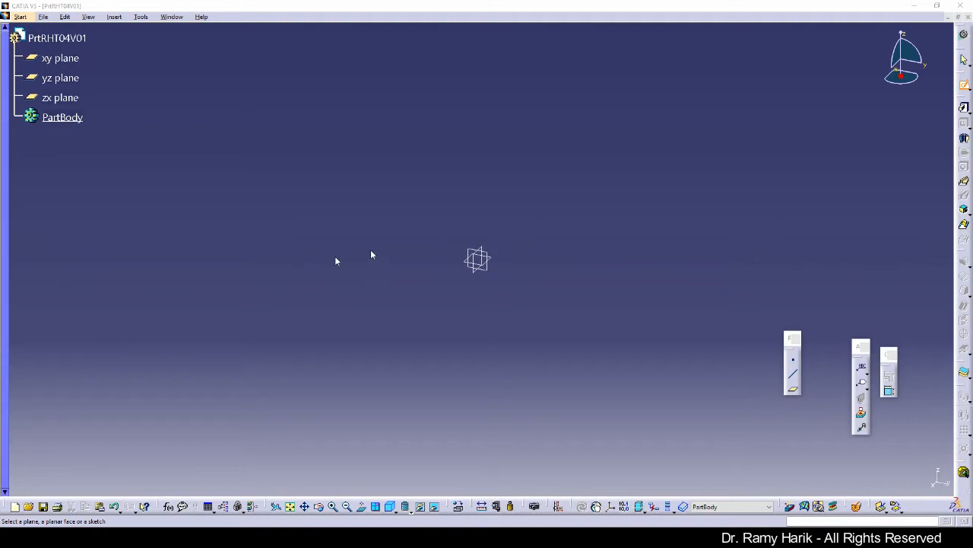
click(491, 259)
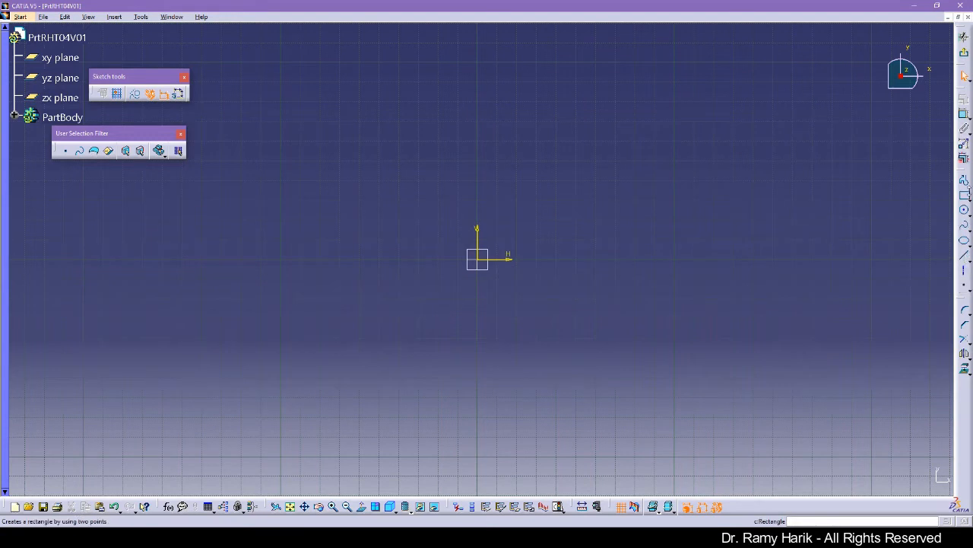
Step: Sketch a rectangle enclosing the origin and draw a slanted axis line crossing it from side to side
click(964, 194)
click(414, 321)
click(572, 148)
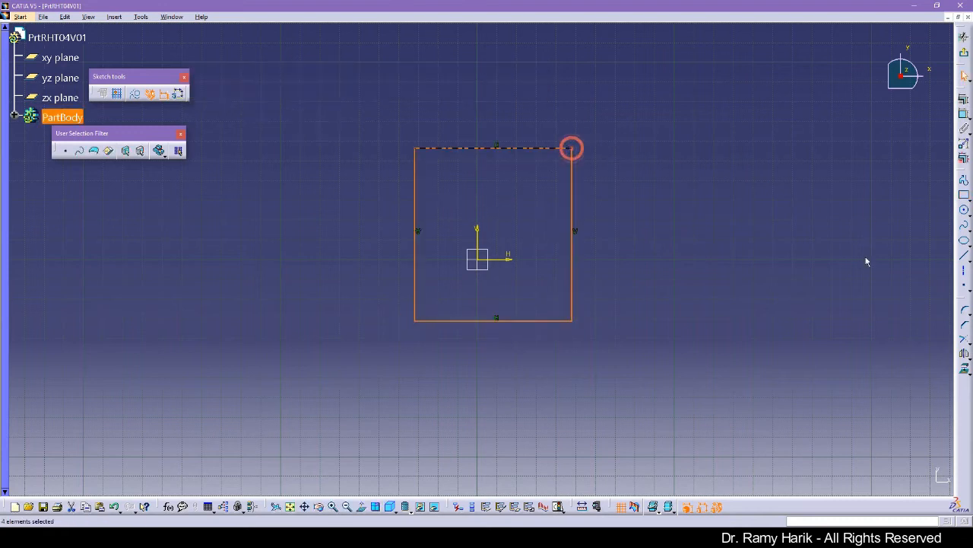
click(964, 270)
click(797, 256)
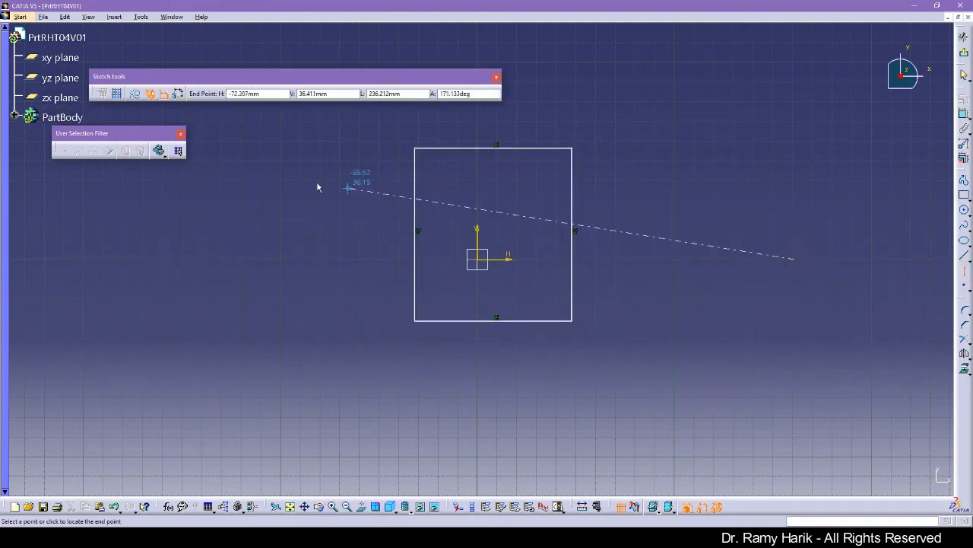
click(300, 178)
click(281, 229)
Step: Exit the sketch and try a Pad of the rectangle with a length of 20 mm
click(964, 36)
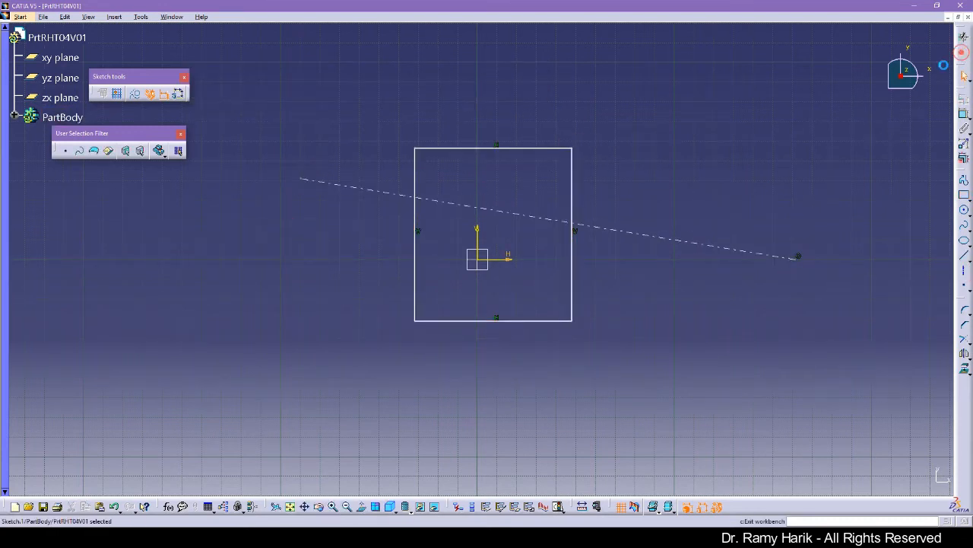
click(964, 107)
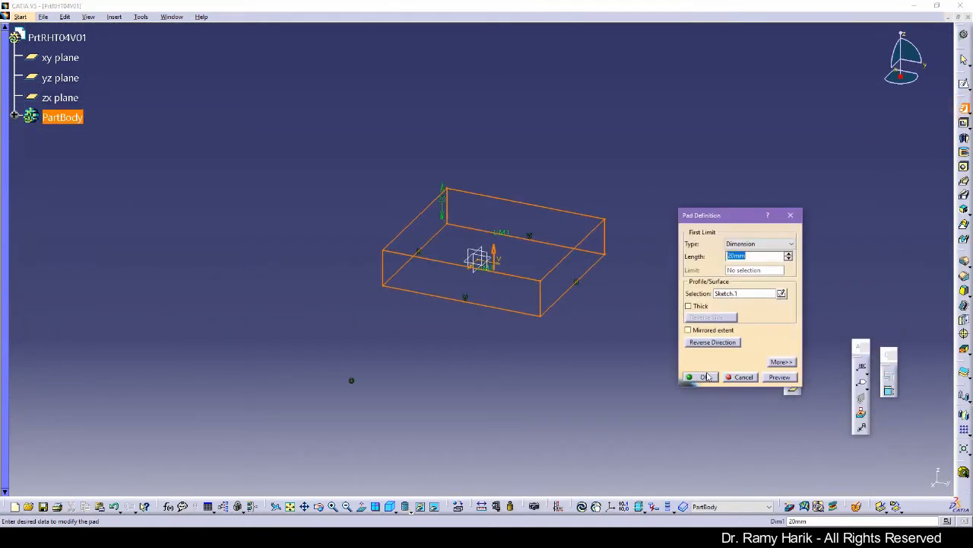
click(741, 378)
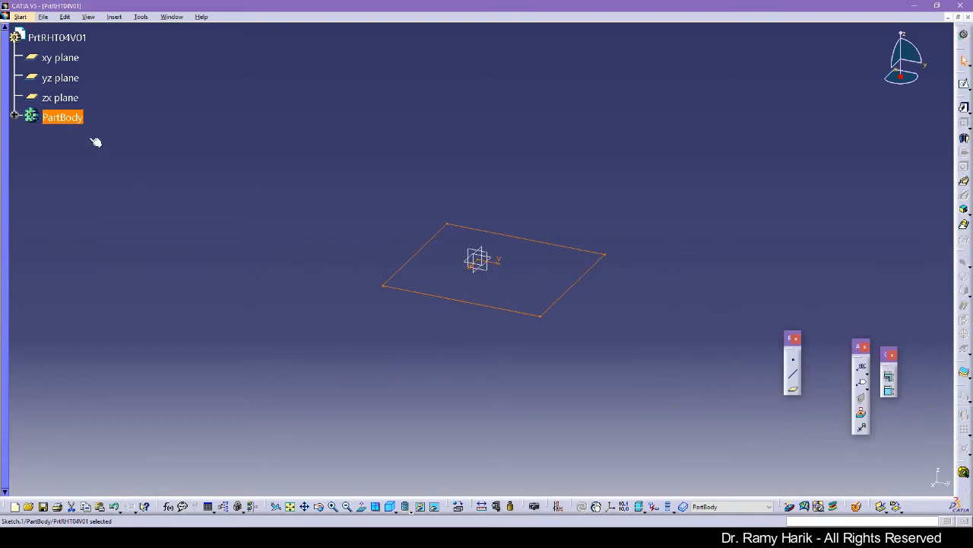
Step: Reopen Sketch.1 and delete the rectangle and the slanted axis
click(15, 117)
double_click(63, 137)
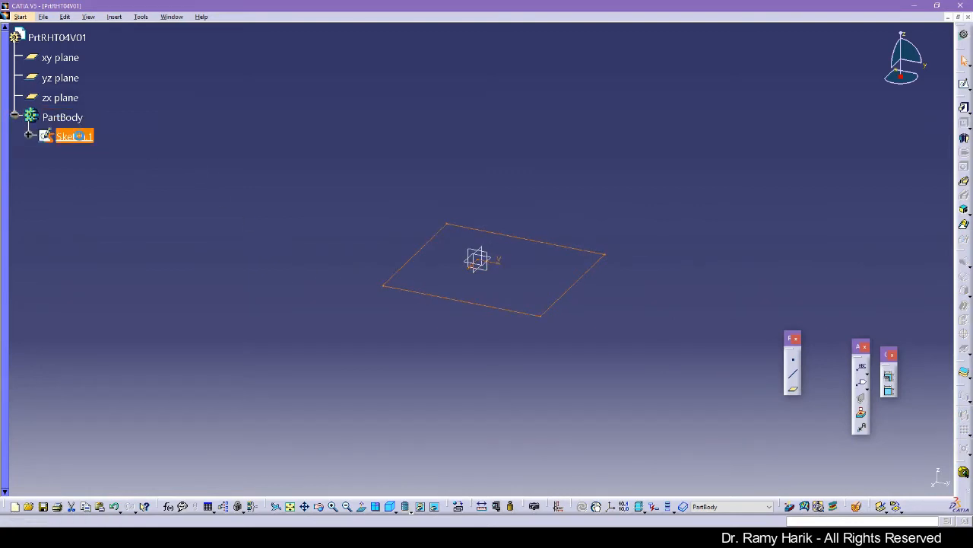
mouse_move(862, 80)
mouse_down()
mouse_move(580, 187)
mouse_move(222, 355)
mouse_up()
key(Delete)
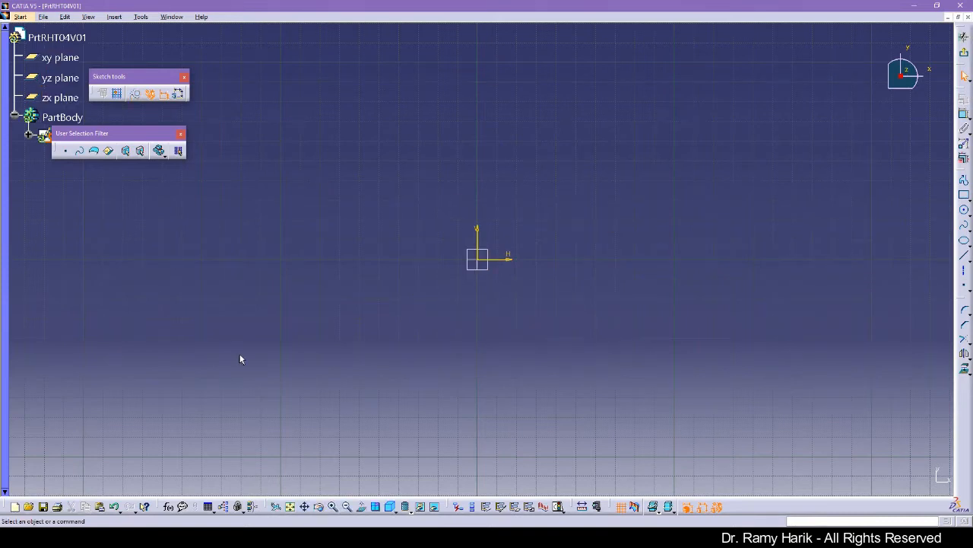
Step: Draw a long horizontal axis along the H direction, passing through the sketch origin
click(0, 281)
scroll(211, 364, down, 2)
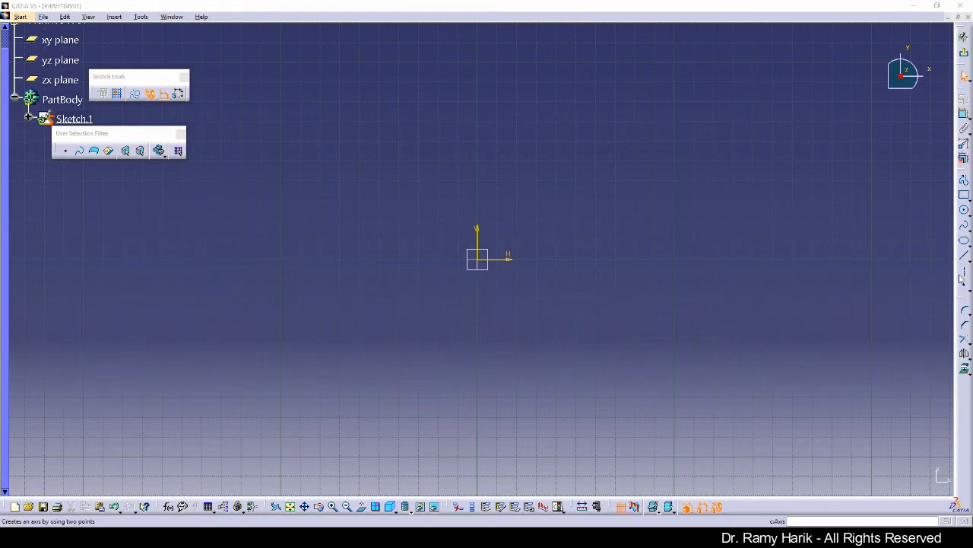
click(963, 272)
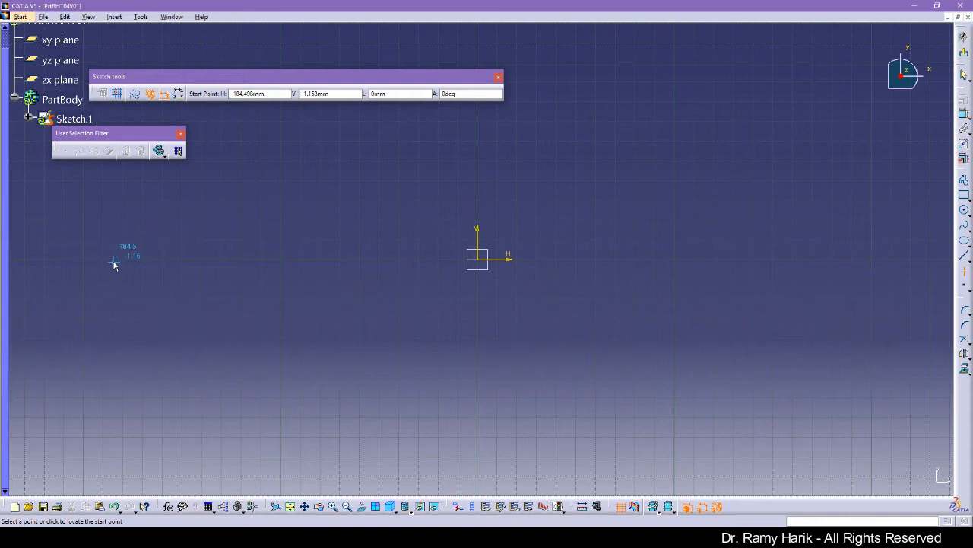
click(166, 261)
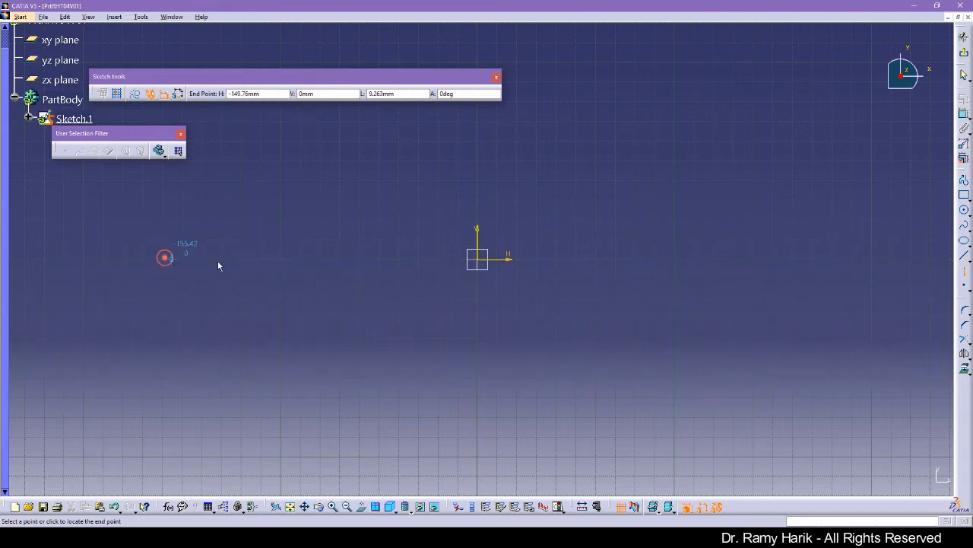
click(861, 259)
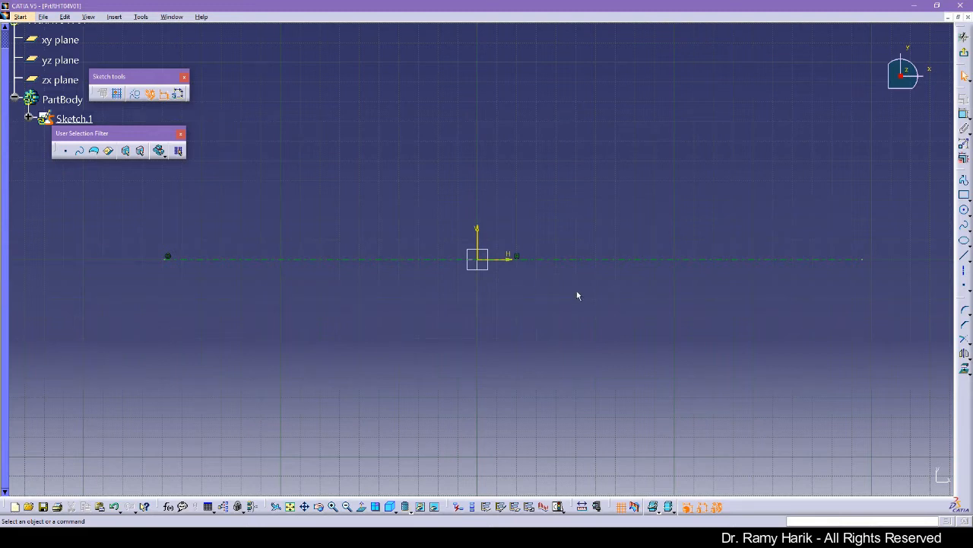
click(964, 210)
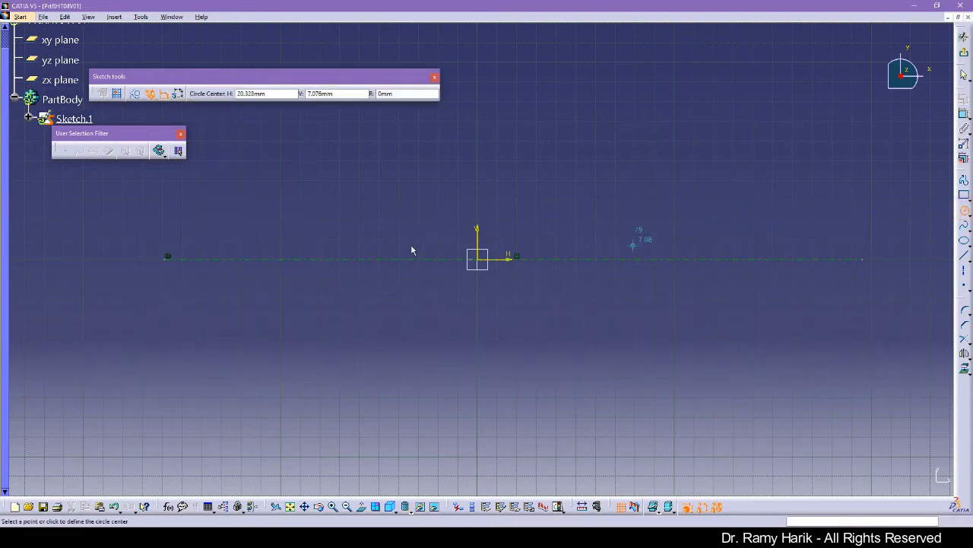
click(284, 259)
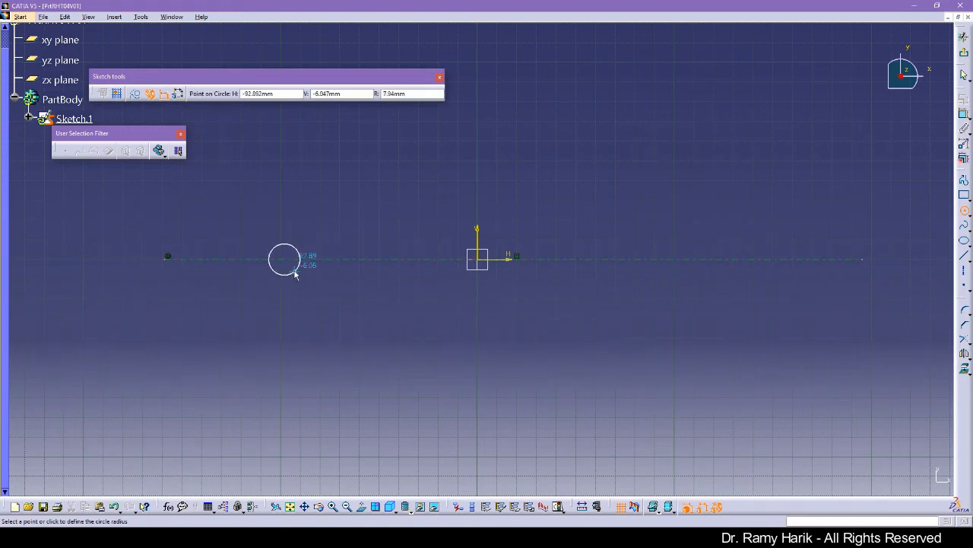
key(Escape)
click(729, 352)
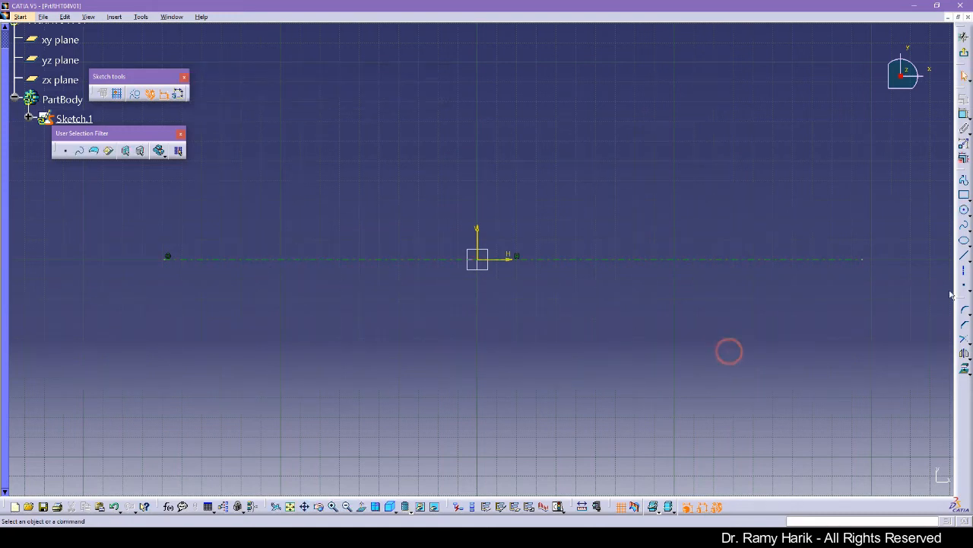
Step: Sketch two circles centred on the axis, about 27 mm in diameter left of the origin and about 30 mm right of it
click(964, 215)
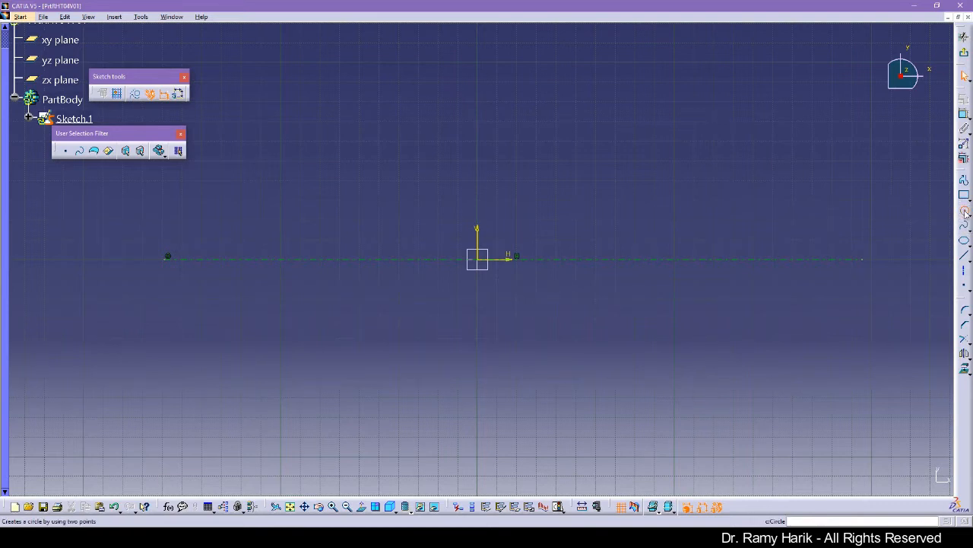
click(320, 259)
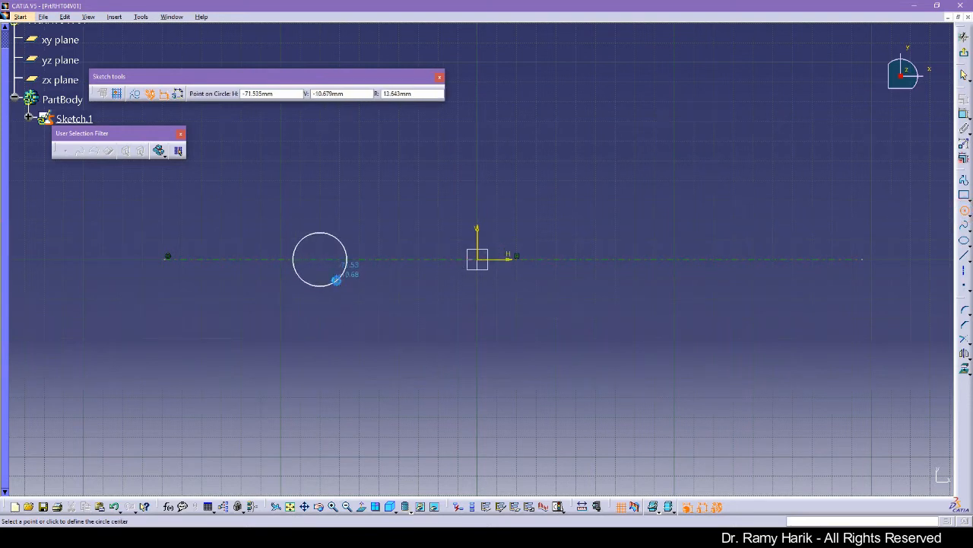
click(332, 284)
click(683, 259)
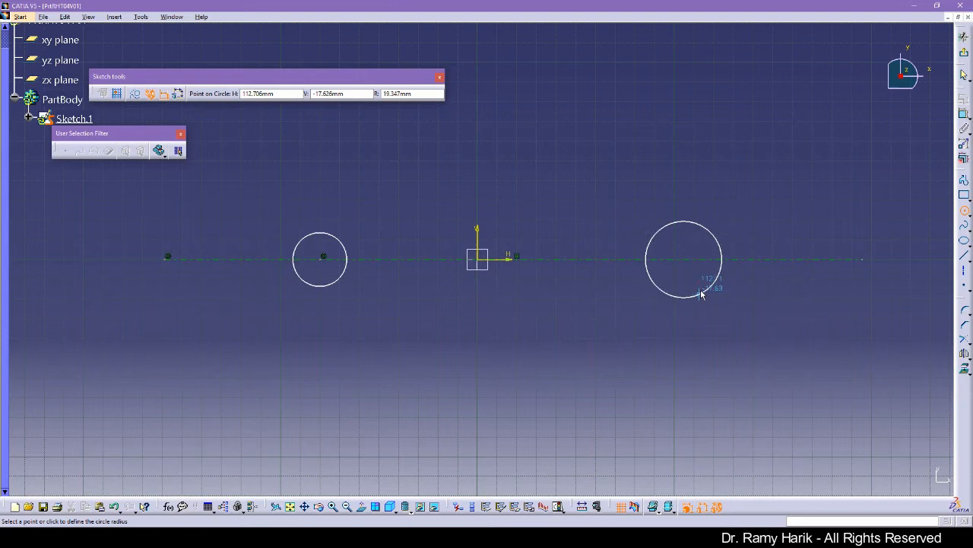
click(713, 266)
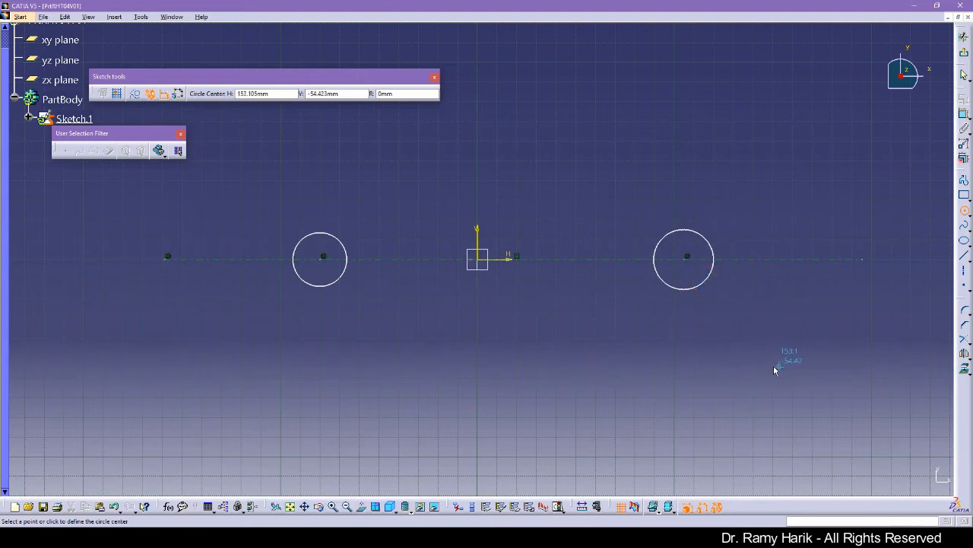
key(Escape)
click(537, 373)
Step: Add a diameter constraint to each of the two circles
click(964, 113)
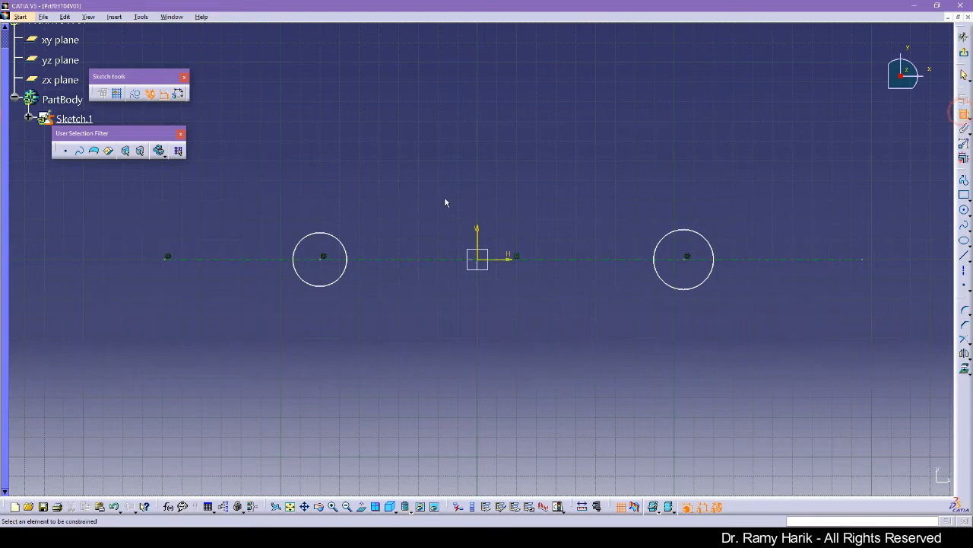
click(339, 238)
click(363, 178)
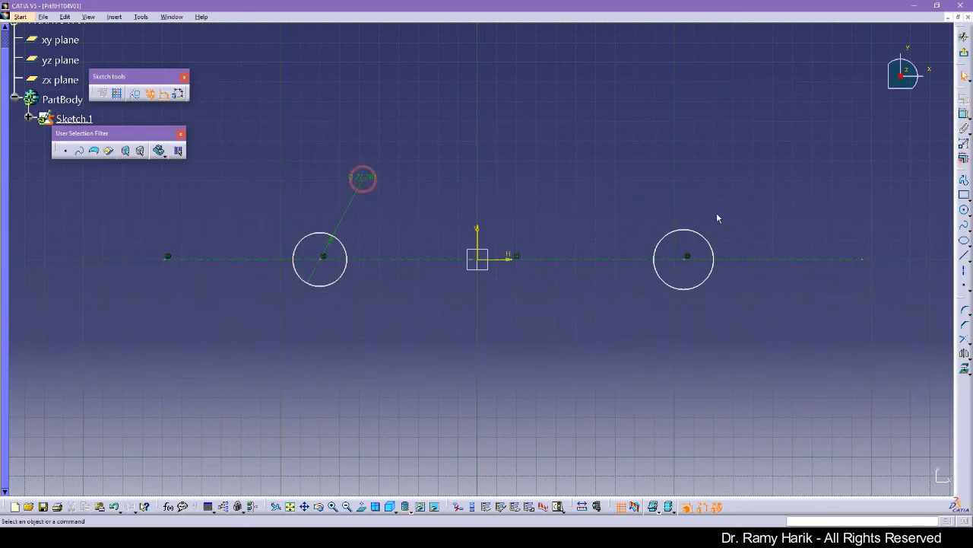
click(964, 112)
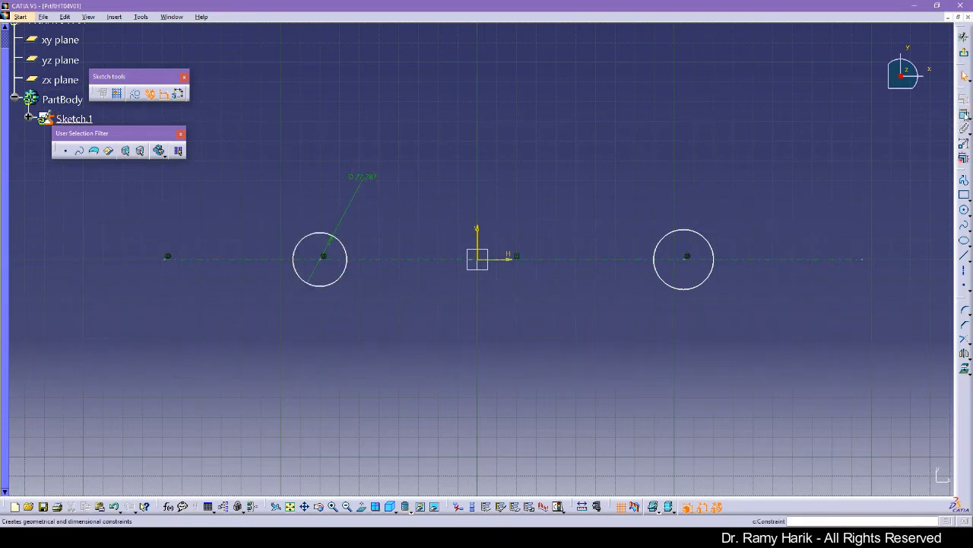
click(682, 237)
click(793, 171)
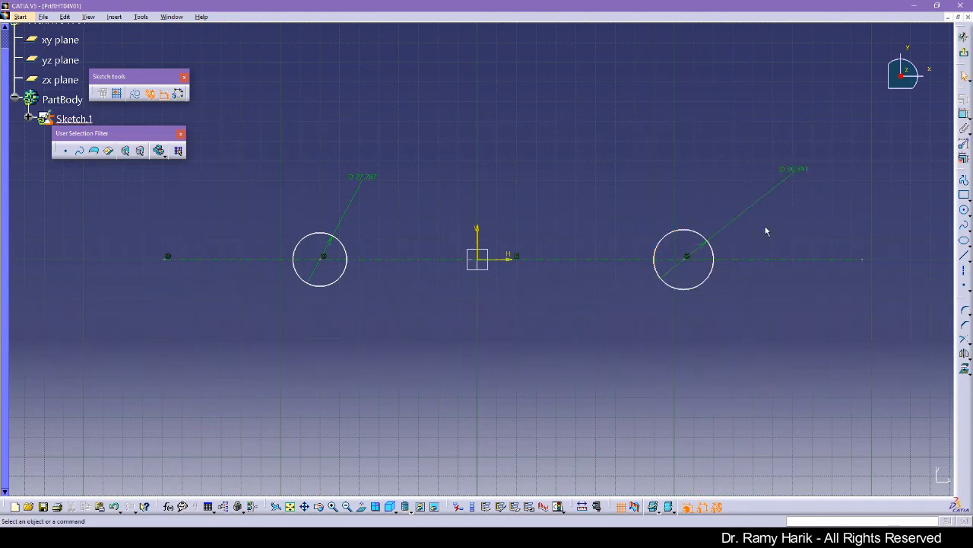
double_click(371, 182)
click(923, 479)
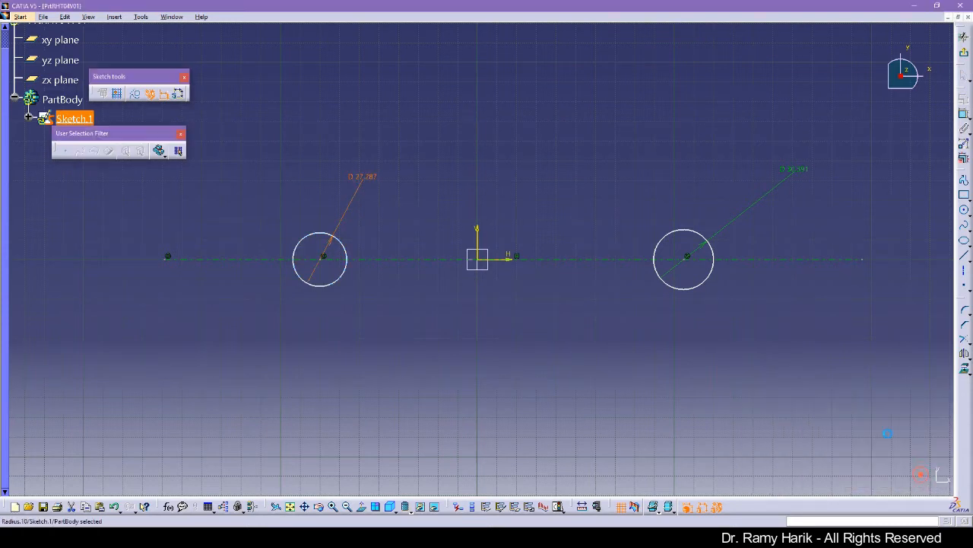
double_click(358, 175)
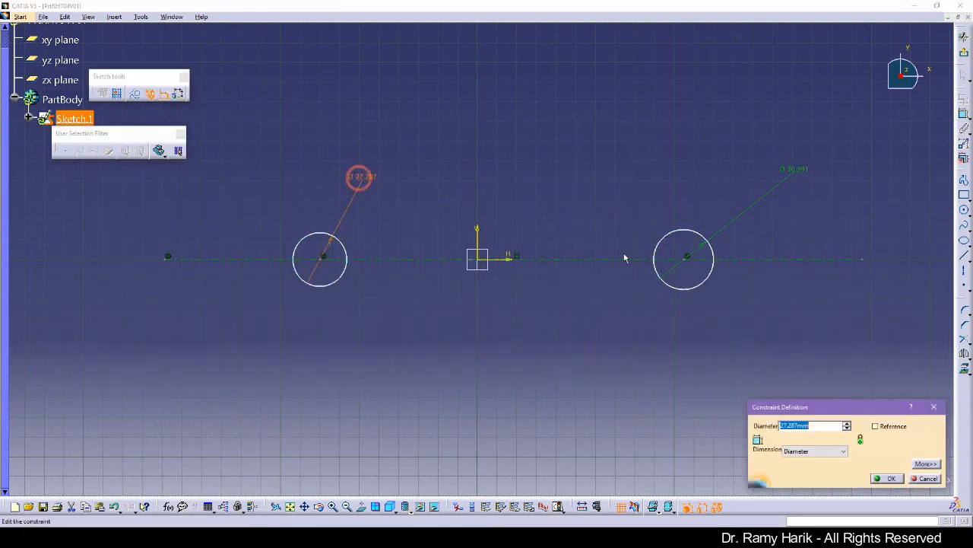
key(Escape)
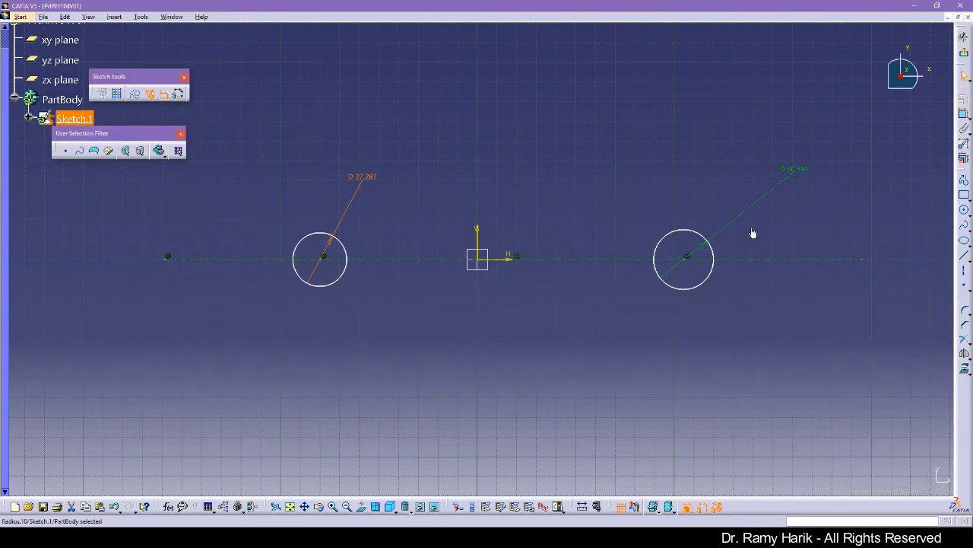
Step: Change the diameter constraint on the circle right of the origin to a radius constraint
double_click(793, 169)
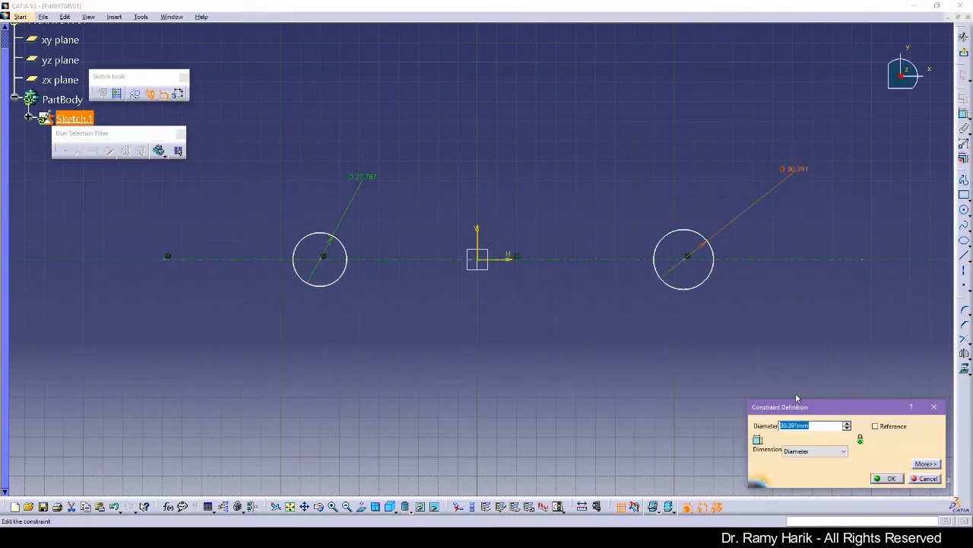
right_click(794, 426)
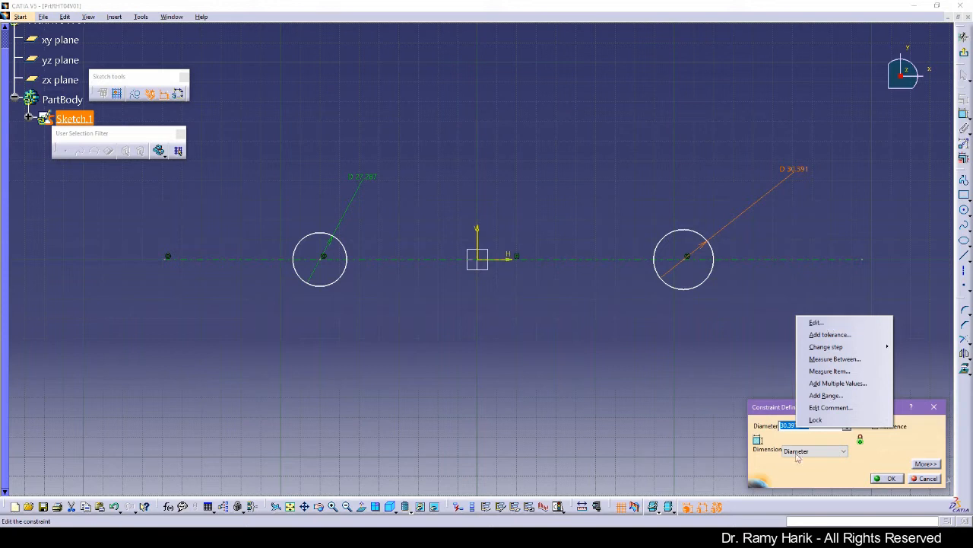
click(818, 448)
click(810, 462)
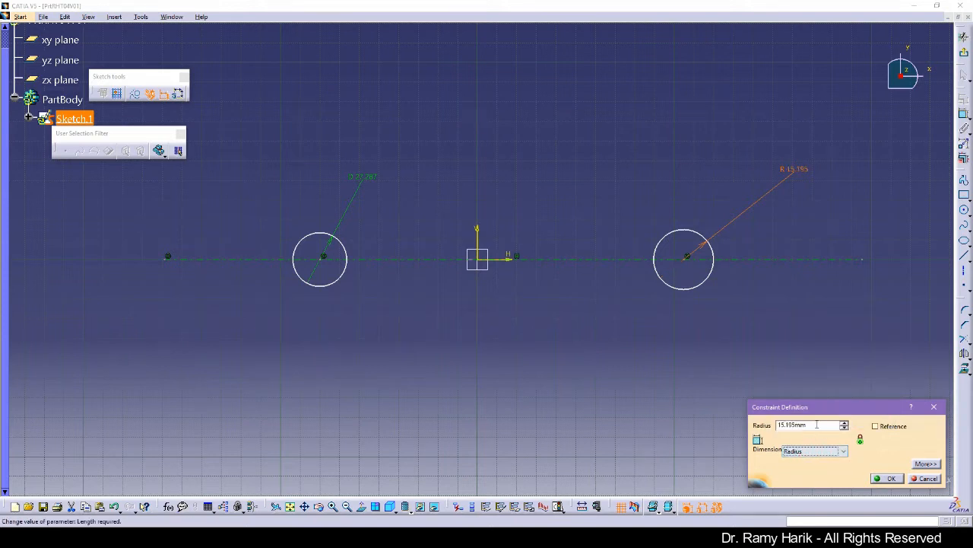
Step: Drive the right circle's radius with a formula equal to the left circle's radius parameter, PartBody\Sketch.1\Radius.10\Radius
right_click(811, 425)
click(837, 306)
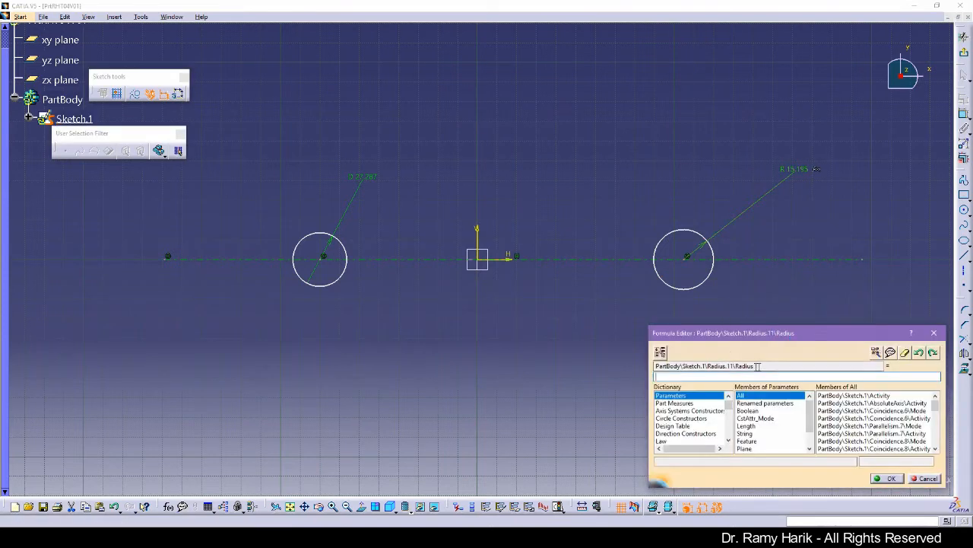
click(363, 175)
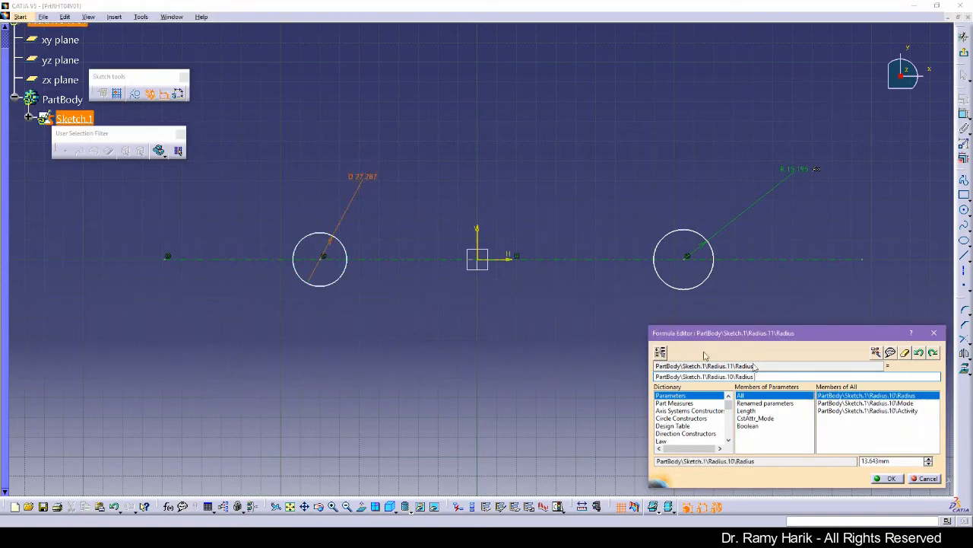
click(889, 478)
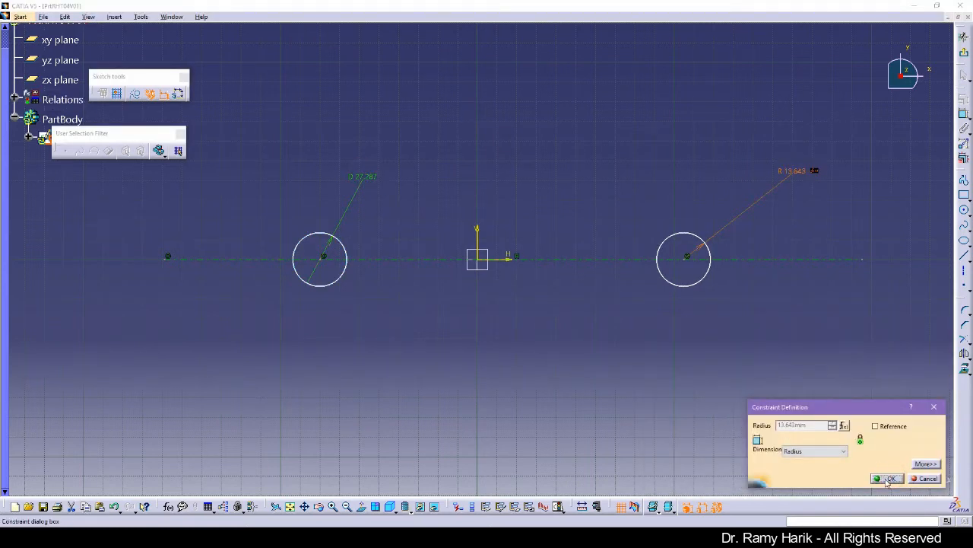
click(887, 478)
Step: Set the left circle's diameter to 35 mm
double_click(368, 175)
text(30)
key(Return)
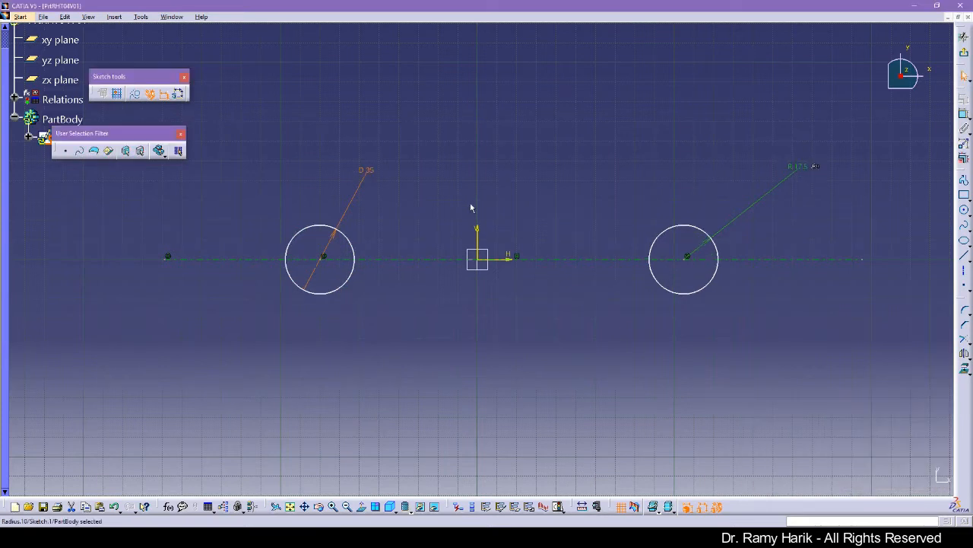
click(797, 309)
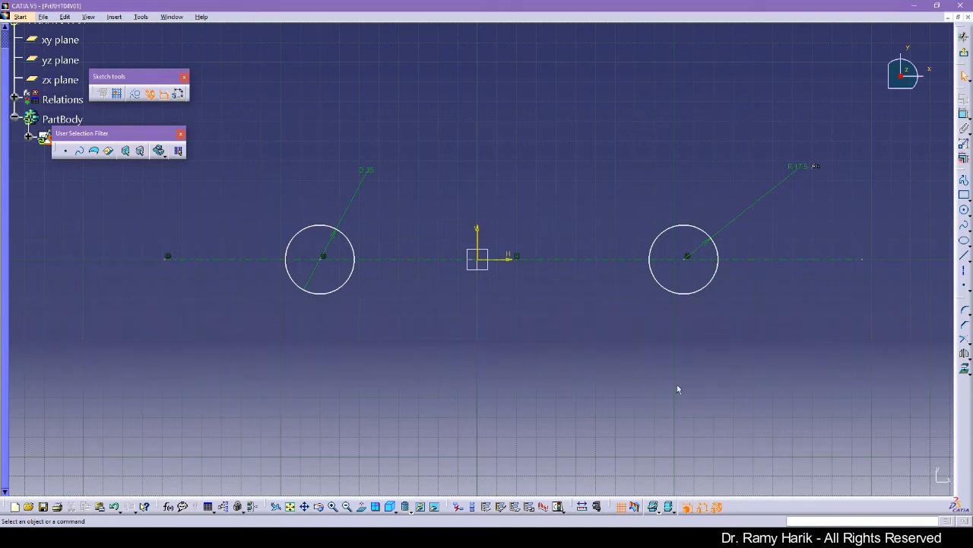
click(964, 116)
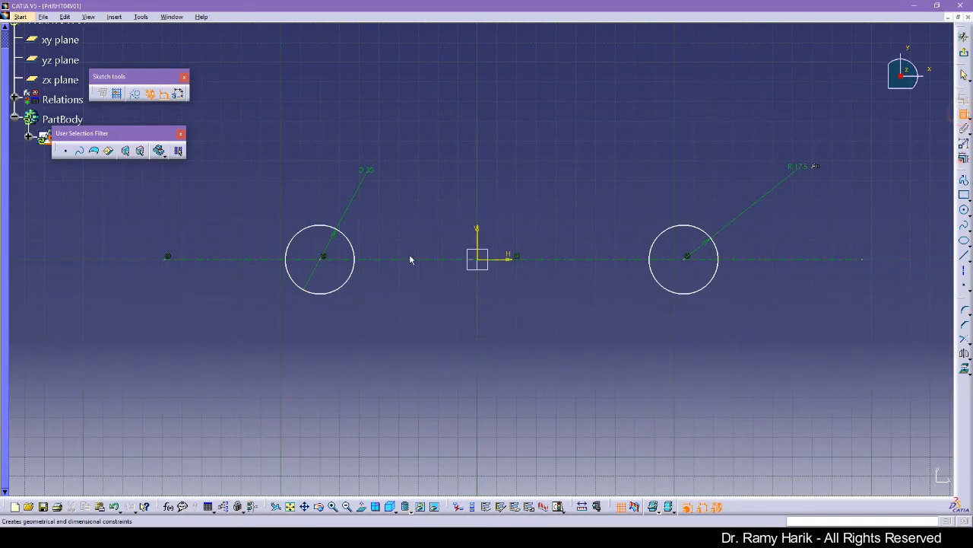
click(346, 281)
click(677, 292)
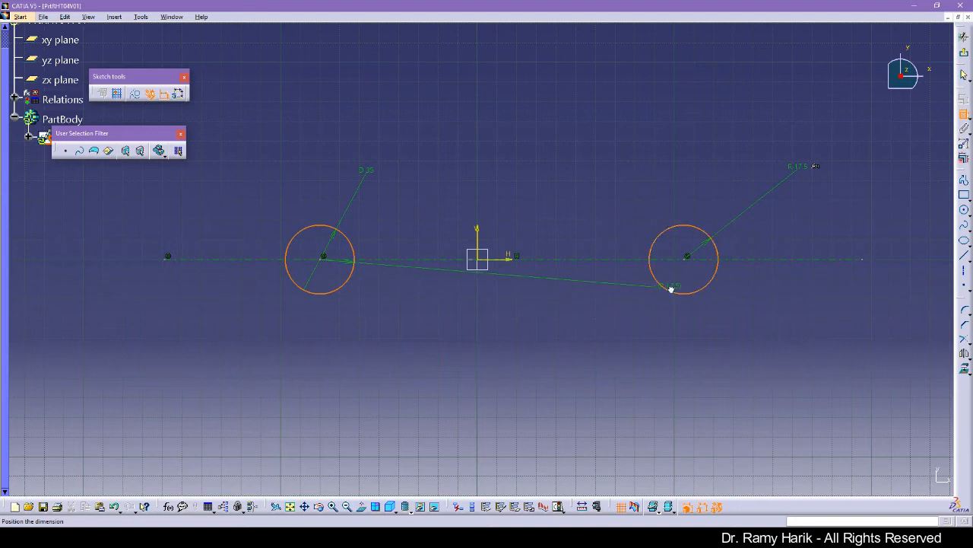
right_click(574, 364)
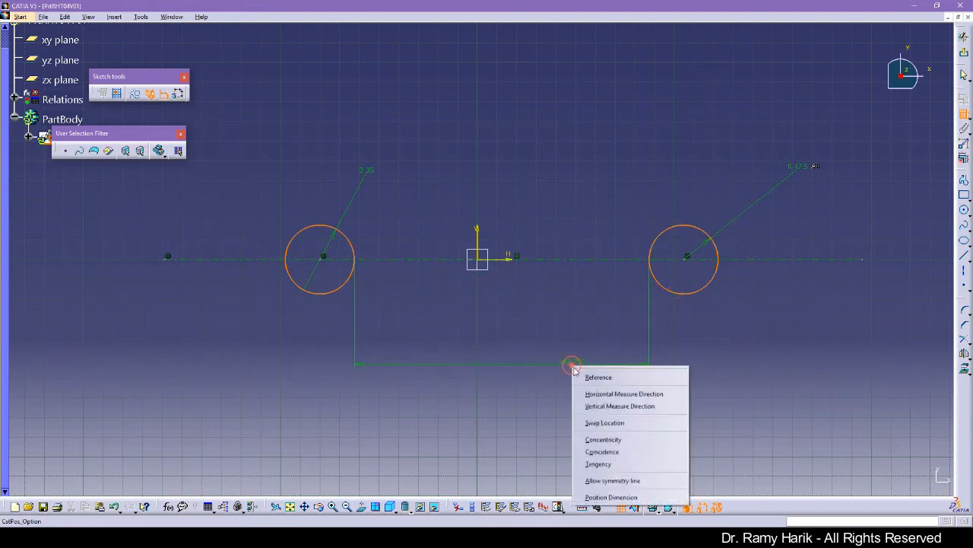
click(655, 394)
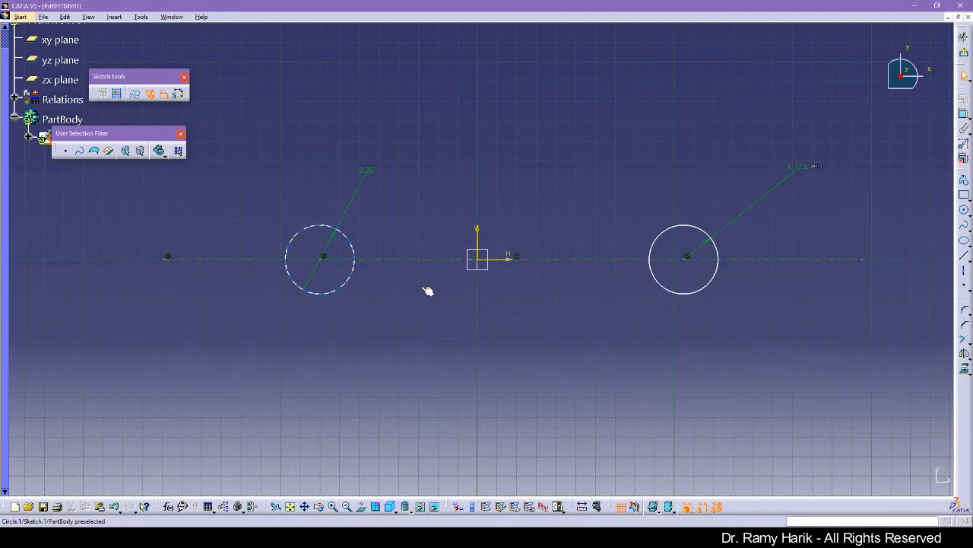
Step: Dimension the horizontal distance between the centres of the two circles and set it to 250 mm
click(962, 113)
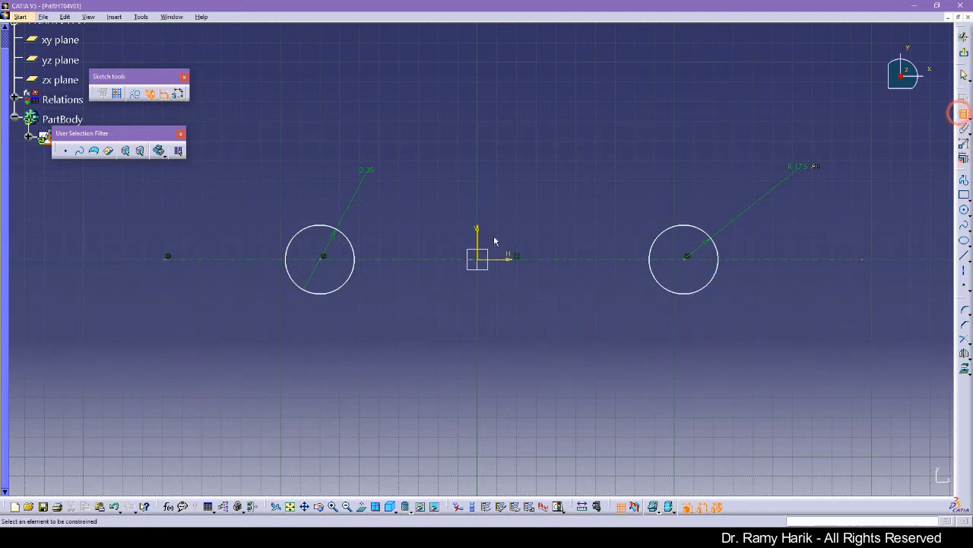
click(321, 259)
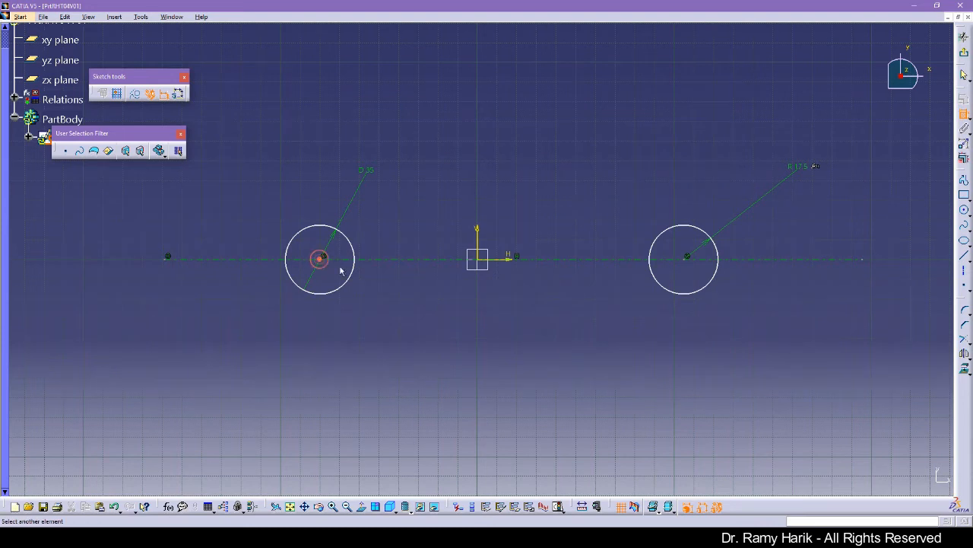
click(686, 257)
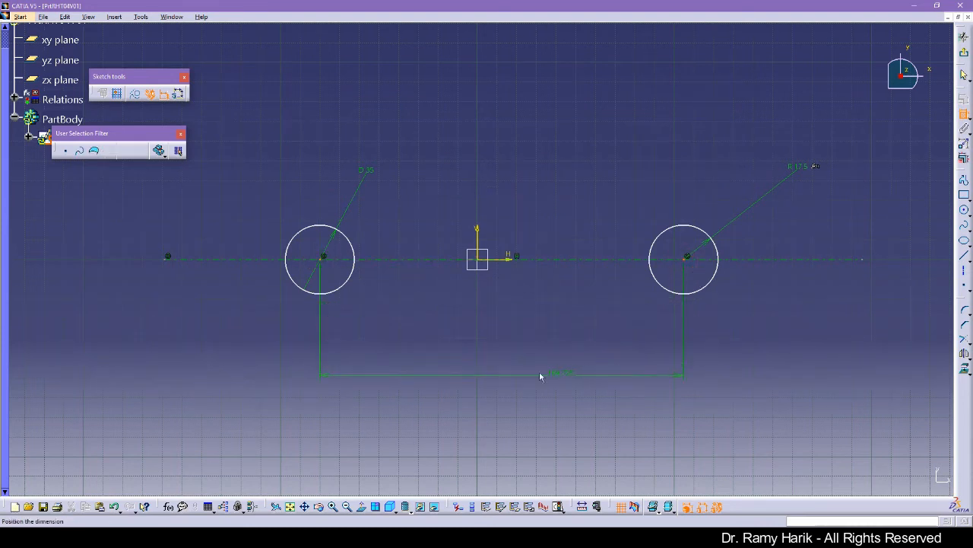
click(508, 365)
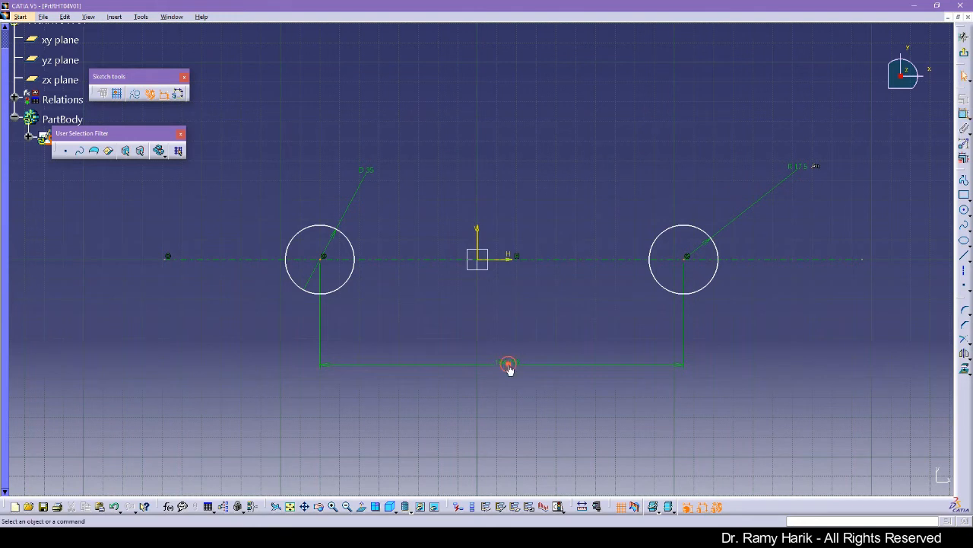
double_click(507, 362)
text(2)
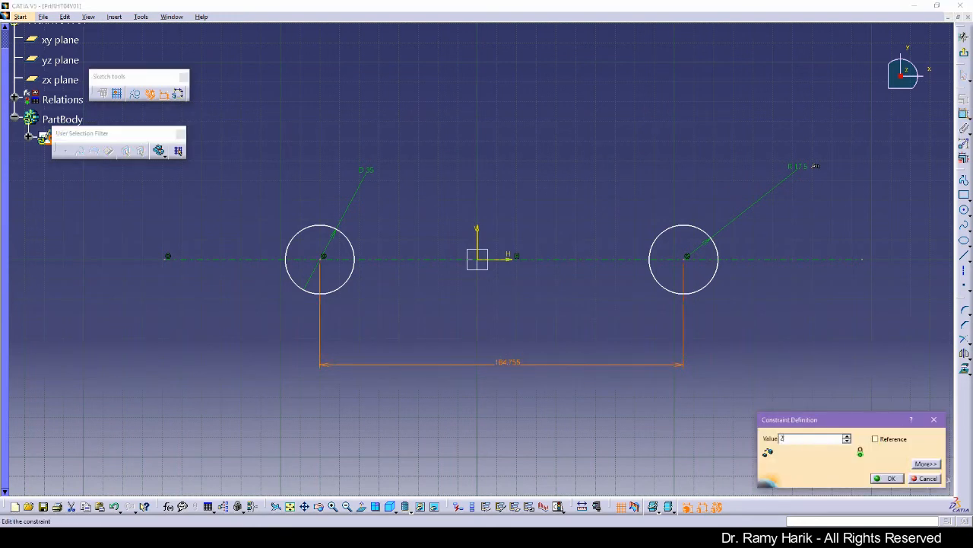
text(50)
key(Return)
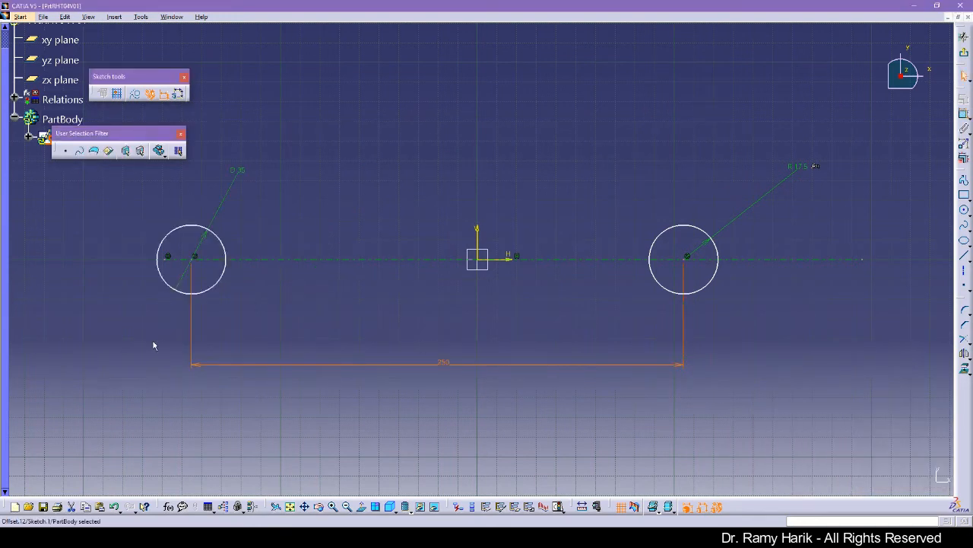
click(2, 273)
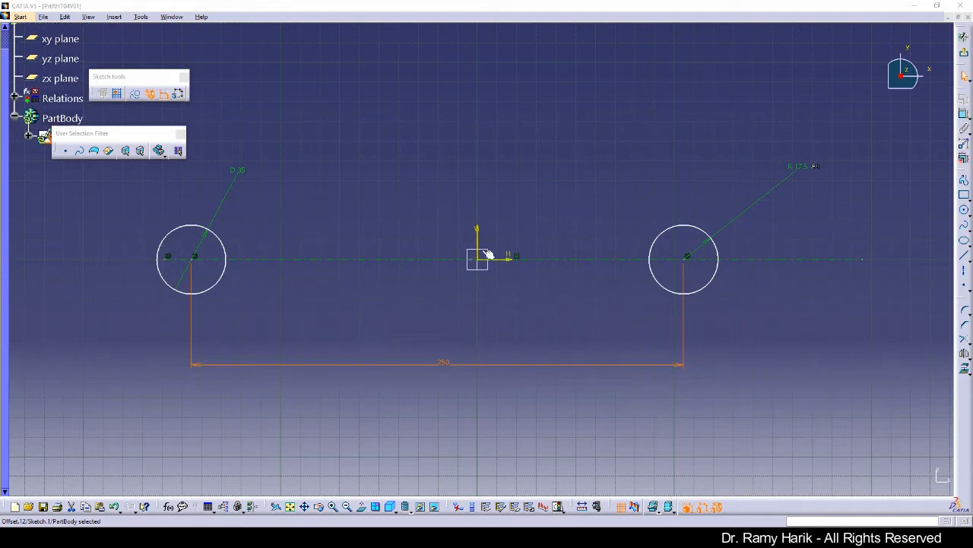
Step: Try a Fix constraint on the right circle's centre point and delete it
click(689, 260)
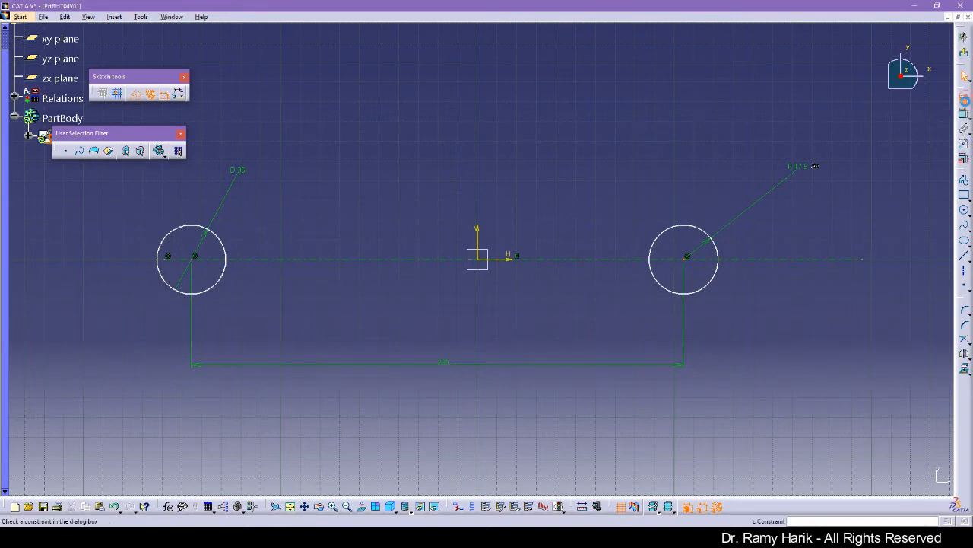
click(963, 98)
click(888, 358)
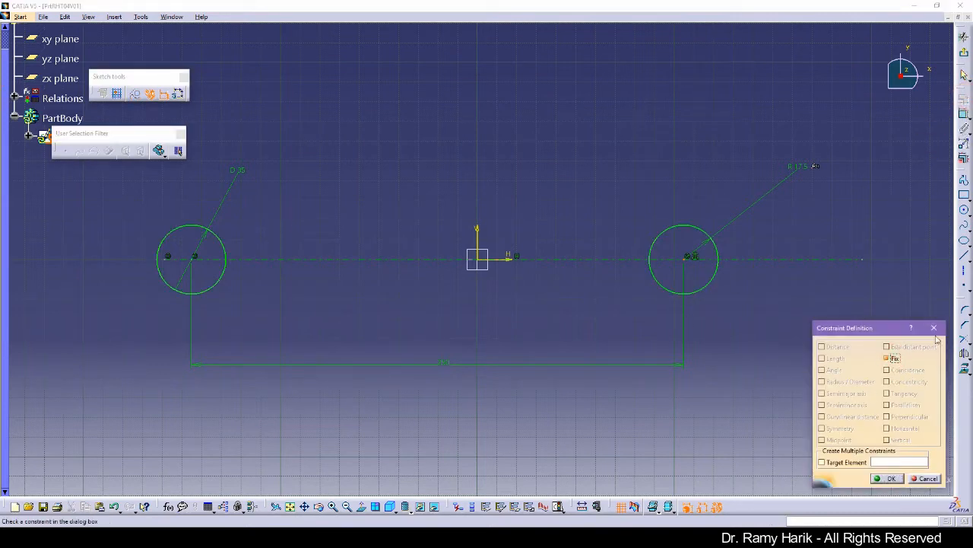
click(888, 479)
middle_drag(622, 188, 621, 208)
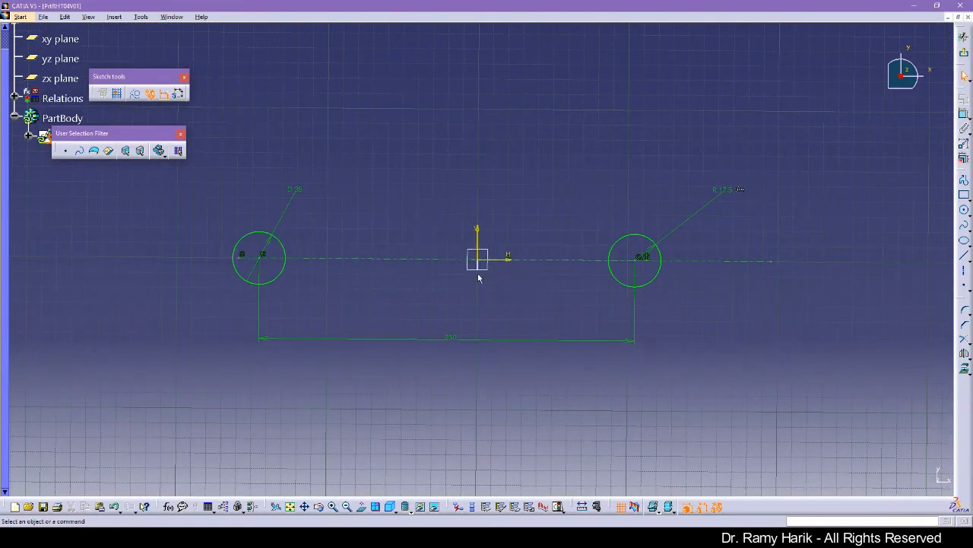
right_click(647, 257)
click(691, 396)
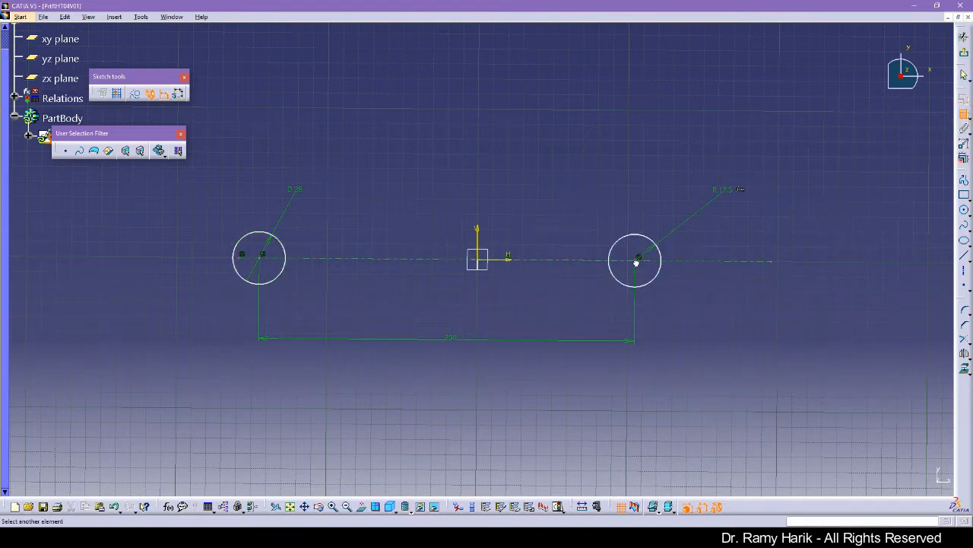
Step: Dimension the right circle's centre from the sketch origin along the horizontal and set the distance to 100 mm
click(493, 259)
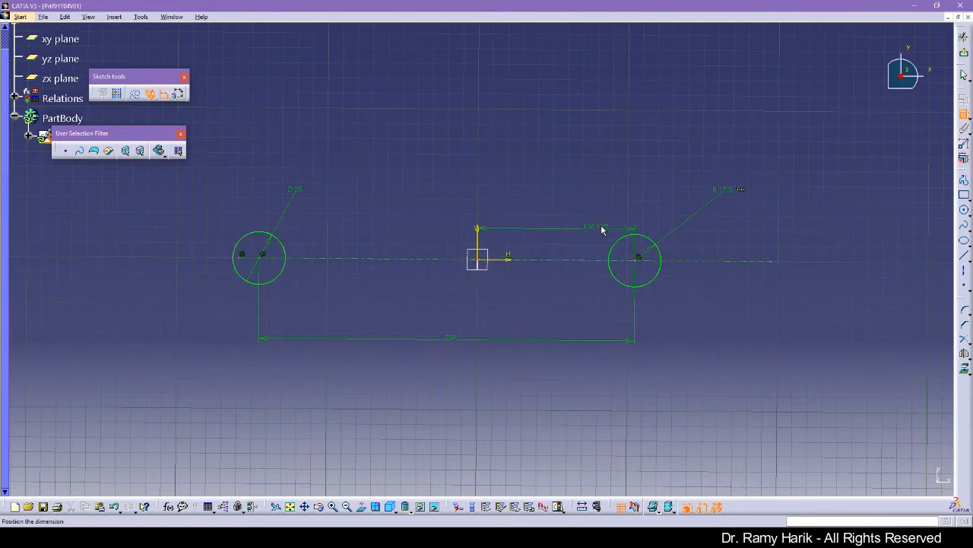
click(583, 221)
double_click(585, 222)
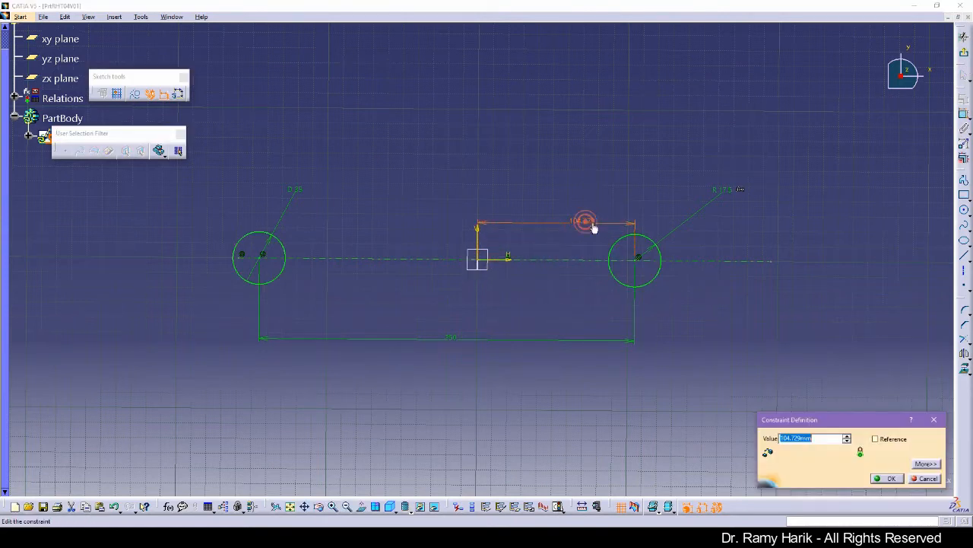
text(100)
key(Return)
click(541, 365)
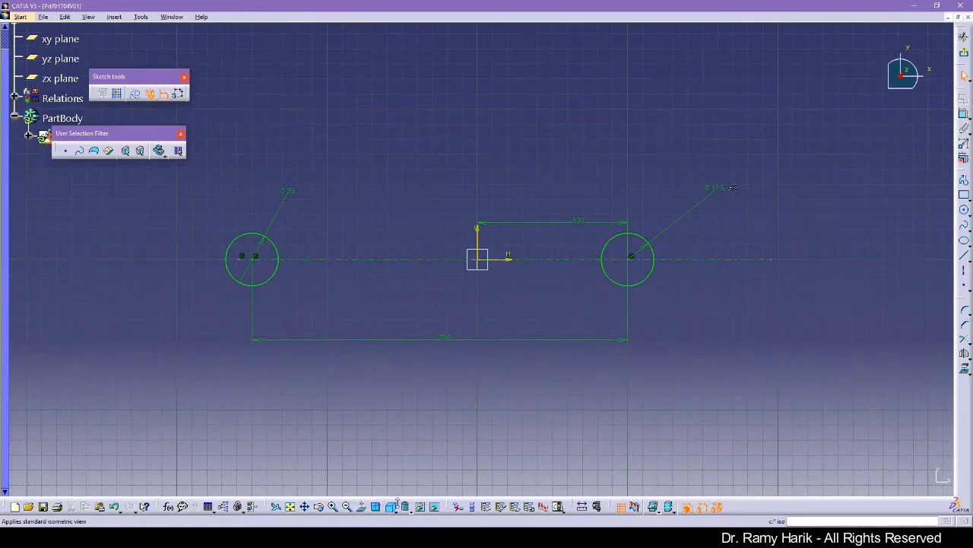
Step: Move the User Selection Filter toolbar clear of the specification tree
click(291, 507)
mouse_move(417, 419)
ctrl+middle_down()
mouse_move(445, 408)
mouse_move(434, 376)
mouse_move(427, 384)
ctrl+middle_up()
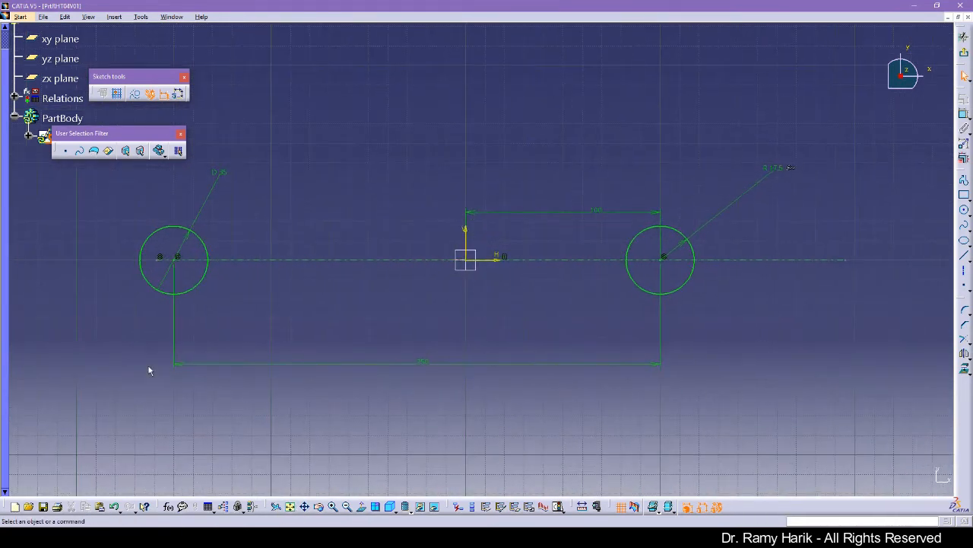
click(6, 331)
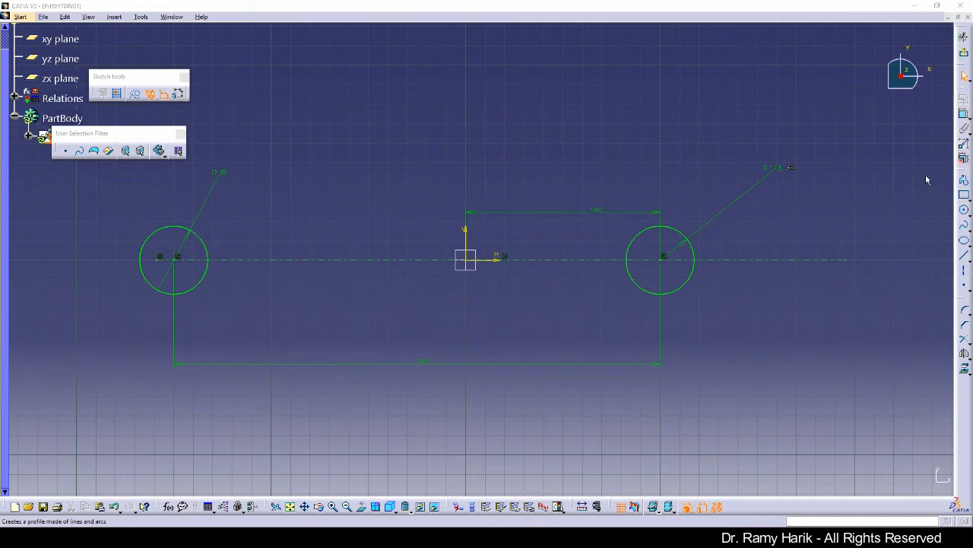
middle_drag(323, 195, 367, 238)
drag(144, 133, 304, 78)
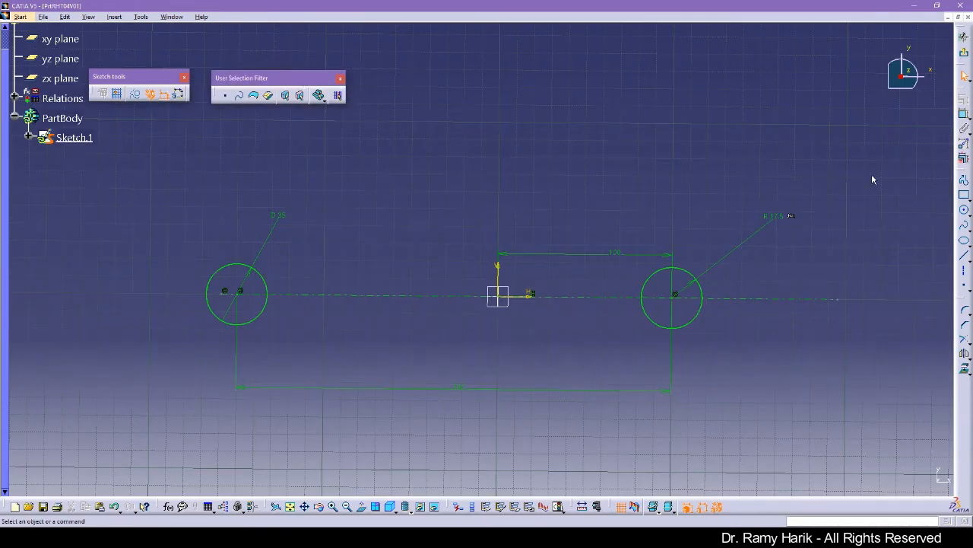
Step: Draw a circle of radius 13 mm just above and to the left of the left circle, keeping the Sketch tools values unobstructed
click(964, 209)
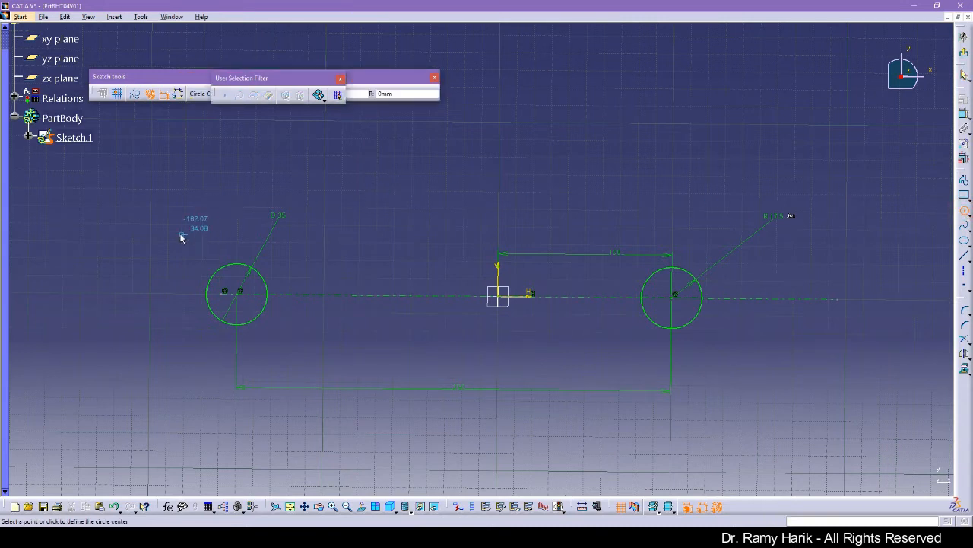
drag(237, 76, 584, 72)
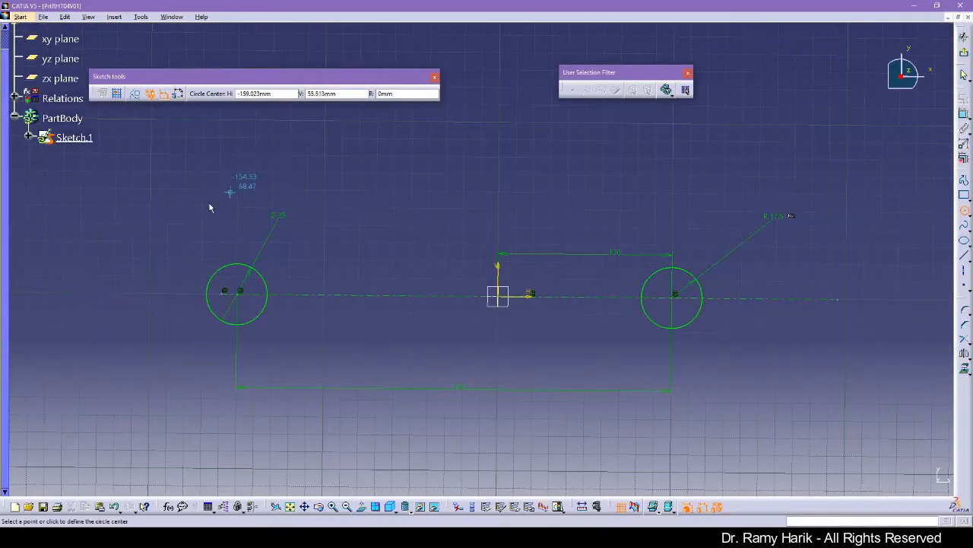
click(163, 245)
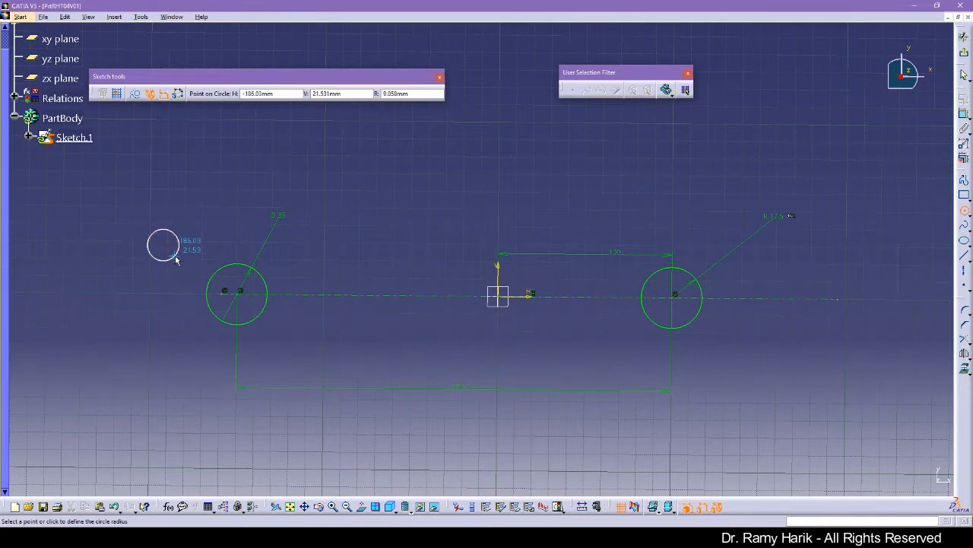
key(Tab)
key(Tab)
key(Tab)
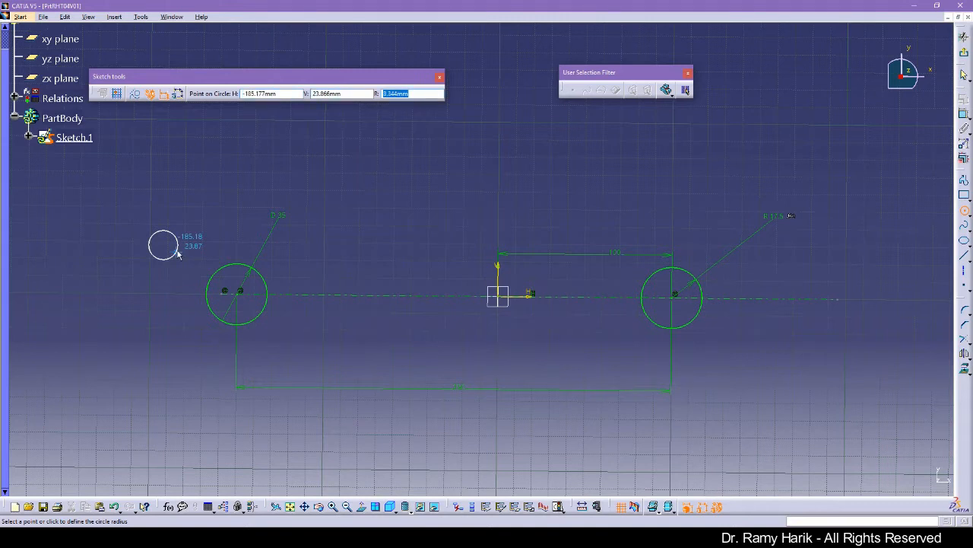
text(13)
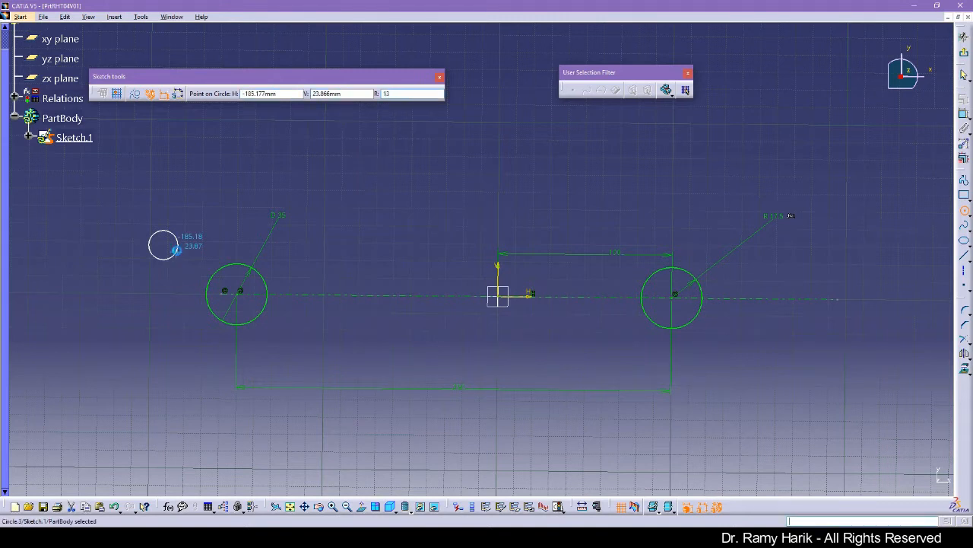
key(Return)
click(216, 212)
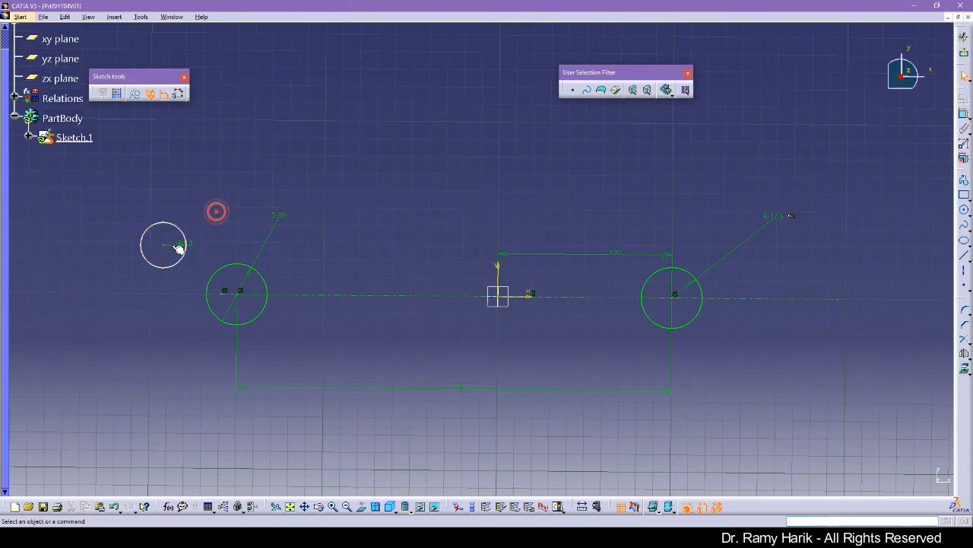
Step: Dimension the horizontal distance between the left axis circle's centre and the centre of the 13 mm radius circle, placing it below the circles
click(963, 113)
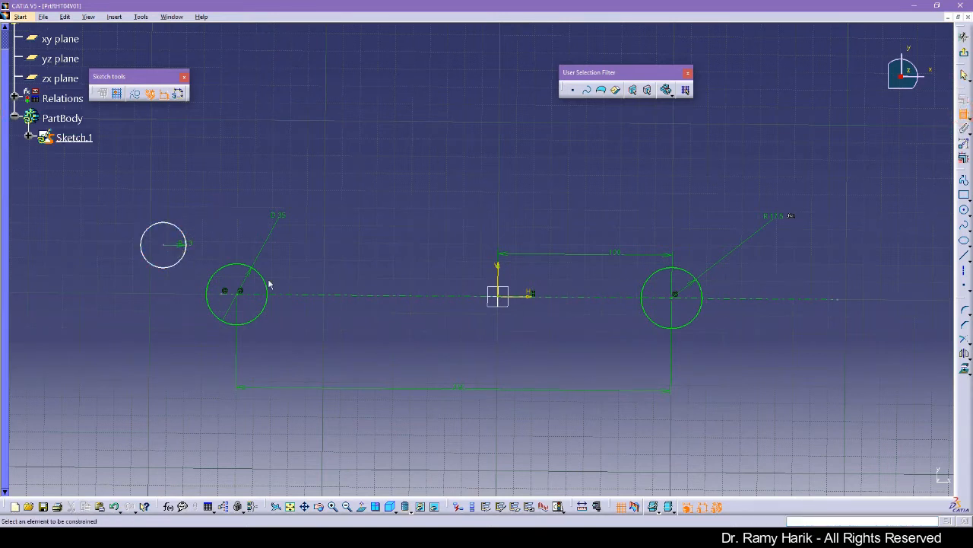
click(239, 301)
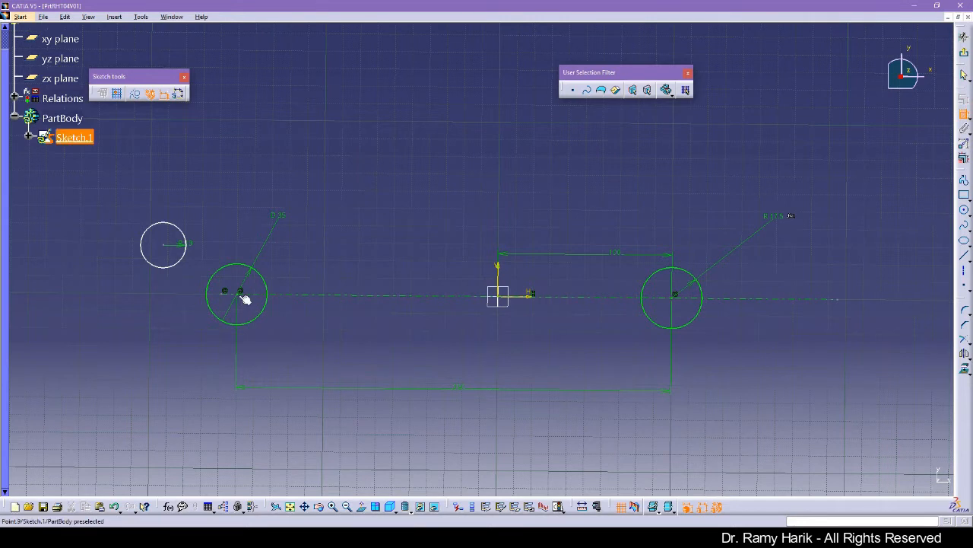
click(169, 248)
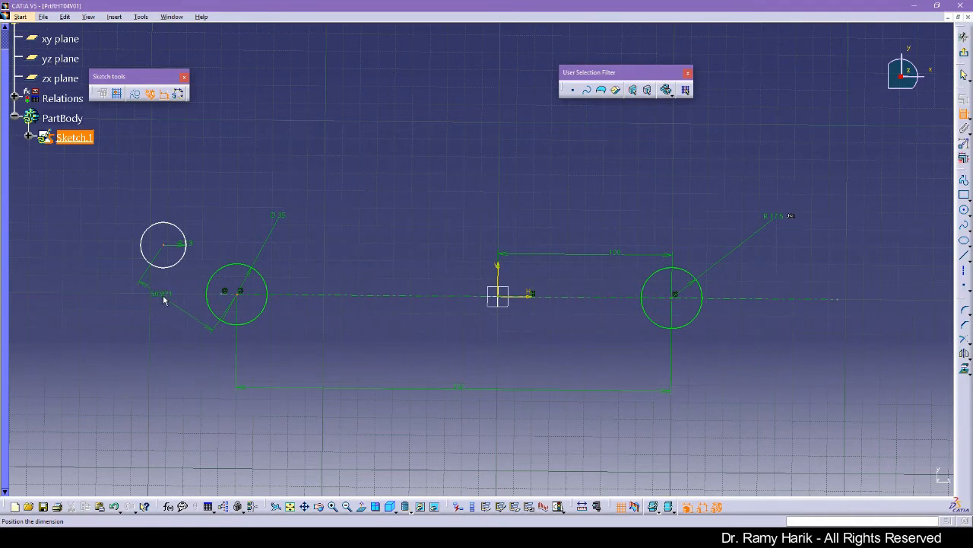
right_click(163, 298)
click(194, 326)
click(100, 315)
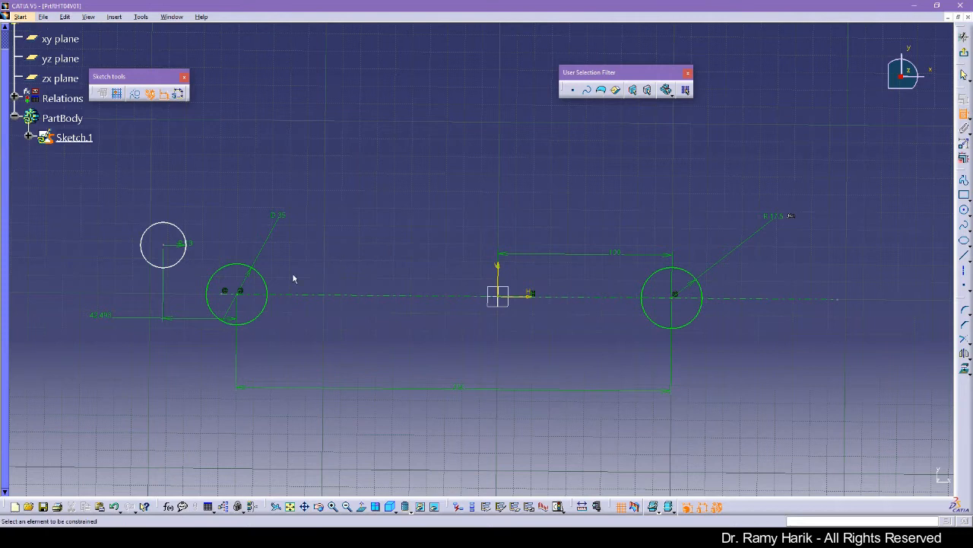
Step: Dimension the vertical distance between the left axis circle's centre and the centre of the 13 mm radius circle
click(245, 298)
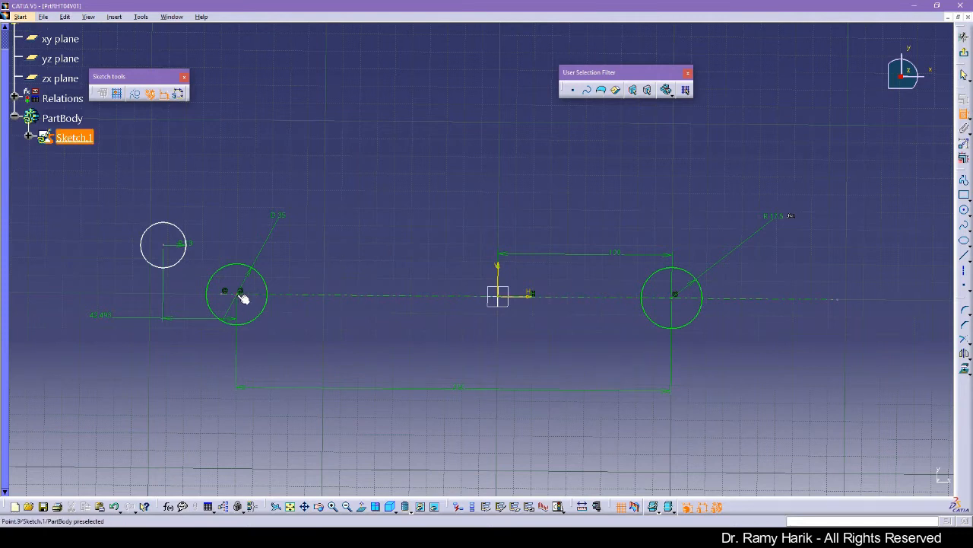
click(164, 247)
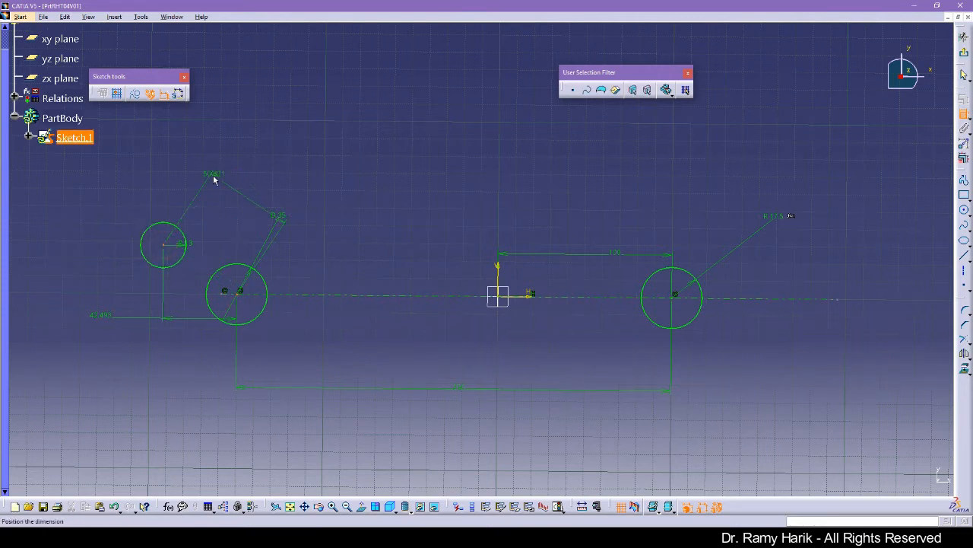
right_click(213, 179)
click(253, 218)
click(239, 243)
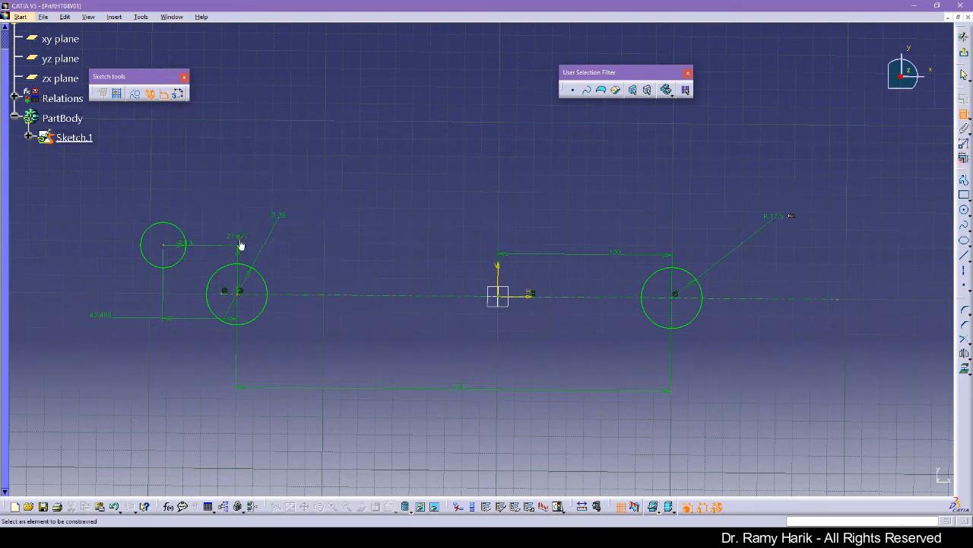
Step: Check the sketch solving status and apply a Fix constraint to the right endpoint of the horizontal axis line
click(559, 507)
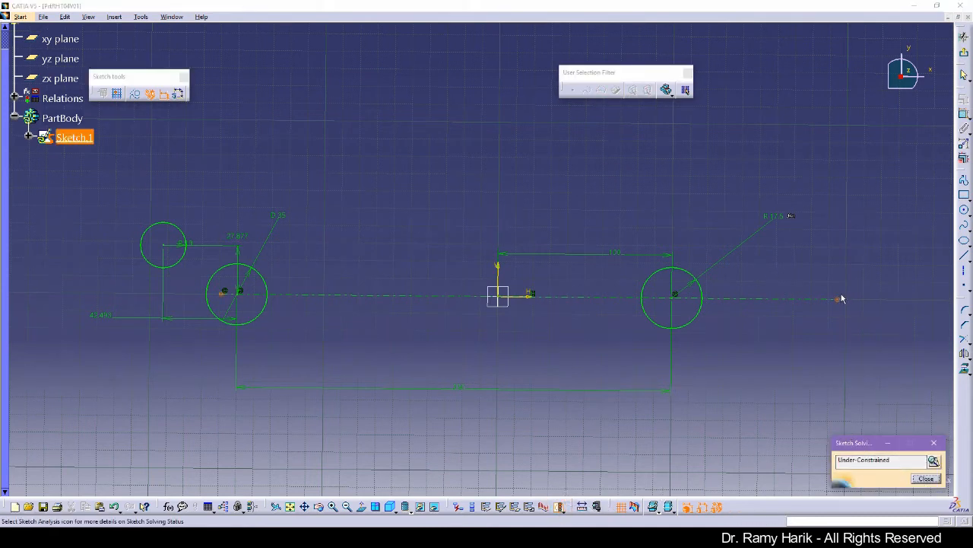
click(926, 478)
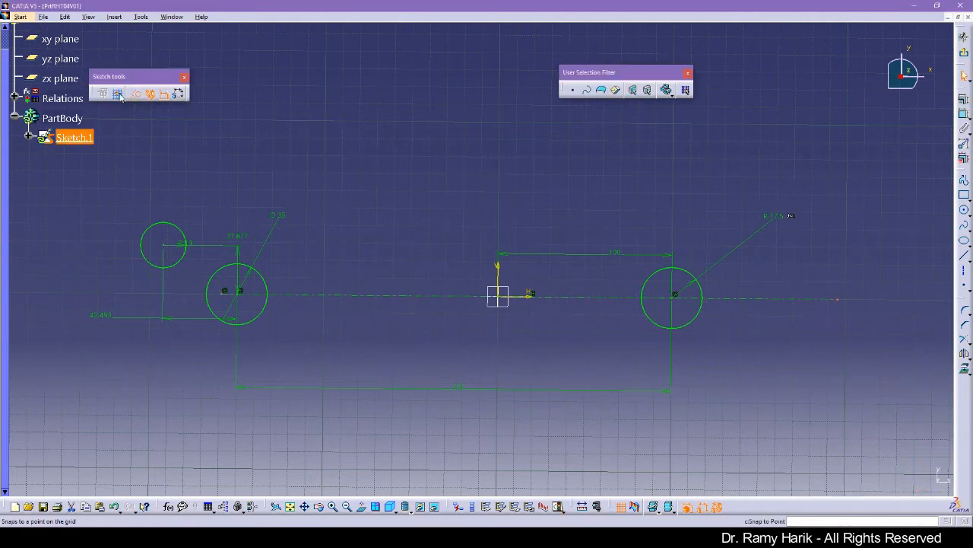
click(964, 99)
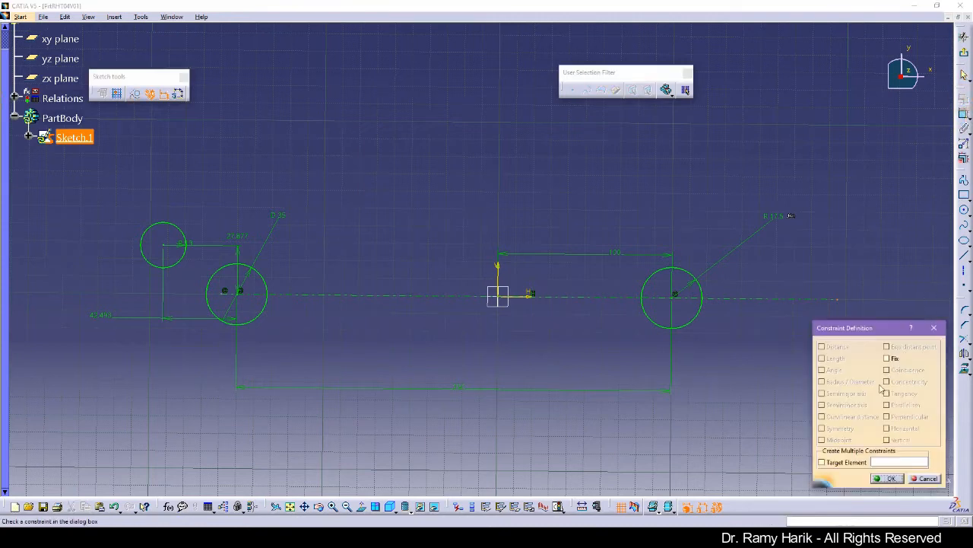
click(896, 359)
click(886, 479)
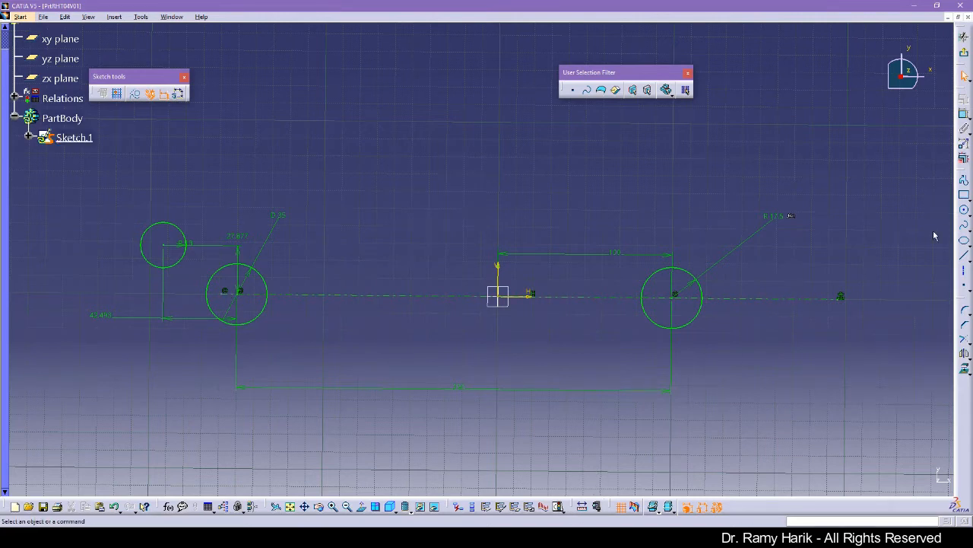
Step: Dimension the horizontal axis line's length, set it to 350 mm, and check the sketch solving status
click(964, 115)
click(810, 297)
click(880, 343)
double_click(881, 342)
text(350)
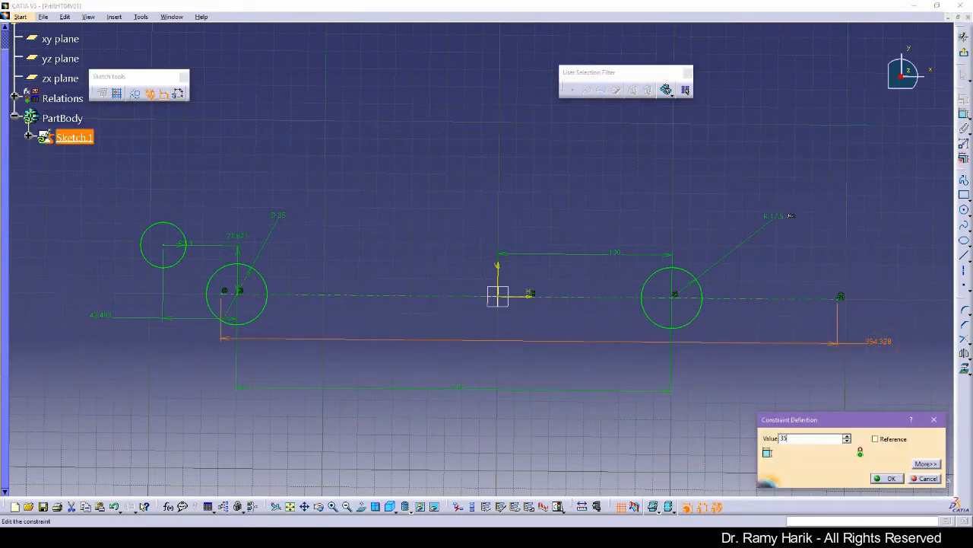
key(Return)
click(912, 396)
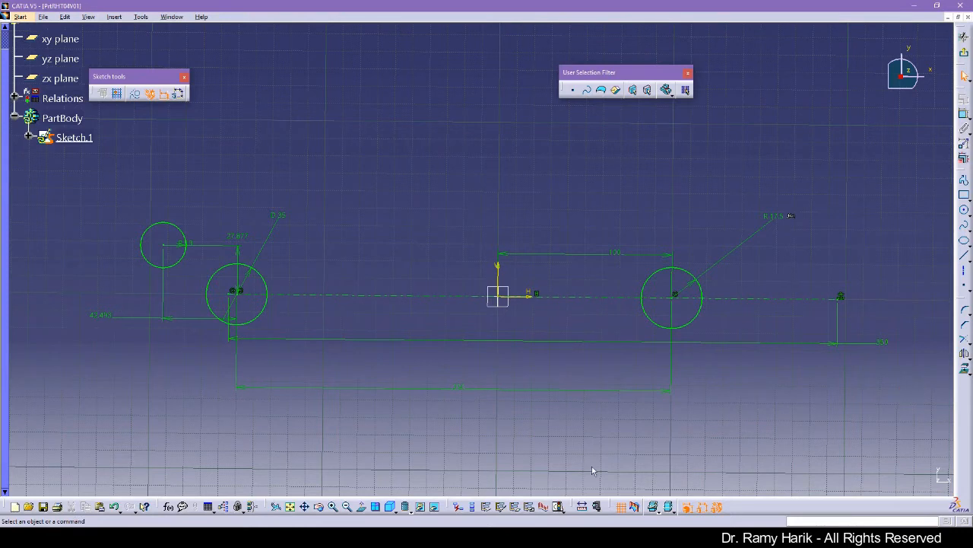
click(559, 506)
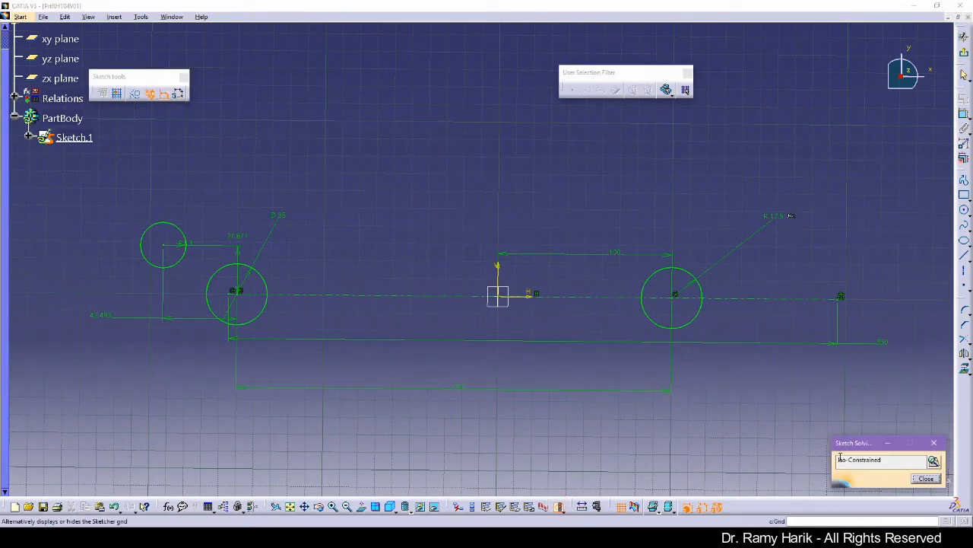
click(926, 478)
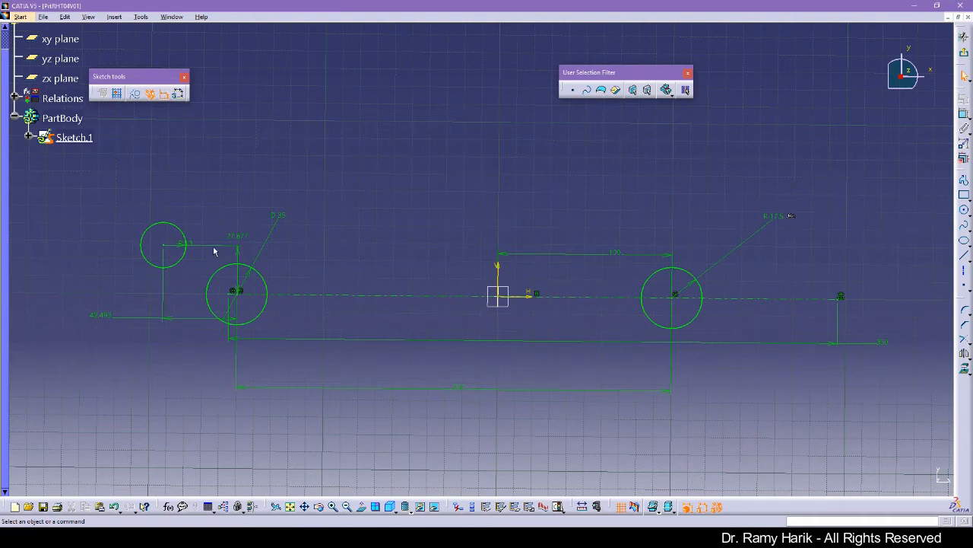
click(178, 242)
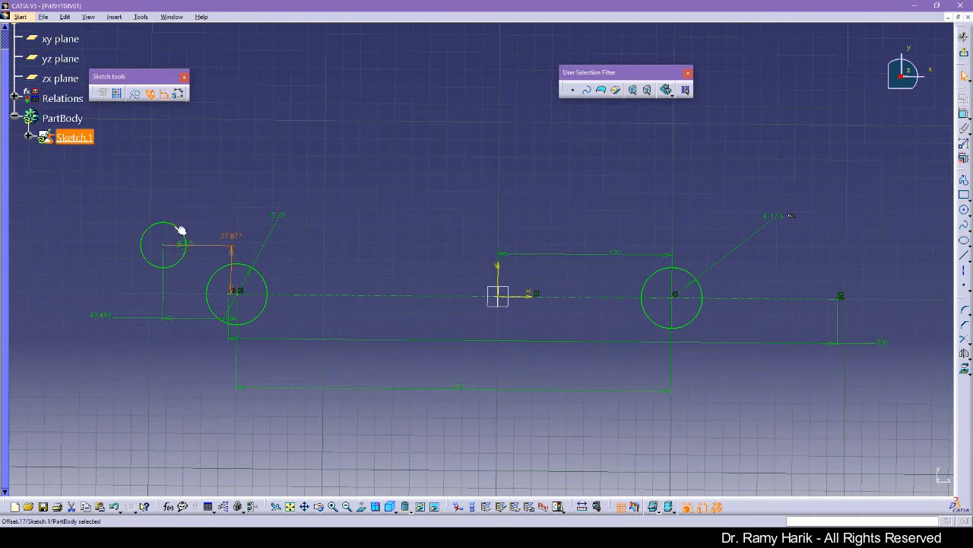
double_click(180, 242)
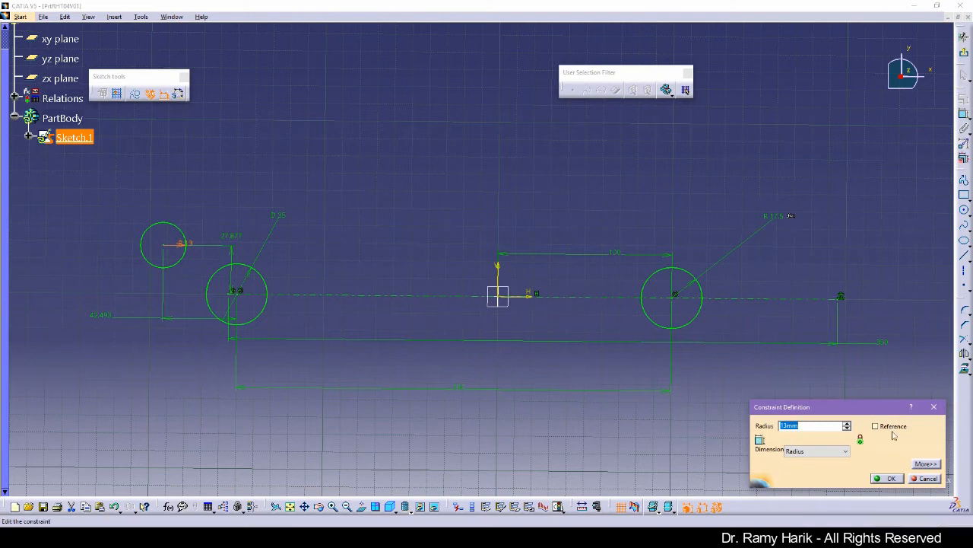
click(920, 476)
click(195, 242)
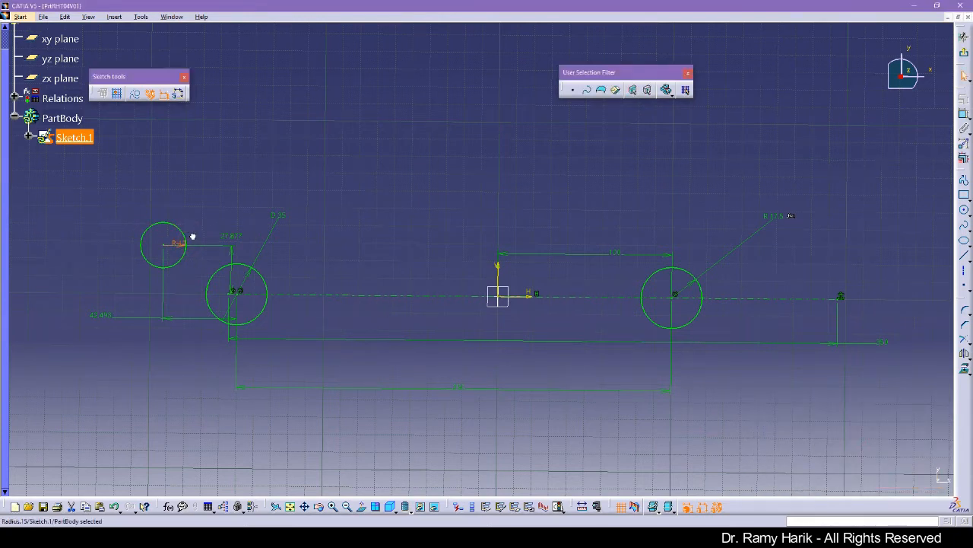
Step: Set the 13 mm radius circle's vertical offset from the left axis circle to 26 mm and its horizontal offset to 39 mm
double_click(233, 239)
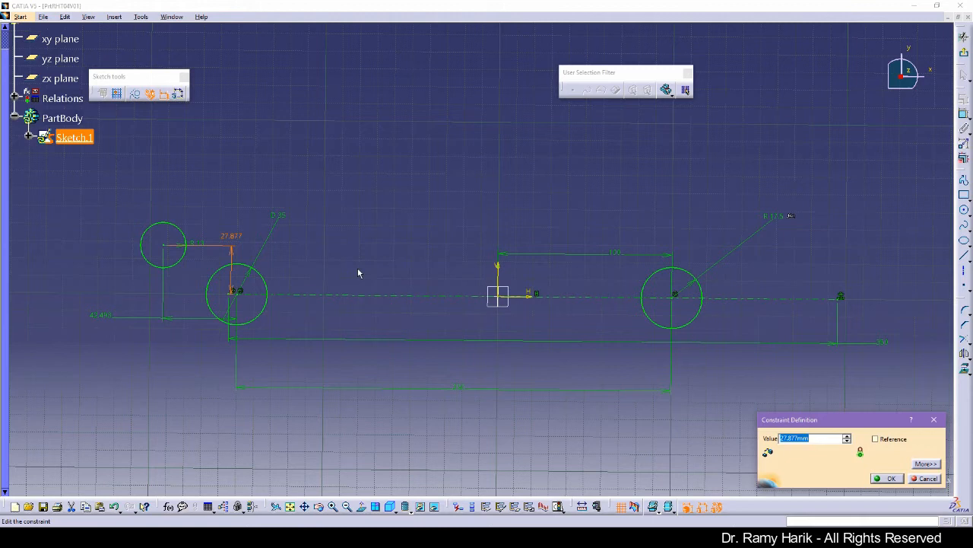
text(26)
key(Return)
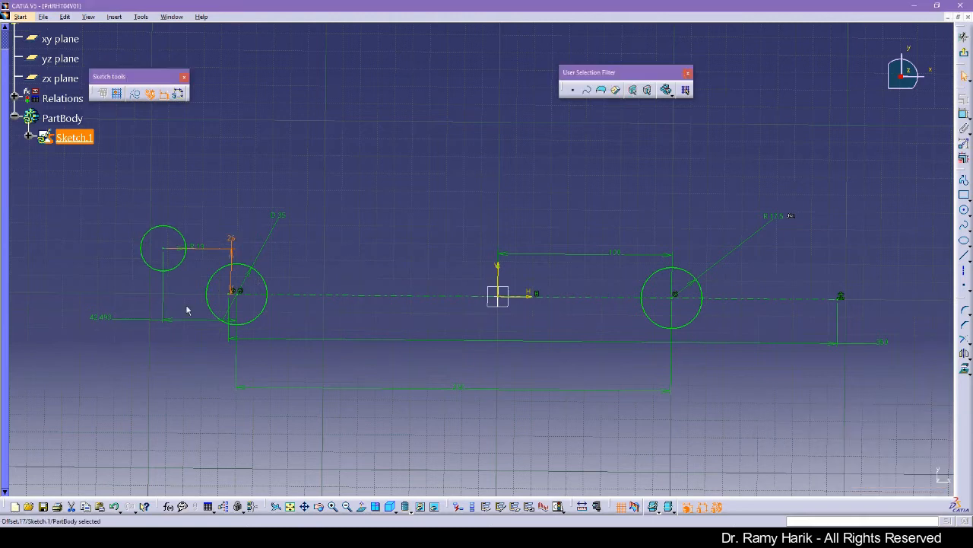
double_click(100, 316)
text(39)
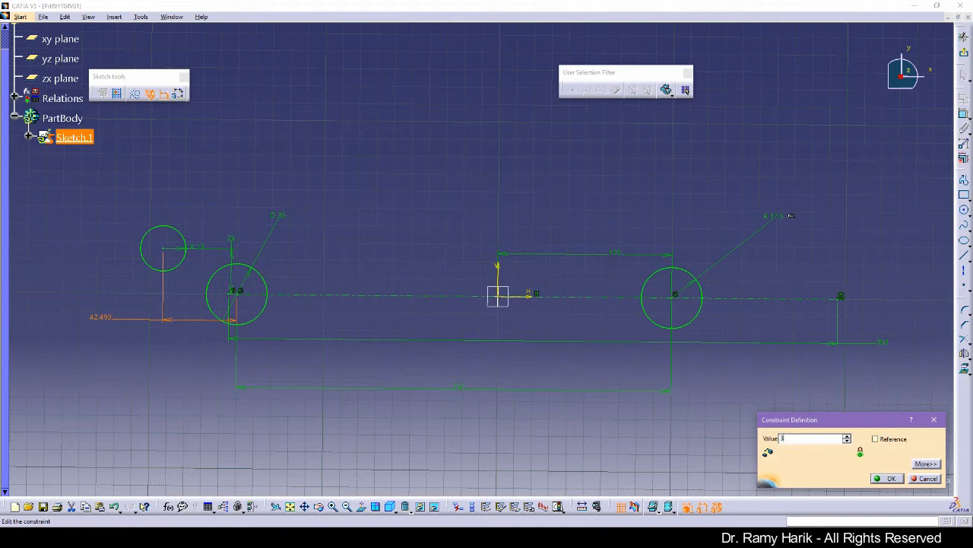
key(Return)
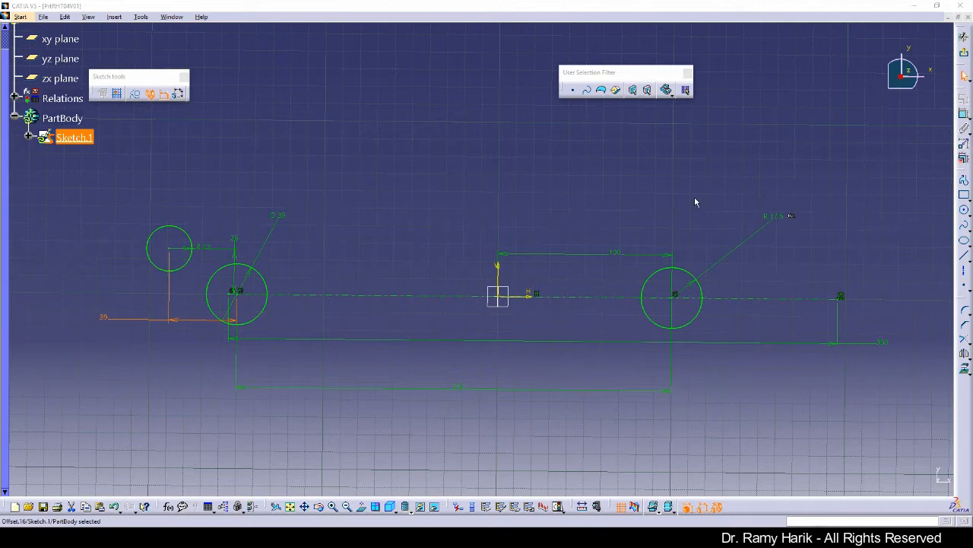
Step: Draw a small circle of about 6 mm radius above and to the right of the left axis circle and dimension its radius
click(964, 210)
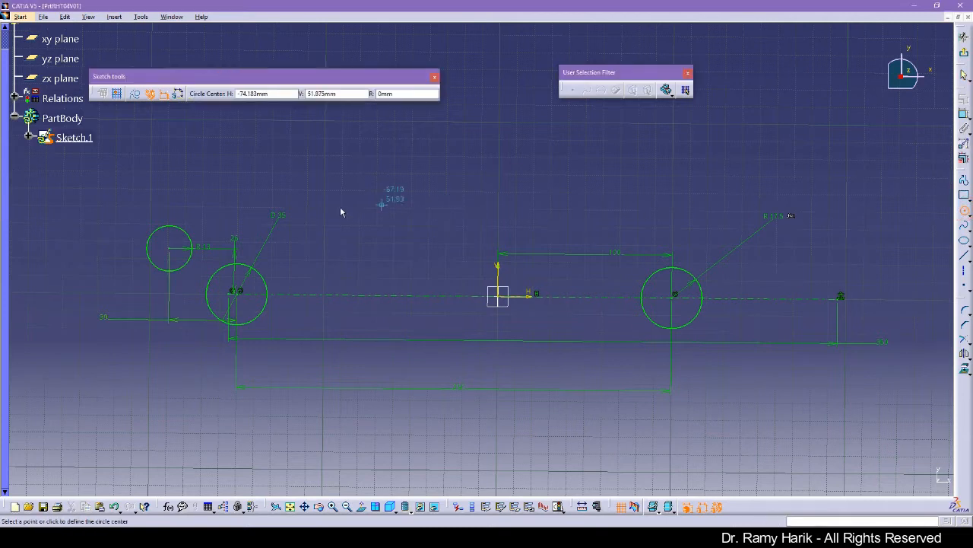
click(311, 202)
click(319, 210)
click(382, 211)
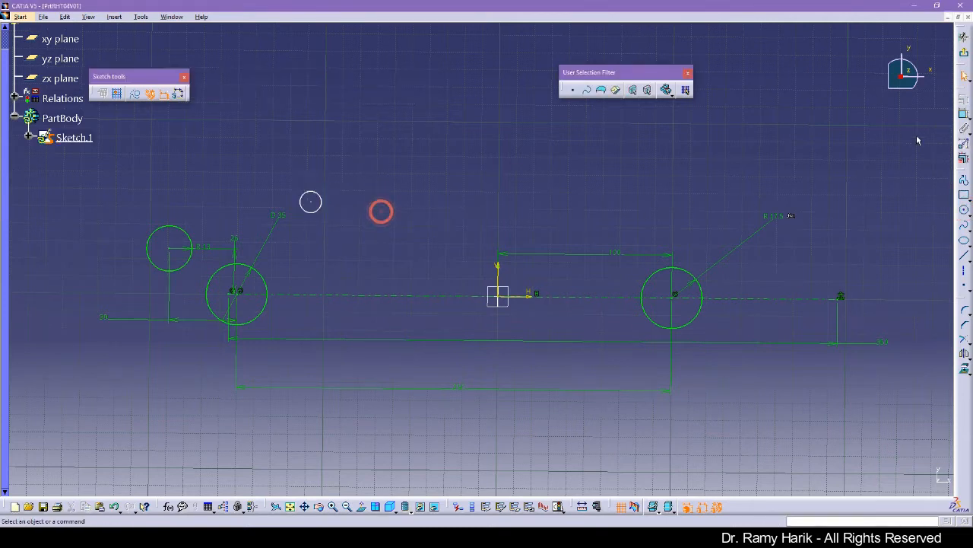
click(964, 116)
click(322, 202)
click(386, 175)
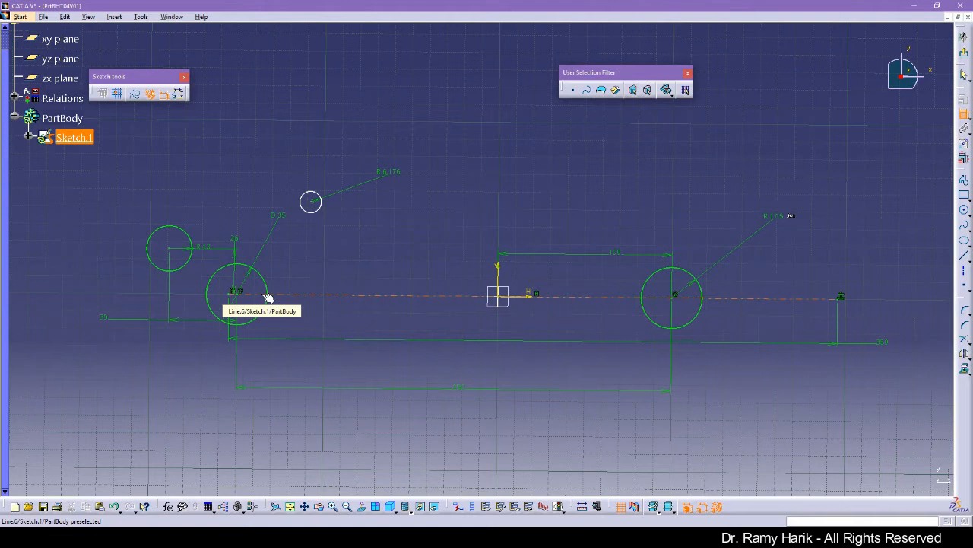
Step: Dimension the horizontal distance from the left axis circle's centre to the small upper circle's centre, placing it above the circles
click(235, 292)
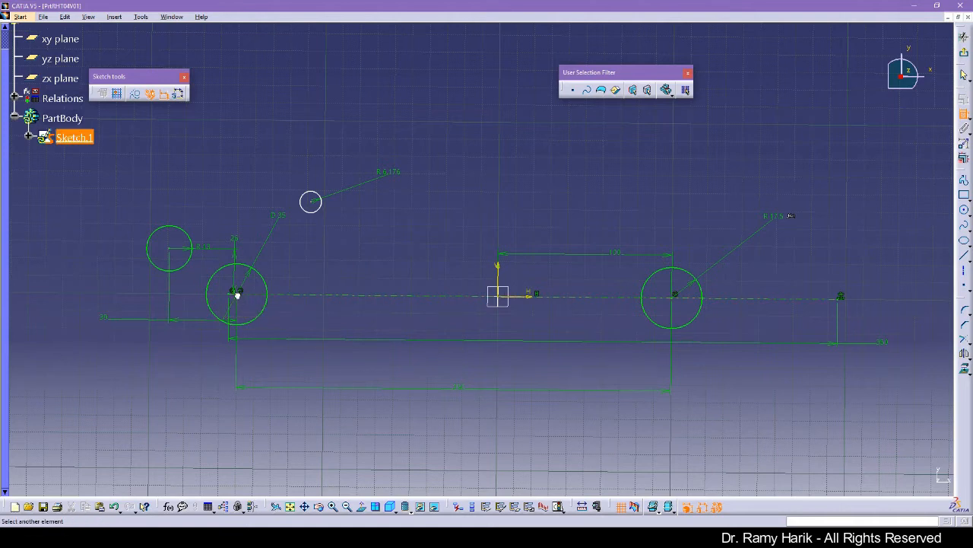
click(320, 212)
right_click(251, 163)
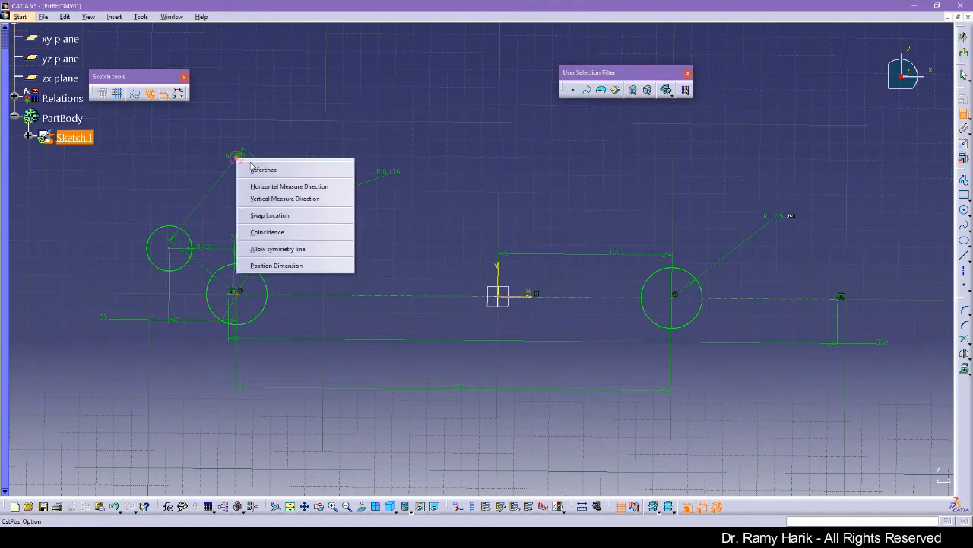
click(289, 187)
click(273, 147)
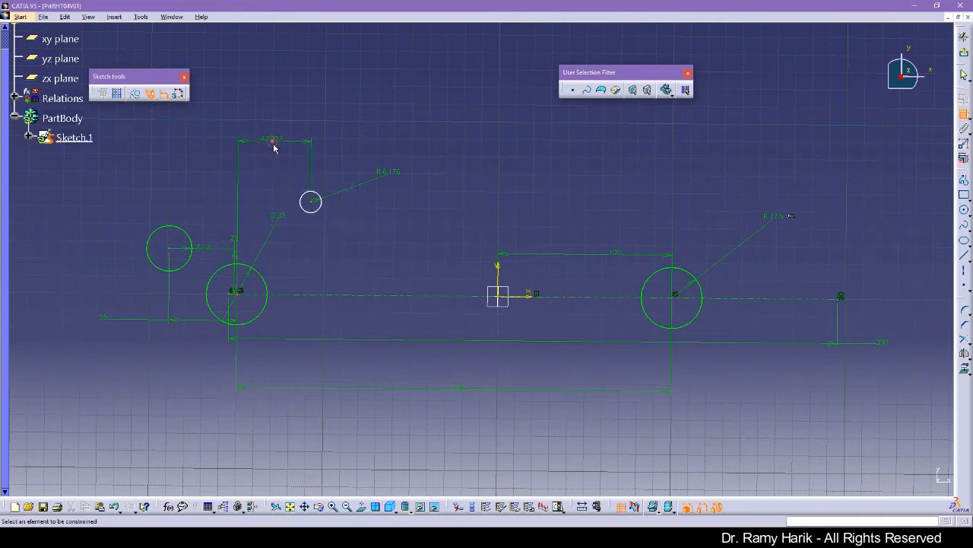
Step: Dimension the vertical distance from the left axis circle's centre to the small upper circle's centre and set it to 43 mm
click(238, 293)
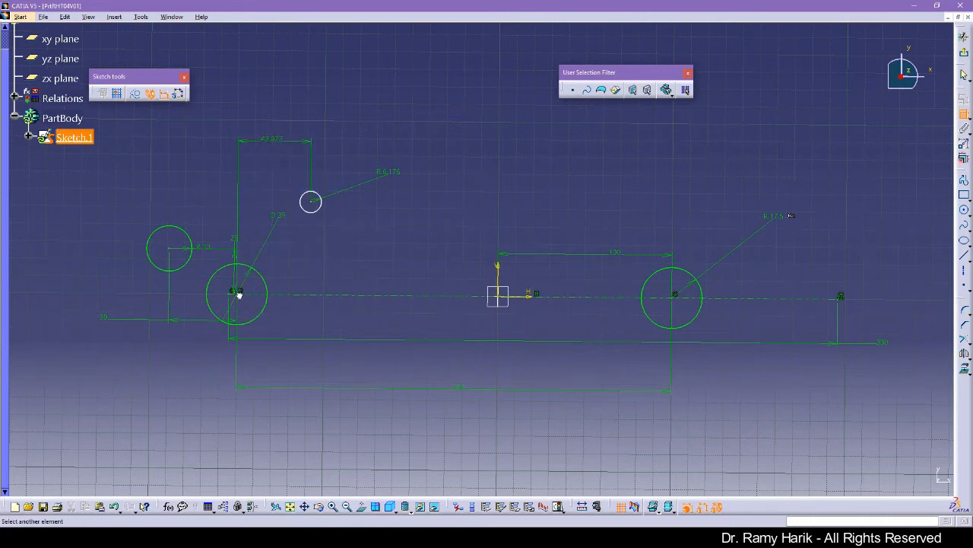
click(311, 202)
right_click(341, 252)
click(376, 286)
click(347, 249)
double_click(347, 249)
text(45)
key(Return)
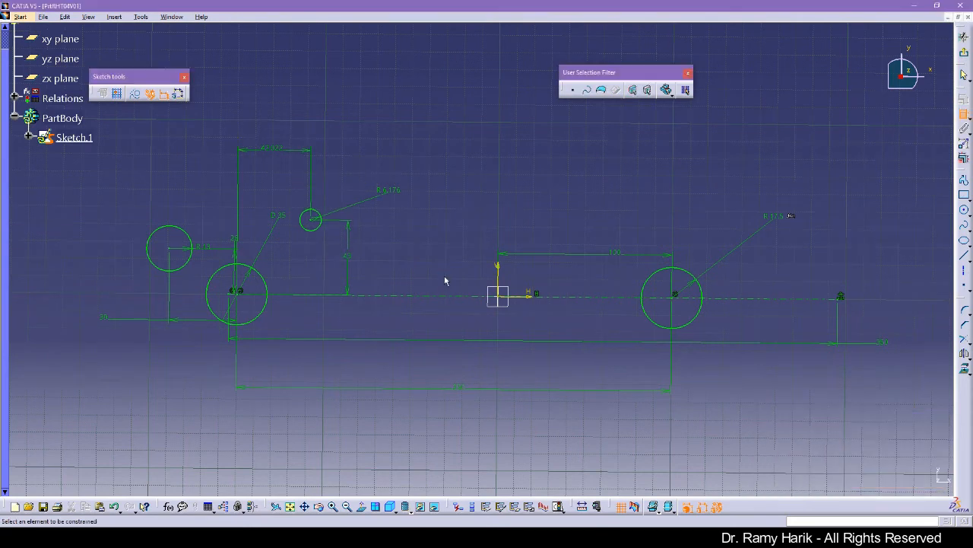
Step: Set the horizontal distance between the left axis circle's centre and the small upper circle's centre to 16 mm
double_click(275, 152)
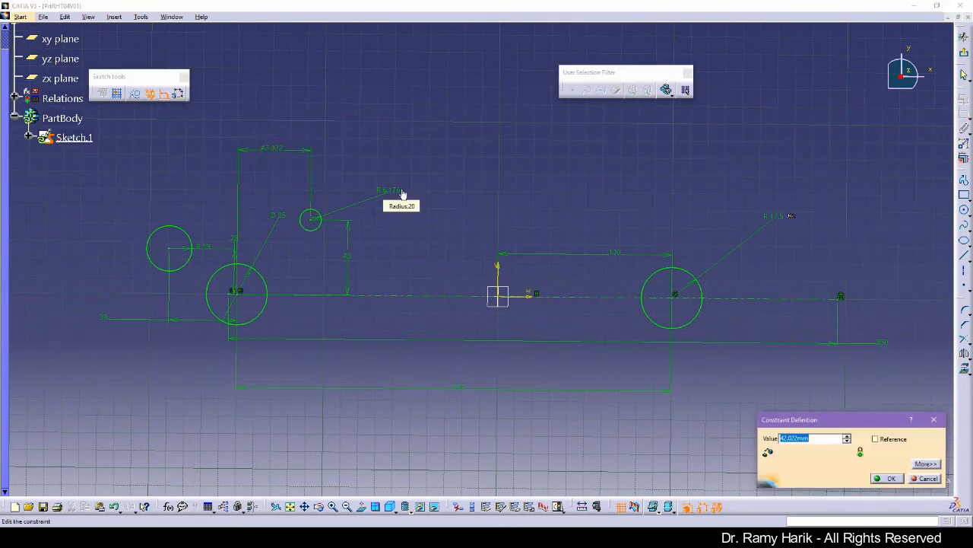
text(18)
key(Return)
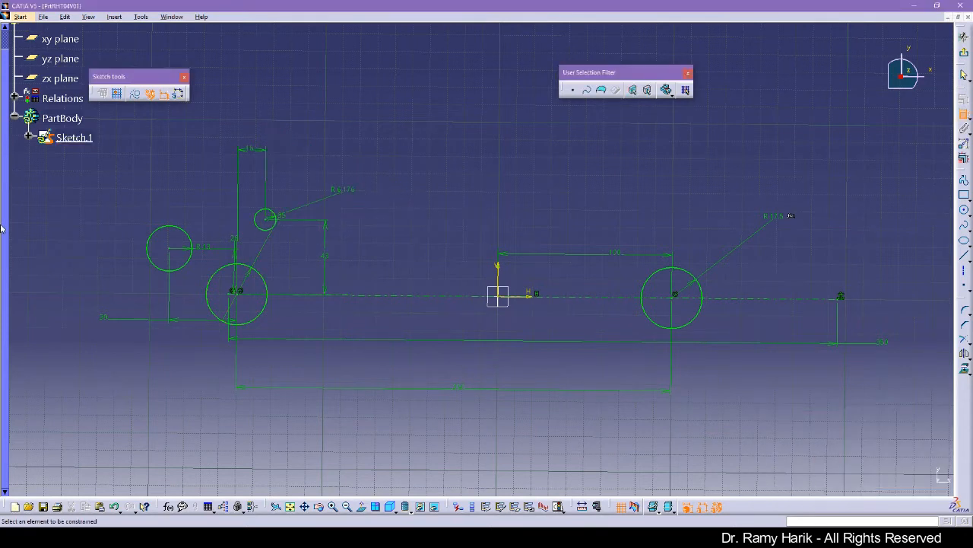
Step: Switch the small upper circle's radius constraint to a diameter and set it to 26 mm
double_click(344, 190)
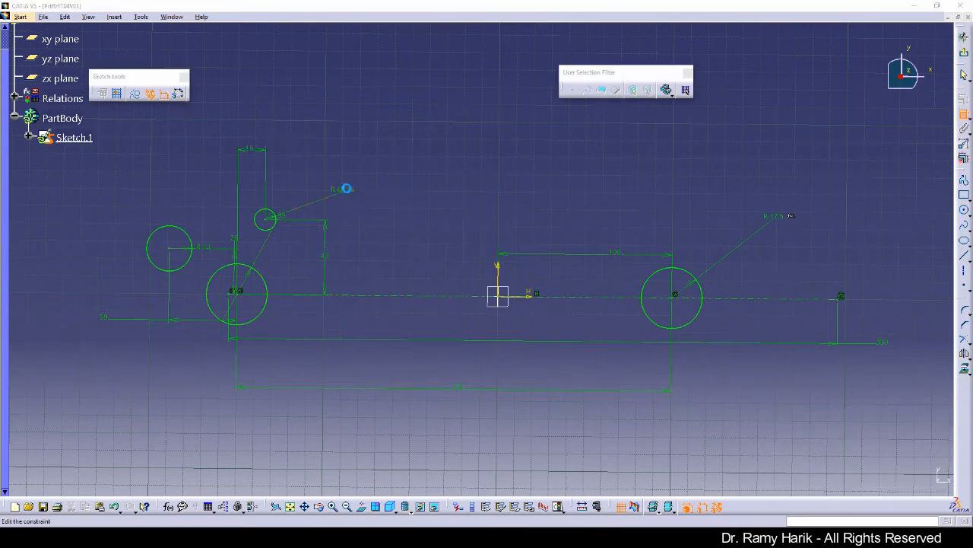
click(837, 450)
click(805, 465)
double_click(816, 425)
text(25)
key(Return)
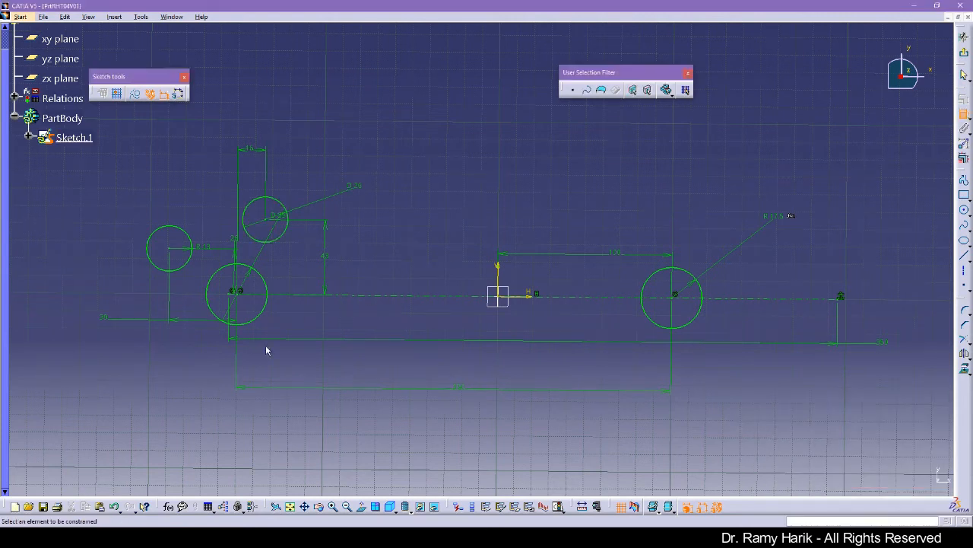
click(1, 275)
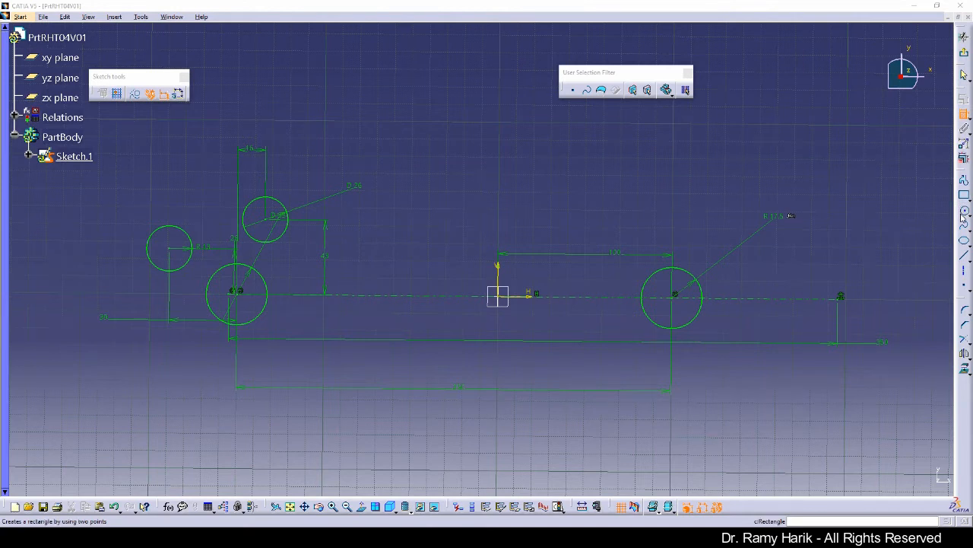
click(965, 182)
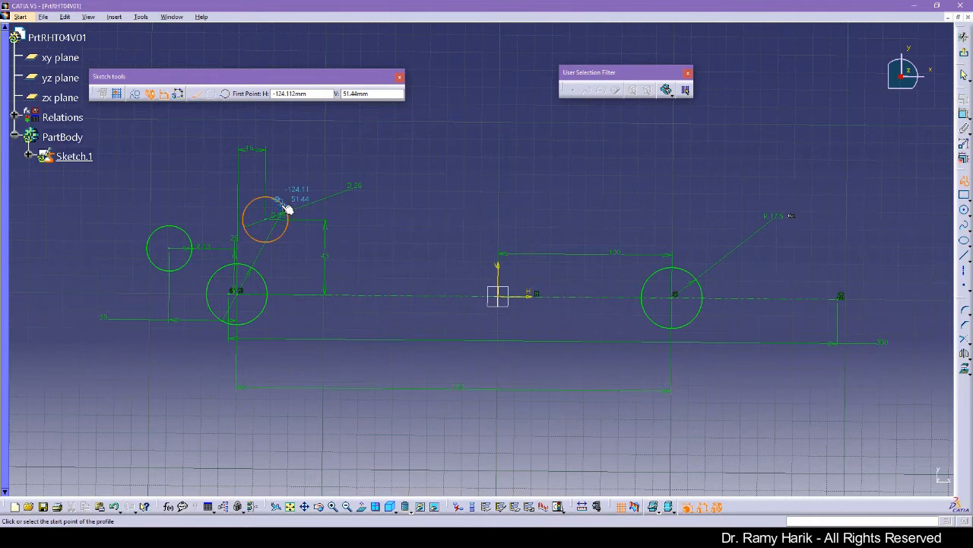
click(226, 95)
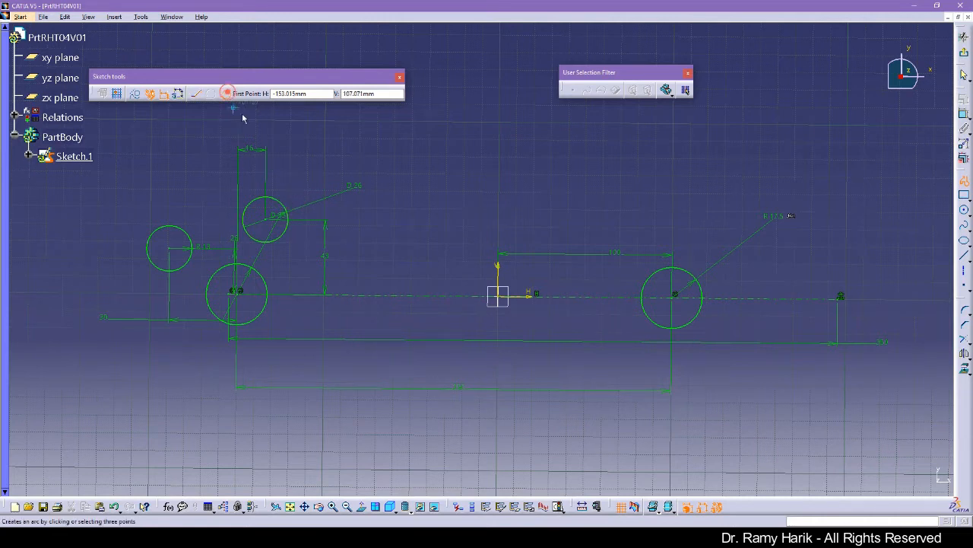
click(285, 201)
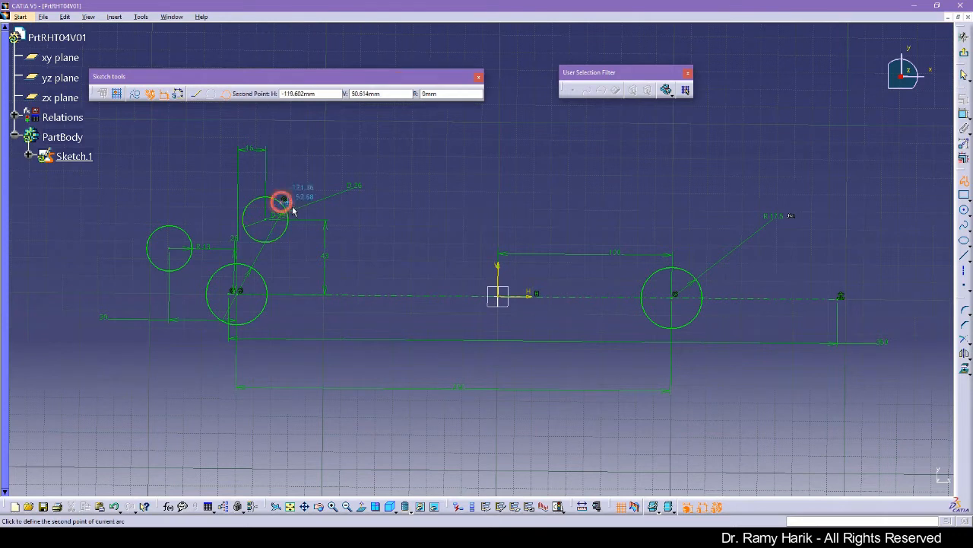
click(343, 203)
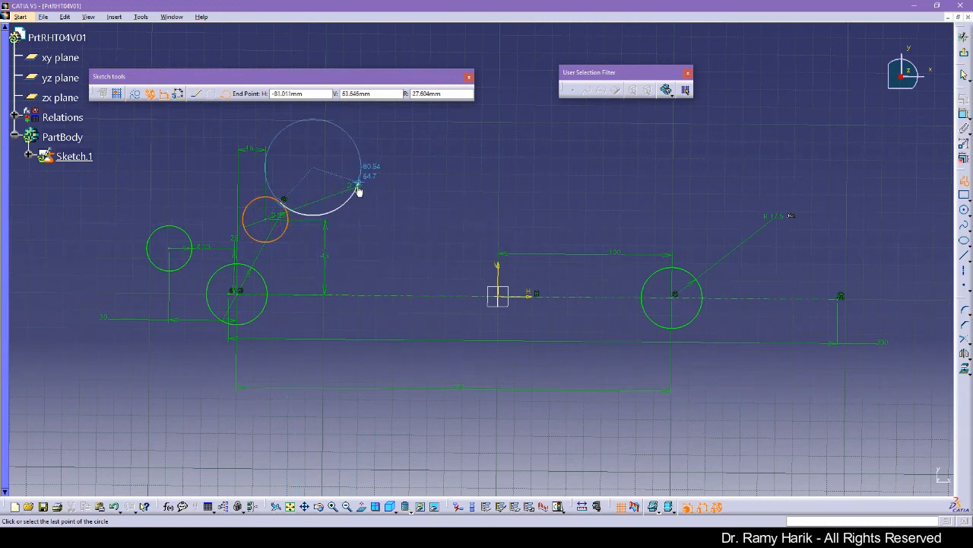
key(Escape)
click(419, 207)
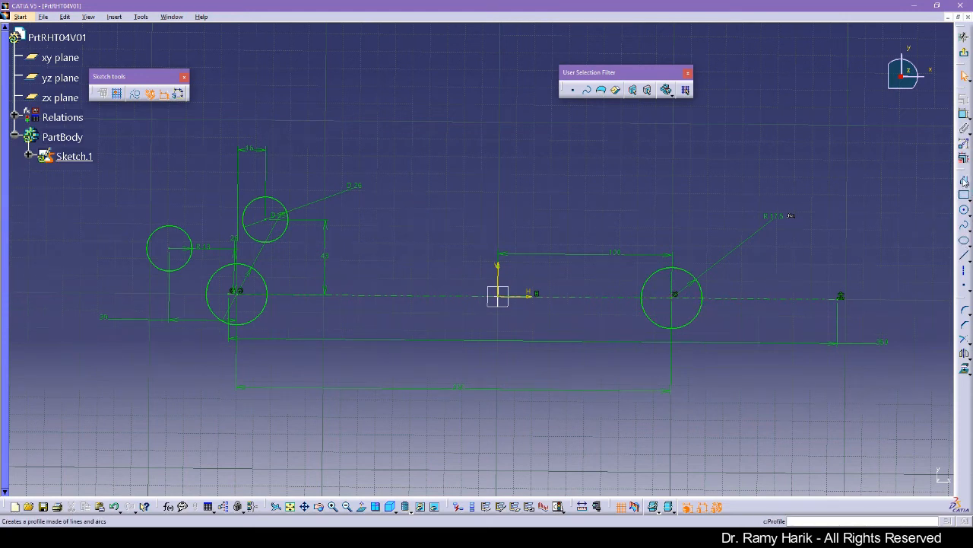
Step: Start a profile and switch off automatic creation of geometrical and dimensional constraints
click(964, 180)
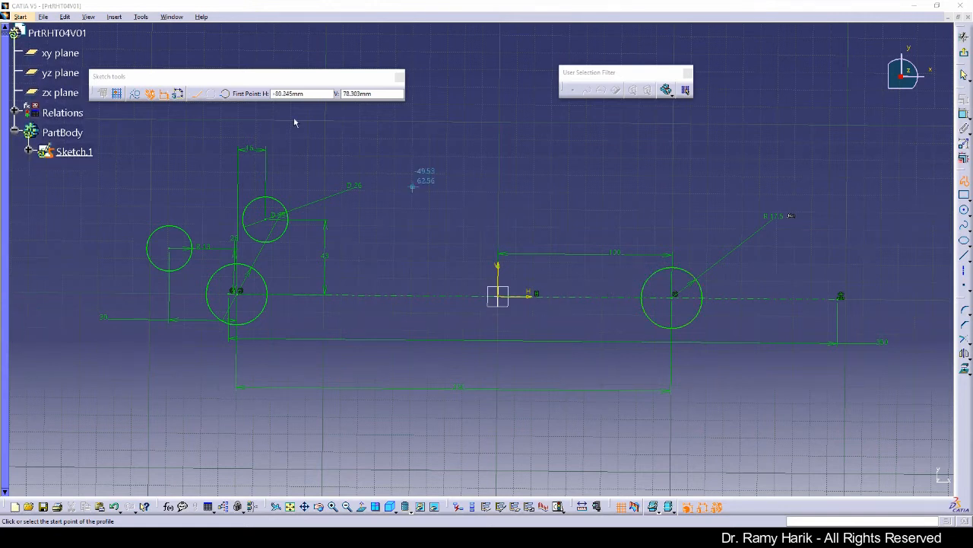
click(151, 96)
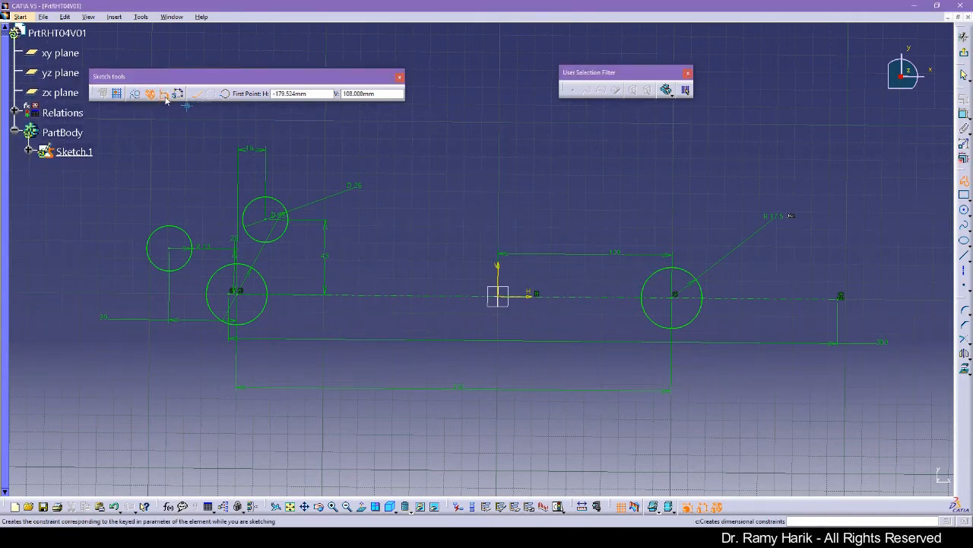
click(152, 96)
click(164, 97)
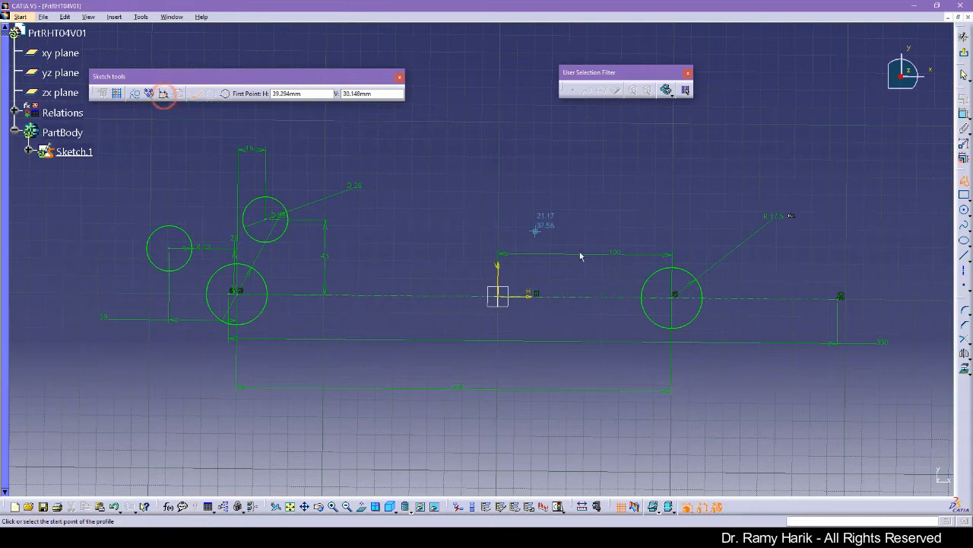
Step: Sketch a line about 128 mm long from the right axis circle, continued by a tangent arc of about 470 mm radius to the small upper circle
click(650, 286)
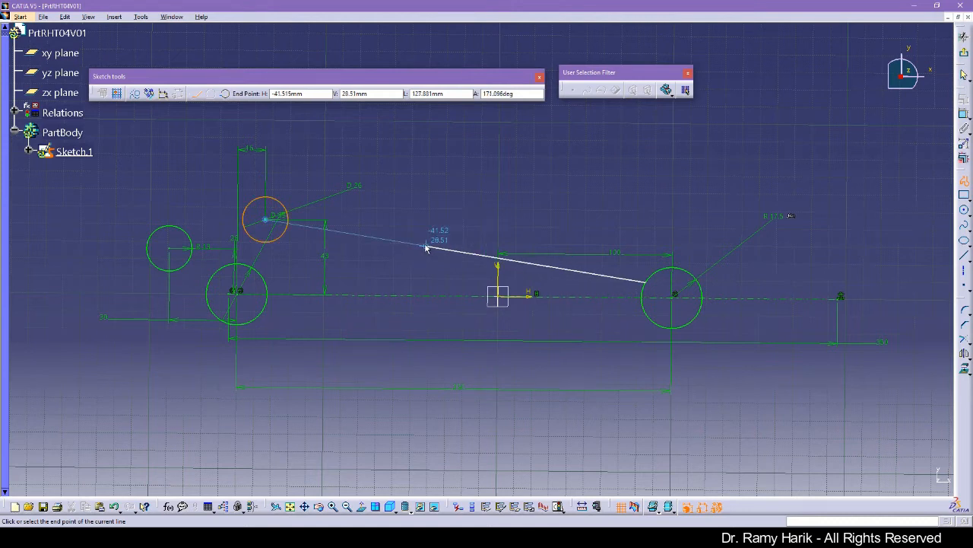
click(428, 243)
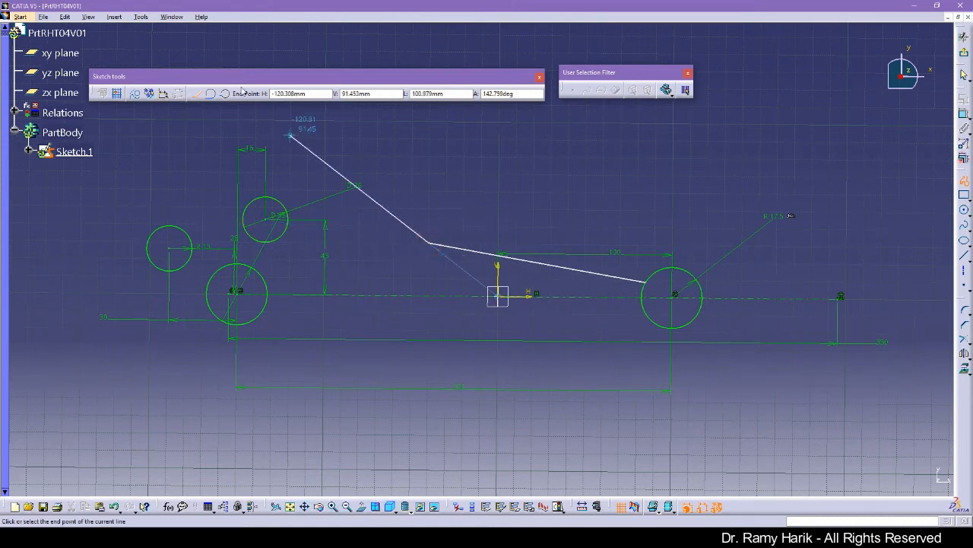
click(212, 95)
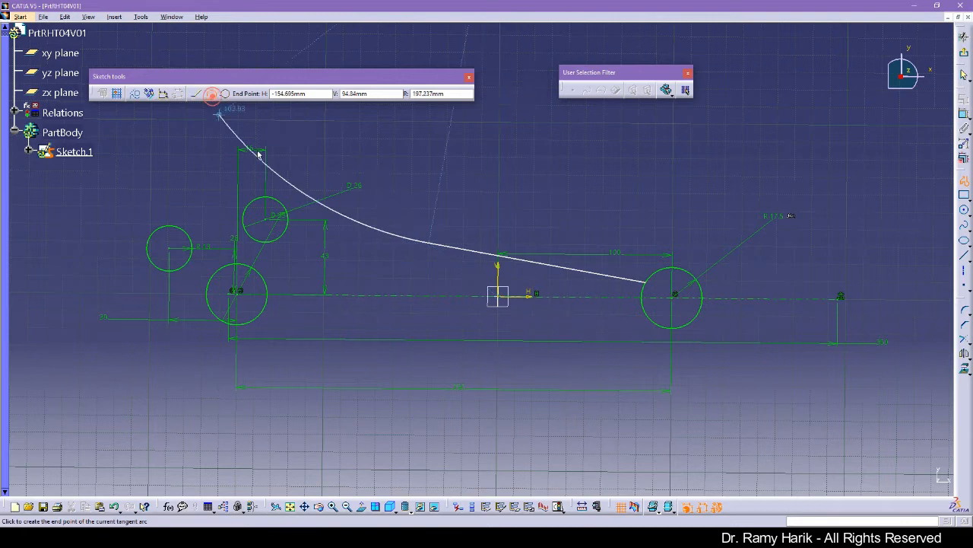
click(274, 199)
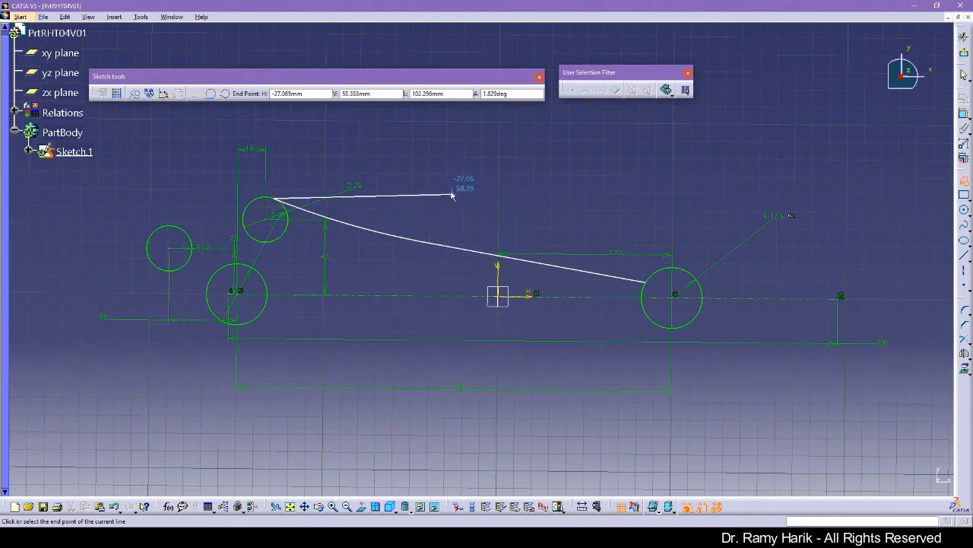
key(Escape)
click(421, 214)
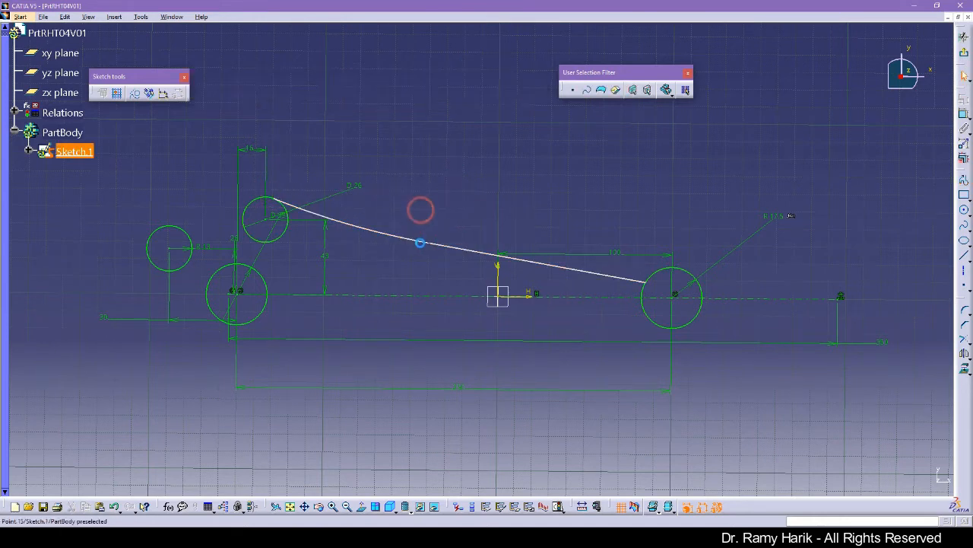
Step: Make the arc tangent to the small upper circle, with geometrical and dimensional constraint creation switched back on
click(416, 238)
click(443, 248)
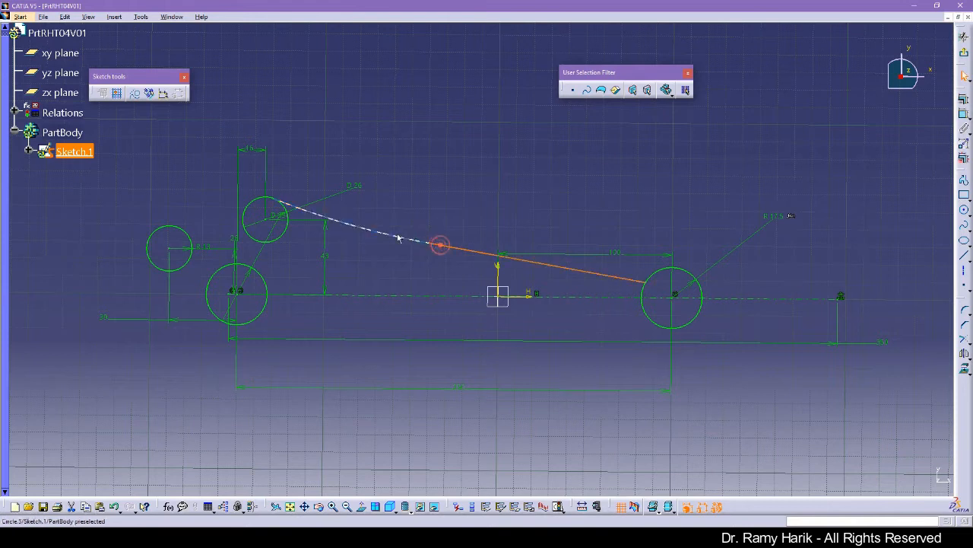
click(259, 197)
ctrl+click(292, 207)
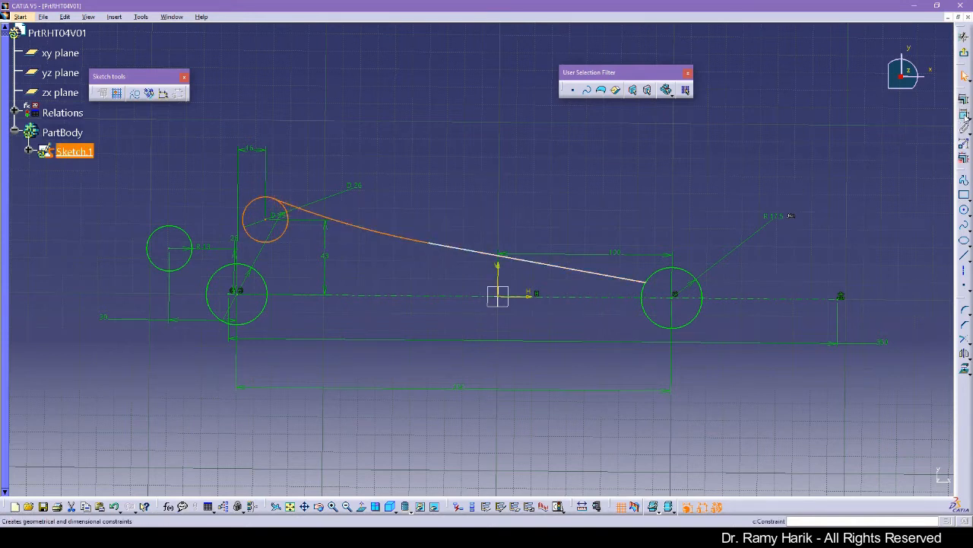
click(963, 99)
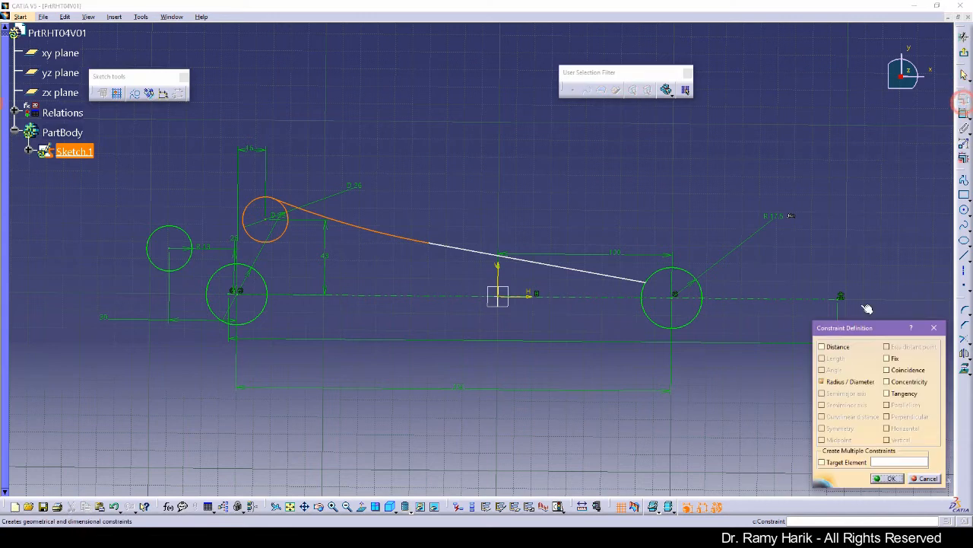
click(892, 395)
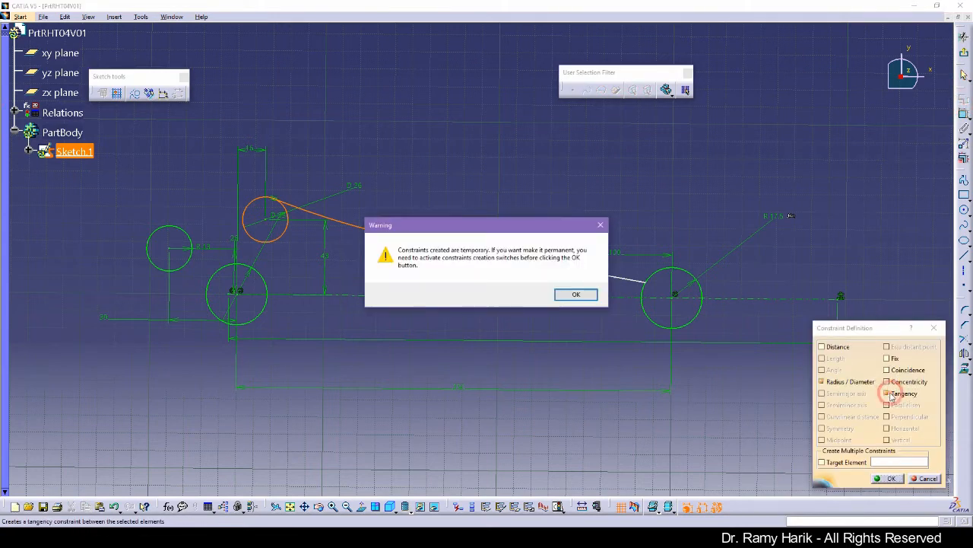
click(573, 294)
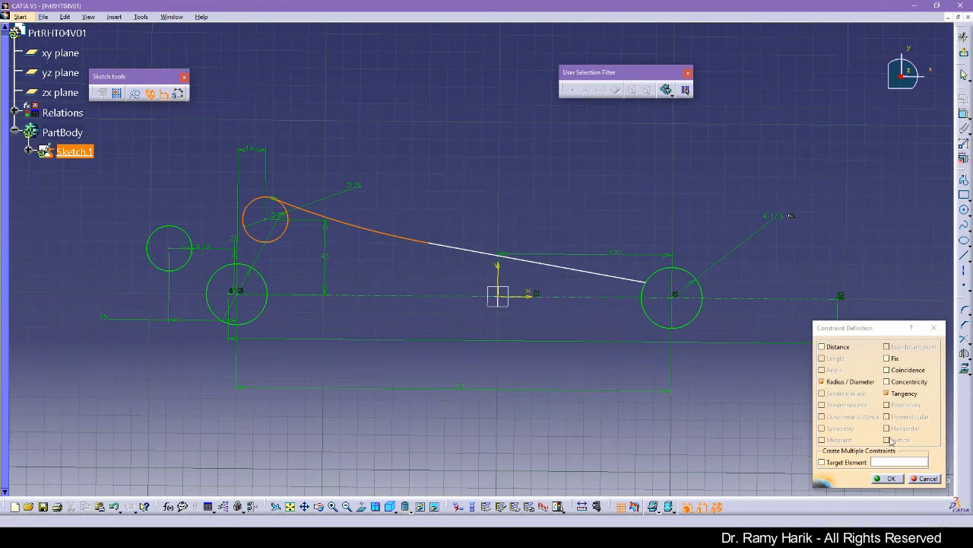
click(894, 477)
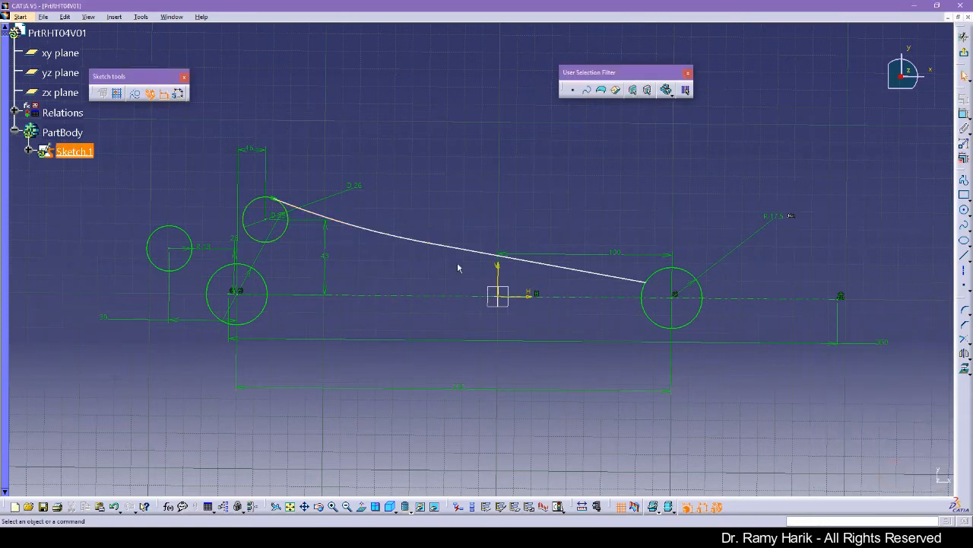
Step: Add a tangency constraint between the arc and the straight line of the profile
click(404, 238)
ctrl+click(445, 243)
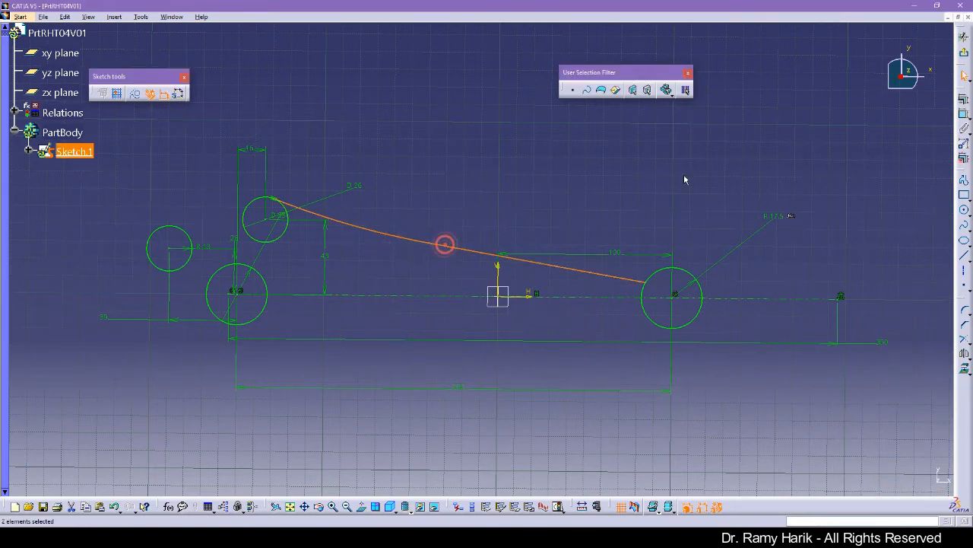
click(964, 99)
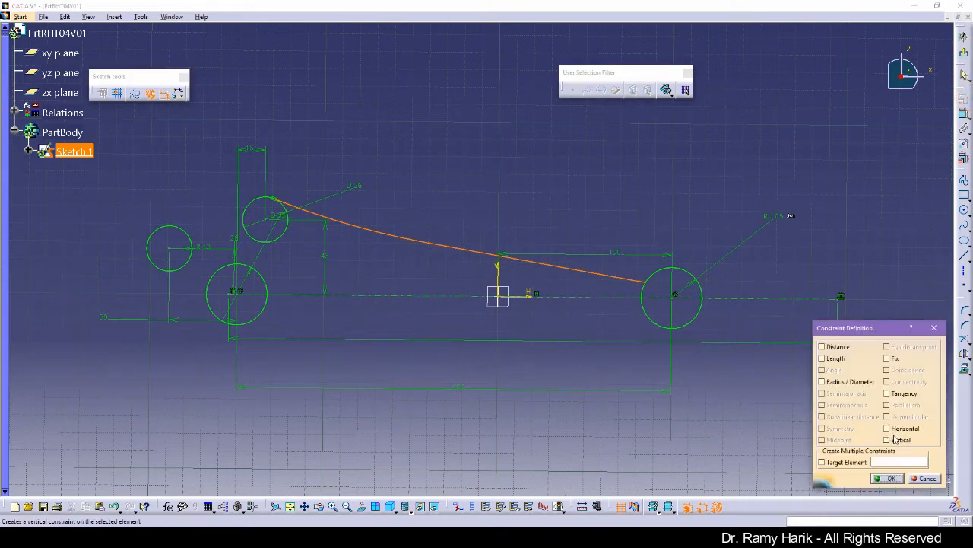
click(887, 393)
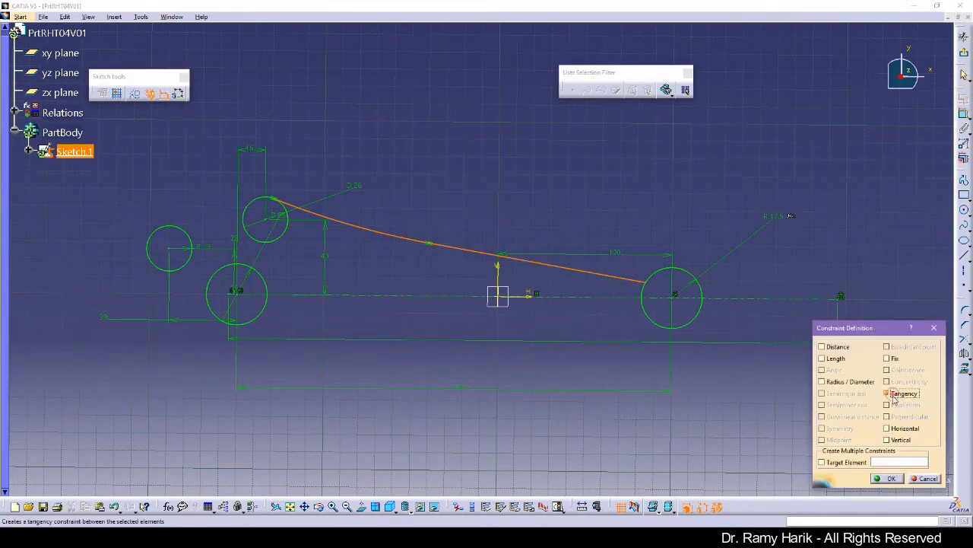
click(888, 478)
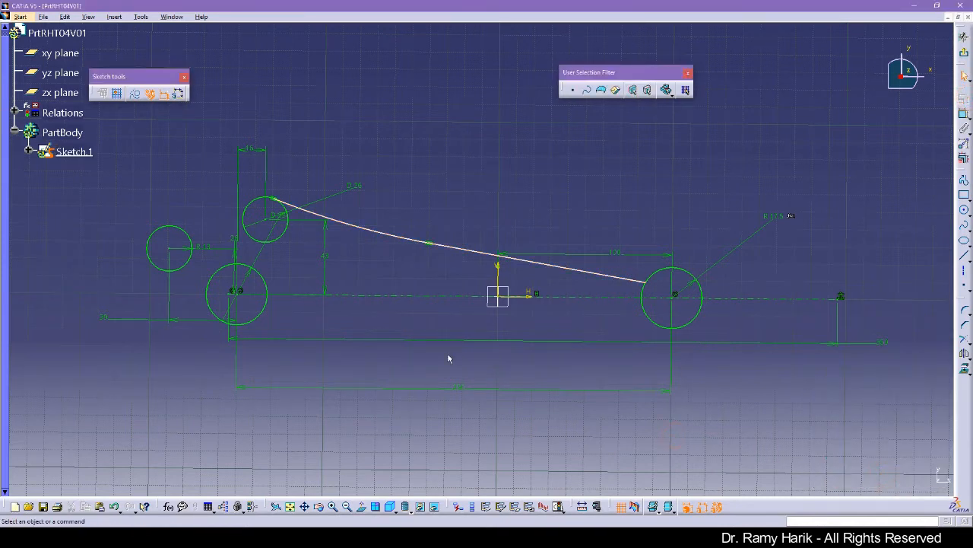
Step: Dimension the arc's radius, placing the value above the arc
click(1, 253)
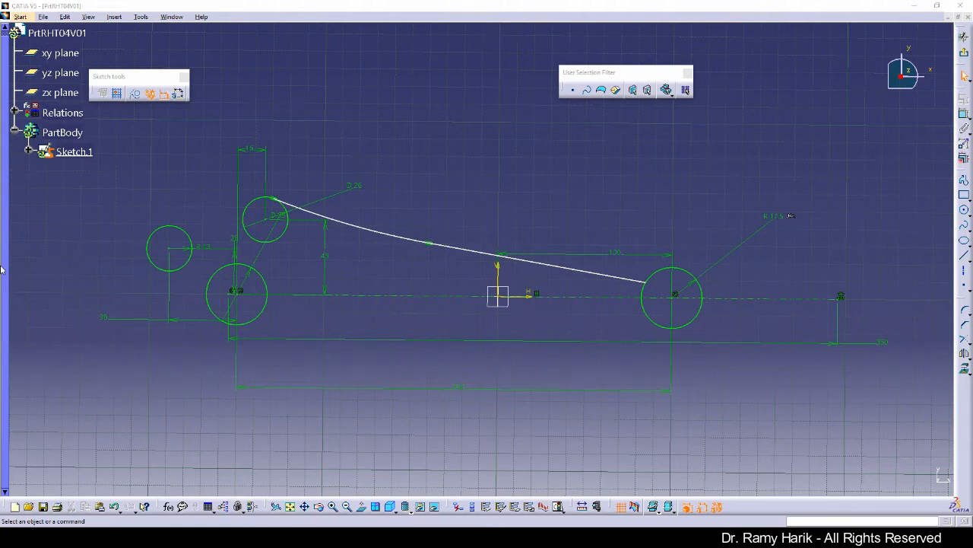
click(963, 114)
click(375, 231)
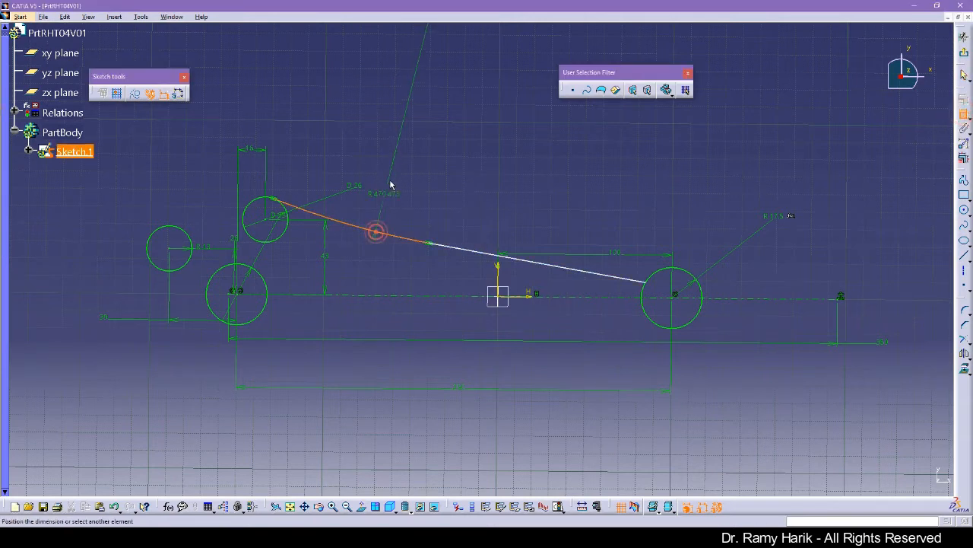
click(391, 181)
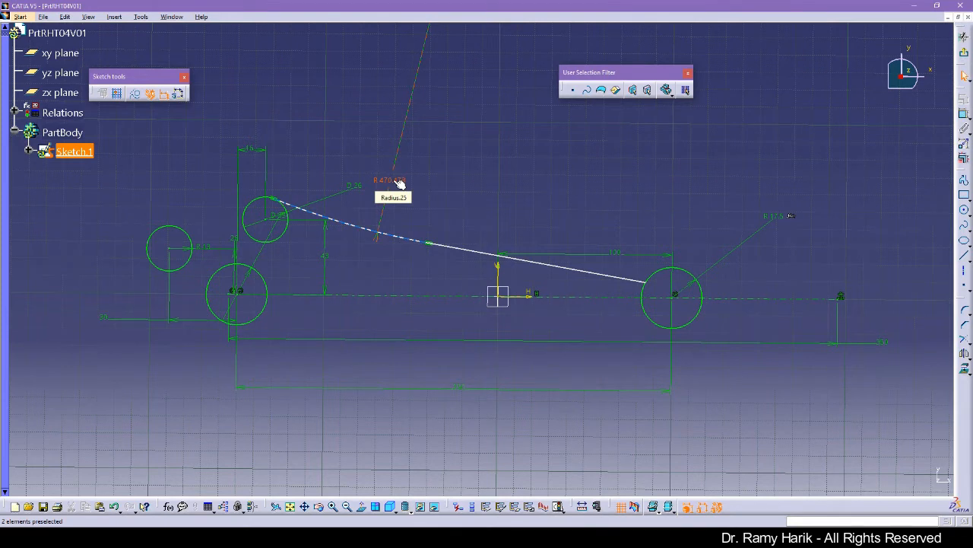
Step: Try a radius of 72 mm for the tangent arc and undo the change
double_click(399, 185)
text(72)
key(Return)
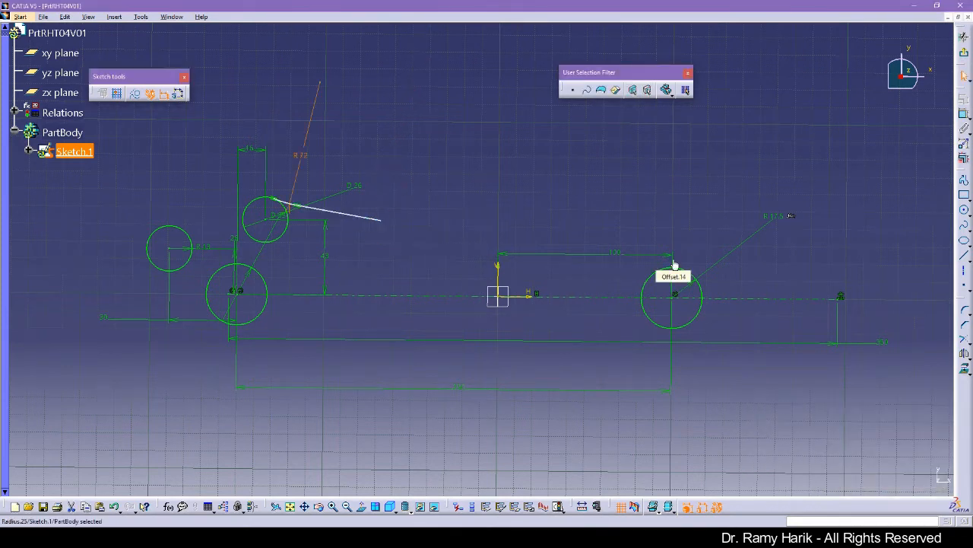
key(ctrl+z)
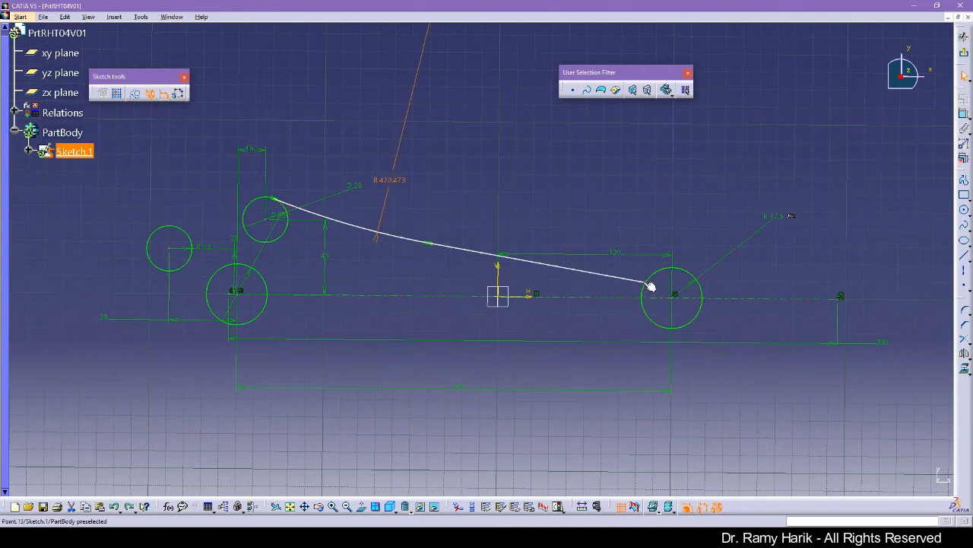
Step: Set the tangent arc's radius to 72 mm
double_click(388, 180)
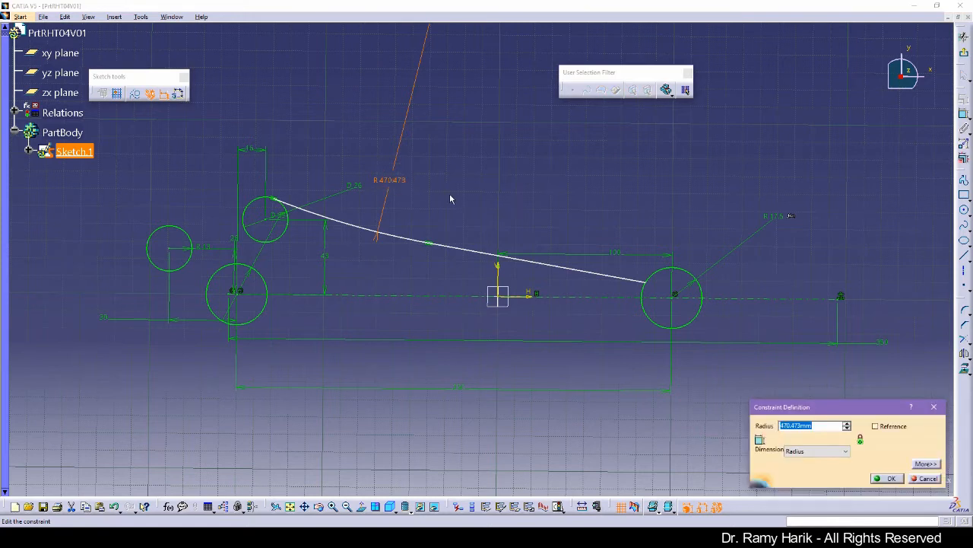
text(72)
key(Return)
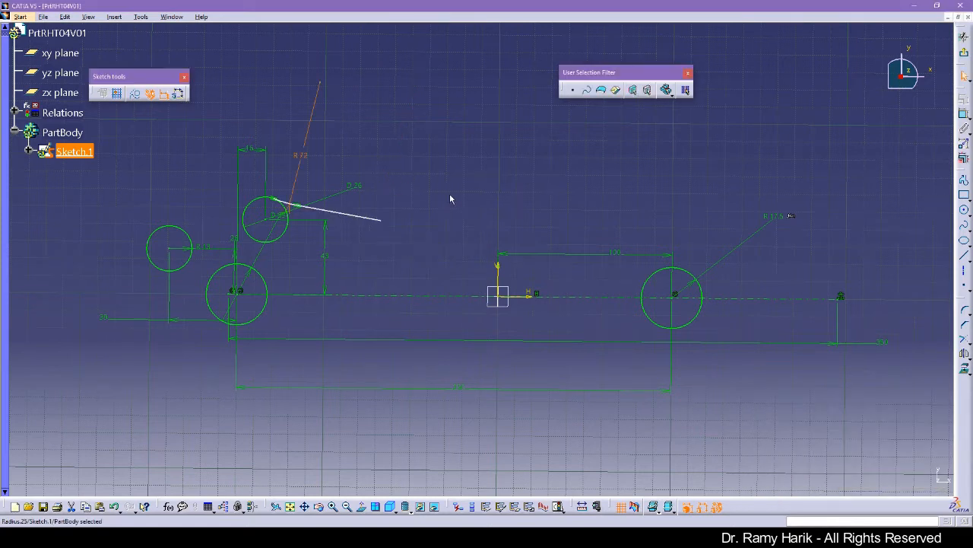
Step: Make the straight line's free endpoint coincident with the right axis circle
click(380, 221)
ctrl+click(645, 283)
click(964, 100)
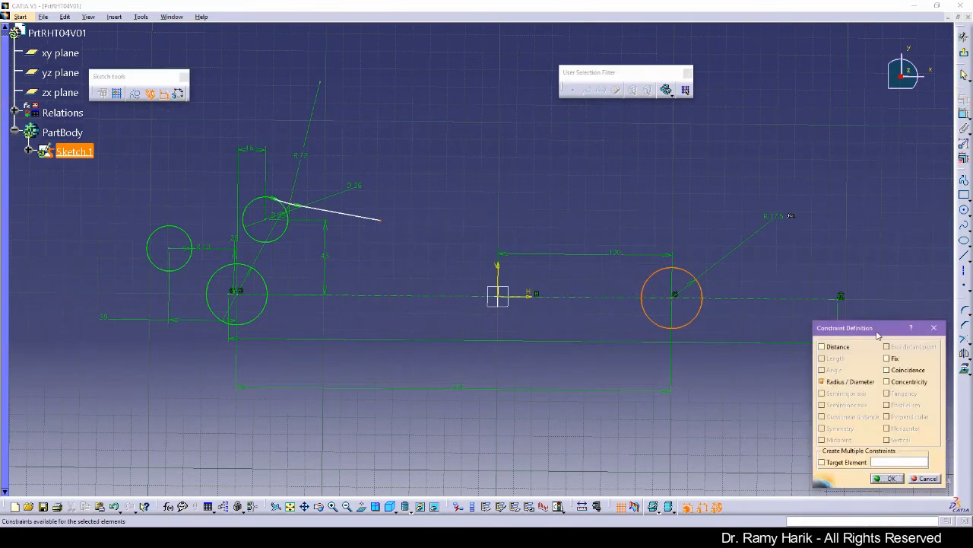
click(888, 370)
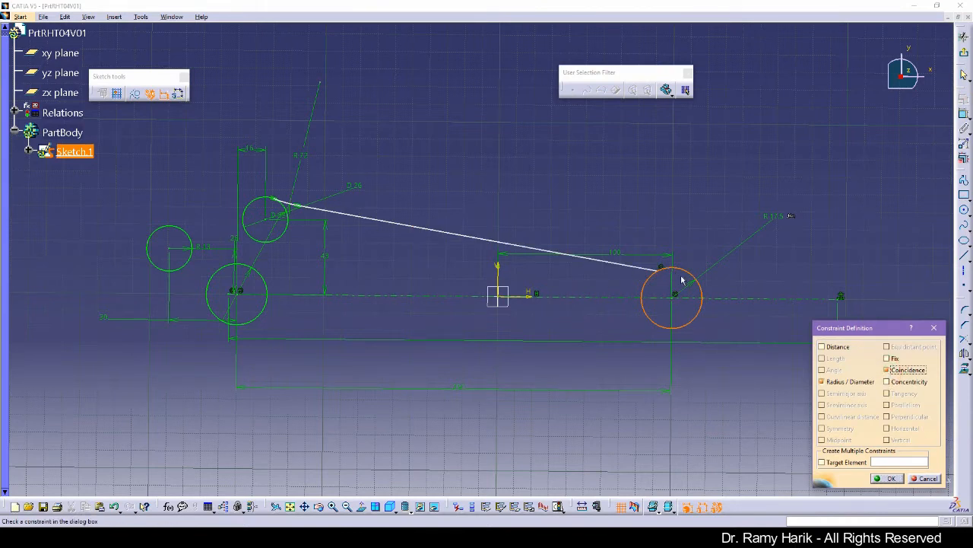
click(889, 478)
click(654, 206)
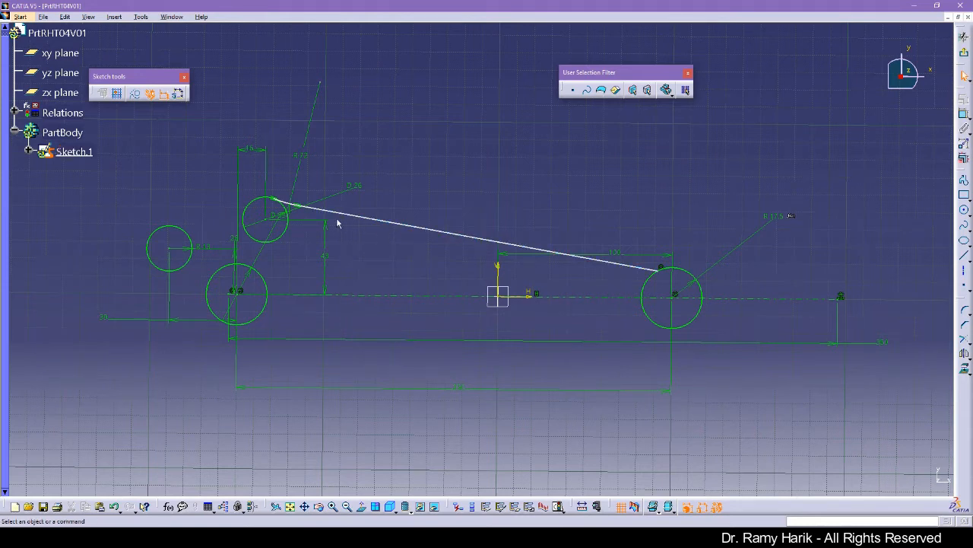
Step: Dimension the height of the arc-line junction above the horizontal axis and set it to 13 mm
click(304, 209)
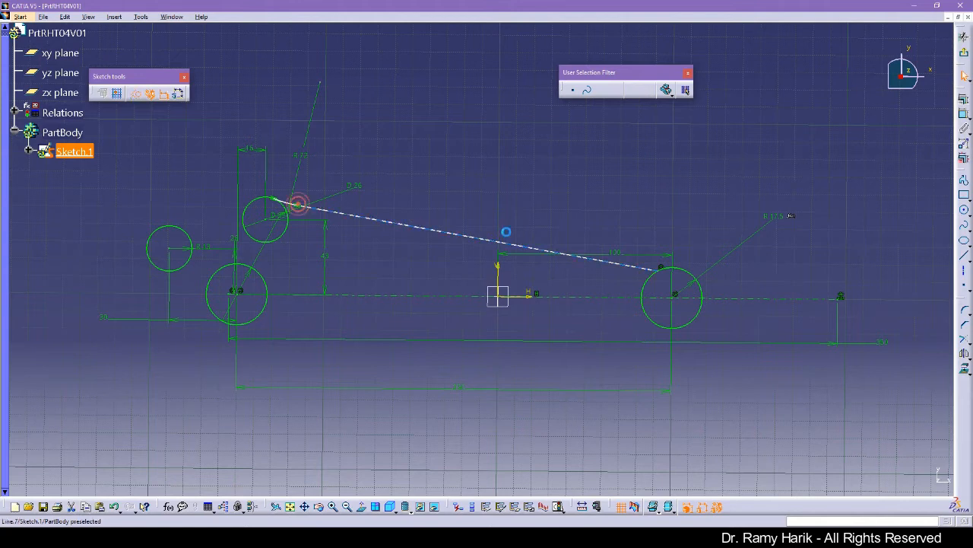
click(962, 112)
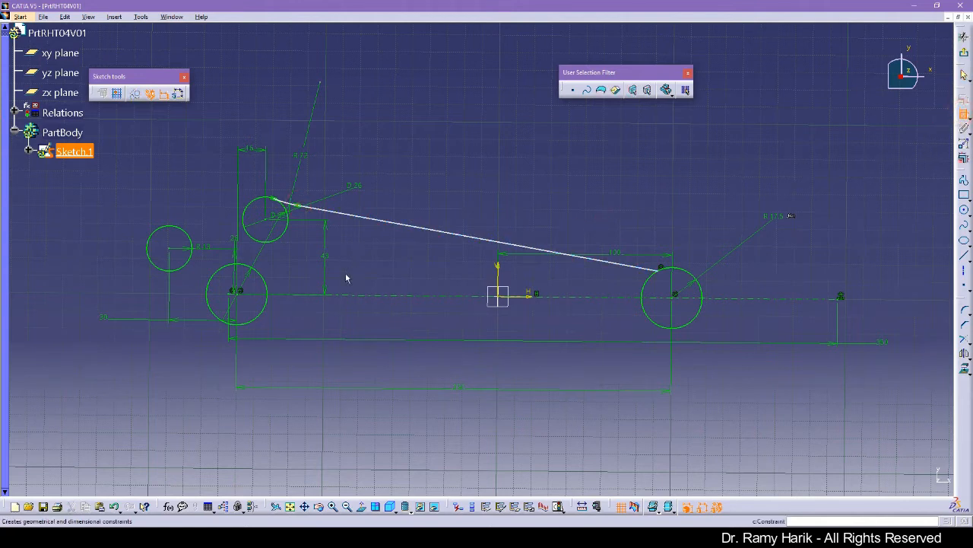
click(342, 294)
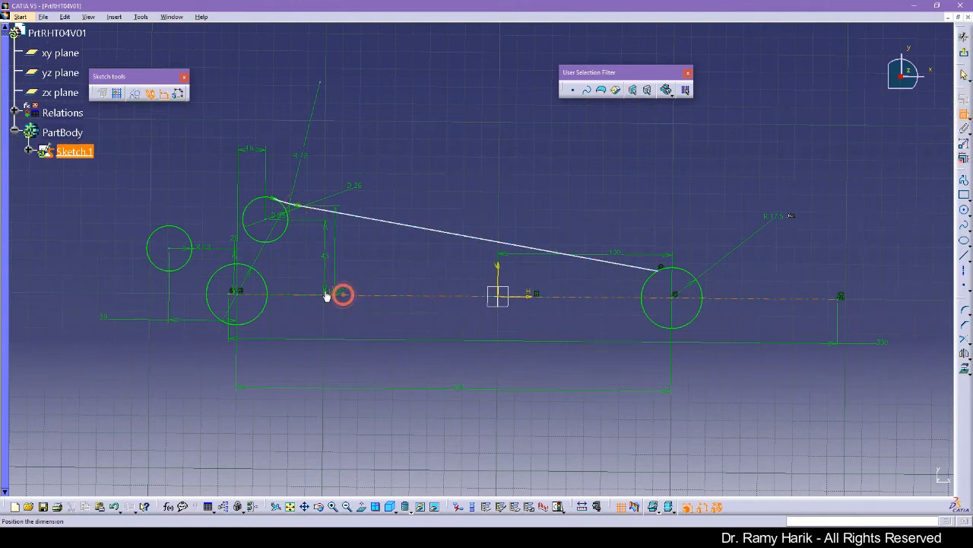
click(380, 270)
double_click(377, 268)
text(50)
key(Return)
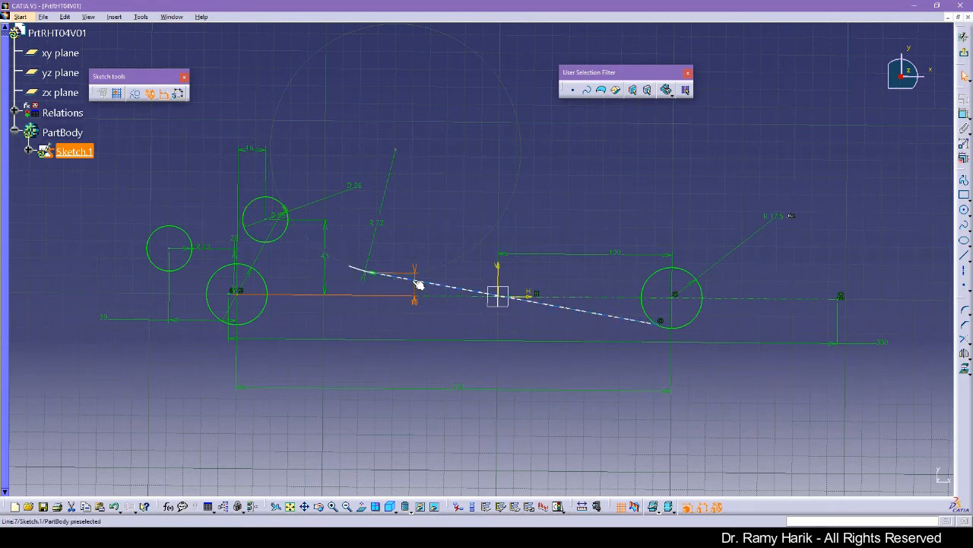
Step: Delete the line endpoint's coincidence with the right axis circle and move the profile's two ends near the right and upper-left circles
click(662, 322)
key(Delete)
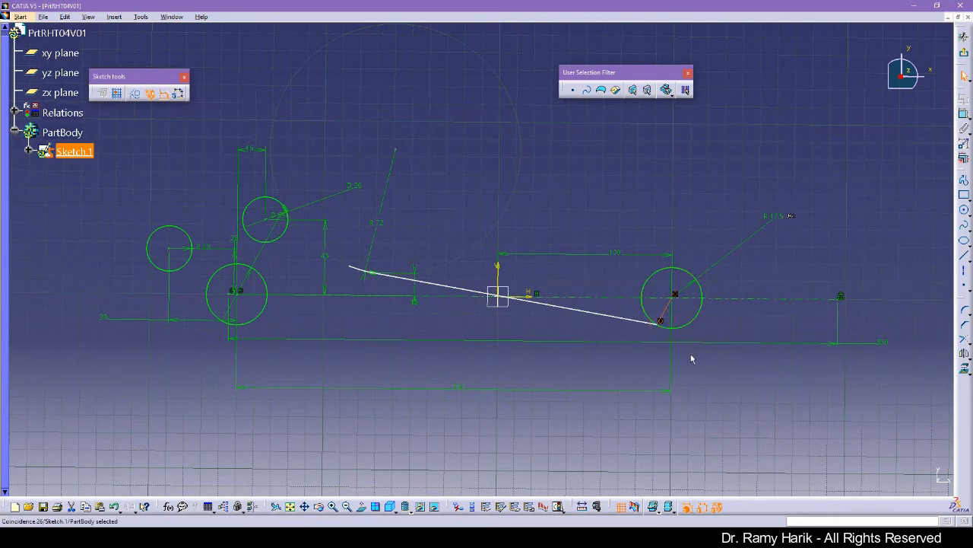
click(637, 322)
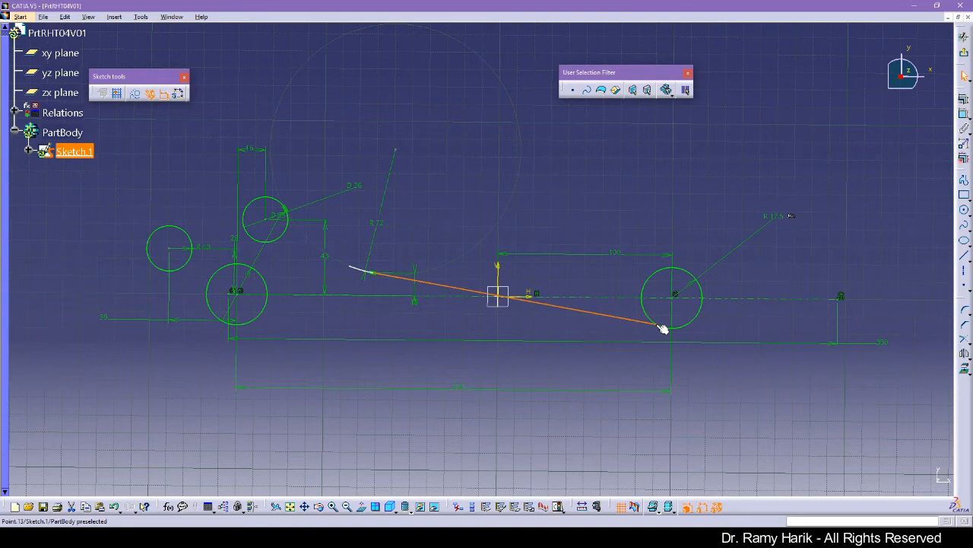
drag(637, 325, 623, 279)
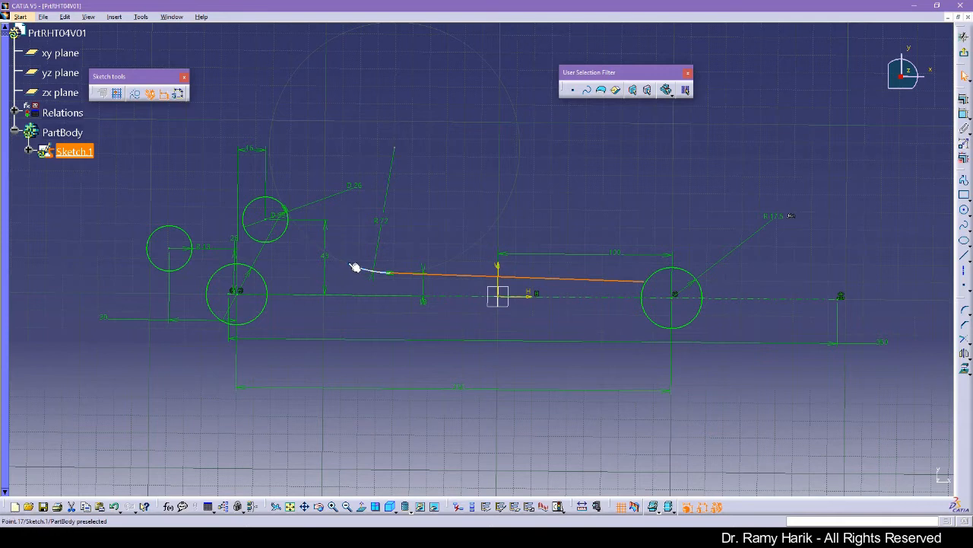
drag(355, 268, 286, 212)
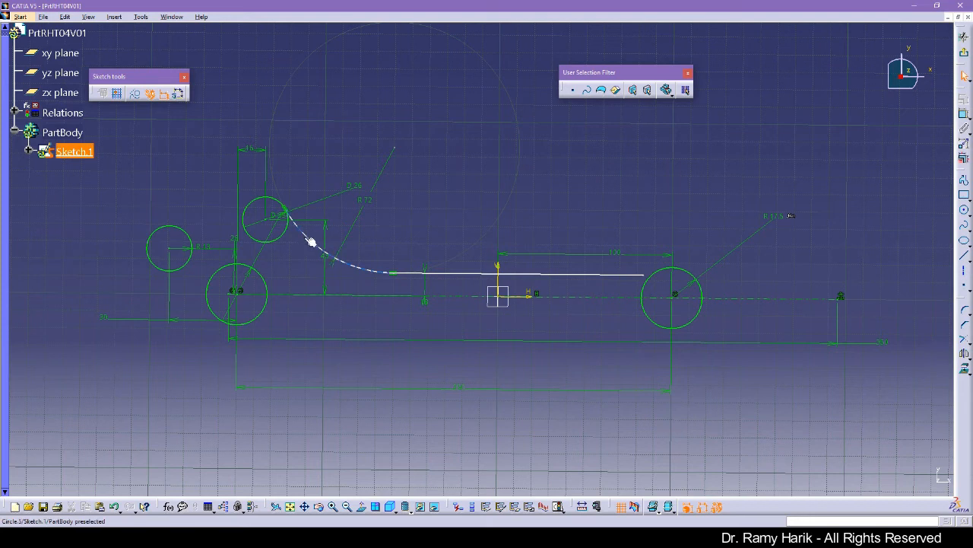
Step: Move the line's free endpoint slightly closer to the right axis circle's outline
click(559, 274)
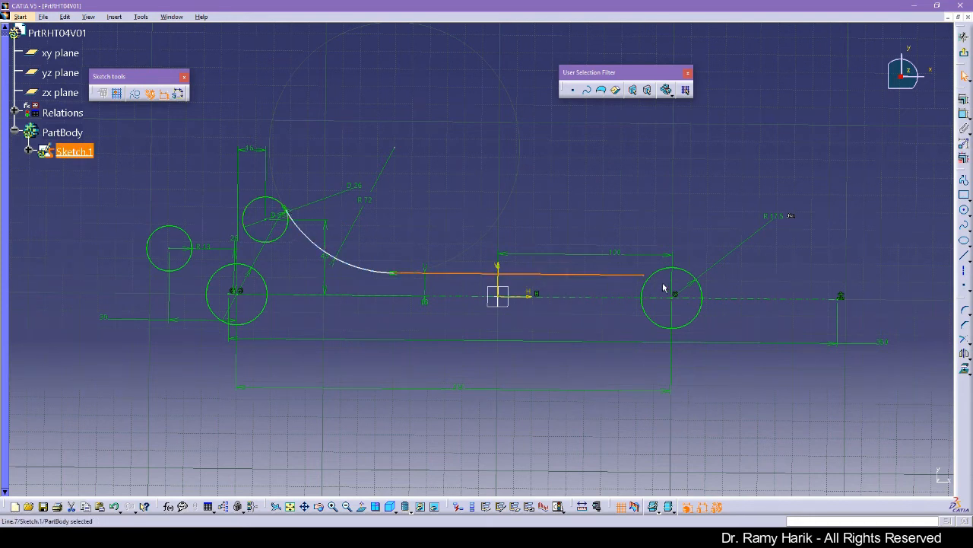
click(1, 289)
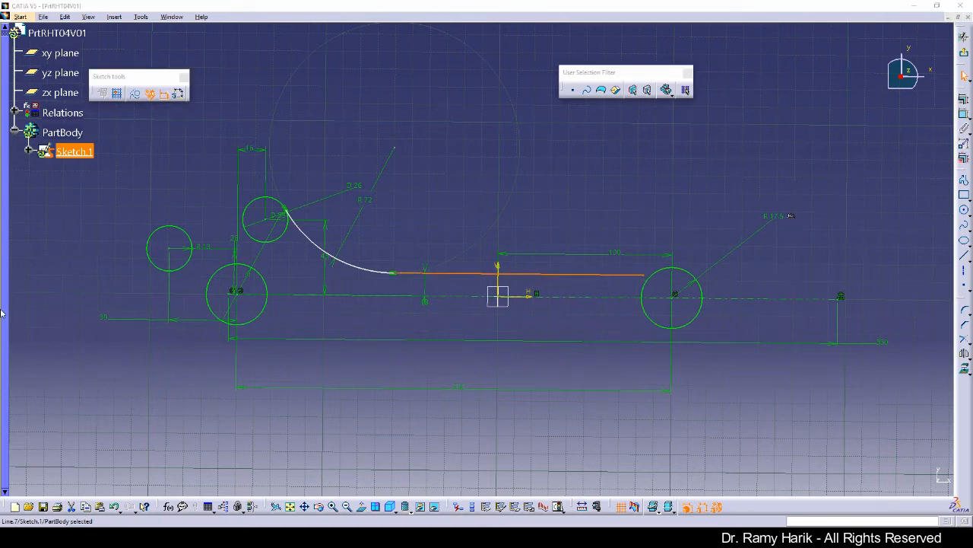
click(648, 276)
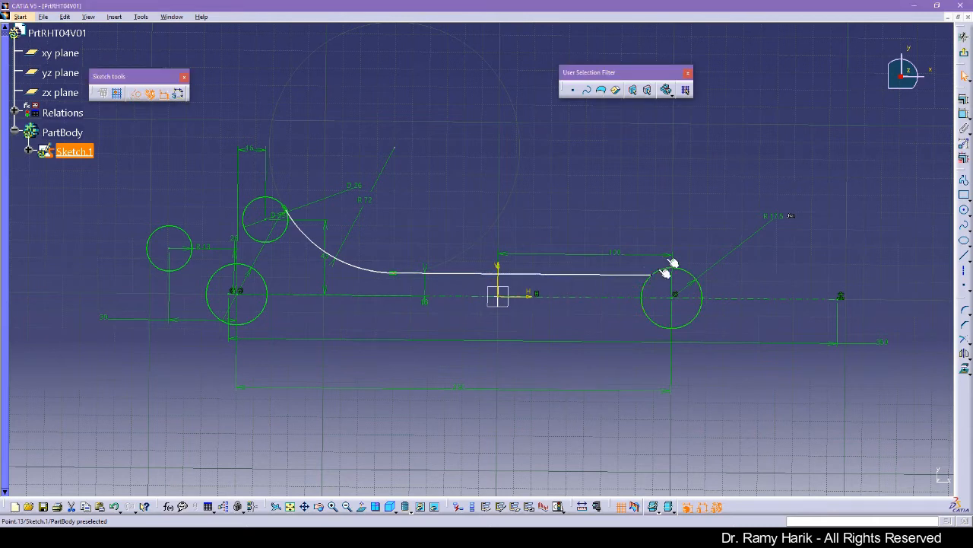
click(688, 229)
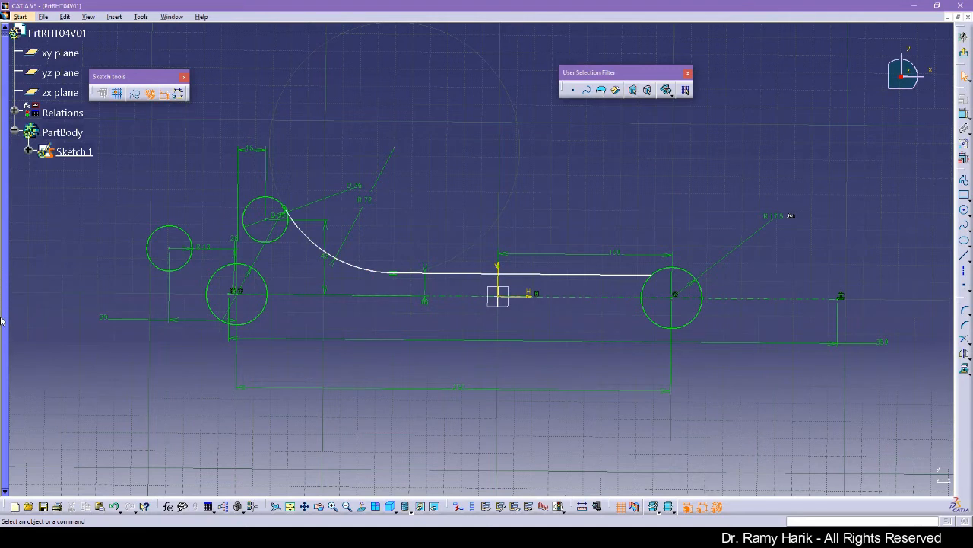
click(1, 302)
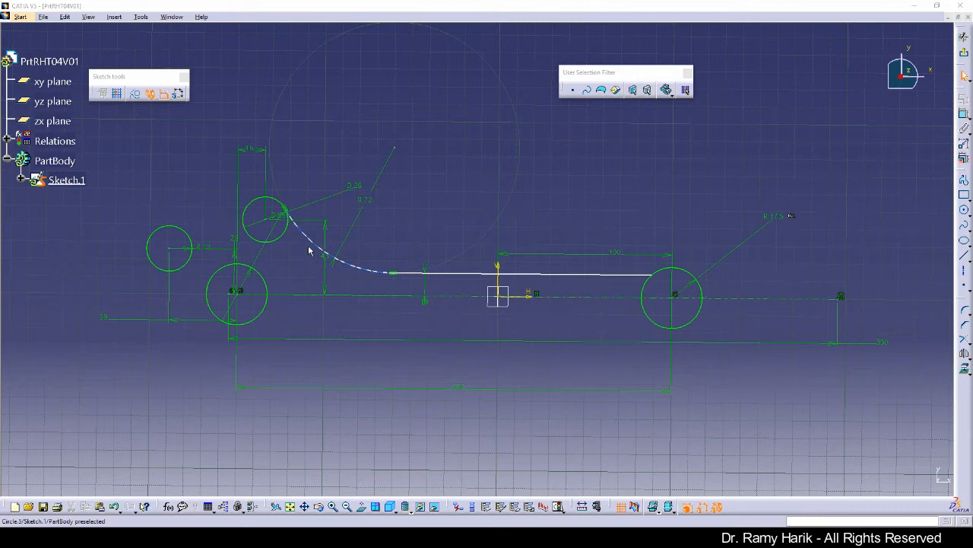
Step: Delete the height dimension between the arc-line junction and the axis, and move the junction upward
right_click(423, 286)
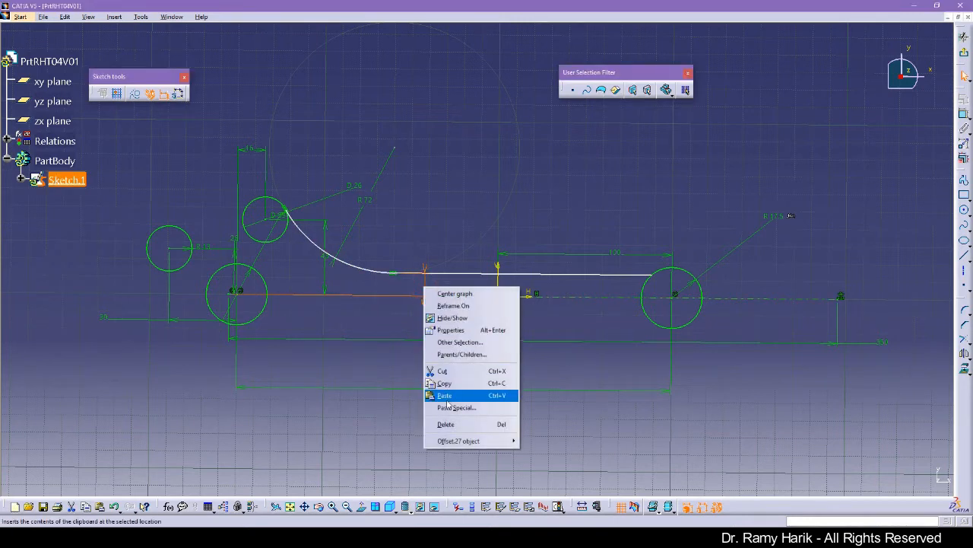
click(401, 440)
click(429, 289)
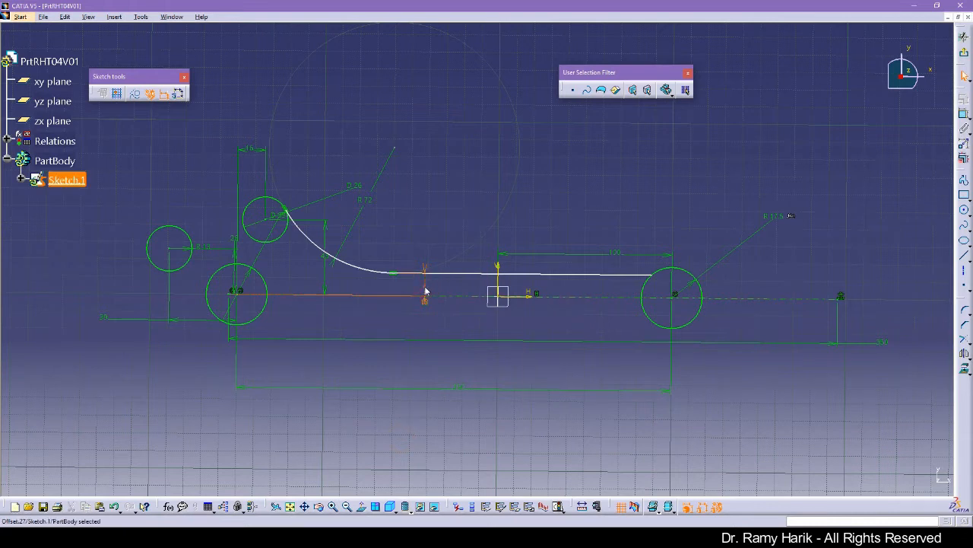
right_click(426, 288)
click(451, 428)
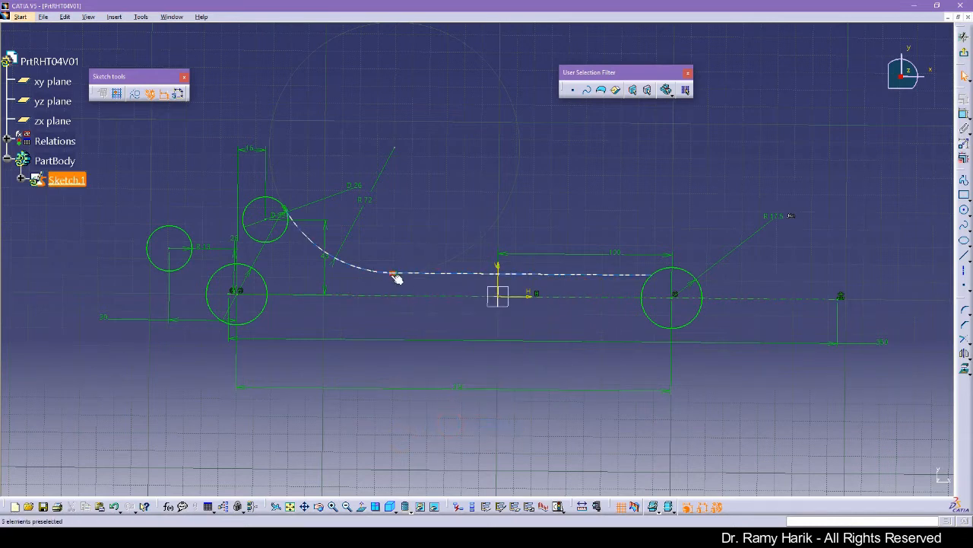
drag(401, 275, 401, 241)
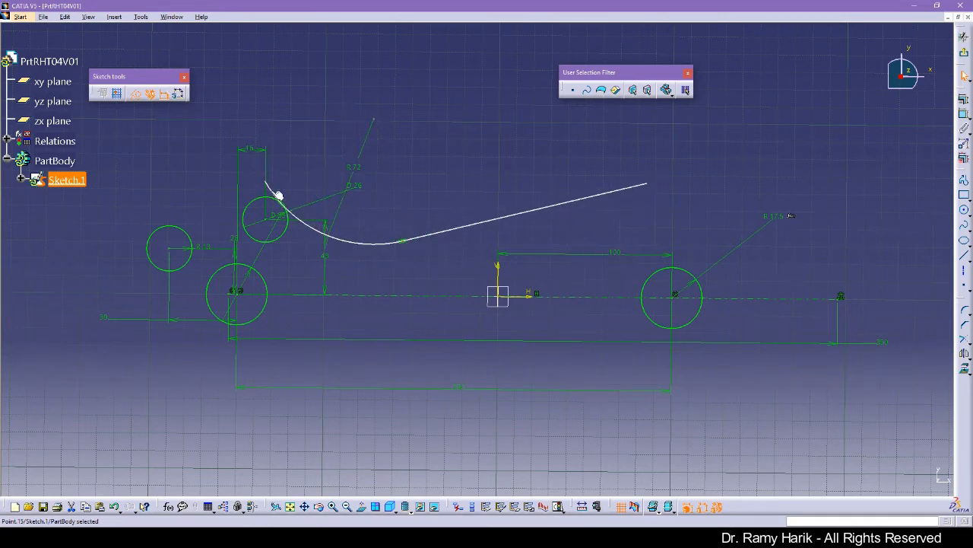
Step: Make the arc's free endpoint coincident with the upper-left circle
click(265, 182)
click(295, 222)
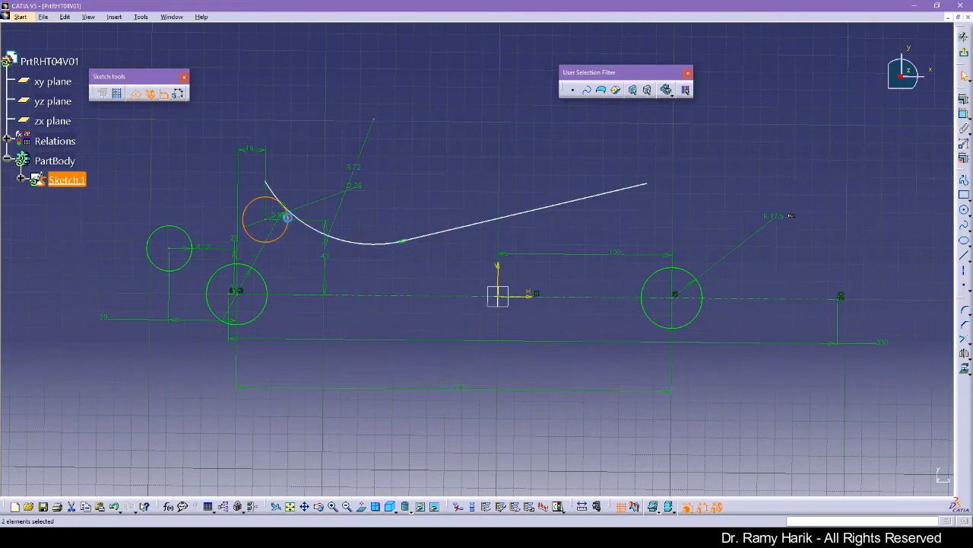
click(964, 99)
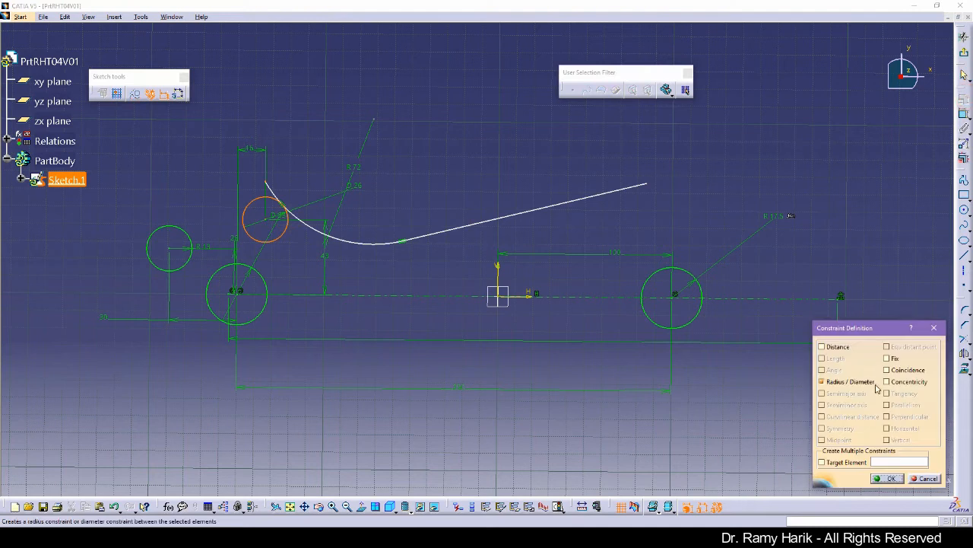
click(889, 371)
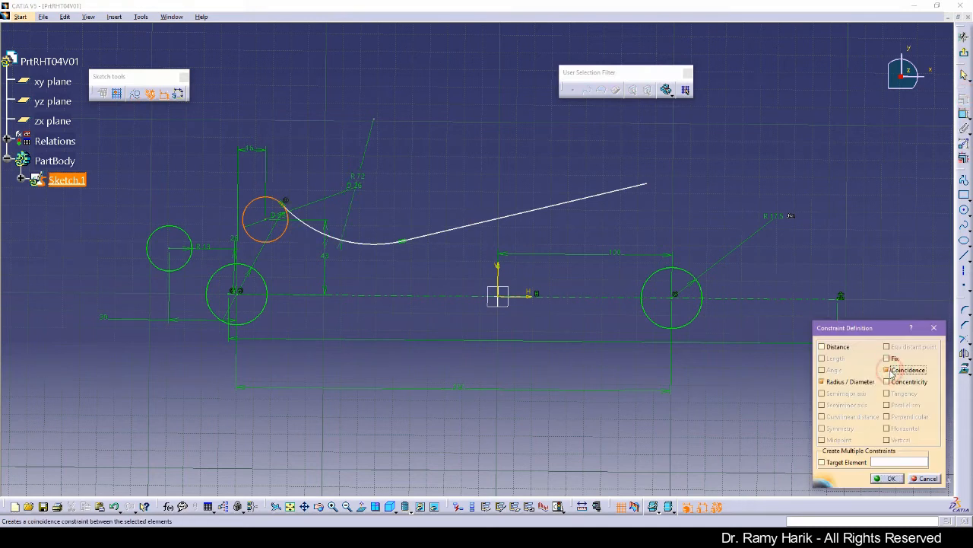
click(888, 478)
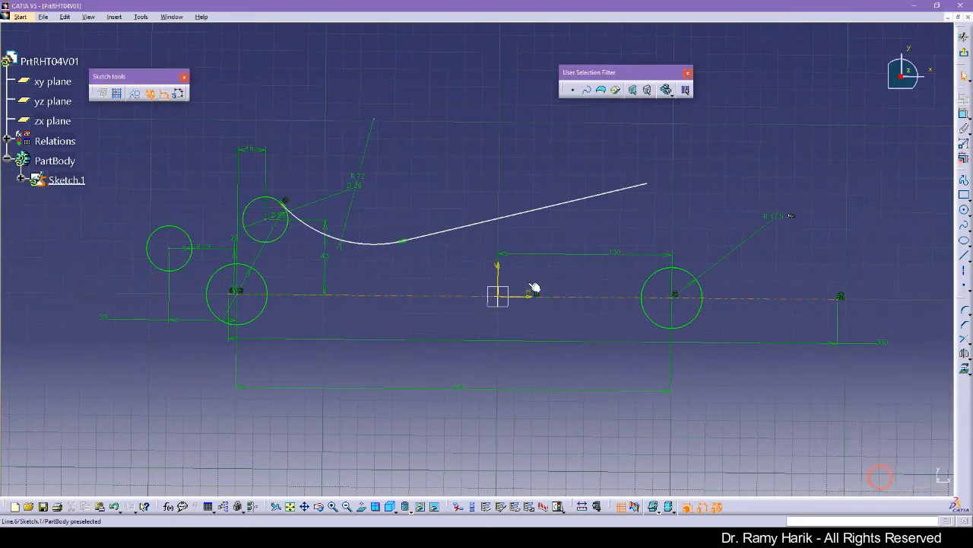
Step: Lower the arc-line junction, dimension its height above the horizontal axis, and set it to 13 mm
drag(407, 243, 369, 249)
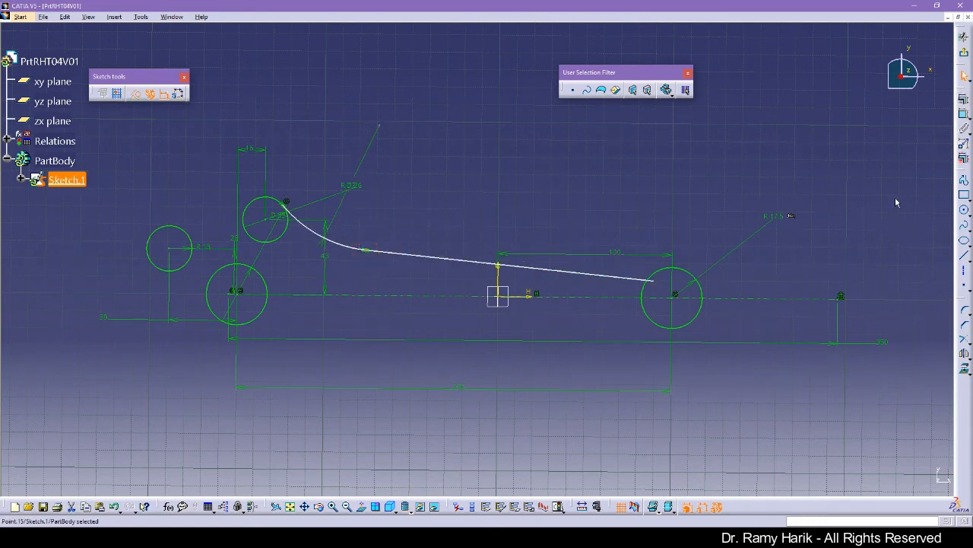
click(965, 114)
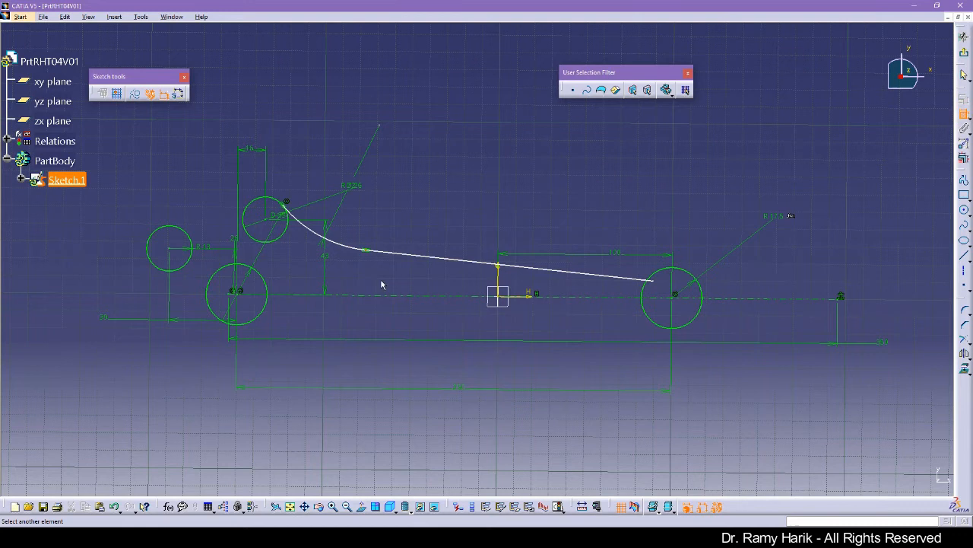
click(371, 292)
click(370, 279)
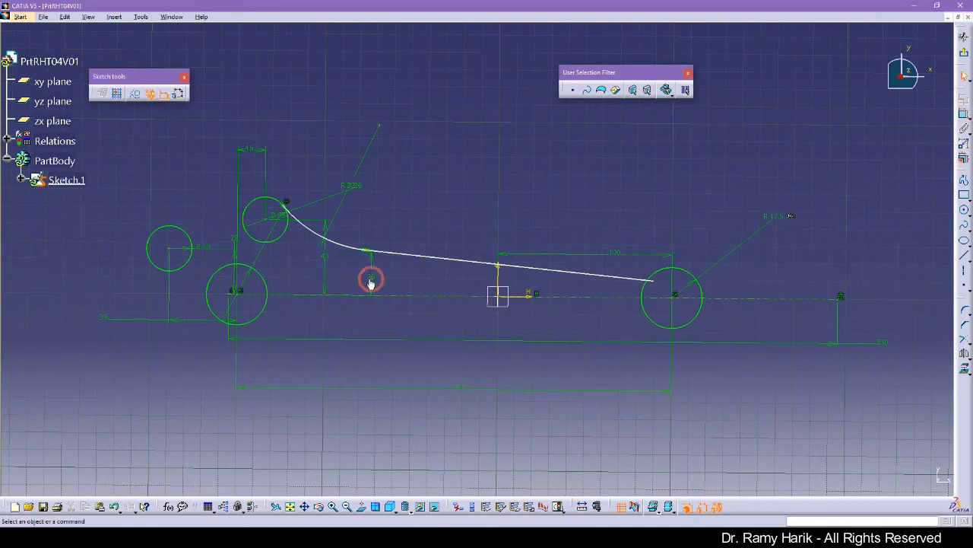
double_click(373, 283)
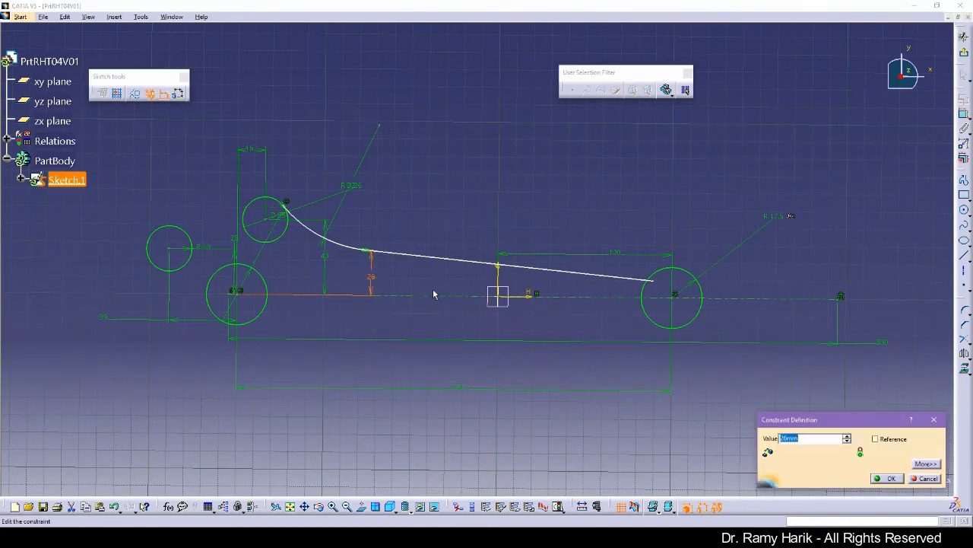
key(Return)
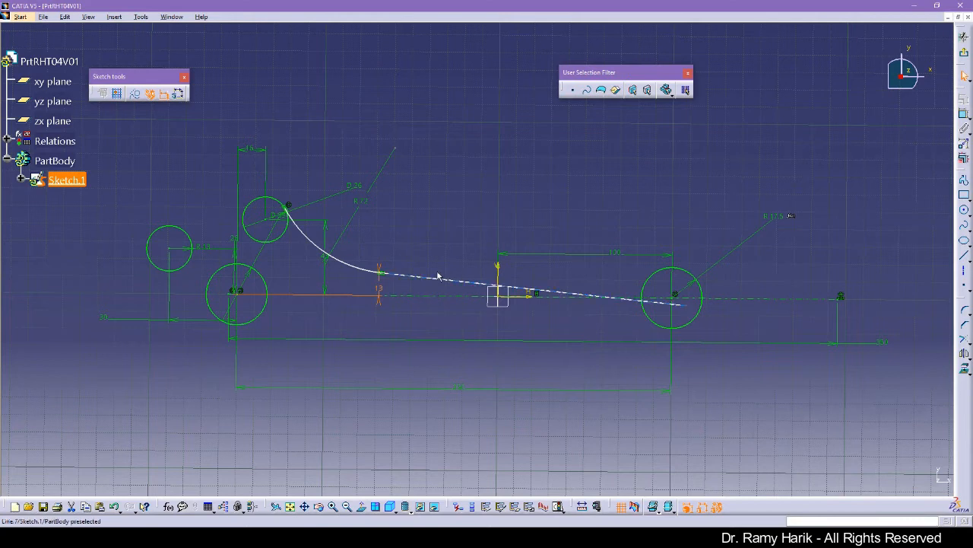
Step: Move the line's free endpoint to the right axis circle's near edge and check its placement against the tutorial figure in the browser
drag(686, 305, 645, 285)
click(642, 284)
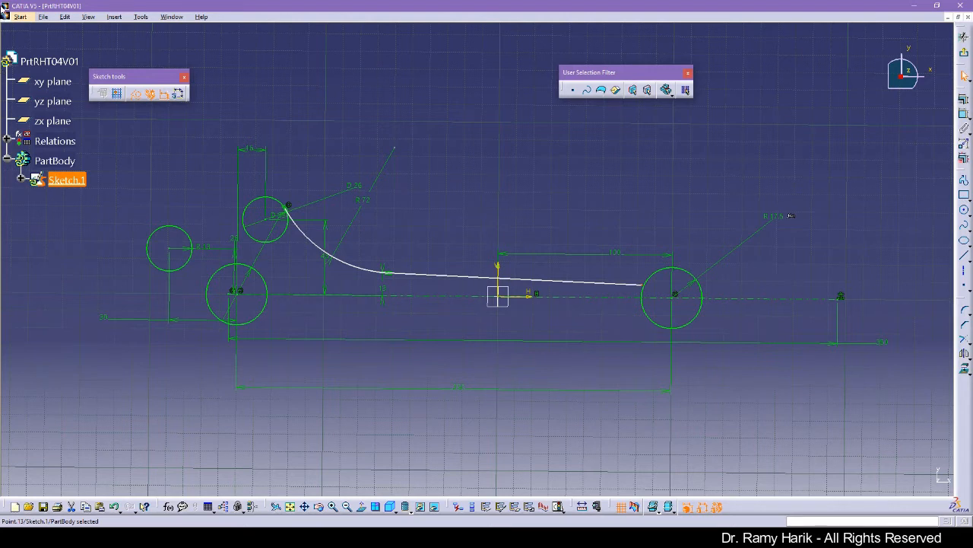
key(alt+Tab)
drag(342, 132, 578, 111)
double_click(590, 103)
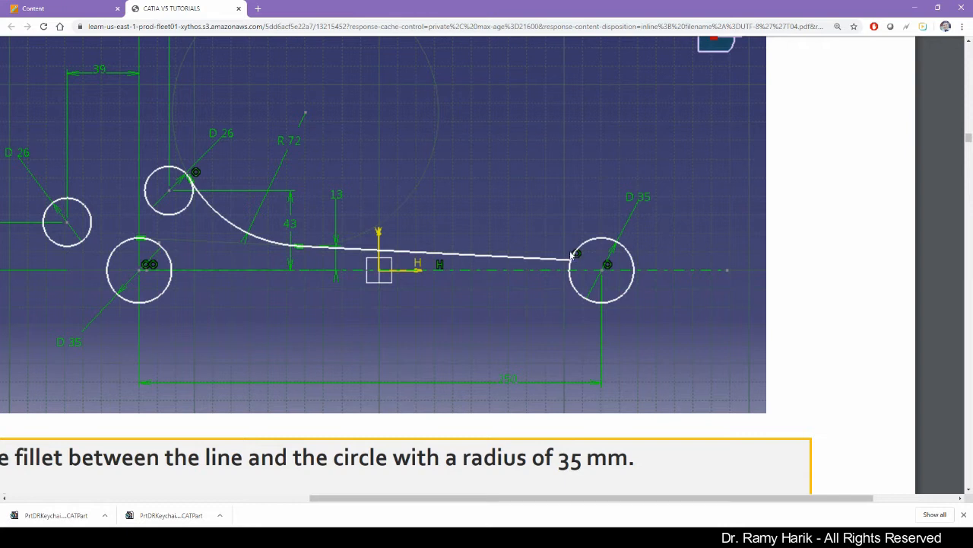
mouse_move(601, 9)
mouse_down()
mouse_move(595, 44)
mouse_move(0, 66)
mouse_up()
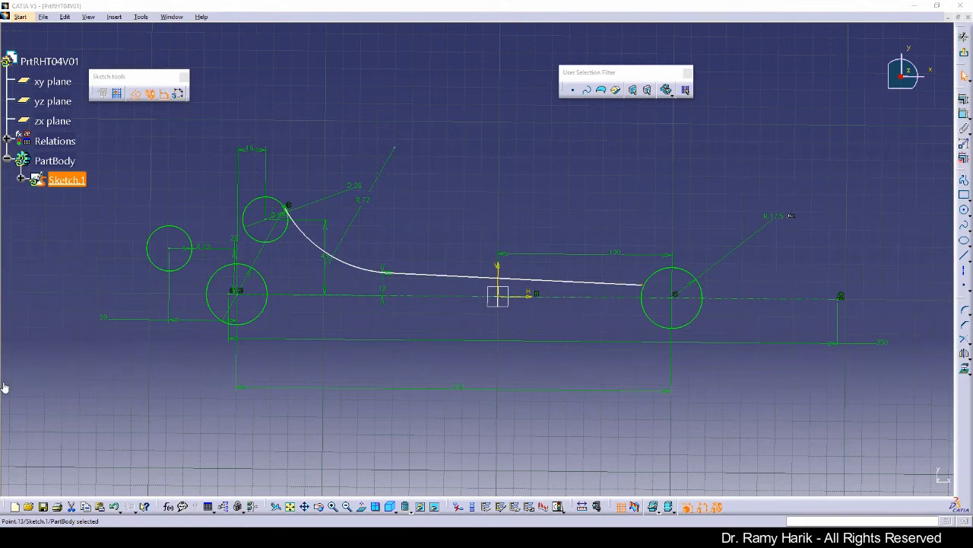
Step: Make the line's free endpoint coincident with the right axis circle and slide it along to the circle's top
click(652, 291)
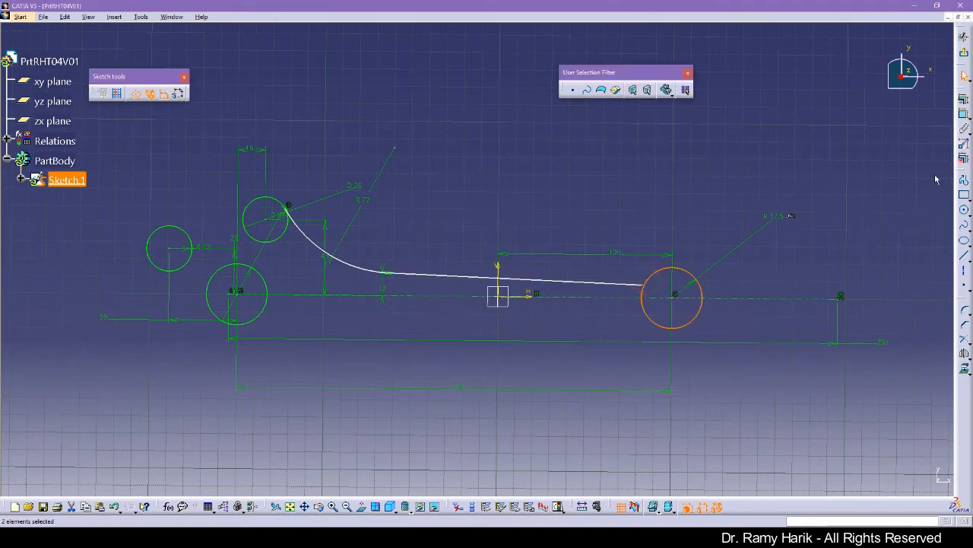
click(964, 97)
click(908, 369)
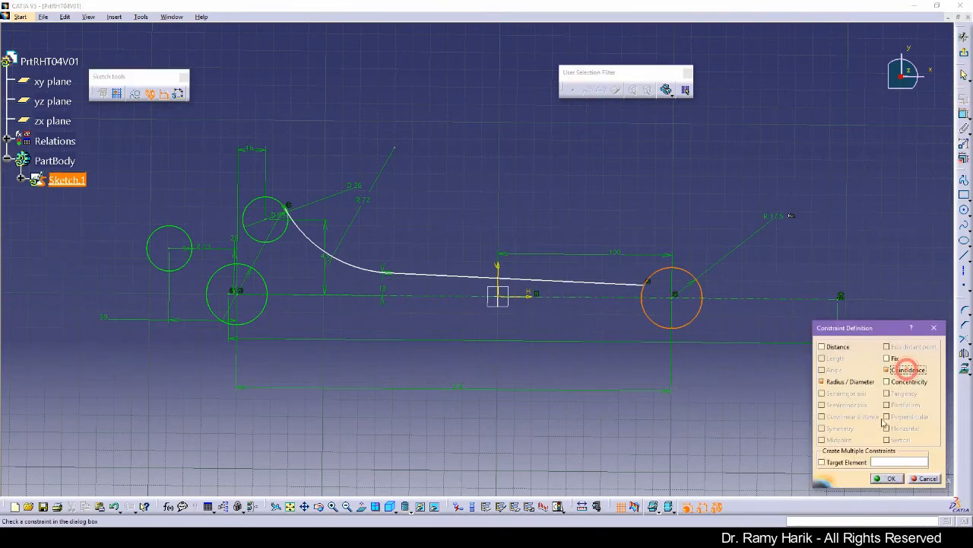
click(888, 479)
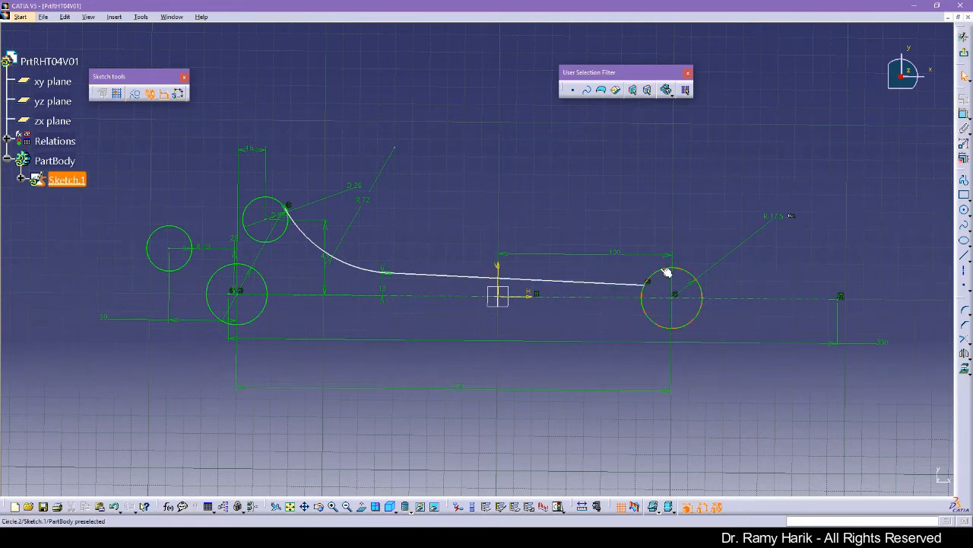
mouse_move(647, 286)
mouse_down()
mouse_move(656, 272)
mouse_move(561, 289)
mouse_move(627, 284)
mouse_move(670, 266)
mouse_move(631, 301)
mouse_move(661, 331)
mouse_move(720, 311)
mouse_move(697, 263)
mouse_move(646, 266)
mouse_move(648, 282)
mouse_up()
mouse_move(303, 231)
mouse_down()
mouse_move(294, 221)
mouse_move(312, 216)
mouse_move(298, 228)
mouse_move(315, 230)
mouse_move(304, 234)
mouse_up()
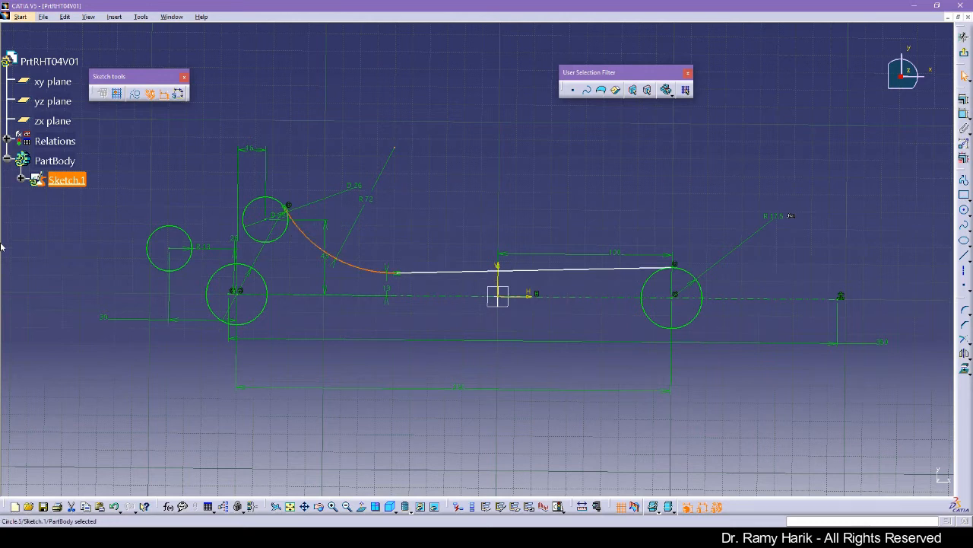
Step: Switch to the tutorial PDF in the browser and read the sketch instructions below the circle-and-arc figure
mouse_move(0, 185)
mouse_down()
mouse_move(399, 184)
mouse_move(473, 172)
mouse_up()
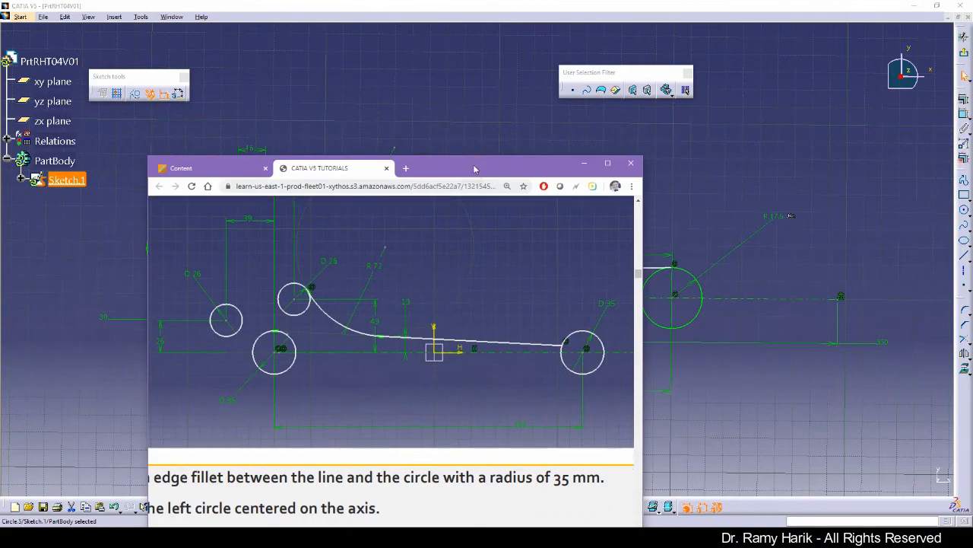
double_click(472, 172)
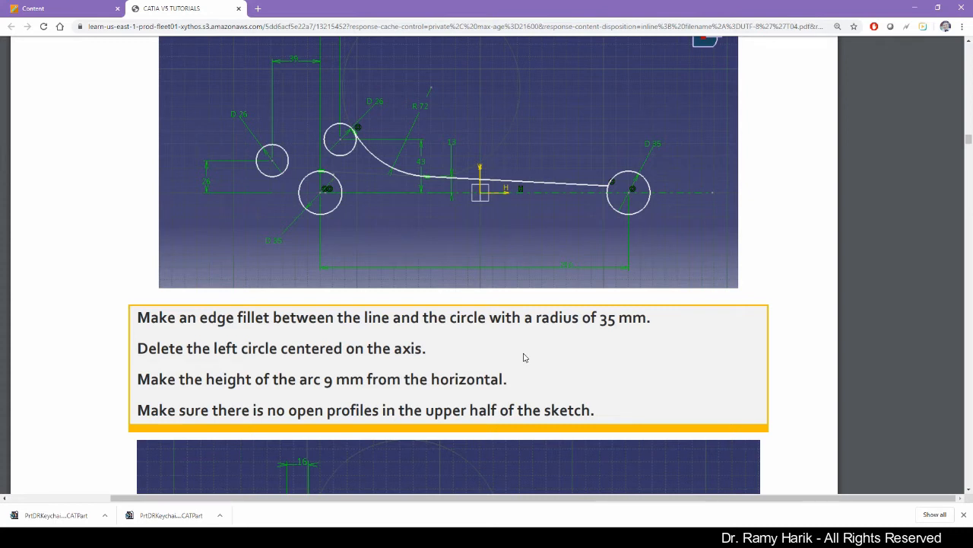
Step: Compare the tutorial's corner and 9 mm arc-height instructions with the figures before and after them, and switch back to CATIA
scroll(523, 358, down, 3)
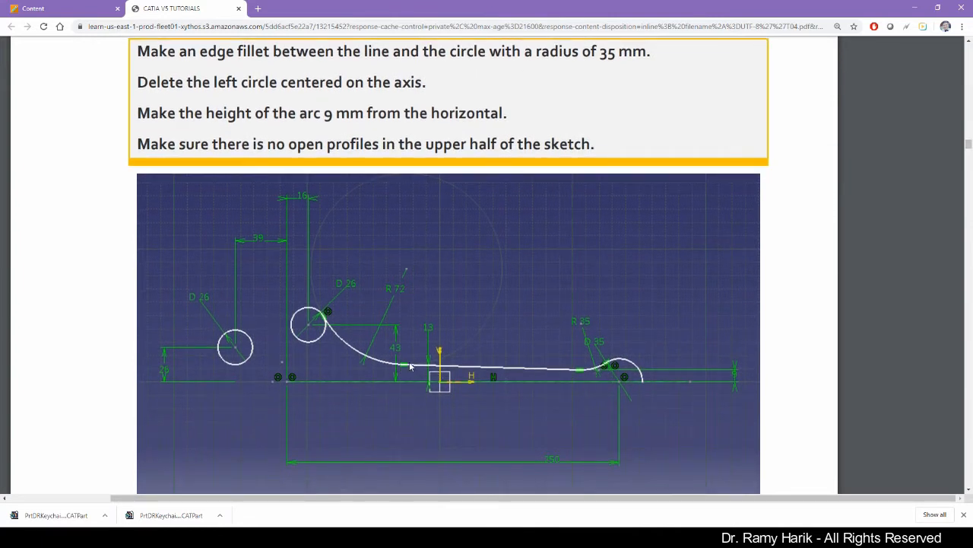
scroll(447, 357, up, 3)
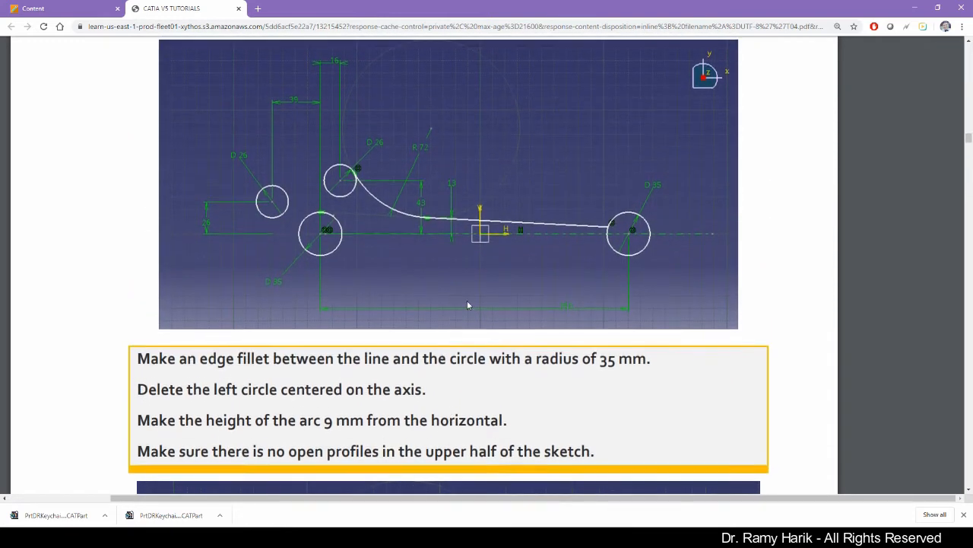
scroll(466, 283, up, 1)
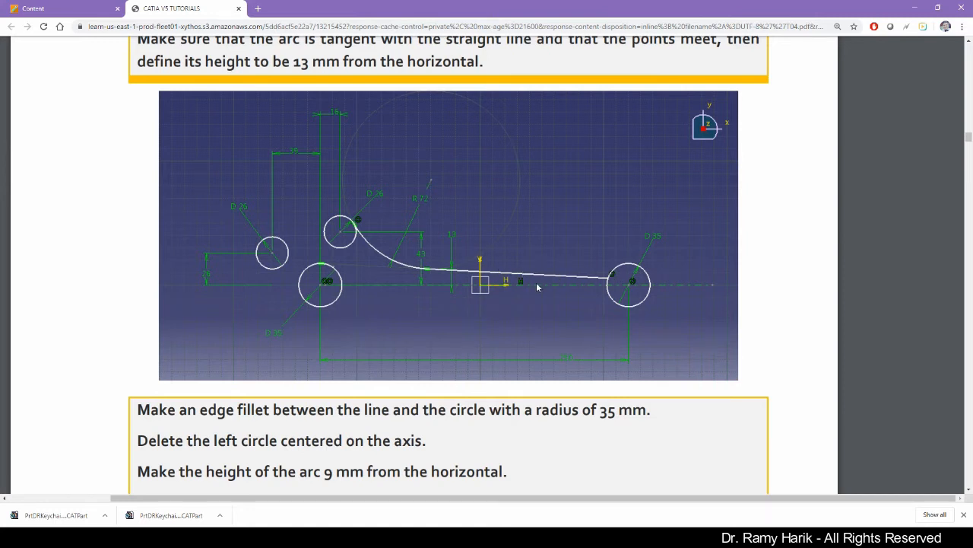
scroll(414, 264, down, 1)
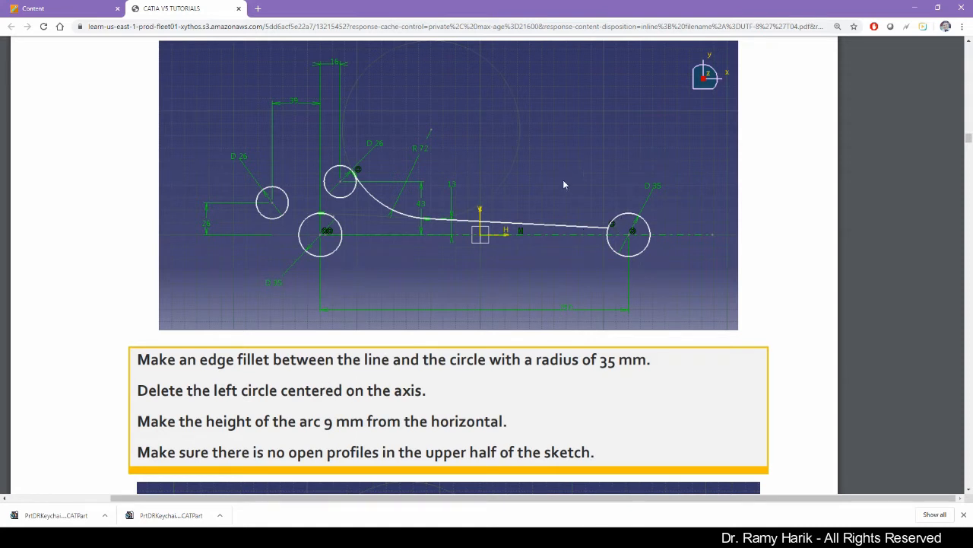
mouse_move(630, 6)
mouse_down()
mouse_move(1, 85)
mouse_move(1, 30)
mouse_up()
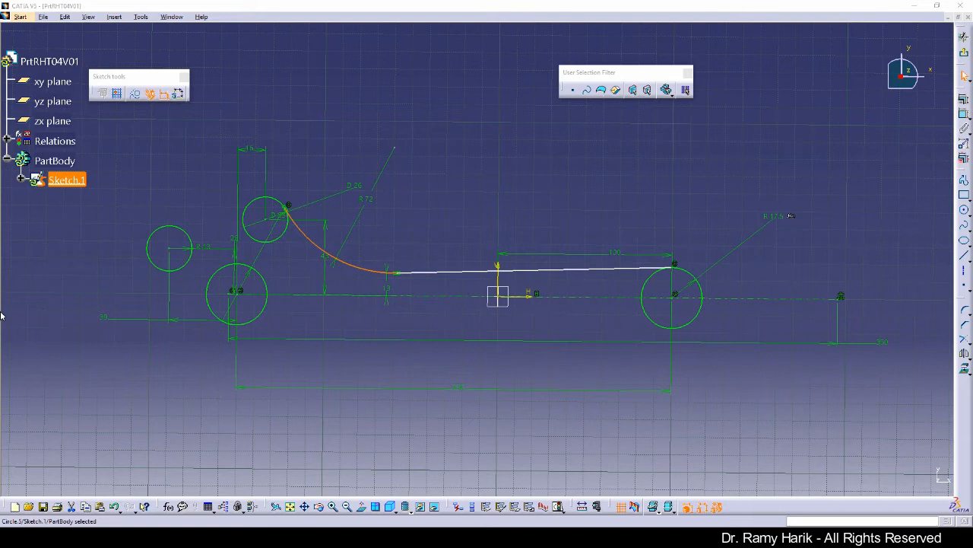
Step: Move the specification tree back up beside the sketch and reactivate the sketch geometry
scroll(662, 272, up, 10)
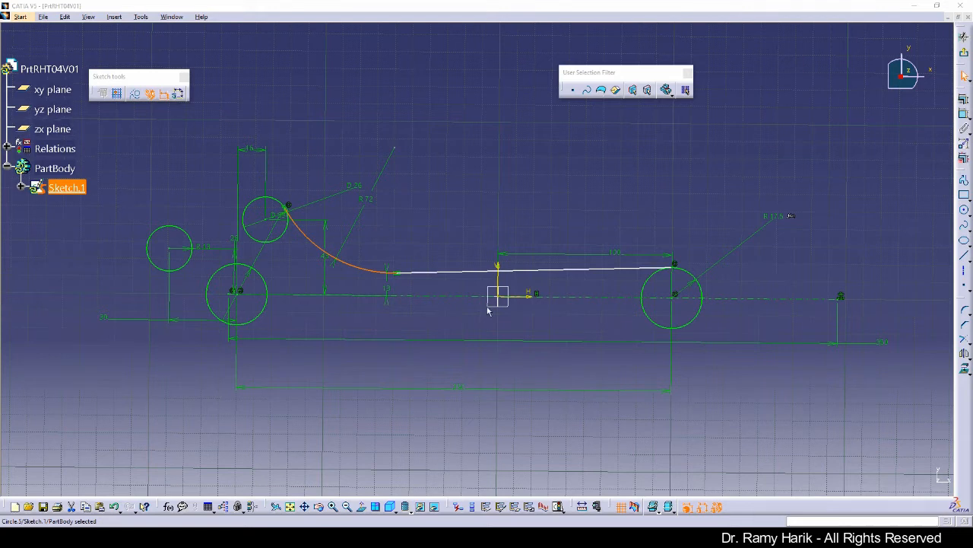
click(661, 272)
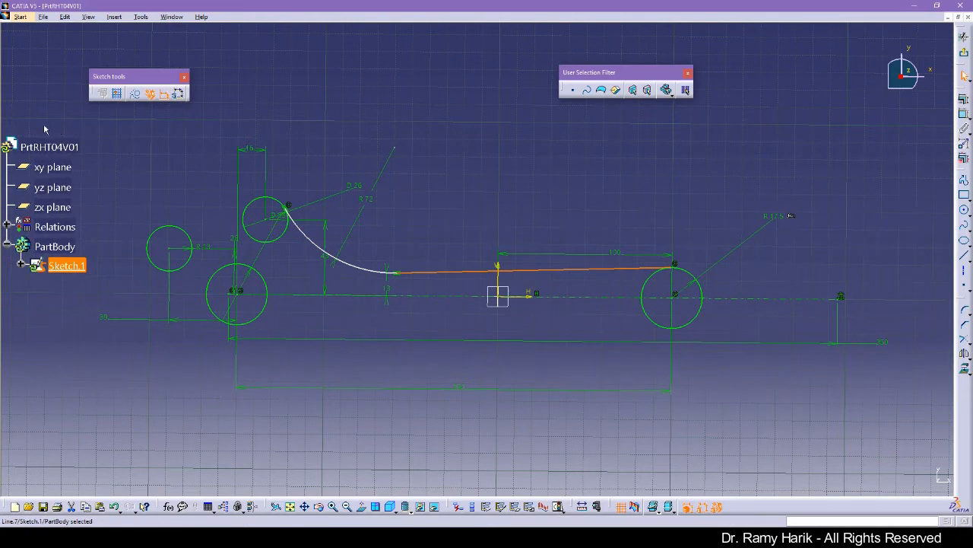
click(783, 424)
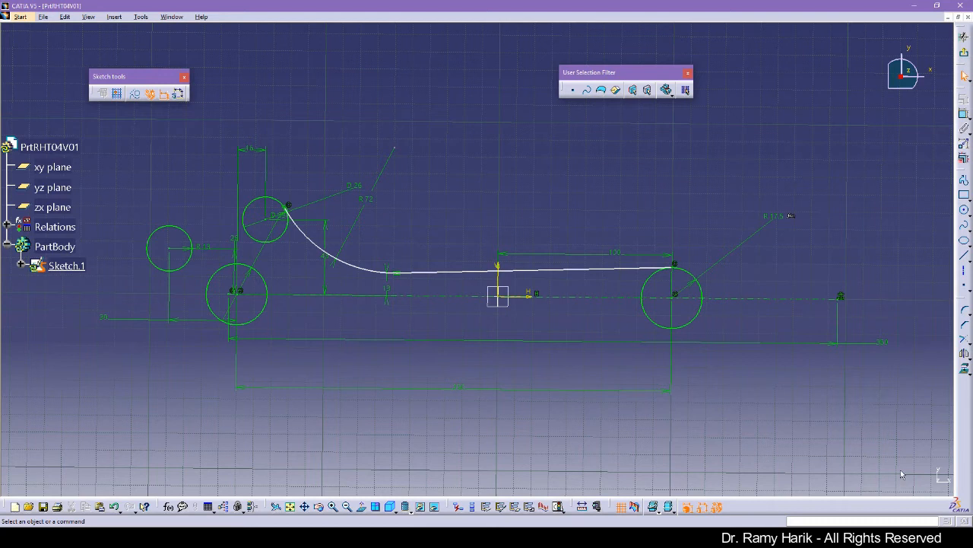
click(941, 481)
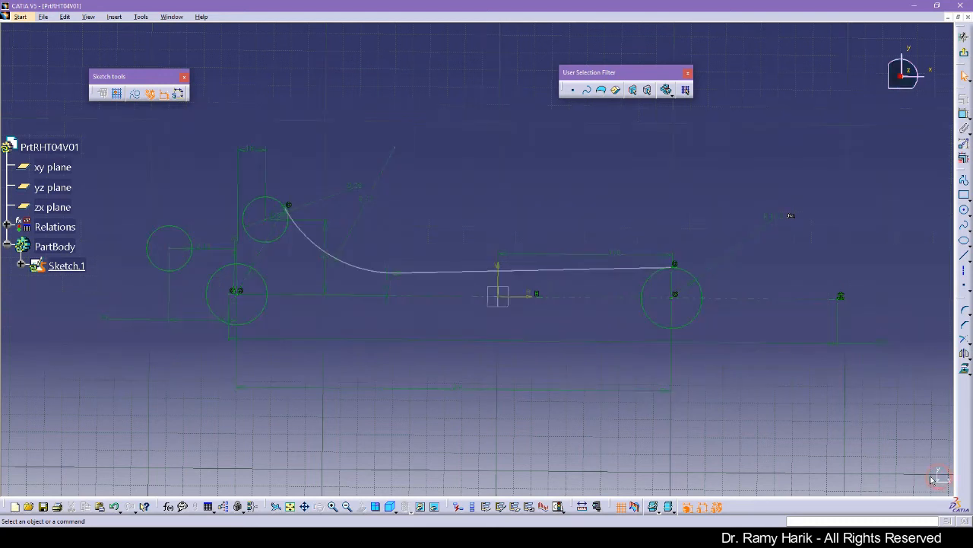
click(940, 480)
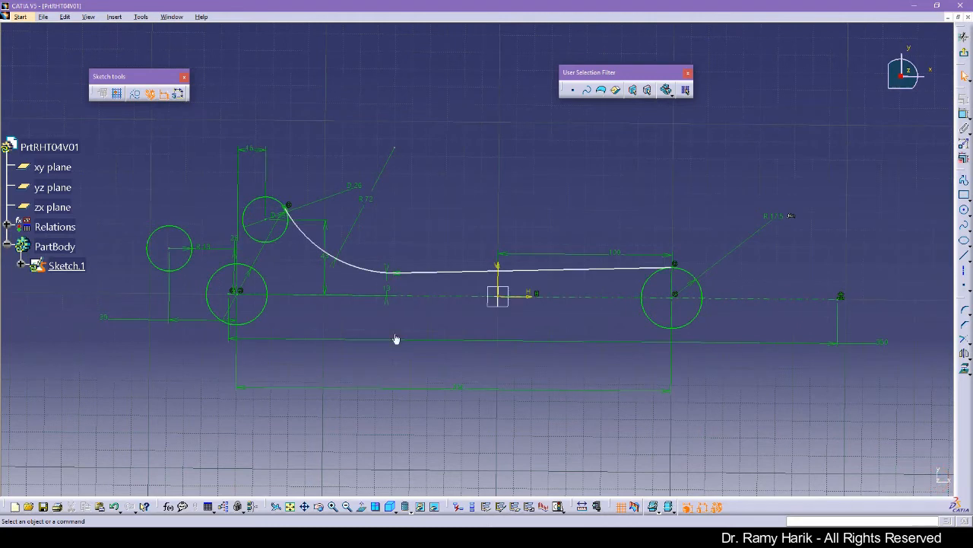
click(940, 481)
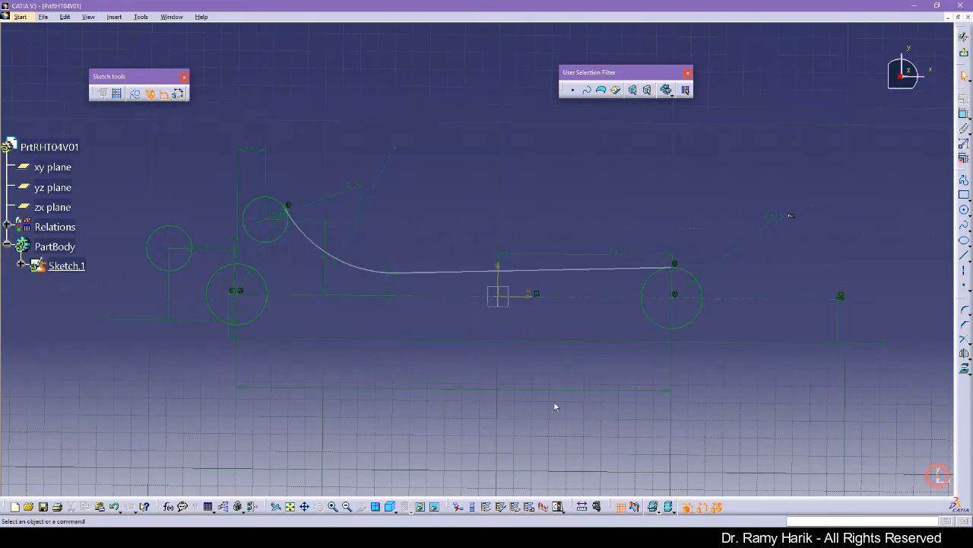
middle_drag(133, 388, 139, 304)
ctrl+middle_drag(165, 377, 324, 378)
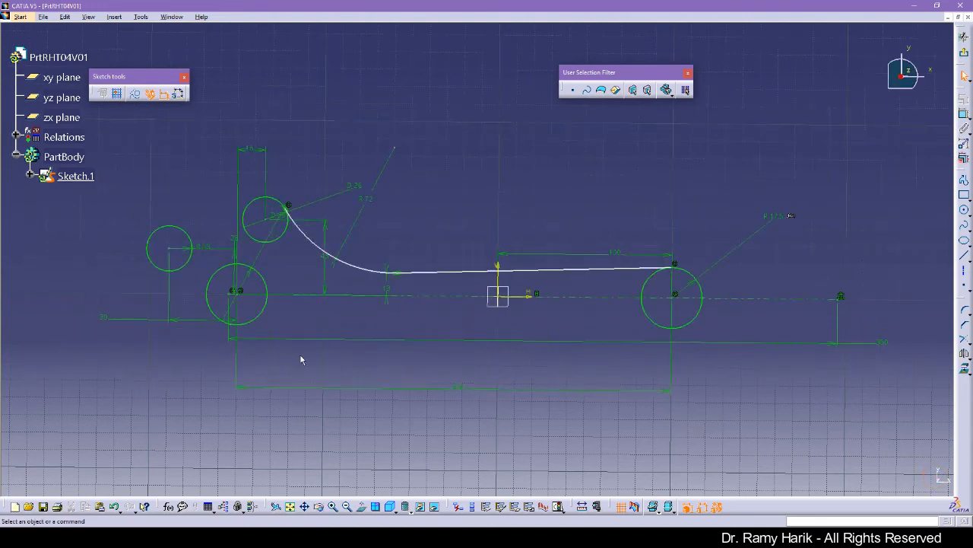
Step: Slide the straight line's endpoint down along the right axis circle to its inner side, just above the horizontal axis
click(652, 270)
mouse_move(651, 270)
mouse_down()
mouse_move(628, 289)
mouse_move(643, 284)
mouse_up()
click(591, 321)
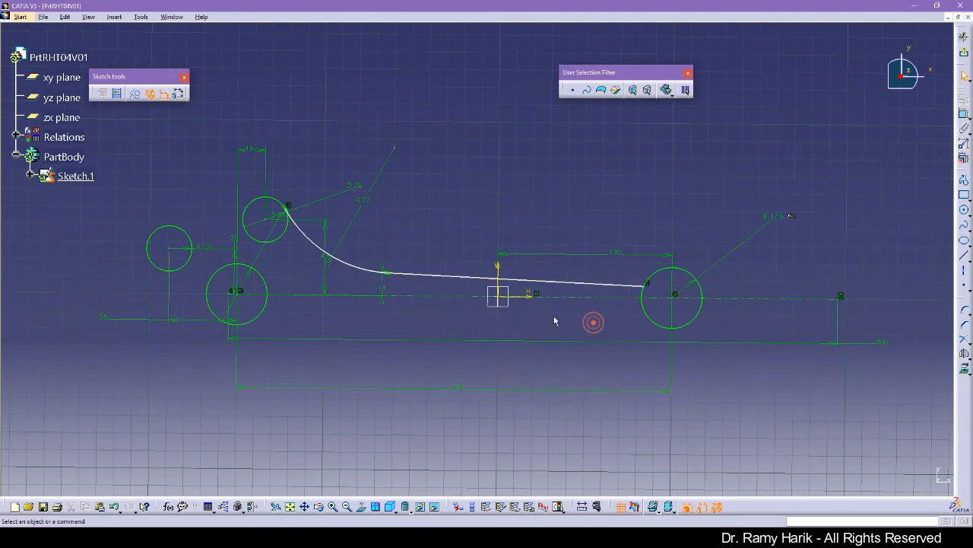
click(1, 247)
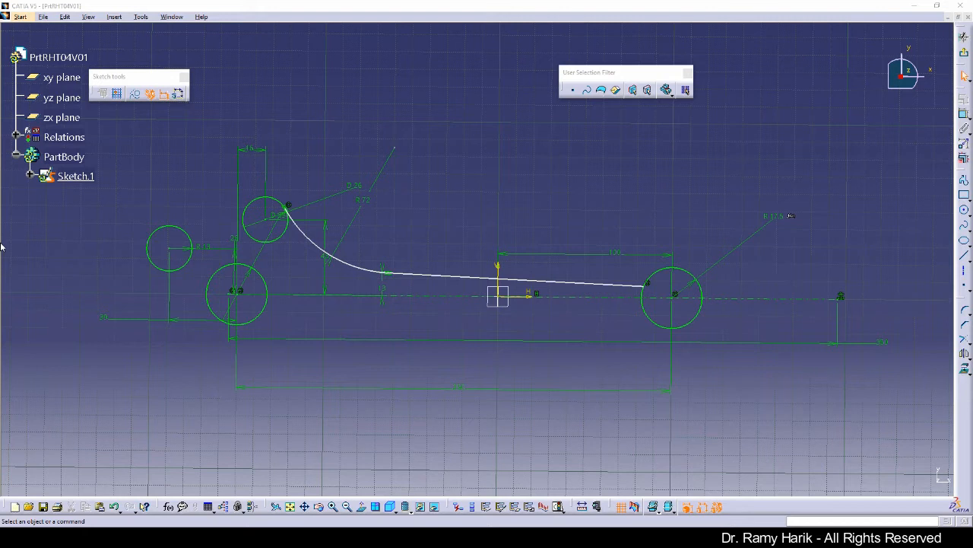
scroll(358, 286, up, 4)
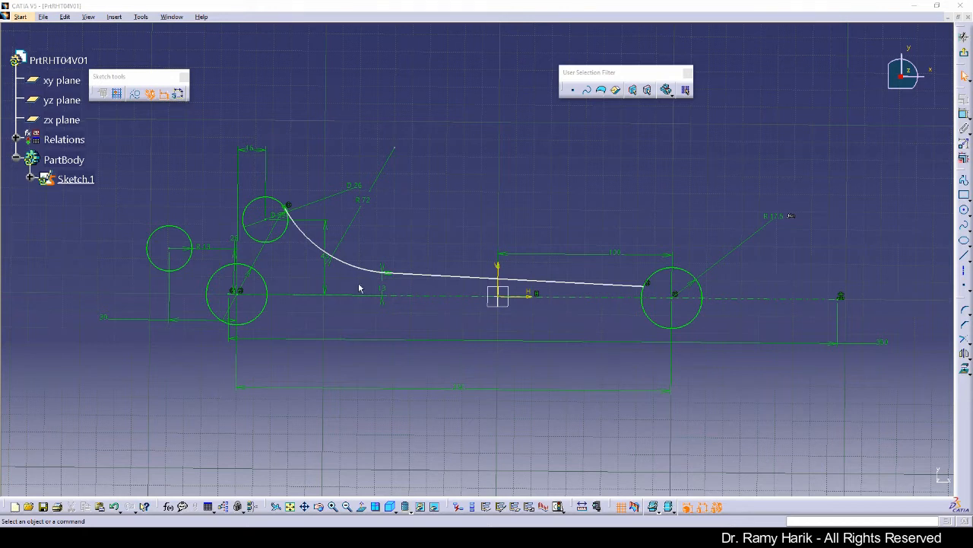
Step: Create a 35 mm radius corner between the straight line and the right axis circle, on the upper side of the axis
click(590, 220)
ctrl+click(659, 278)
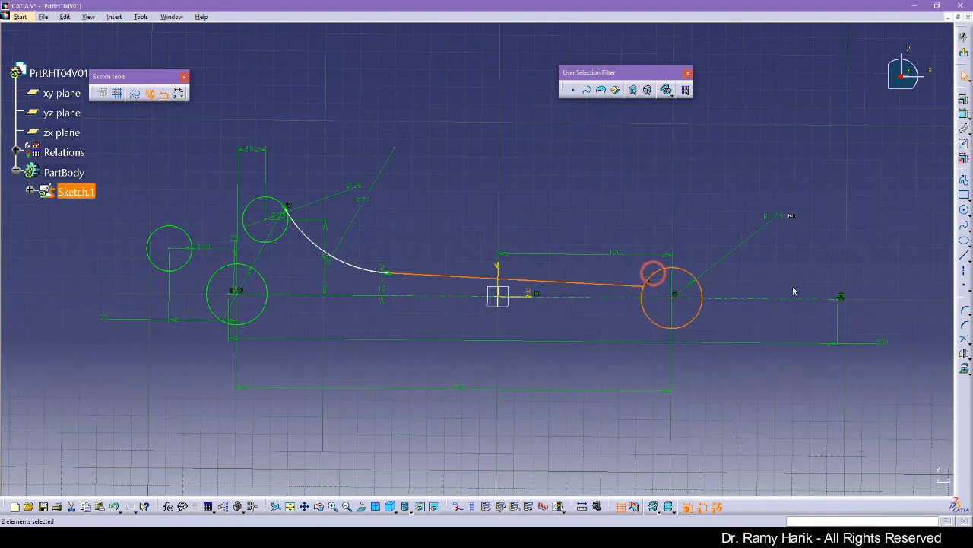
click(965, 314)
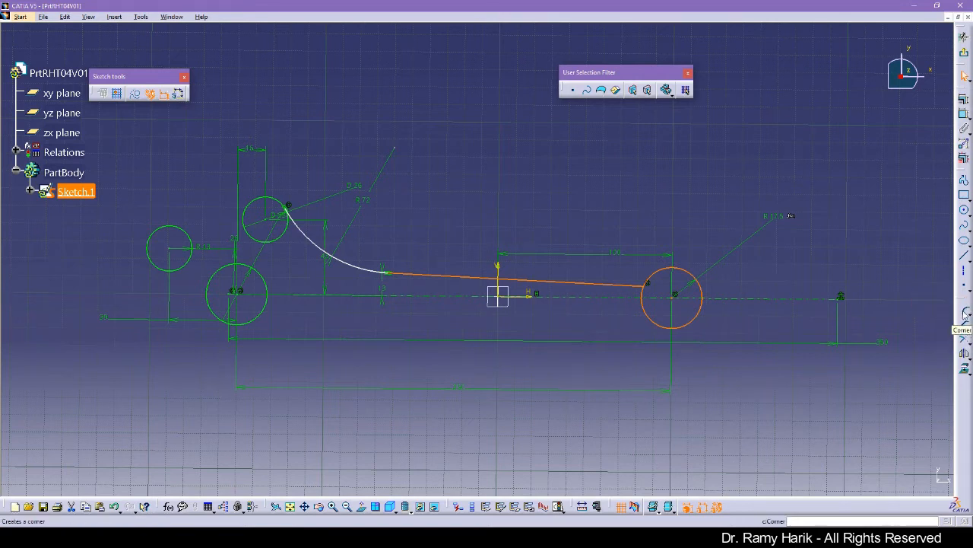
click(965, 312)
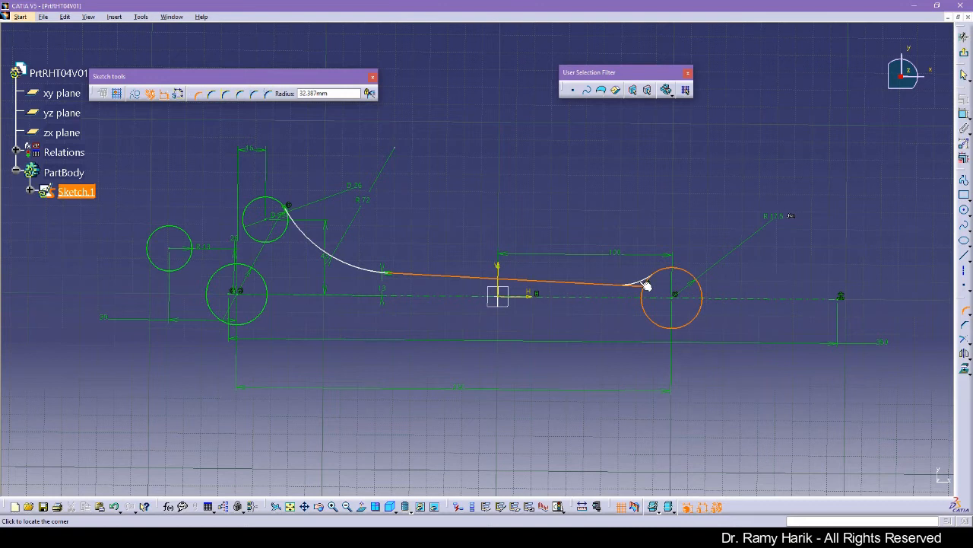
key(Tab)
text(3)
key(Return)
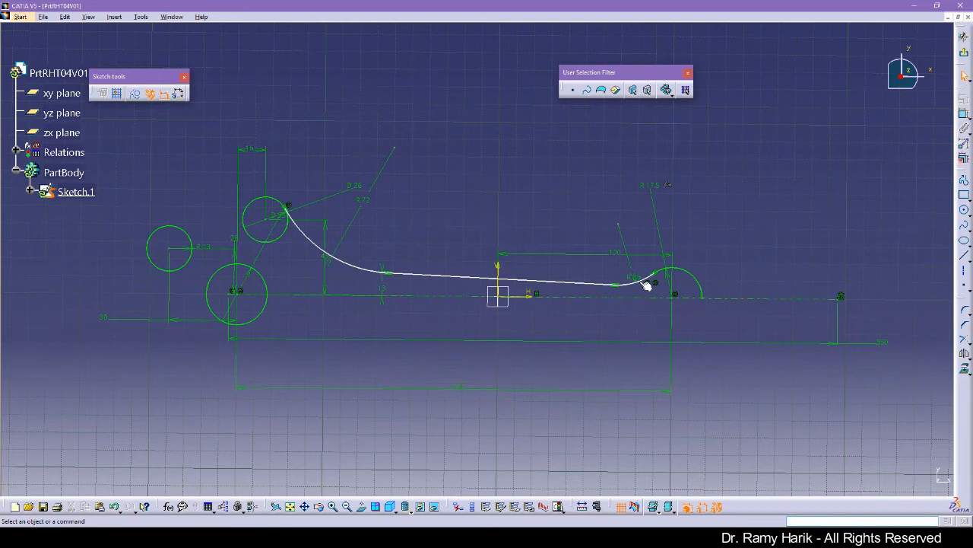
click(725, 247)
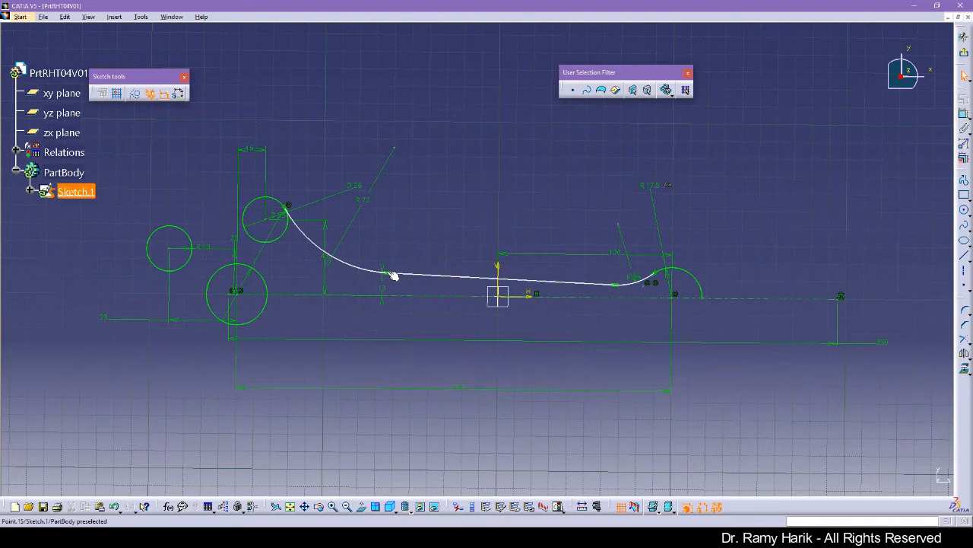
Step: Nudge the junction of the large arc and the line, and convert the left axis circle to construction geometry
drag(392, 274, 390, 273)
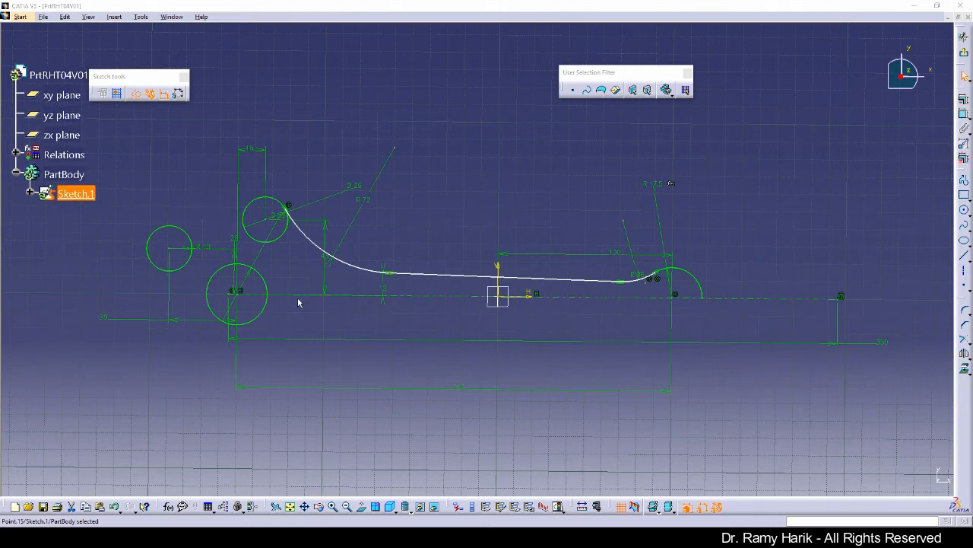
click(268, 287)
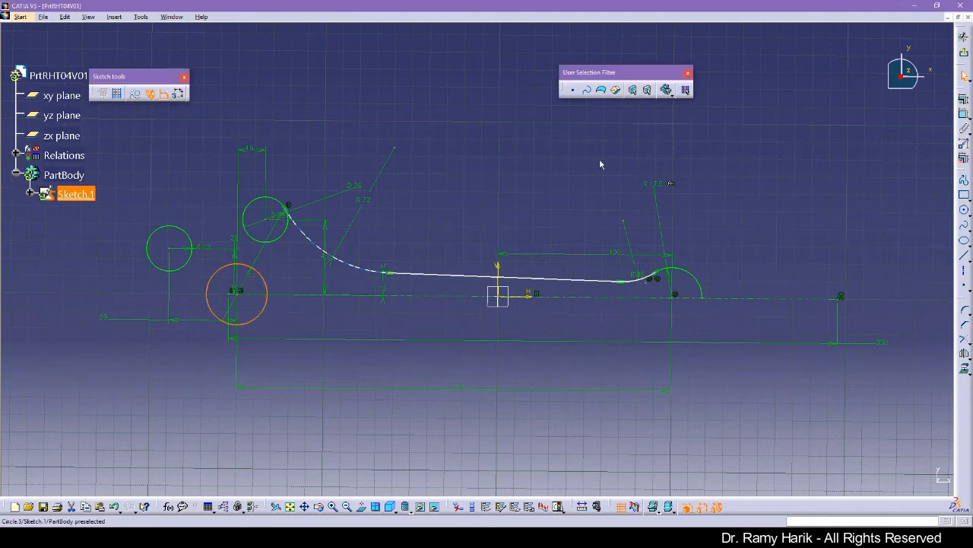
click(134, 93)
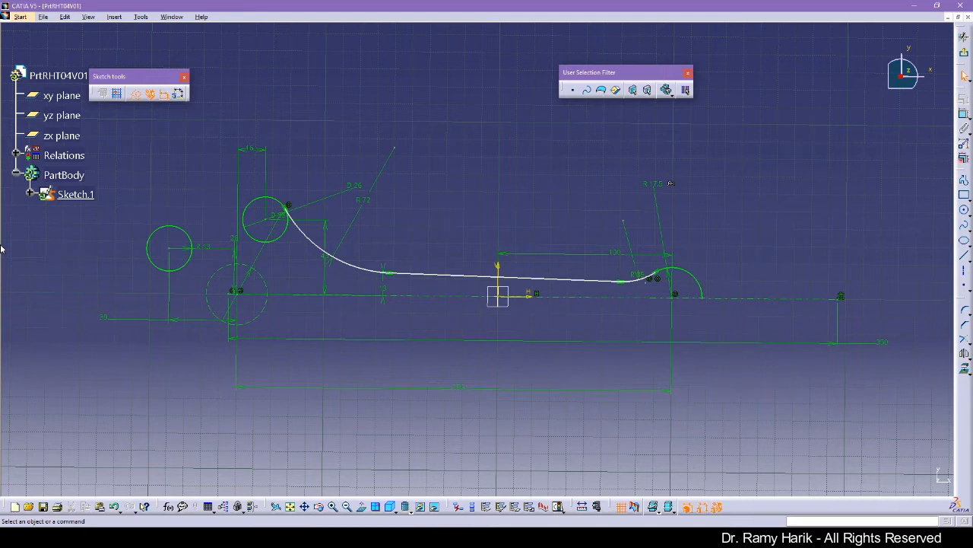
Step: Dimension the corner arc's height above the horizontal axis and set it to 9 mm
click(965, 113)
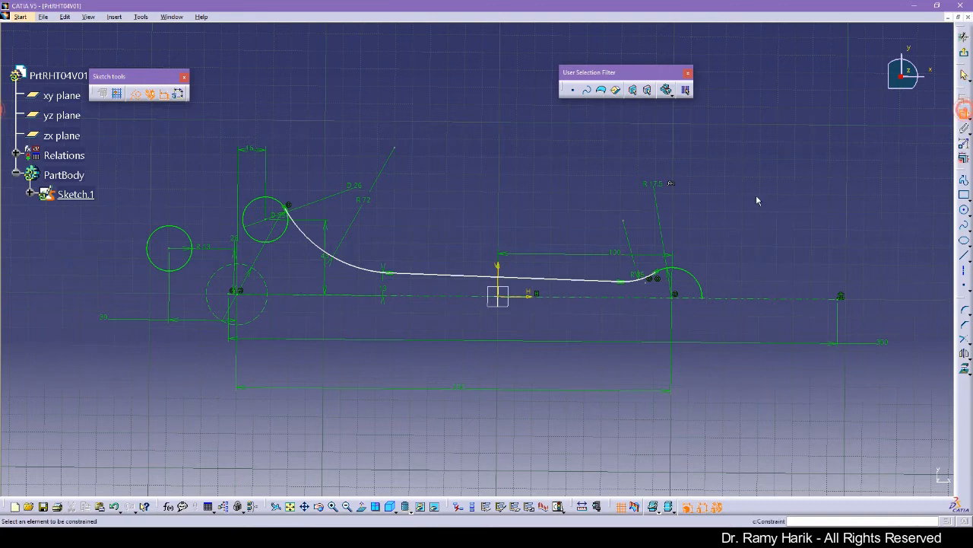
click(648, 281)
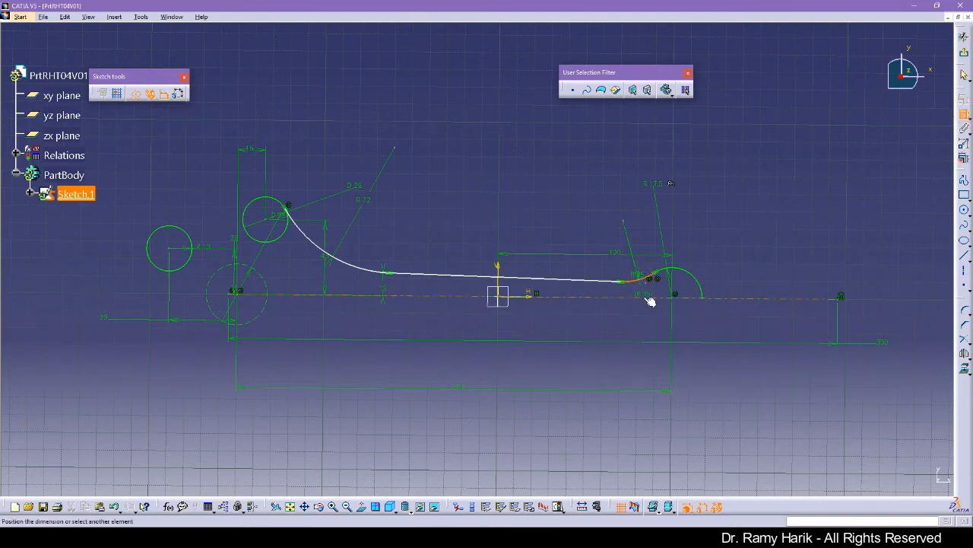
click(733, 290)
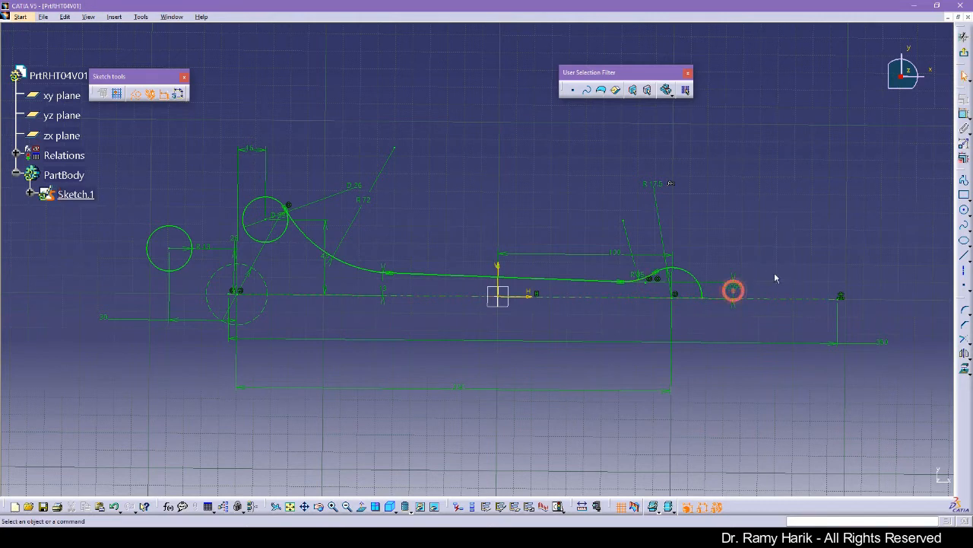
double_click(733, 287)
text(9)
key(Return)
click(723, 231)
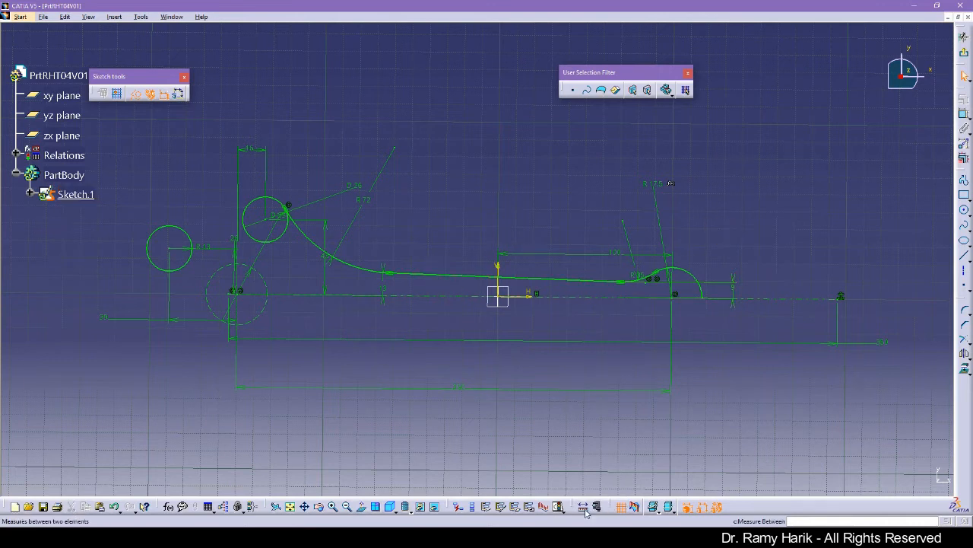
Step: Check the sketch's solving status
click(559, 508)
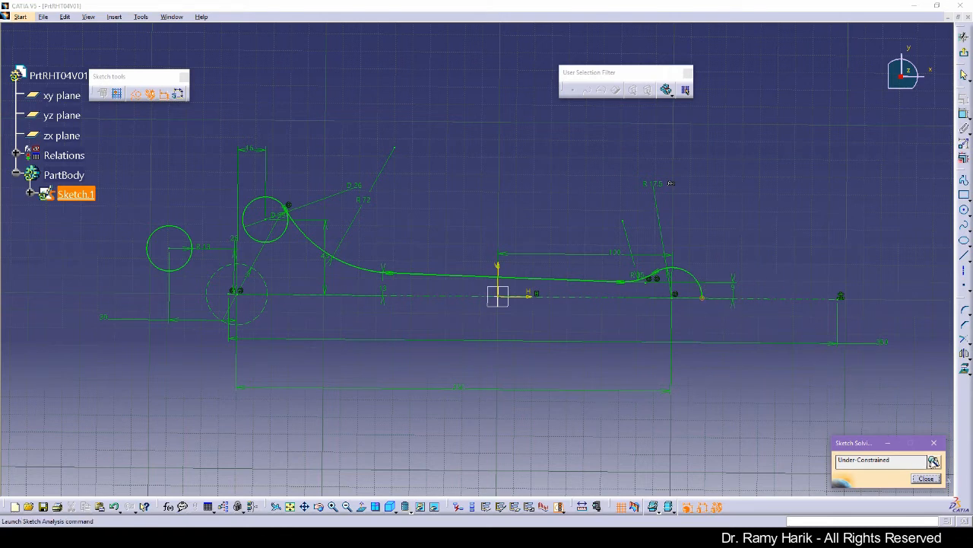
click(926, 478)
click(704, 297)
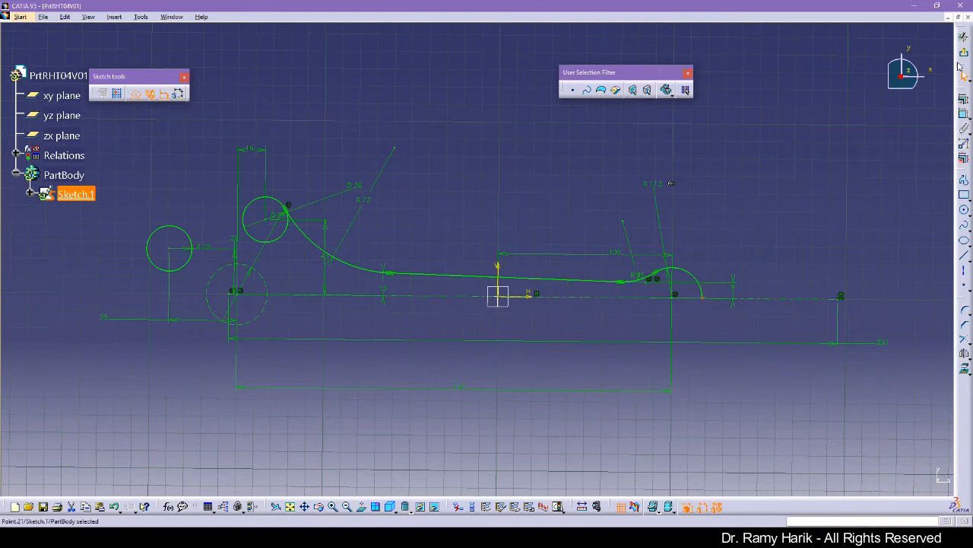
click(965, 99)
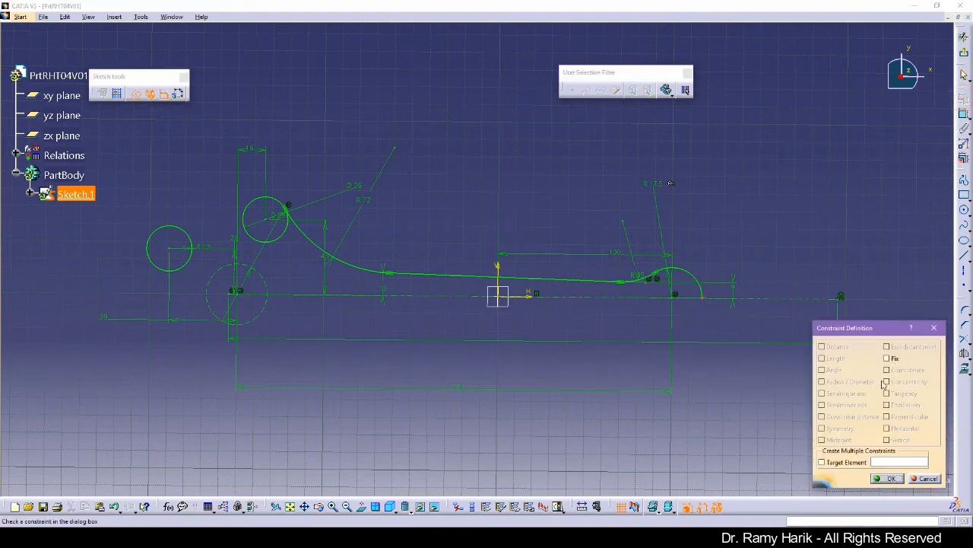
click(896, 359)
click(896, 360)
click(925, 477)
click(744, 317)
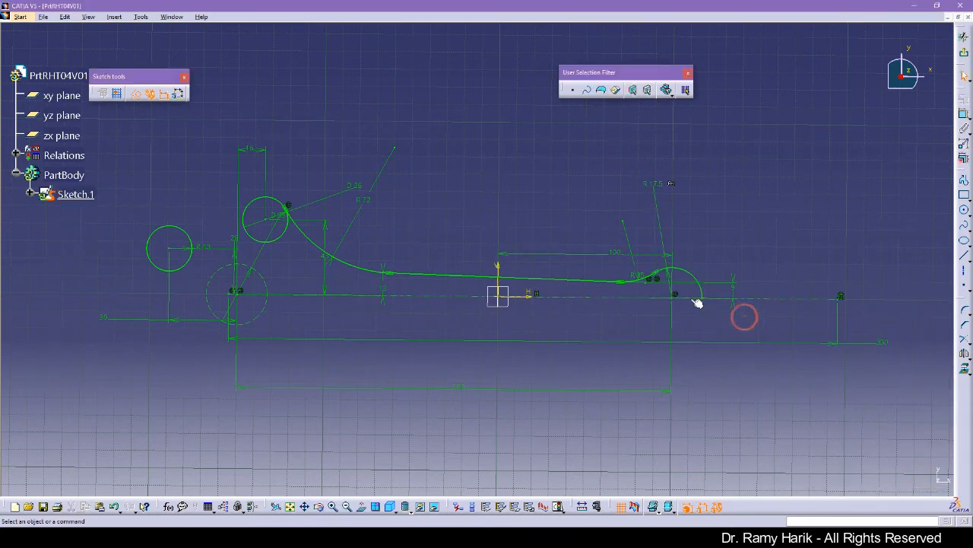
click(706, 298)
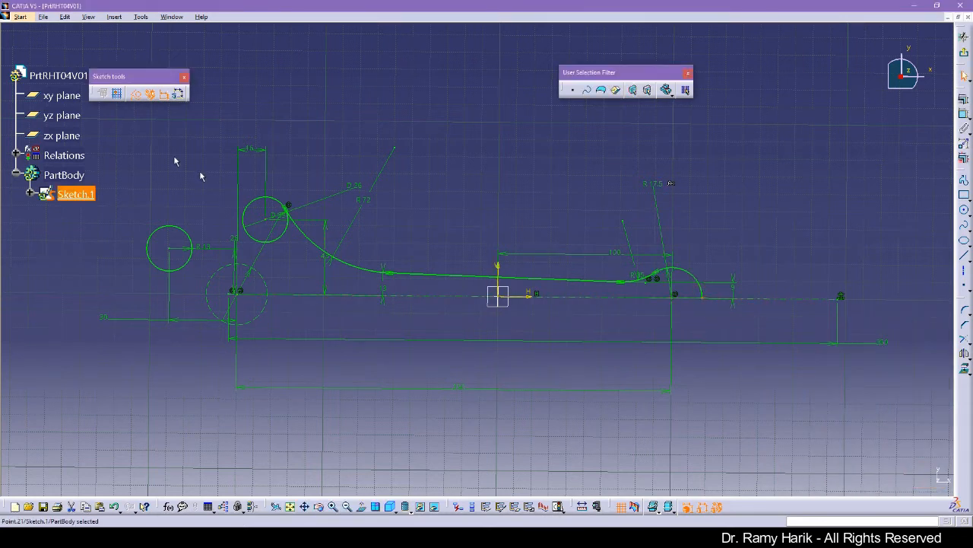
click(735, 379)
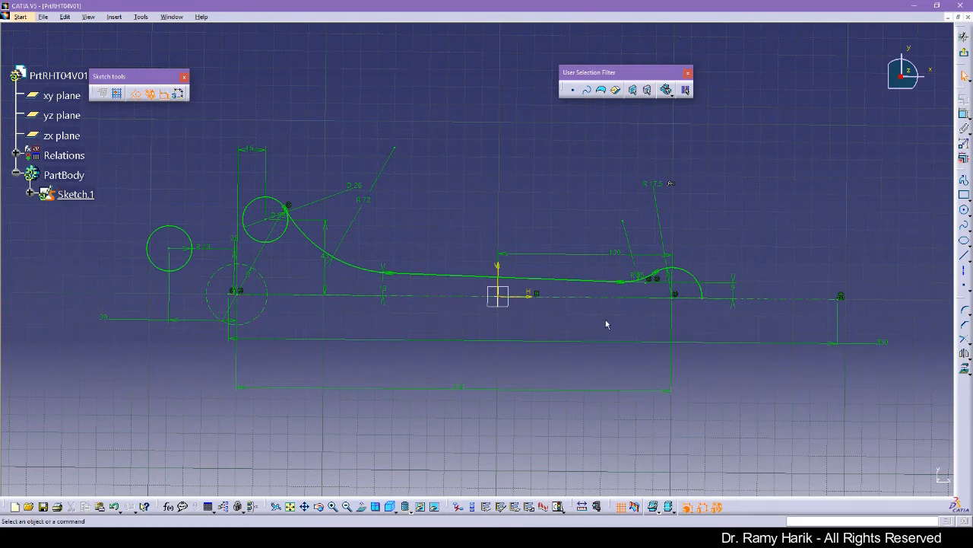
click(674, 269)
click(560, 279)
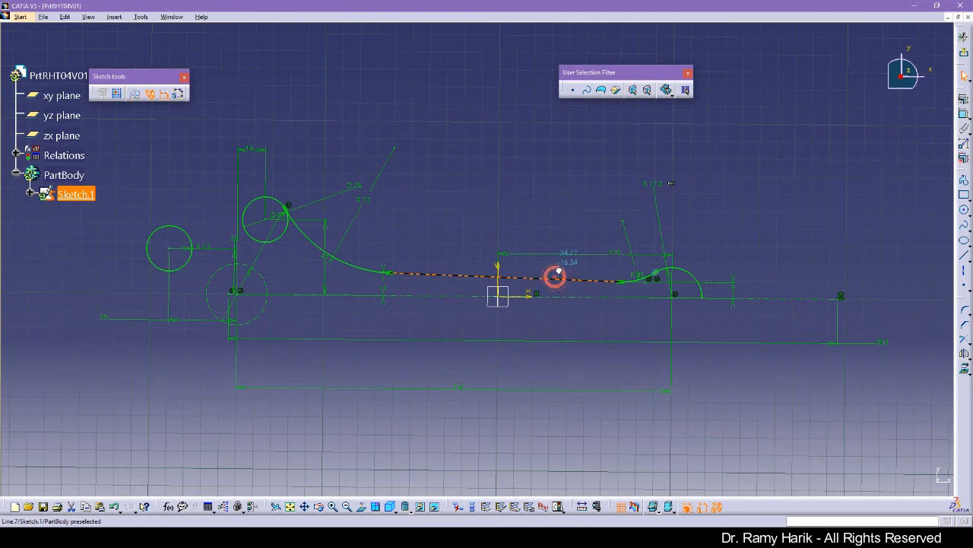
click(526, 215)
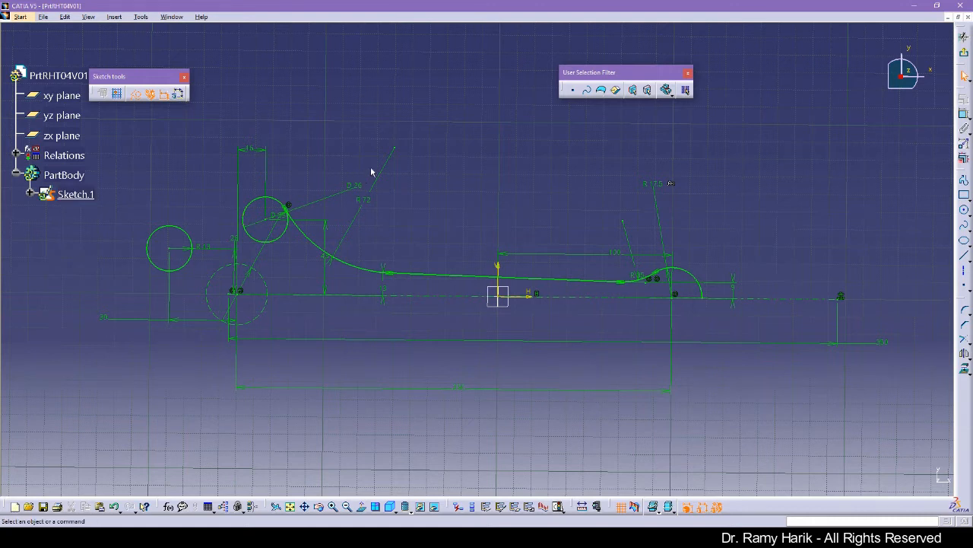
Step: Sketch a circle about 136 mm in diameter above the two small circles at the profile's left end
mouse_move(474, 174)
ctrl+middle_down()
mouse_move(482, 186)
mouse_move(472, 206)
mouse_move(518, 266)
ctrl+middle_up()
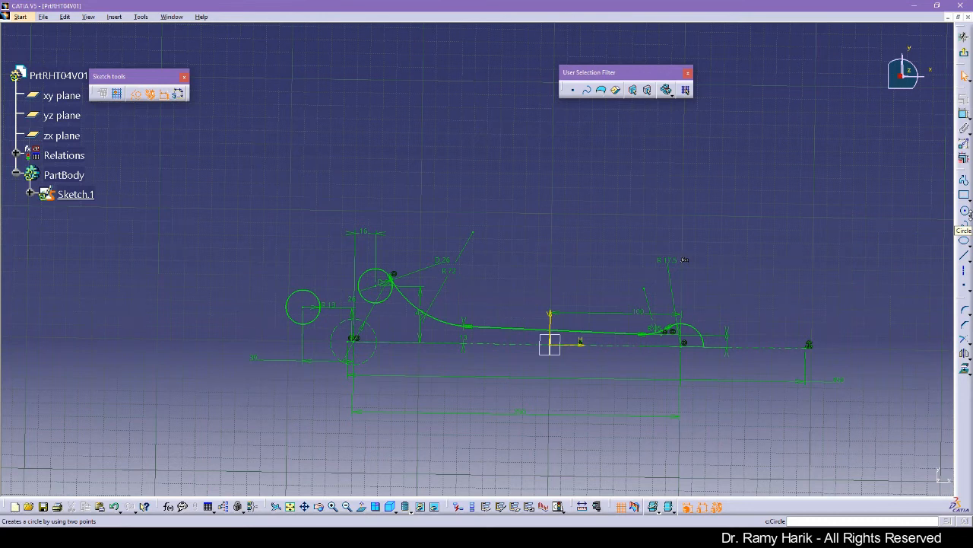
click(968, 217)
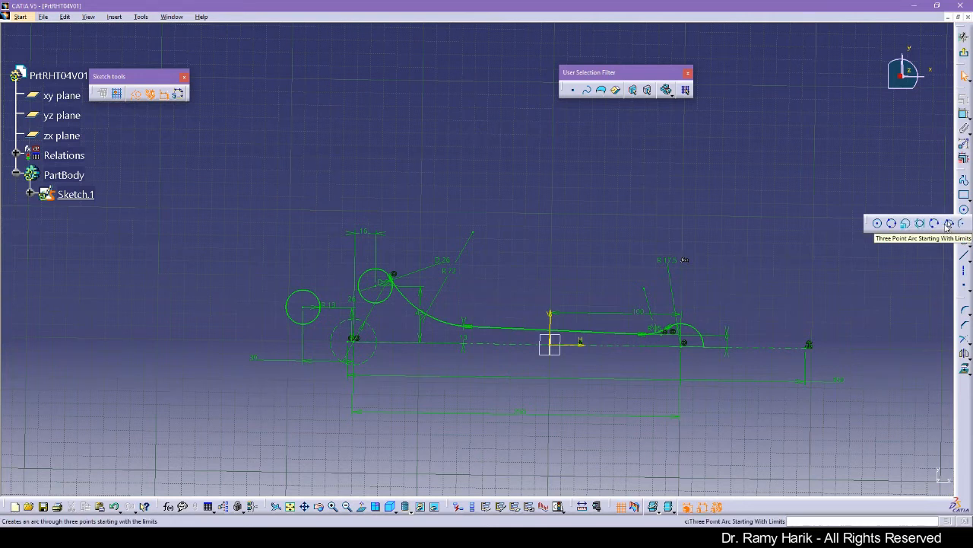
click(878, 223)
click(261, 145)
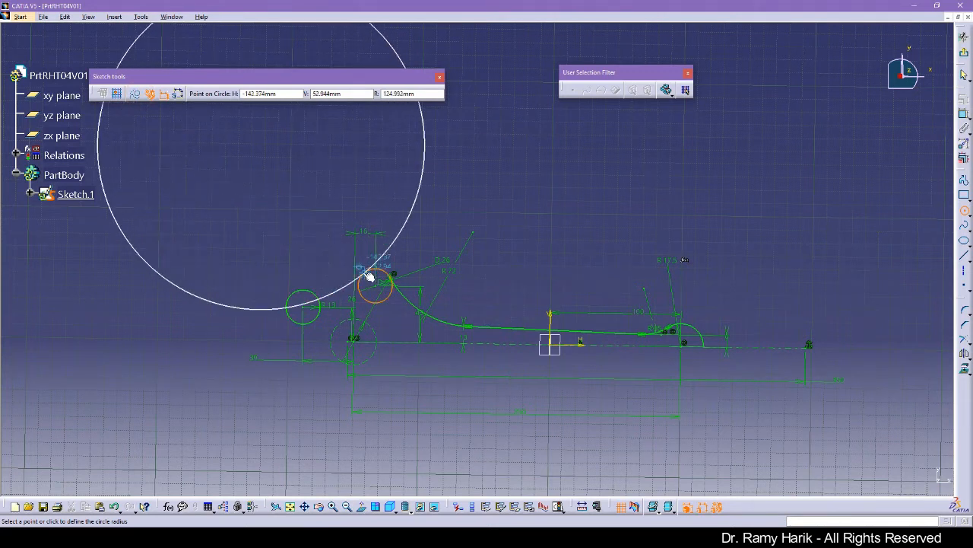
click(317, 220)
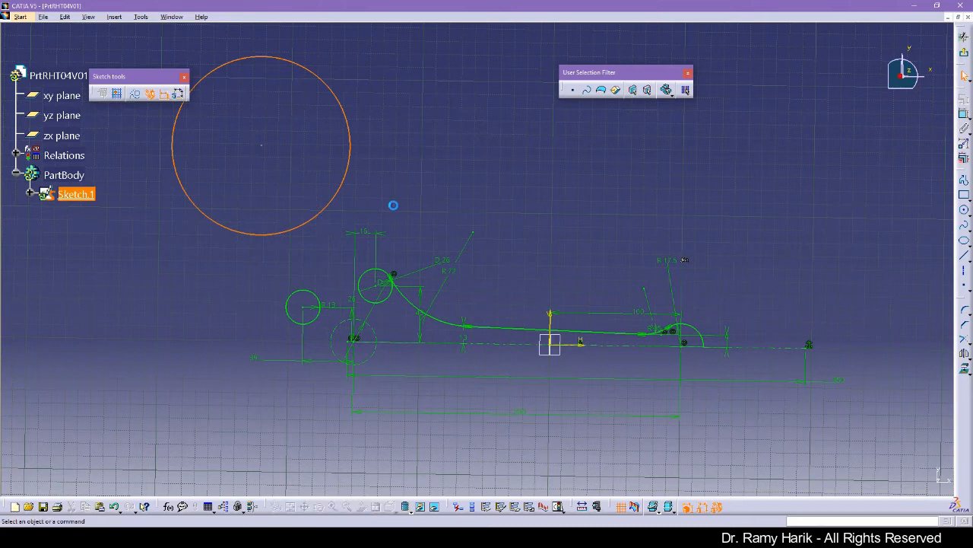
Step: Make the new large circle tangent to the 13 mm radius circle below it
ctrl+click(320, 299)
click(963, 100)
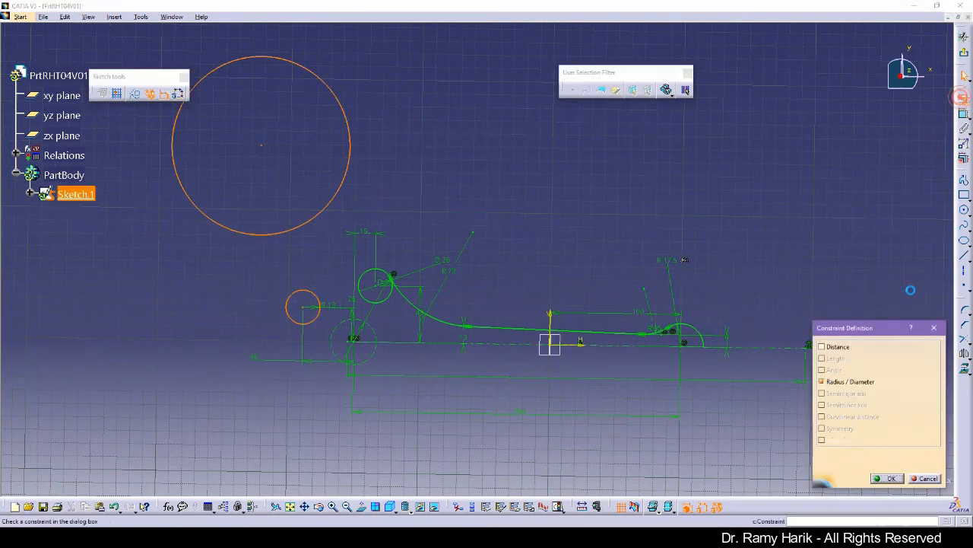
click(894, 394)
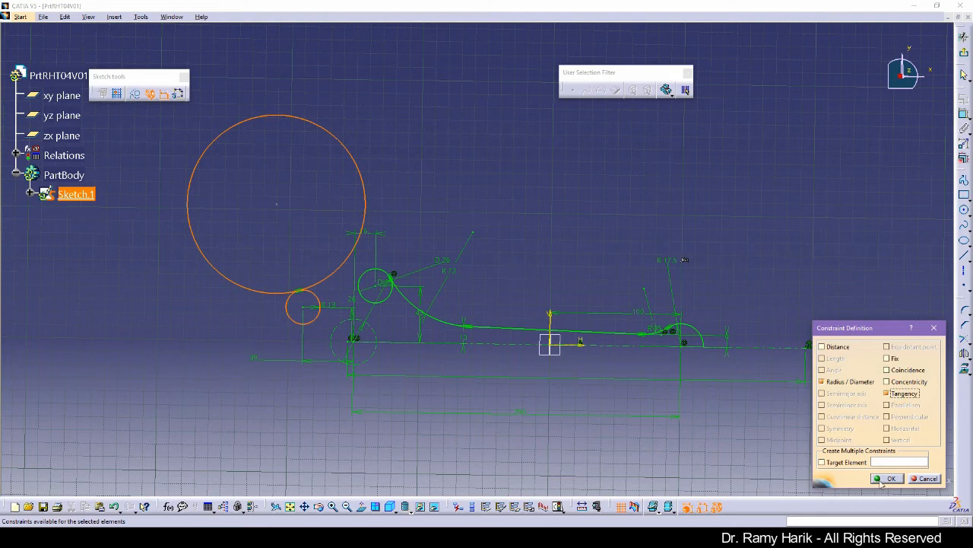
click(884, 477)
Step: Make the large circle tangent to the 26 mm diameter circle as well
click(365, 208)
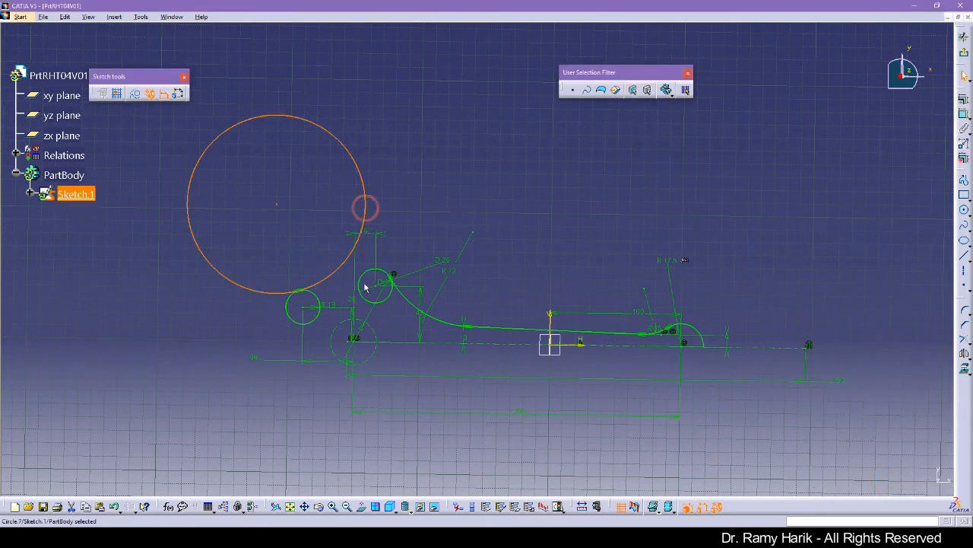
ctrl+click(367, 271)
click(963, 100)
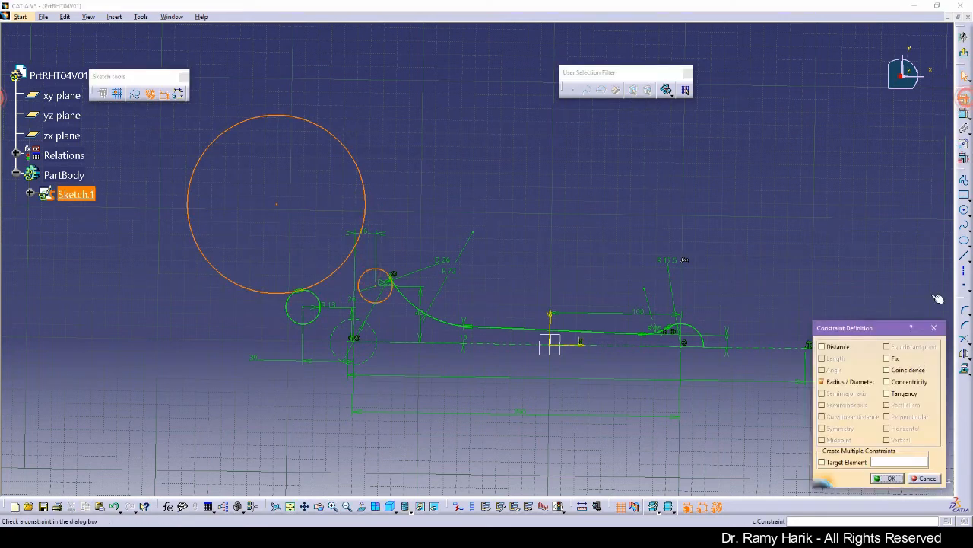
click(895, 393)
click(884, 478)
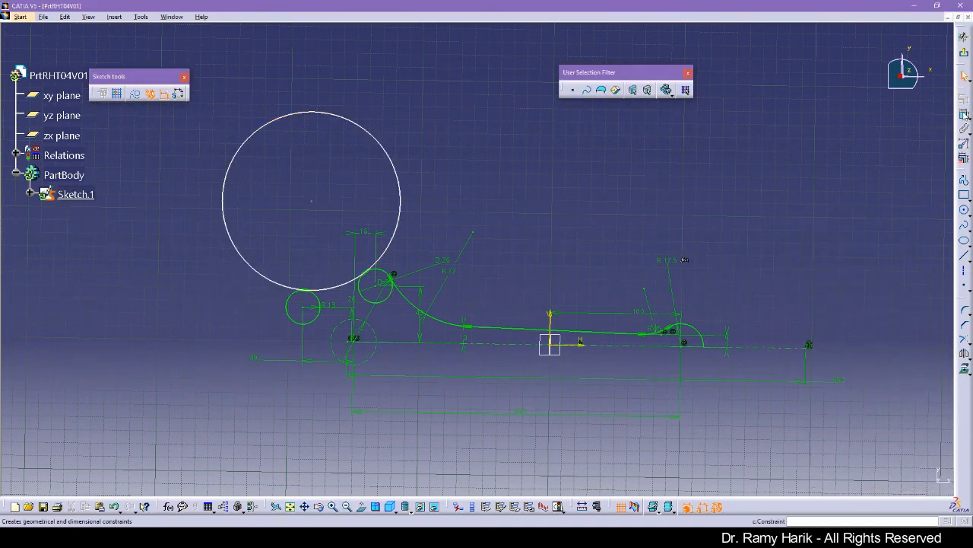
Step: Dimension the large circle's diameter and set it to 144 mm
click(384, 150)
click(174, 126)
click(158, 189)
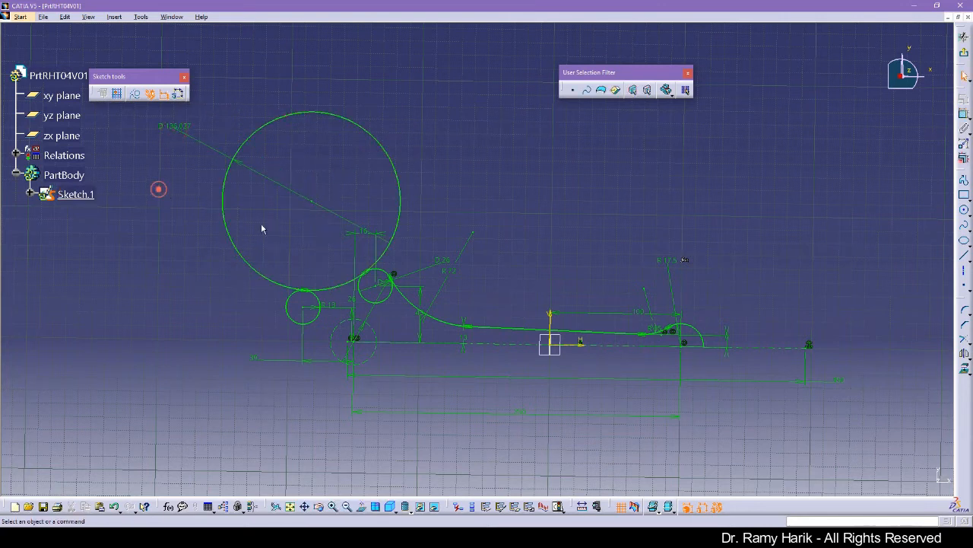
double_click(177, 126)
text(144)
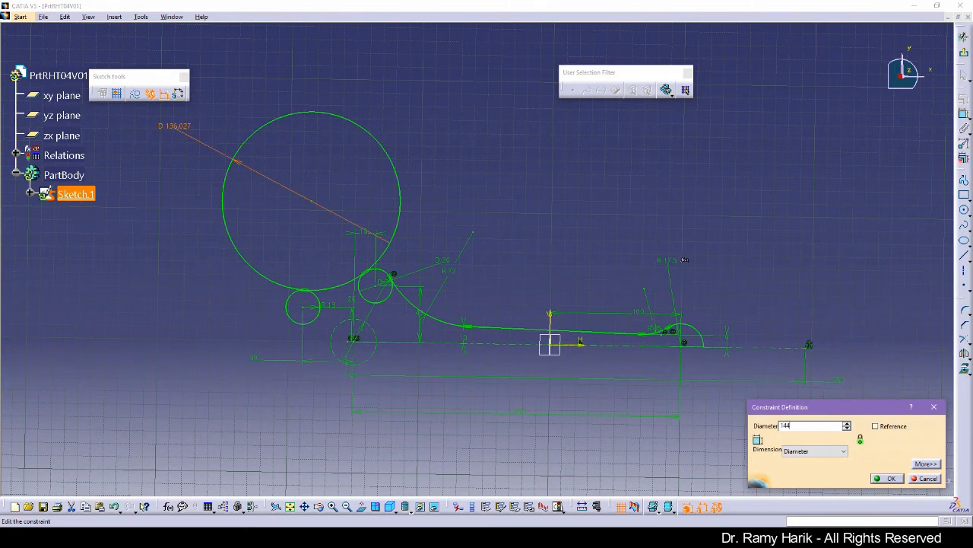
key(Return)
click(186, 298)
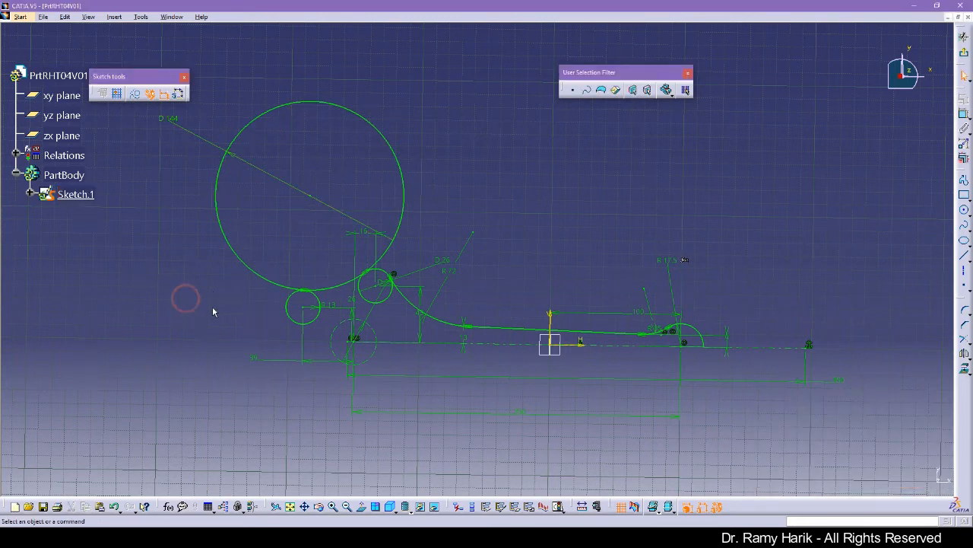
click(0, 290)
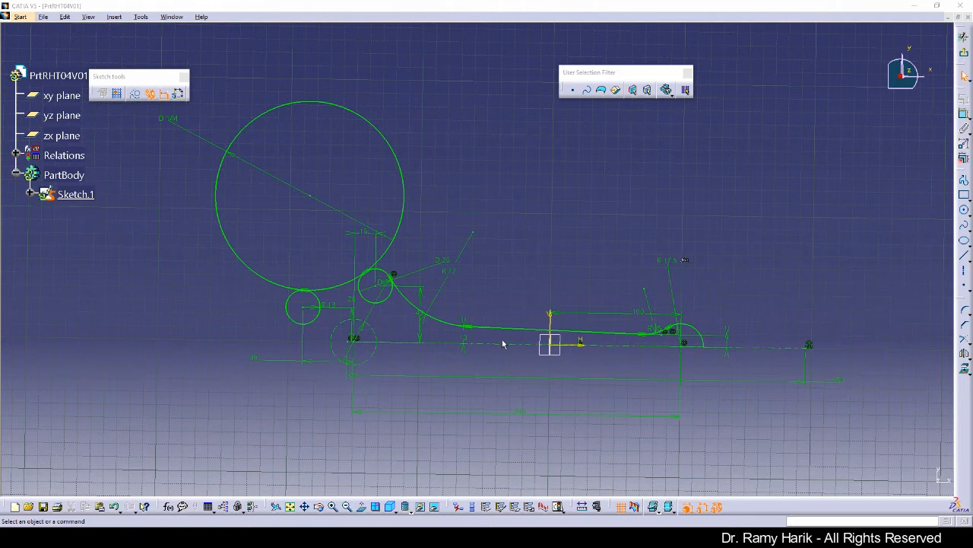
Step: Try a distance of 500 mm between the two axis circle centres and undo the change
double_click(516, 418)
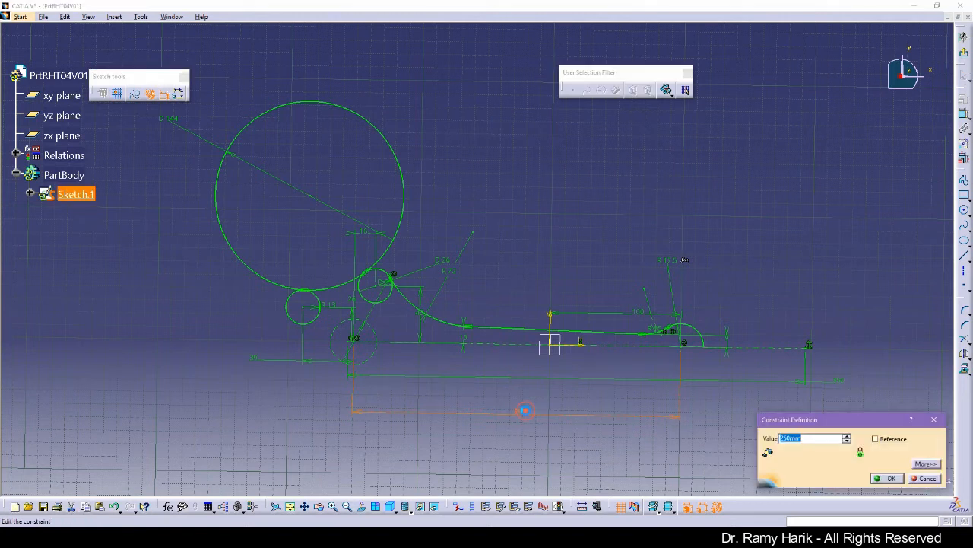
text(500)
key(Return)
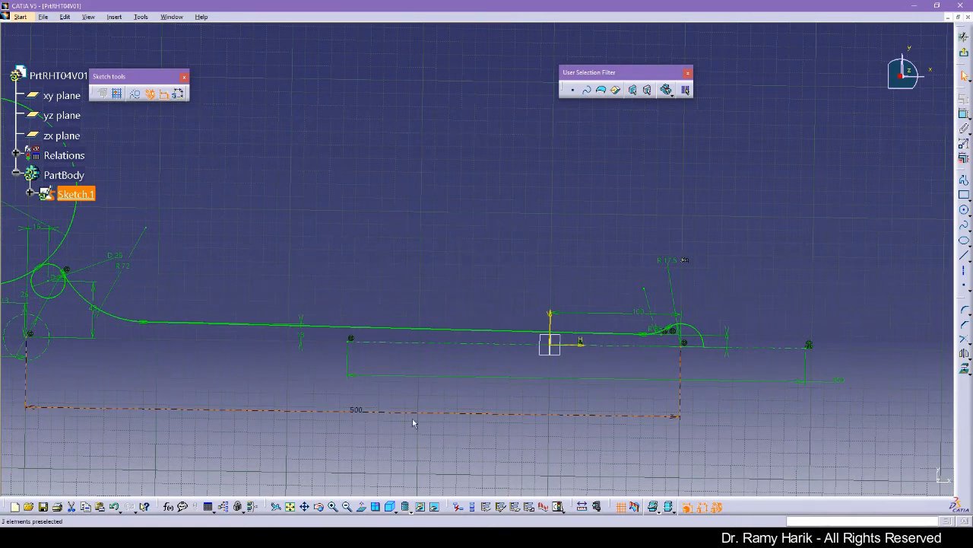
key(ctrl+z)
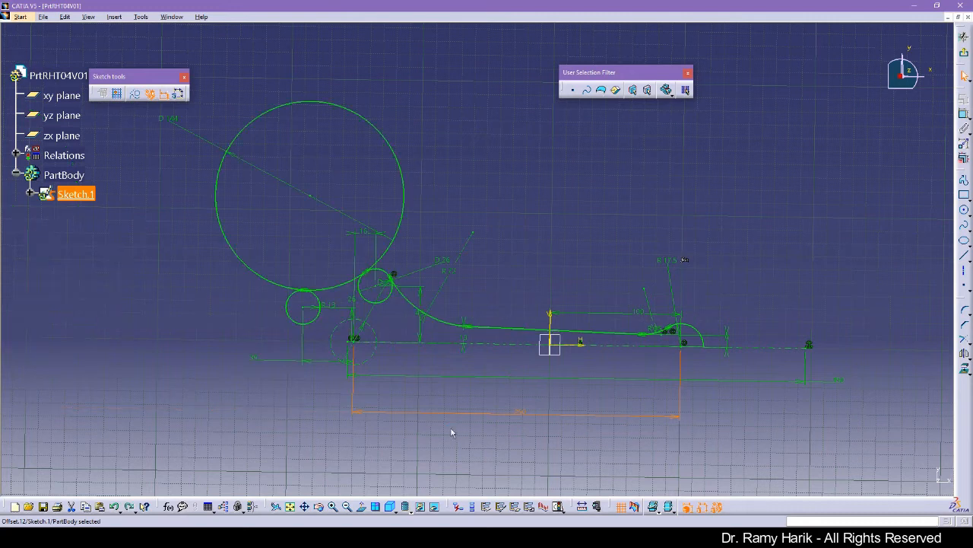
Step: Set the length of the horizontal construction axis to 700 mm
double_click(842, 382)
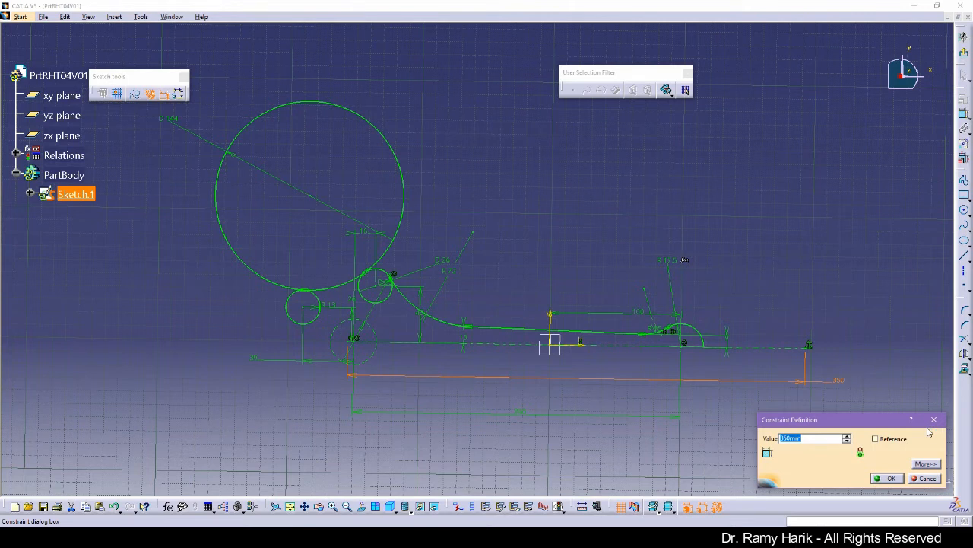
text(700)
key(Return)
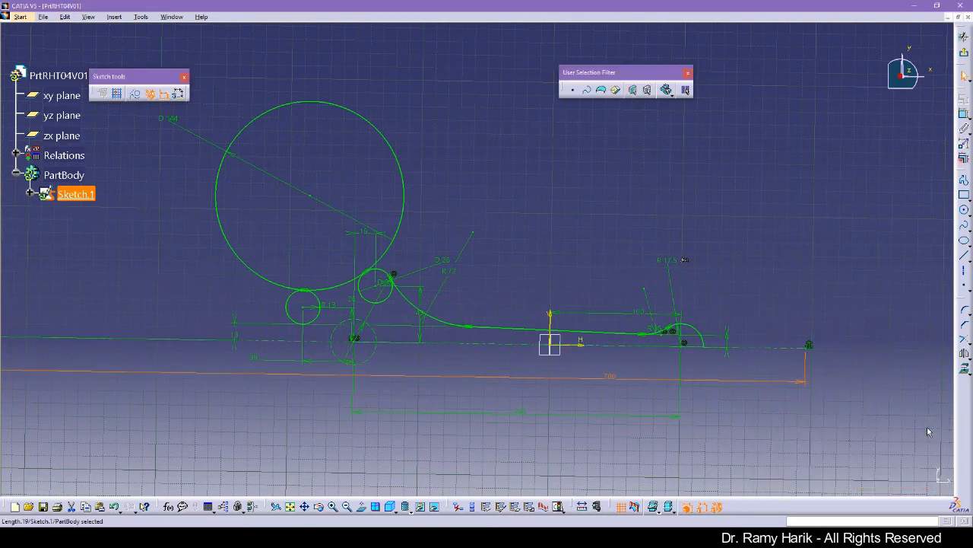
click(786, 410)
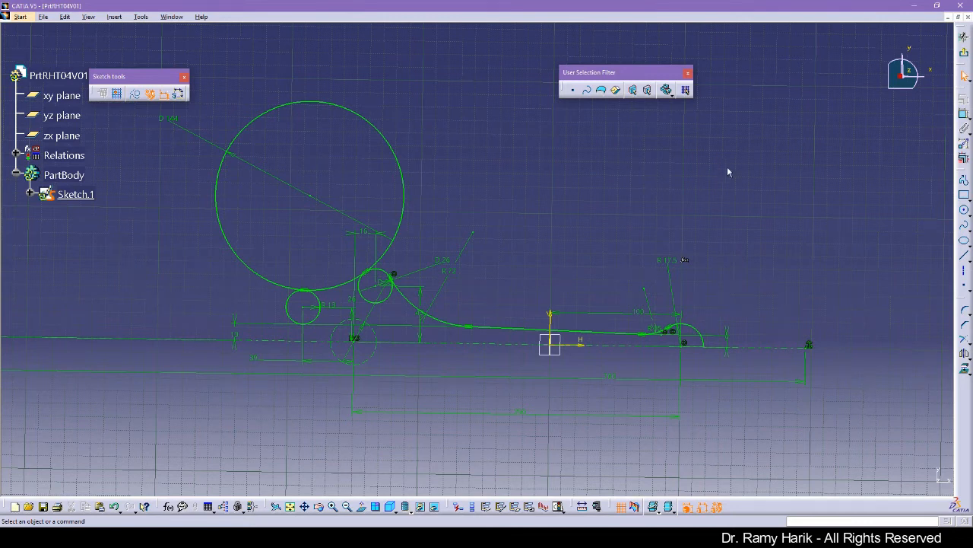
Step: Draw a circle centred on the horizontal axis left of the construction circle and make it tangent to the 13 mm radius circle
click(964, 209)
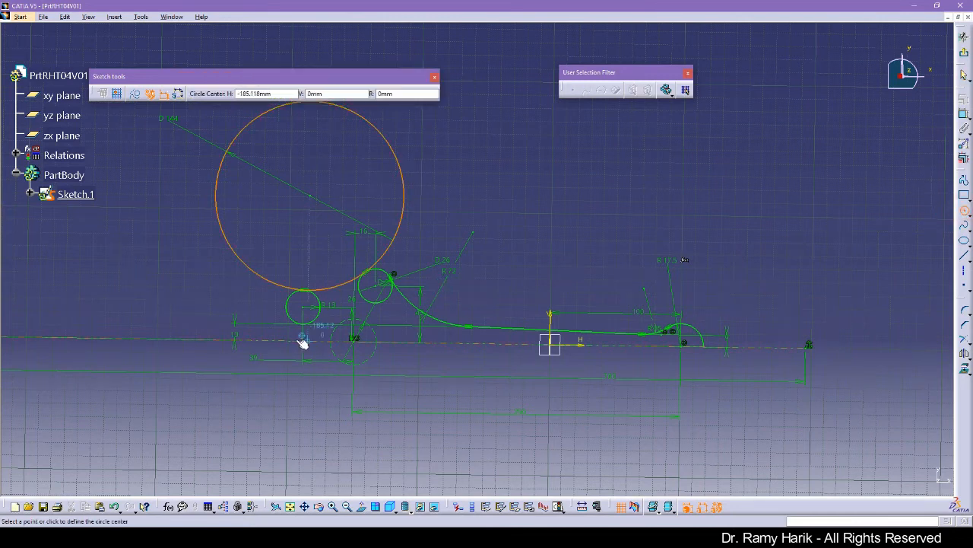
click(253, 337)
click(261, 349)
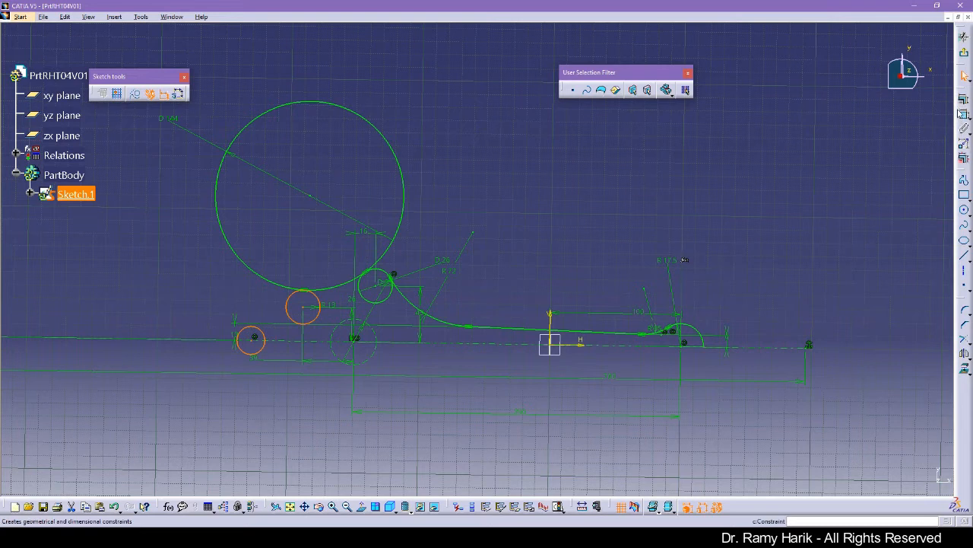
click(964, 99)
click(893, 391)
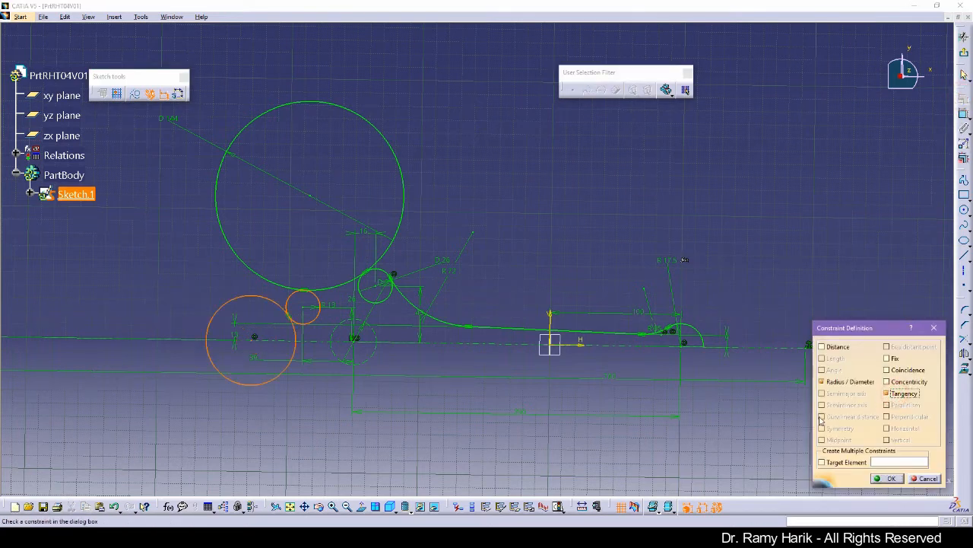
click(894, 477)
Step: Dimension the new axis circle's diameter and set it to 26 mm
click(964, 113)
click(226, 306)
click(176, 293)
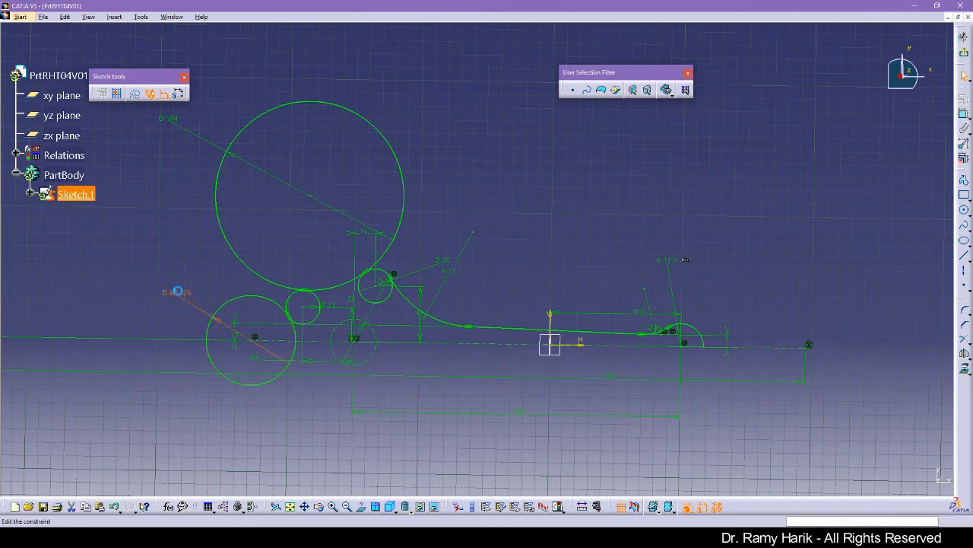
double_click(178, 291)
text(236)
key(BackSpace)
key(BackSpace)
text(6)
key(Return)
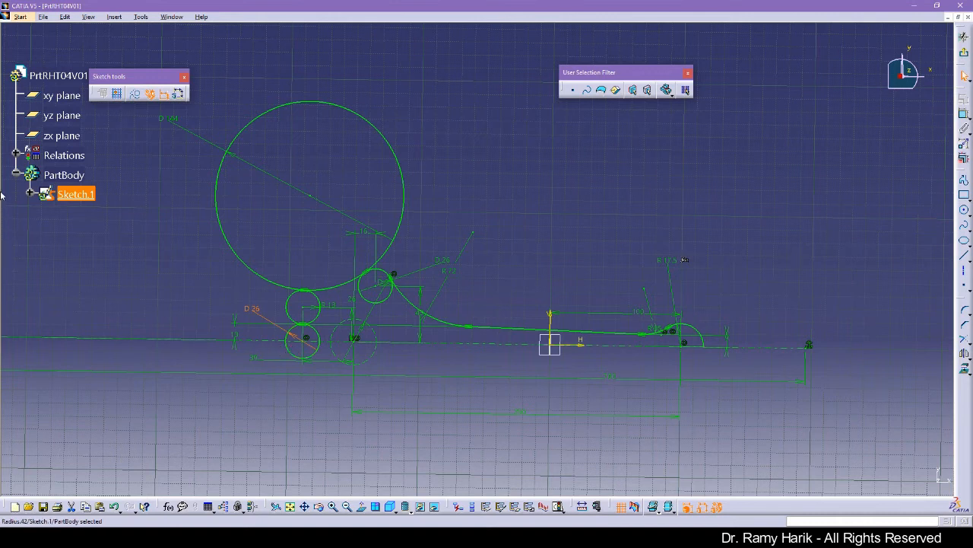
Step: Delete the circle centred on the axis directly below the 13 mm radius circle
click(291, 352)
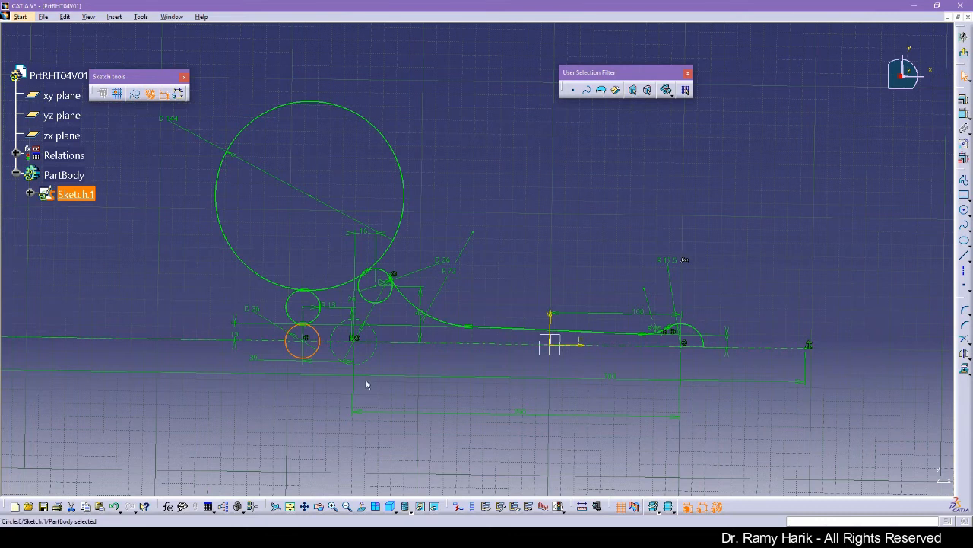
click(287, 409)
click(288, 344)
key(Delete)
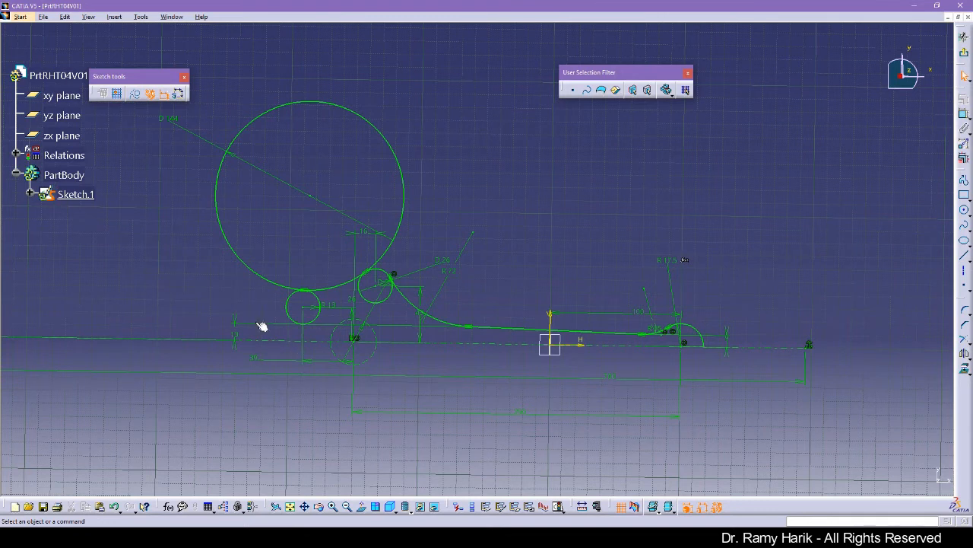
Step: Try trimming the lower arc of the 144 mm circle between the two small circles, and undo the trim
click(0, 238)
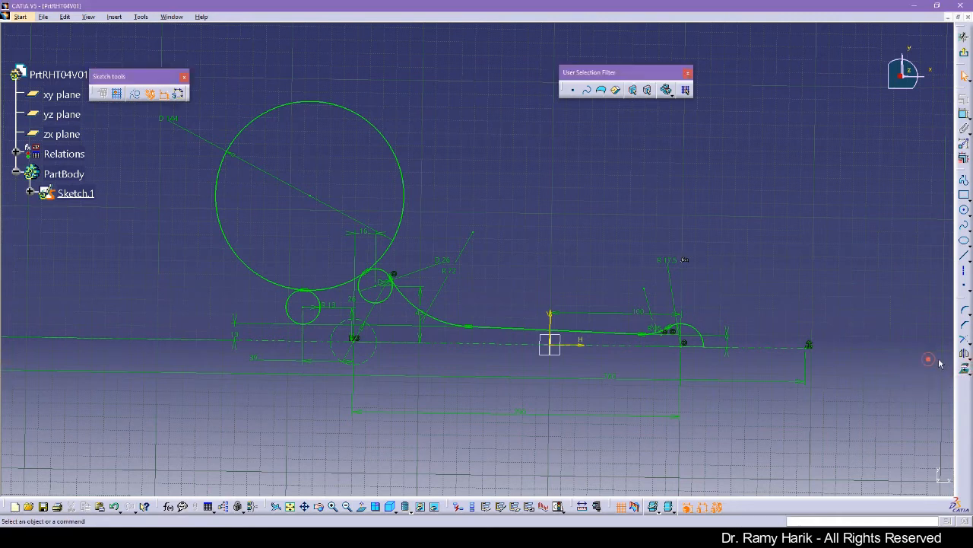
click(964, 344)
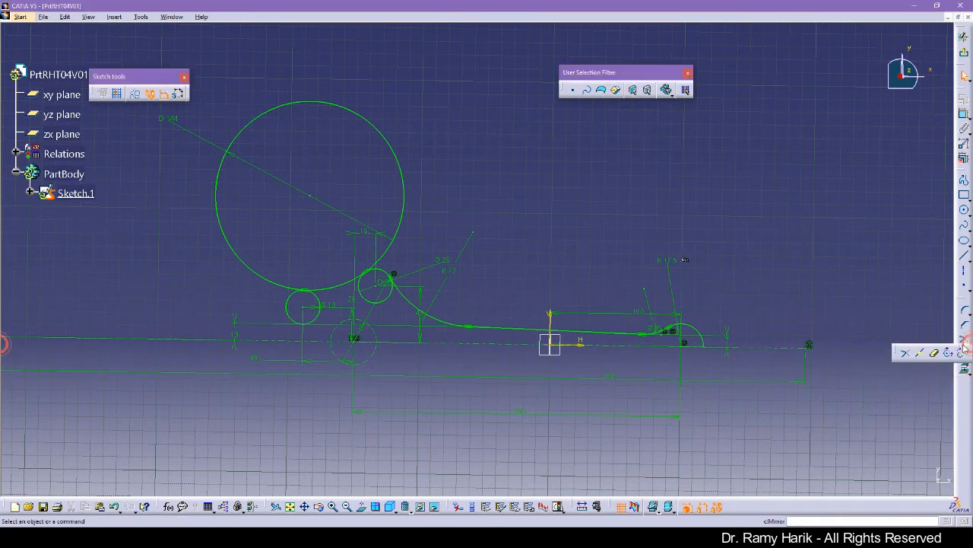
click(920, 353)
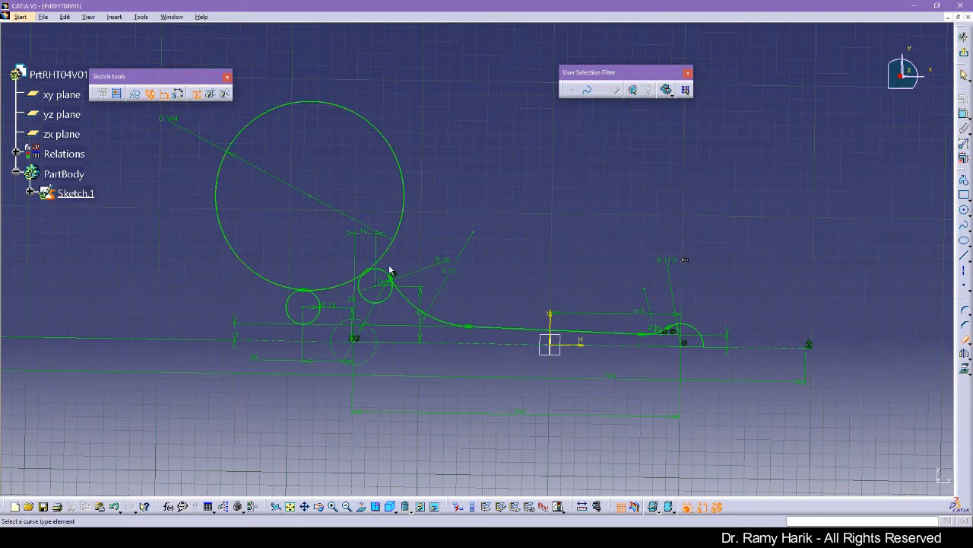
click(344, 283)
click(347, 289)
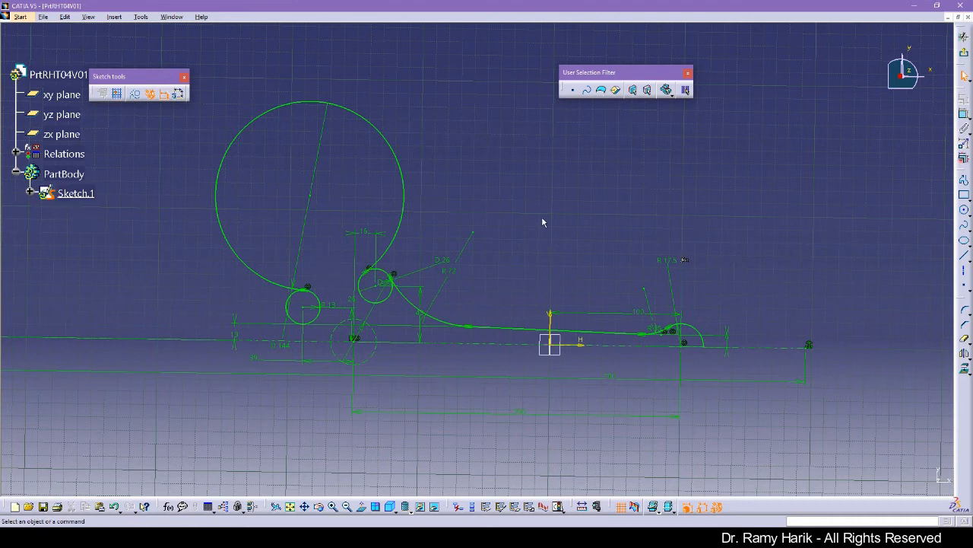
key(ctrl+z)
Step: Trim away the large outer arc of the 144 mm circle and the lower arc of the 26 mm circle beside it
click(965, 338)
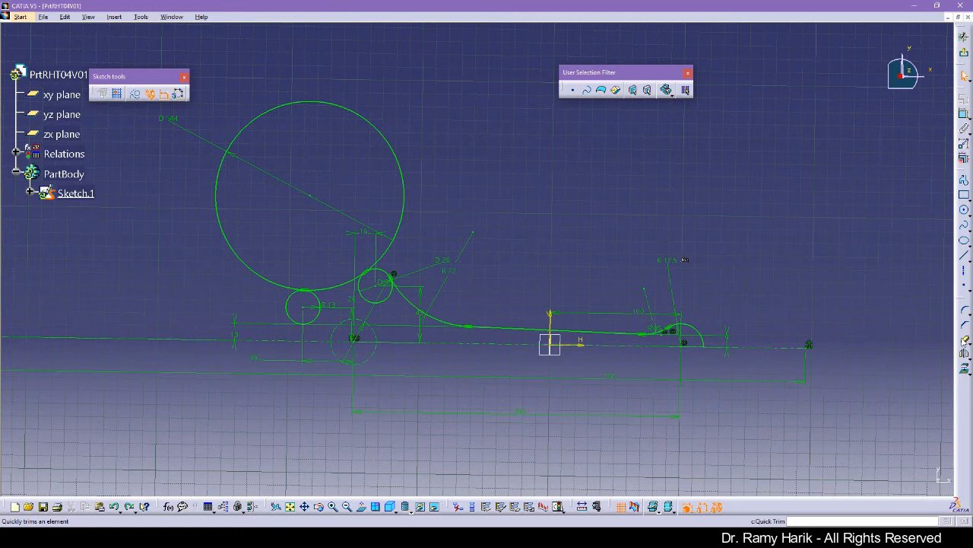
click(216, 181)
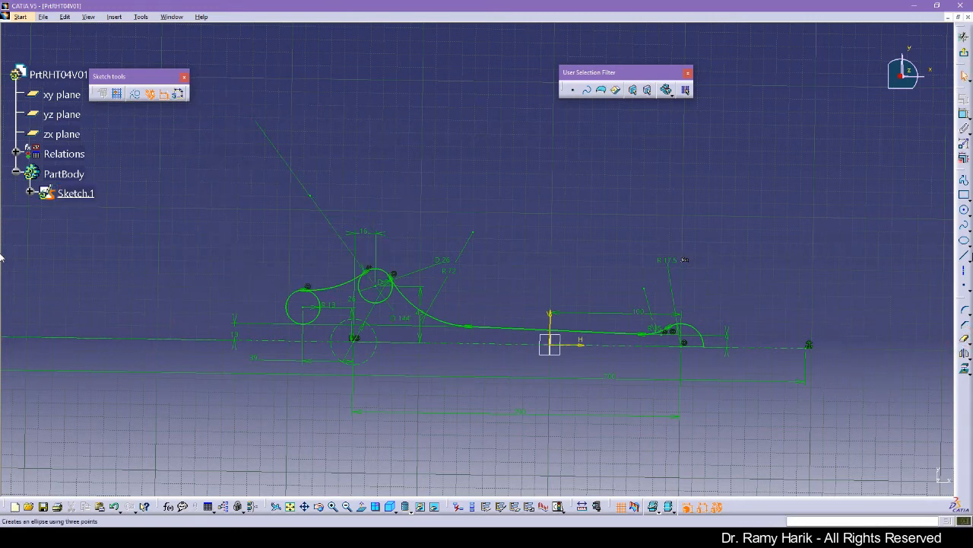
click(965, 339)
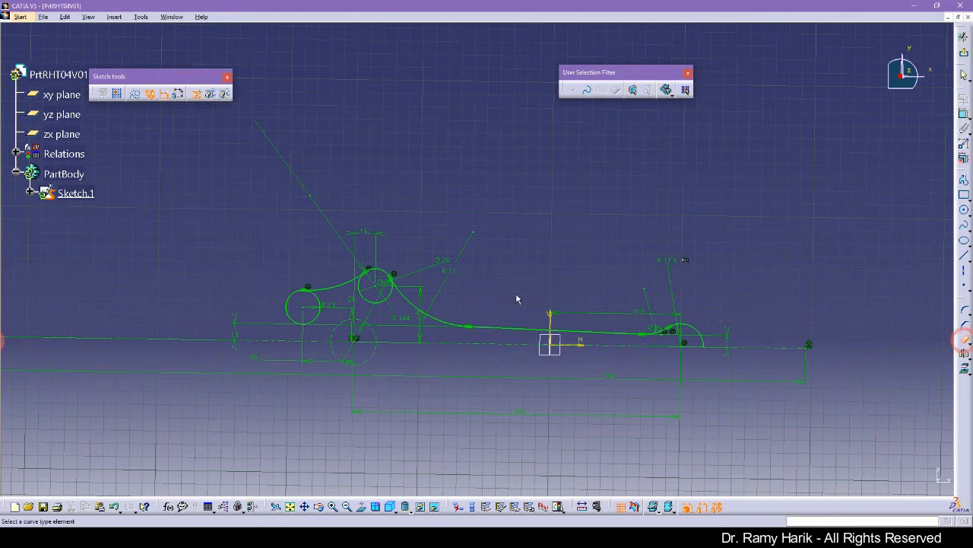
click(386, 303)
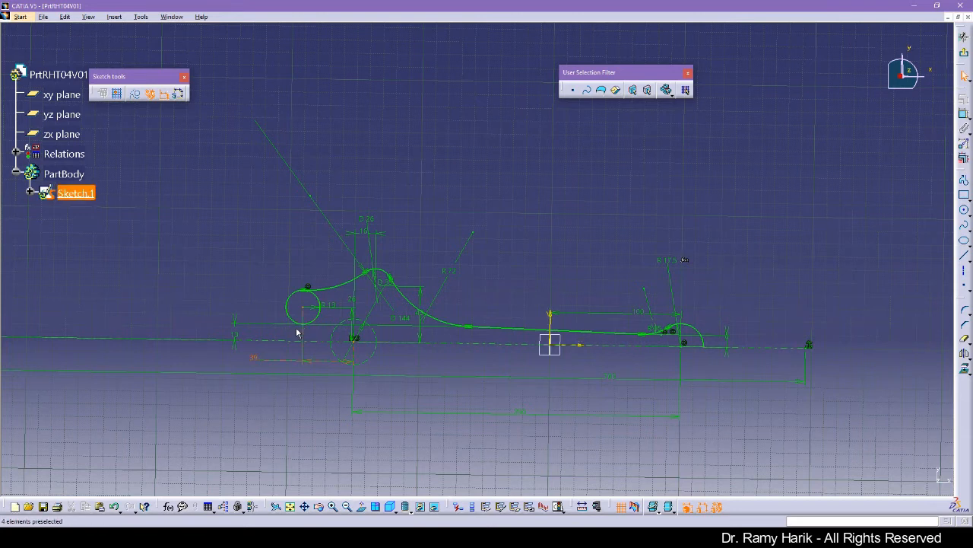
Step: Break the 13 mm radius circle at its lowest point and convert its lower-right arc to a construction element
click(968, 343)
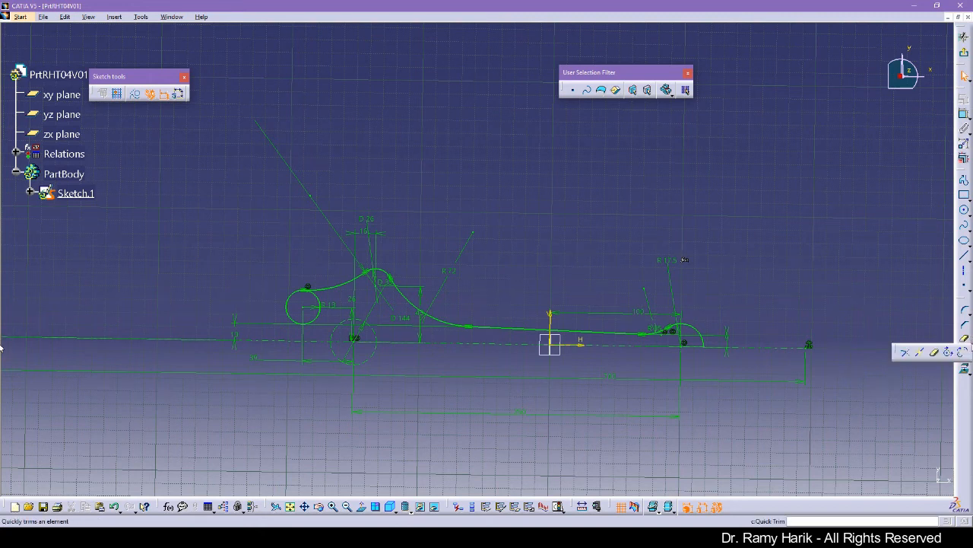
click(920, 354)
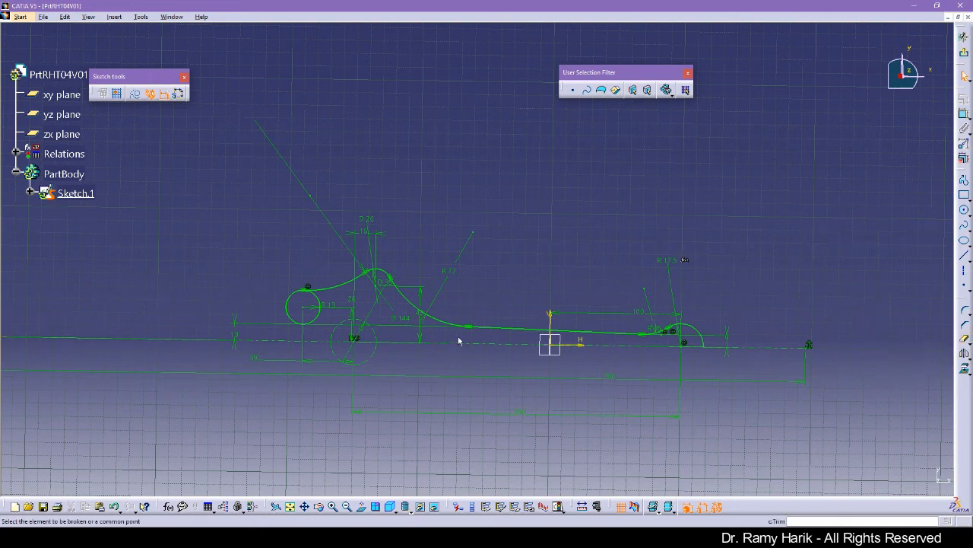
click(301, 326)
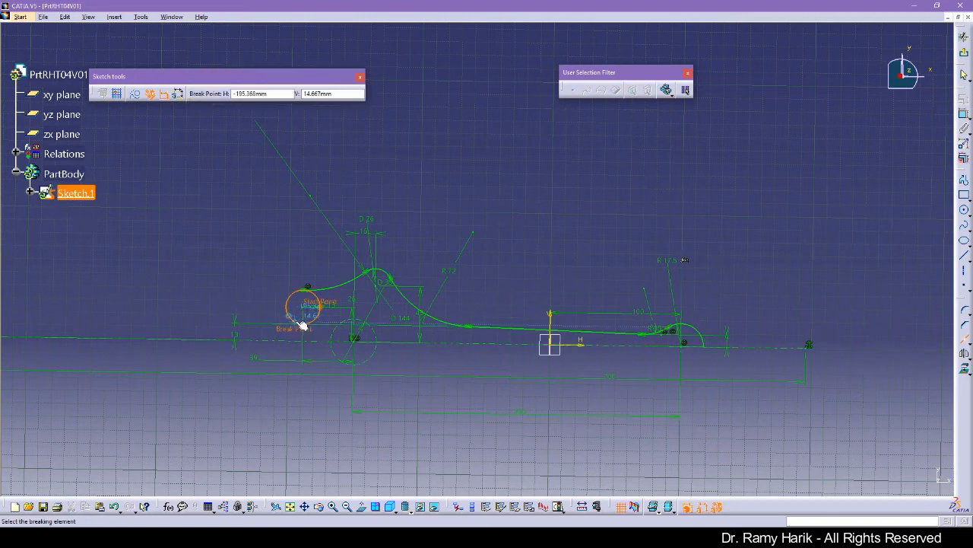
click(302, 325)
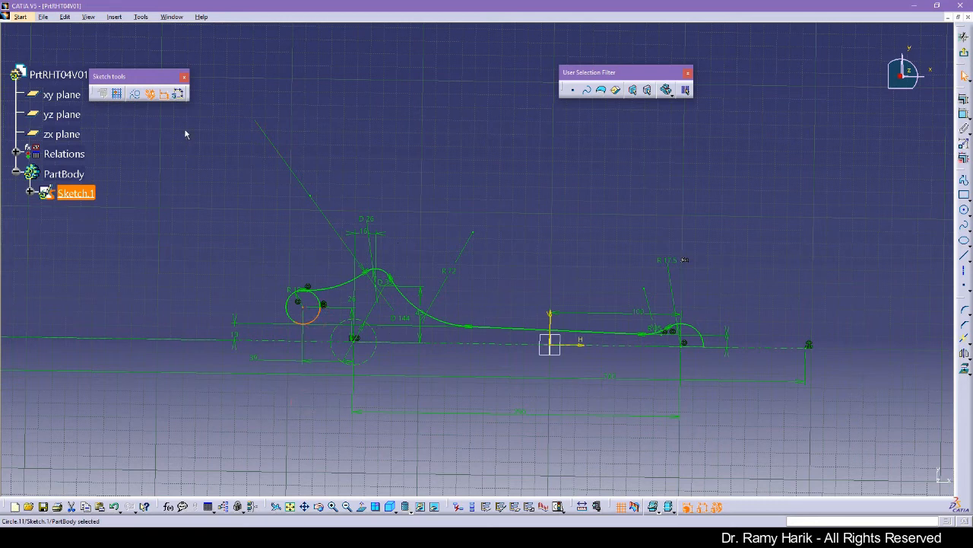
click(135, 92)
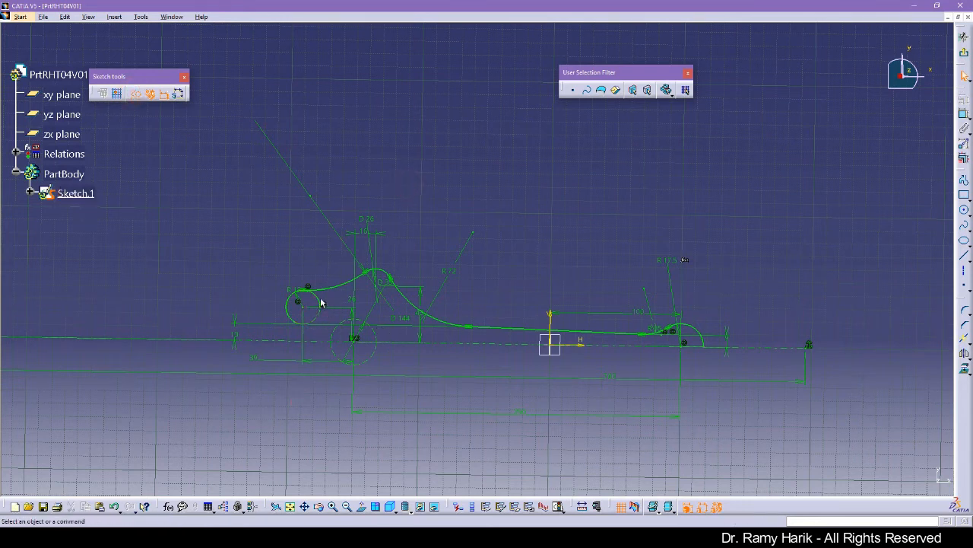
Step: Trim the right side of the 13 mm radius circle and delete its leftover construction arc, keeping the outer left arc
click(970, 342)
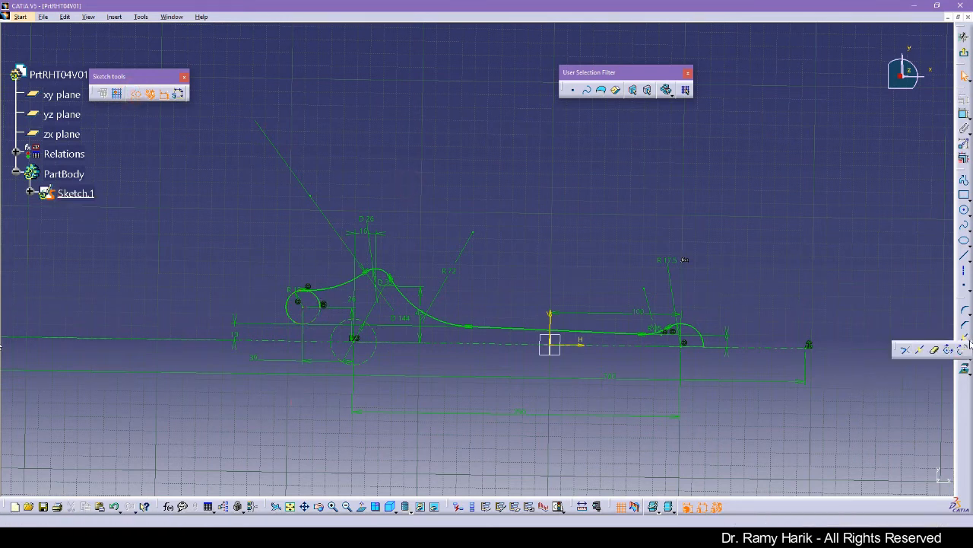
click(934, 350)
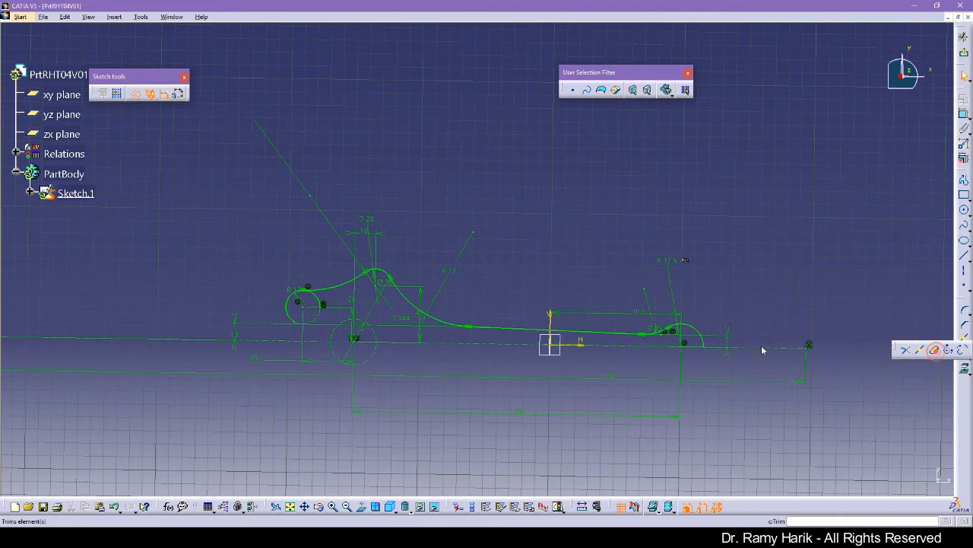
click(320, 303)
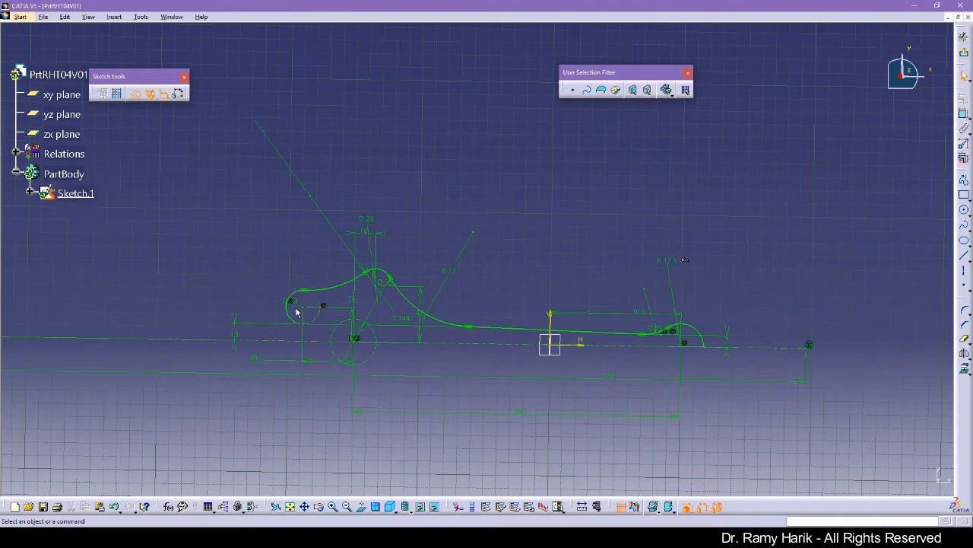
click(293, 315)
click(324, 316)
click(314, 318)
key(Delete)
Step: Select all sketch points with the point selection filter and toggle their construction/standard state
middle_drag(814, 175, 783, 240)
mouse_move(776, 132)
mouse_down()
mouse_move(415, 281)
mouse_move(175, 402)
mouse_up()
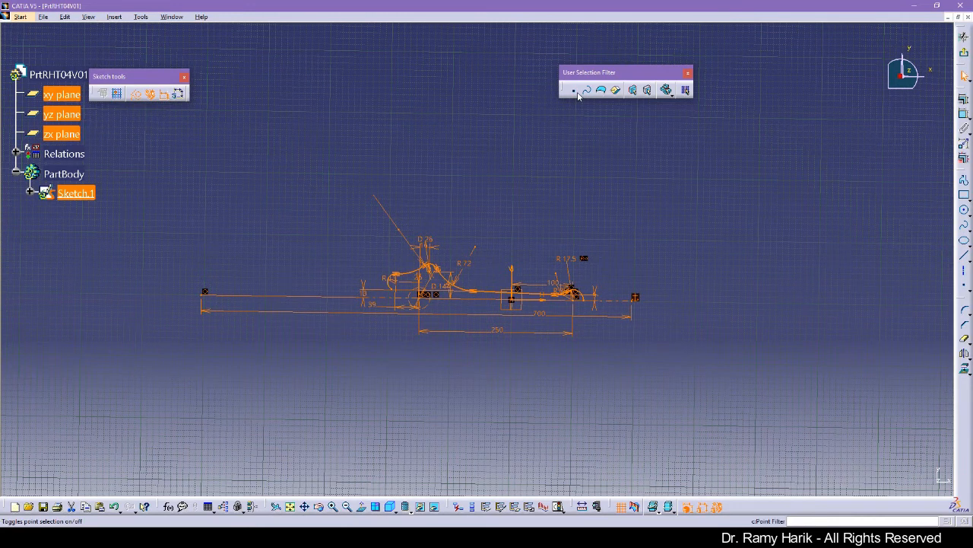
click(598, 143)
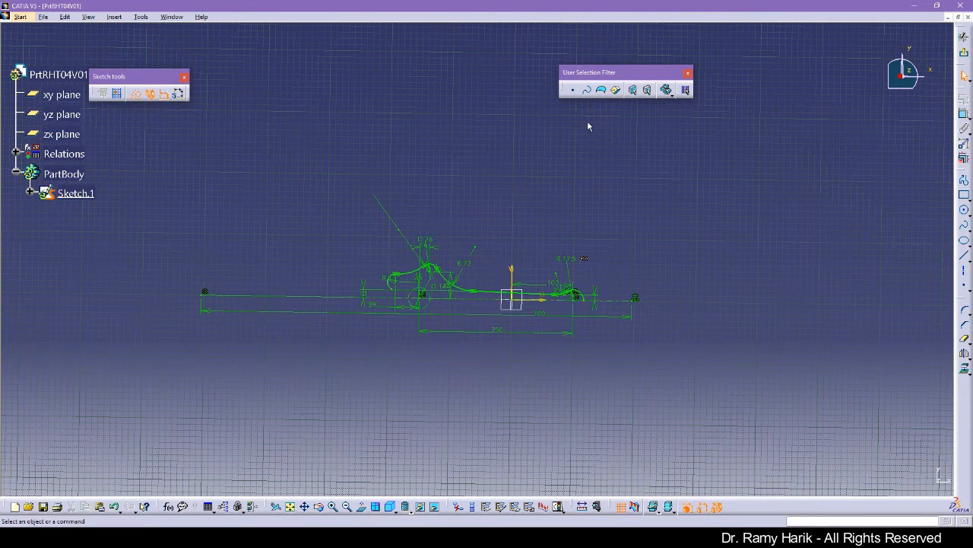
click(574, 90)
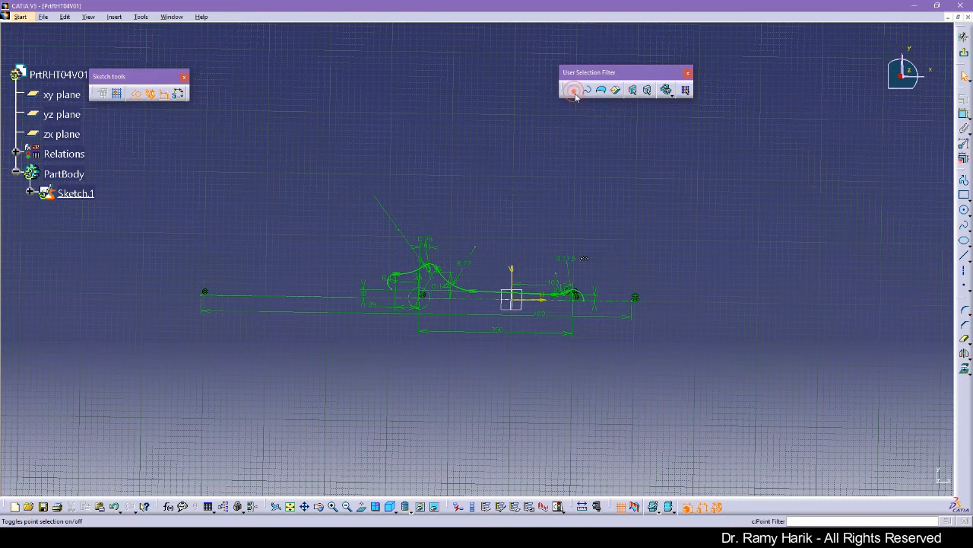
drag(722, 129, 118, 395)
click(136, 94)
click(292, 175)
Step: Try to mirror the profile curves about the horizontal axis, using the curve selection filter to pick them
click(575, 92)
click(588, 92)
ctrl+middle_drag(554, 391, 537, 331)
click(670, 321)
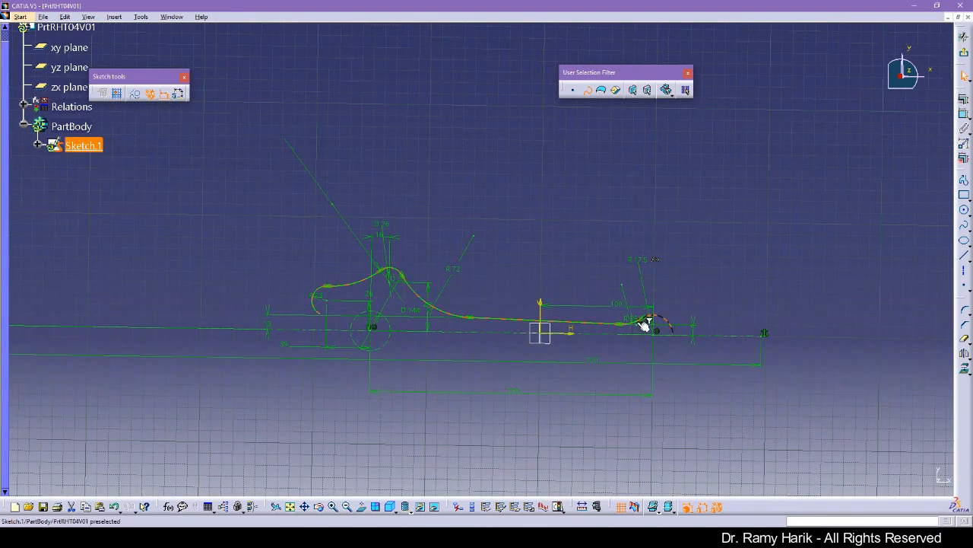
click(645, 325)
click(965, 354)
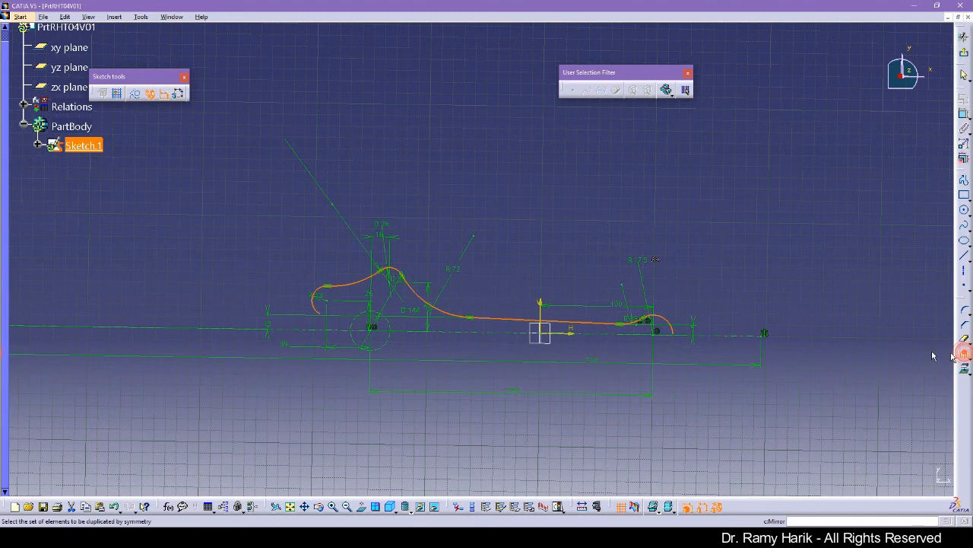
click(732, 336)
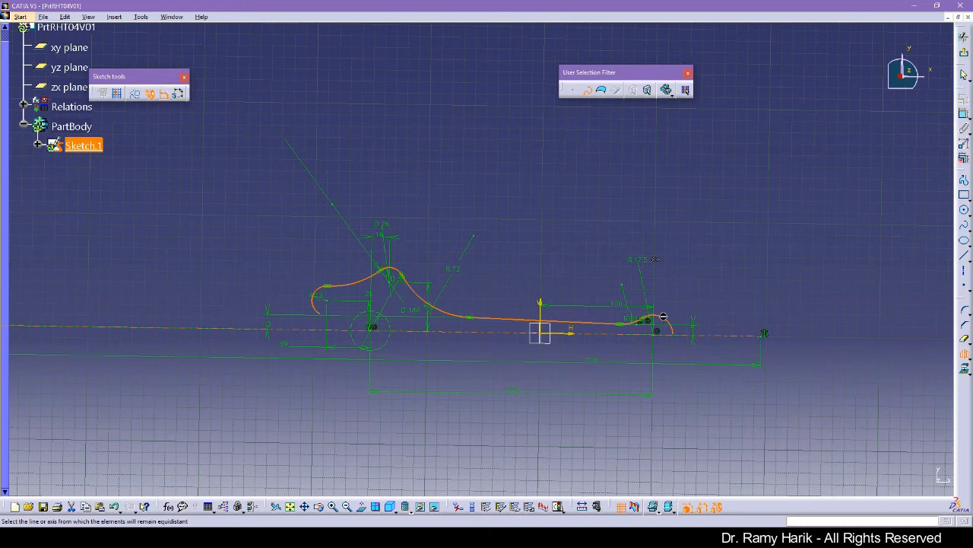
click(709, 359)
click(836, 371)
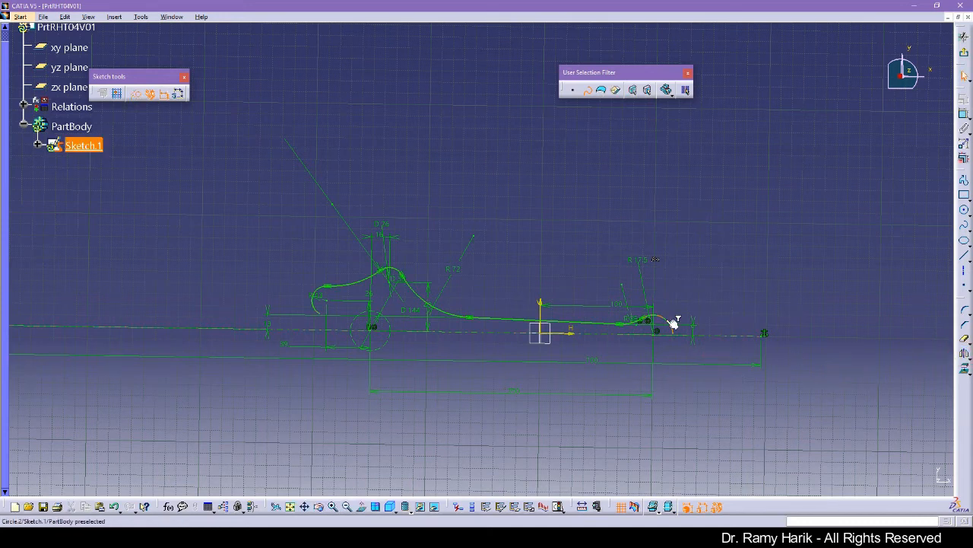
middle_drag(716, 374, 696, 404)
click(587, 90)
Step: Align the view normal to the sketch and move the free endpoint of the 17.5 mm radius end arc onto the horizontal axis
click(676, 324)
mouse_move(673, 411)
middle_down()
mouse_move(680, 330)
mouse_move(275, 112)
middle_up()
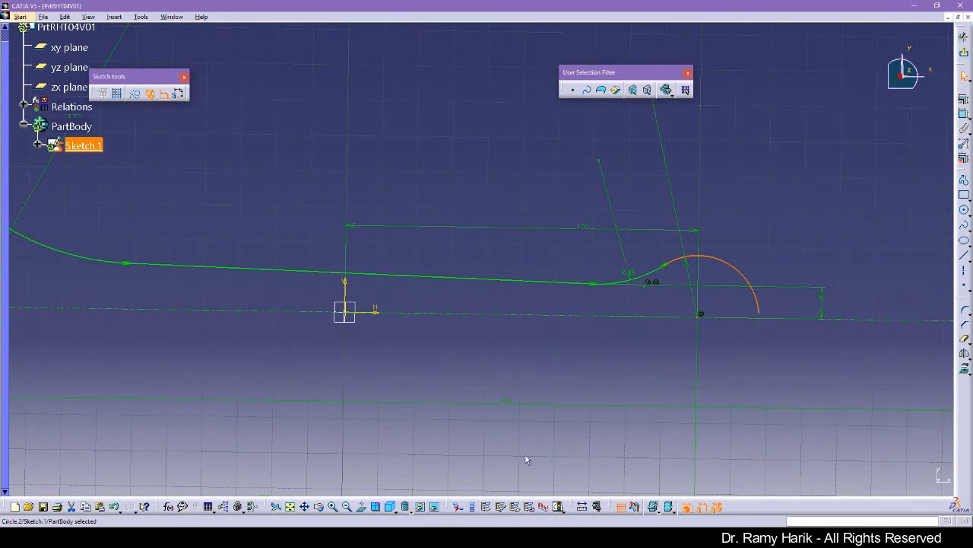
click(359, 507)
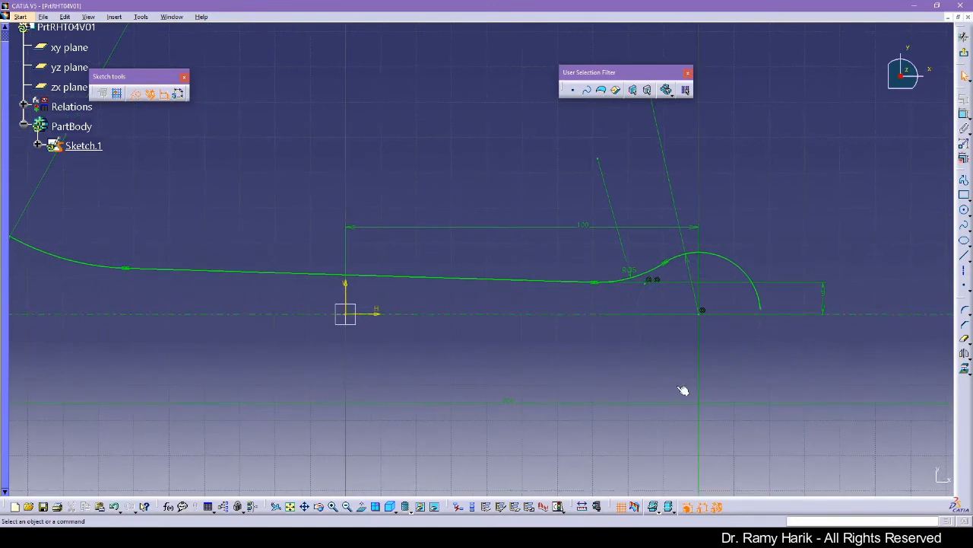
drag(767, 314, 763, 316)
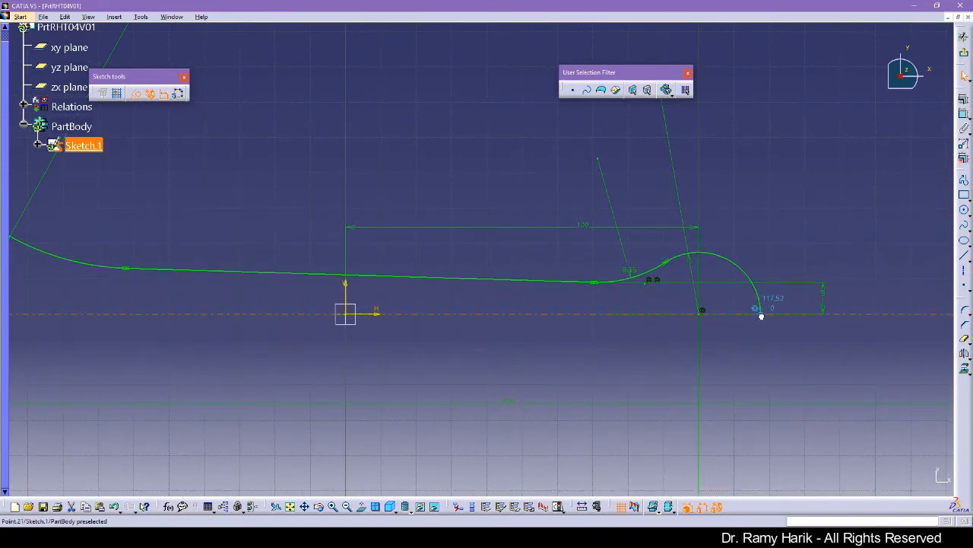
click(787, 342)
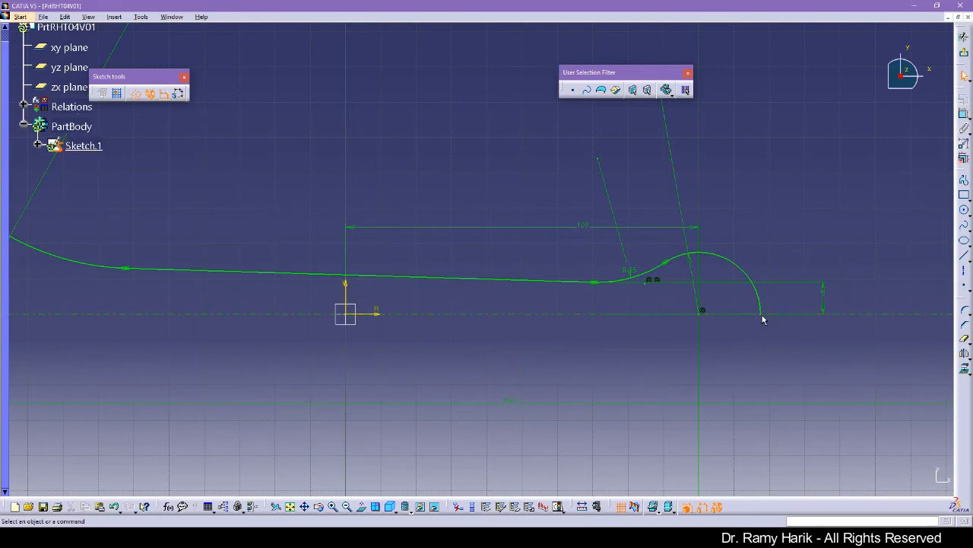
drag(760, 314, 763, 315)
click(784, 348)
middle_drag(770, 231, 761, 314)
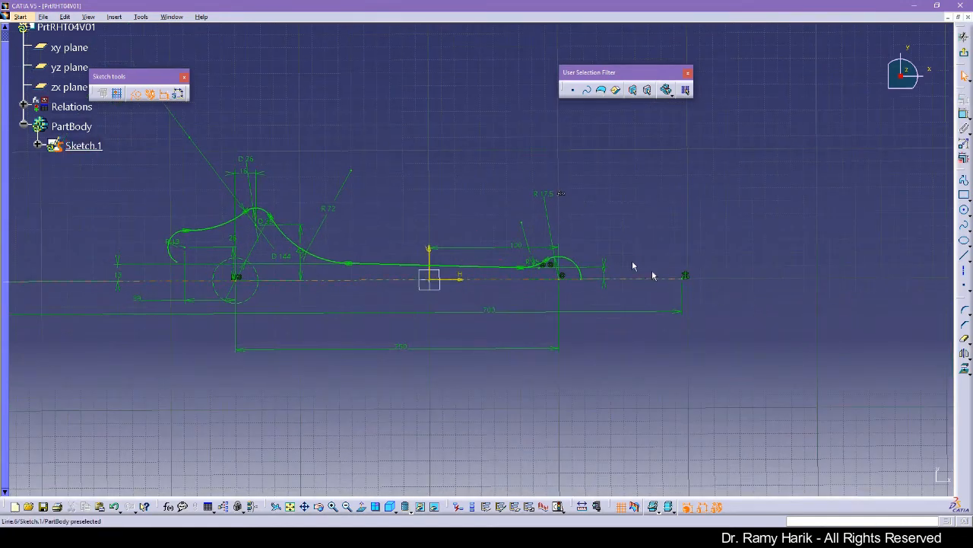
Step: Extend the 17.5 mm radius arc's free endpoint below the horizontal axis and constrain it coincident with the axis
click(570, 265)
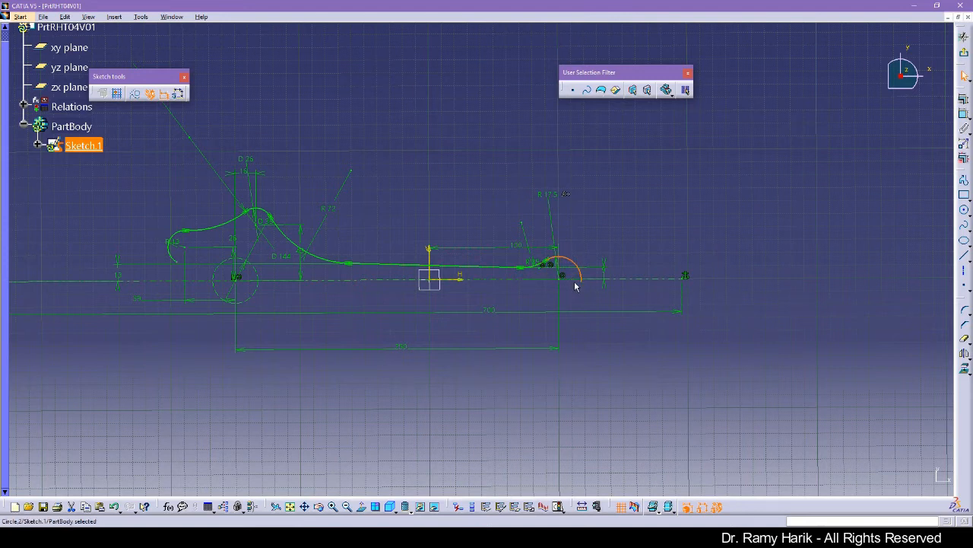
click(582, 280)
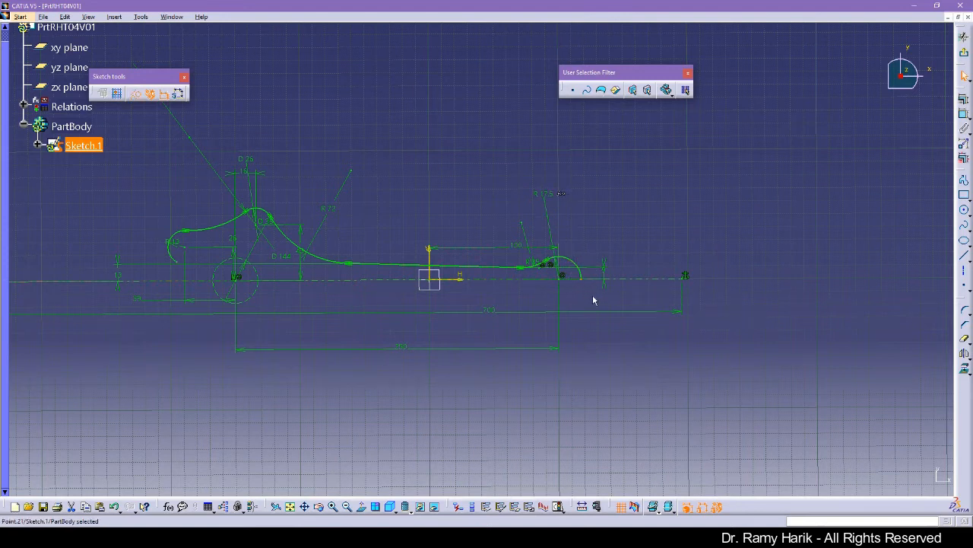
mouse_move(588, 283)
mouse_down()
mouse_move(580, 276)
mouse_move(581, 290)
mouse_up()
click(581, 287)
ctrl+click(598, 278)
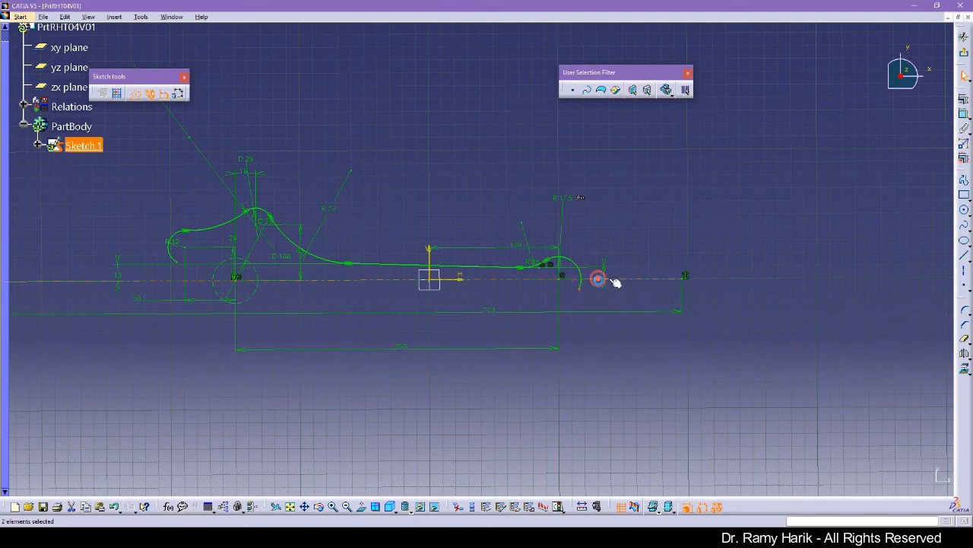
click(963, 100)
click(893, 371)
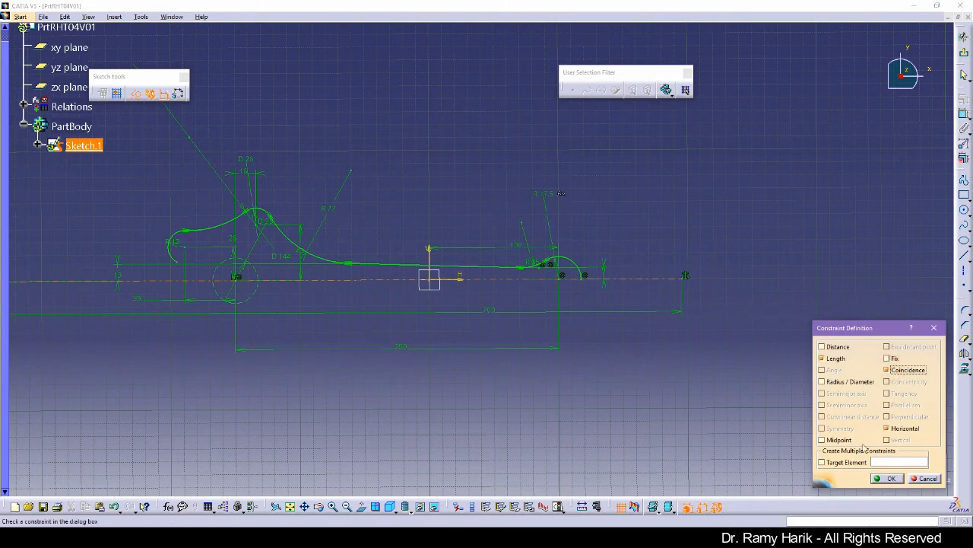
click(887, 478)
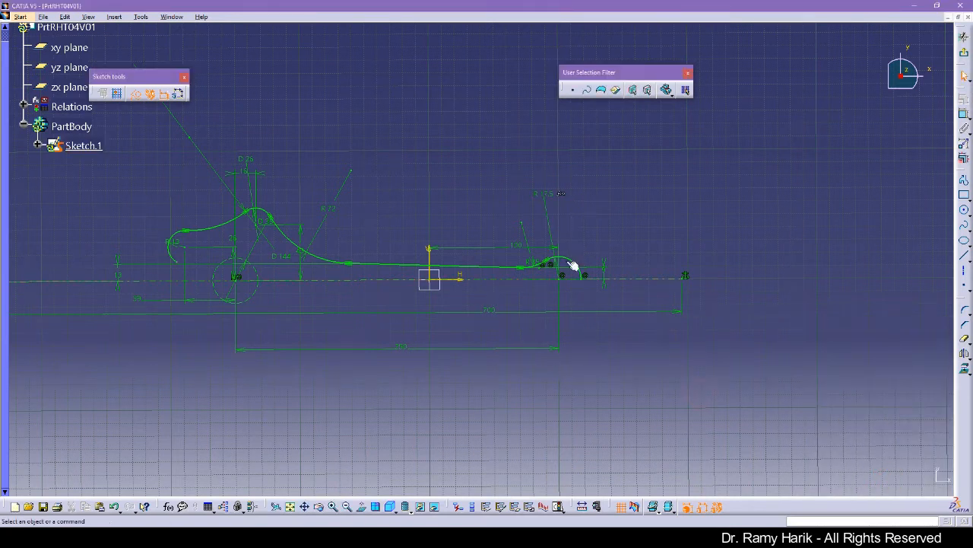
Step: Select all the arcs and the line of the half-profile and mirror them about the horizontal axis
click(536, 263)
ctrl+click(493, 267)
ctrl+click(332, 264)
ctrl+click(264, 212)
ctrl+click(236, 218)
ctrl+click(174, 238)
click(964, 354)
click(643, 279)
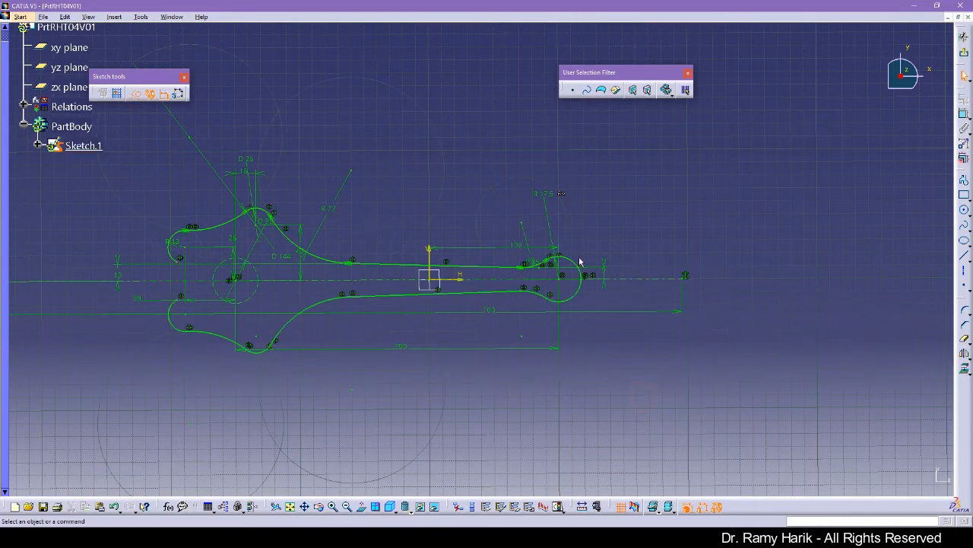
Step: Start a circle centred on the horizontal axis, outside the open end of the mirrored profile
mouse_move(184, 414)
middle_down()
mouse_move(292, 404)
mouse_move(354, 426)
middle_up()
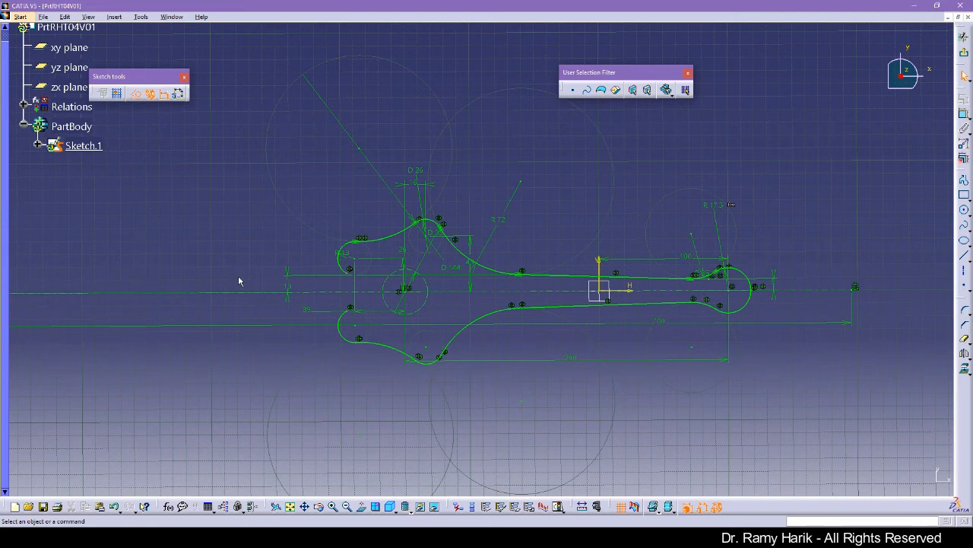
click(964, 210)
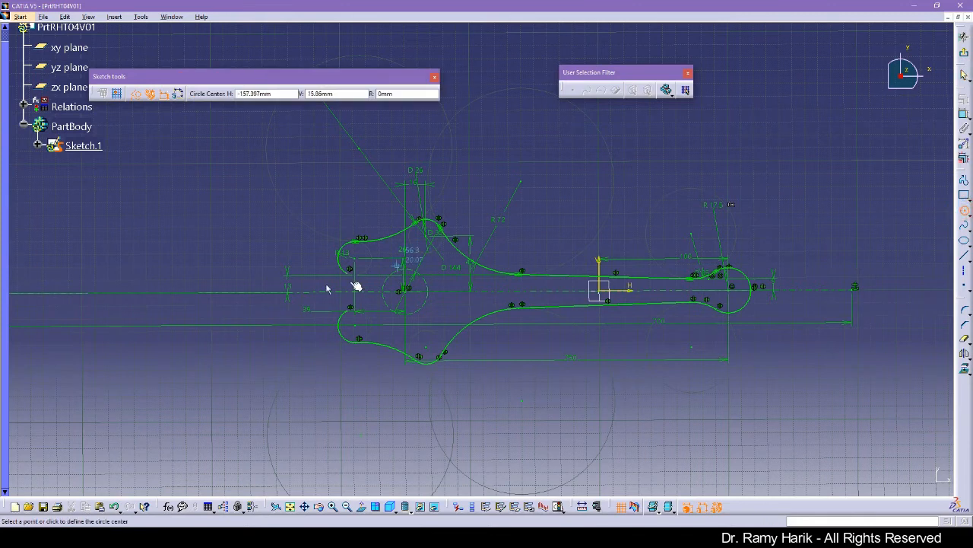
click(235, 292)
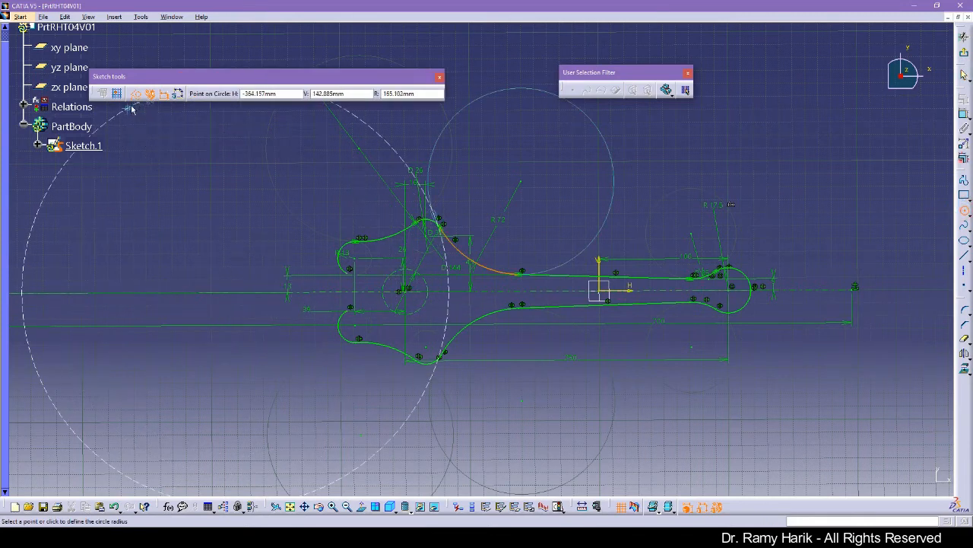
Step: Sketch a circle centred on the horizontal axis beyond the wrench head and make it tangent to the head's upper rounded corner arc
click(265, 338)
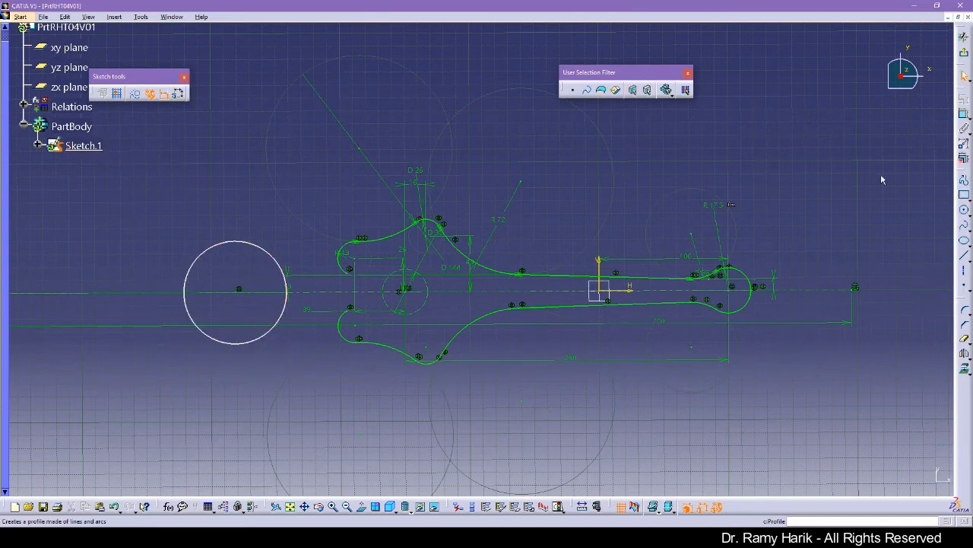
click(273, 257)
ctrl+click(339, 262)
click(964, 104)
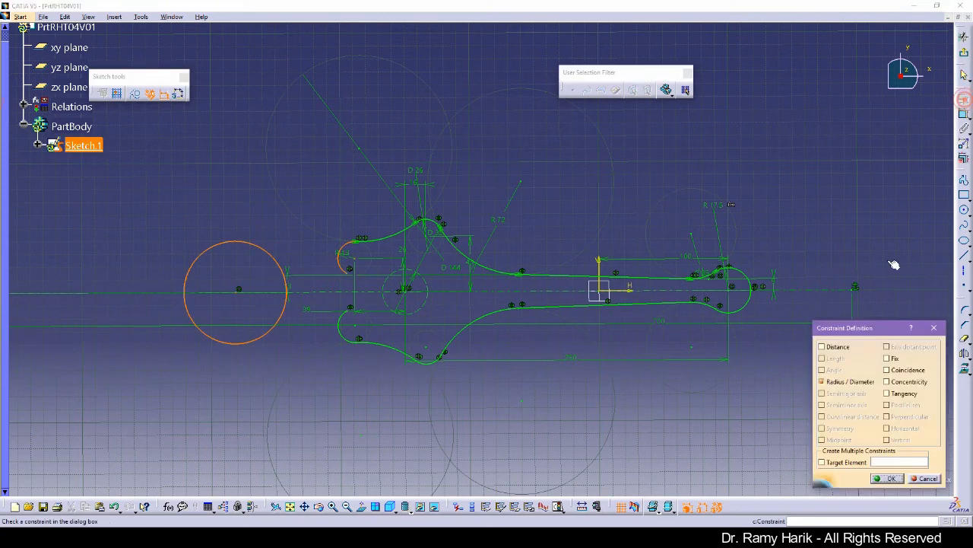
click(892, 394)
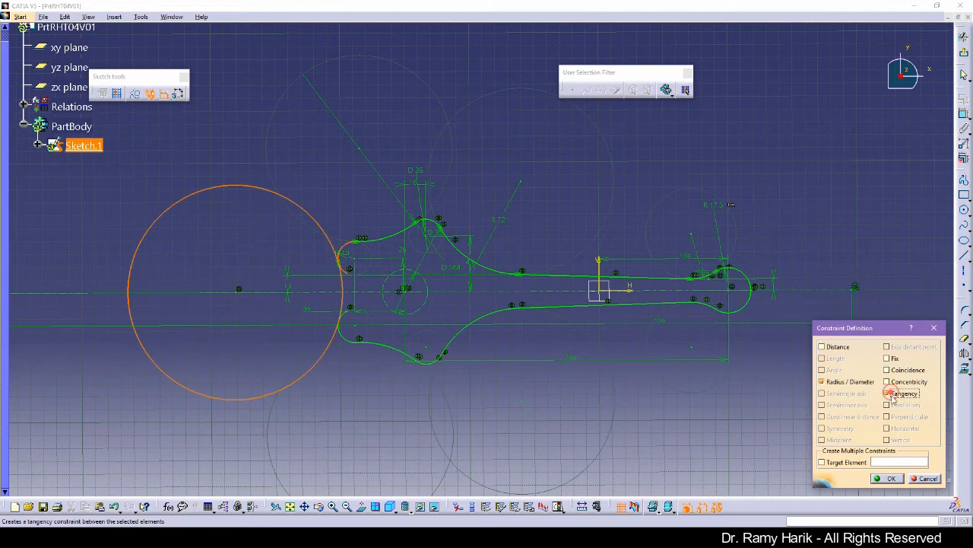
click(889, 478)
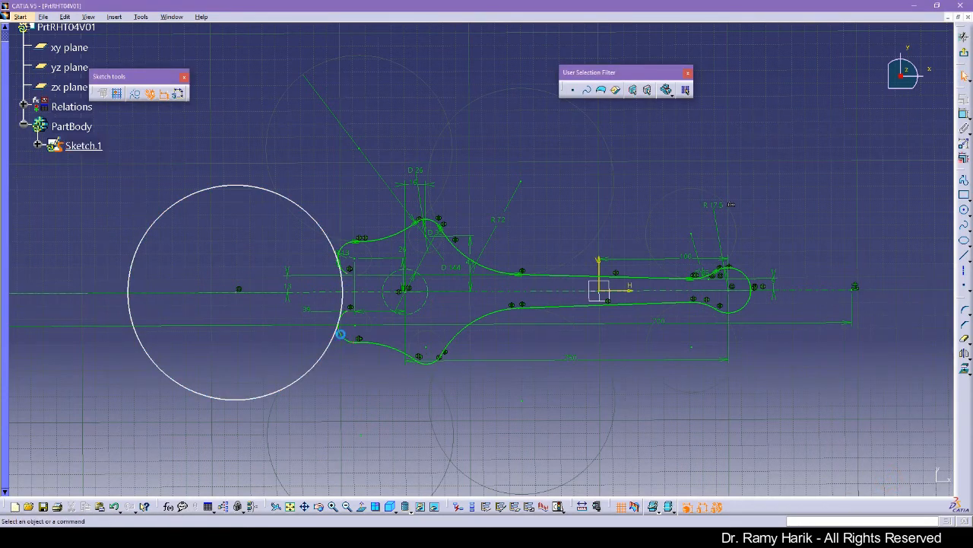
Step: Make the new circle tangent to the head's lower rounded corner arc as well
click(341, 334)
ctrl+click(329, 341)
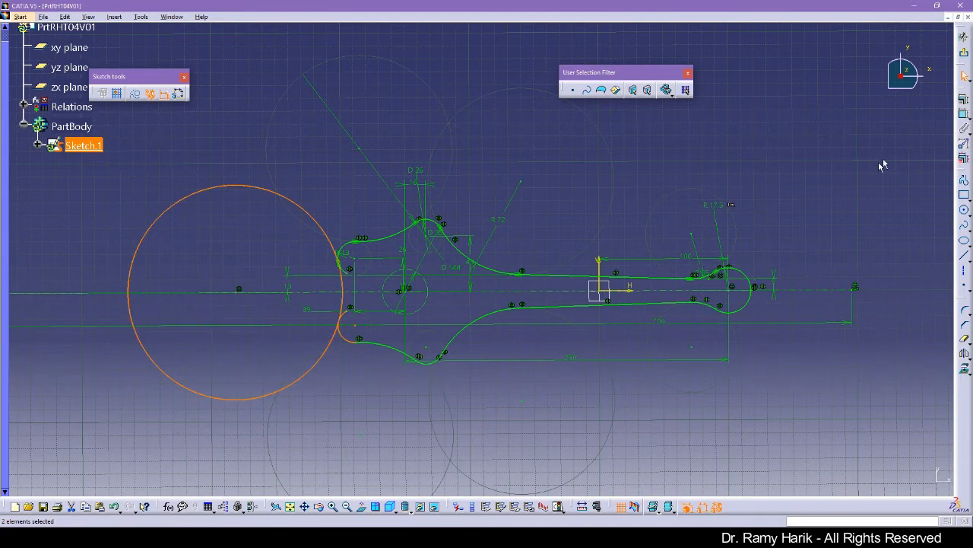
click(963, 100)
click(887, 393)
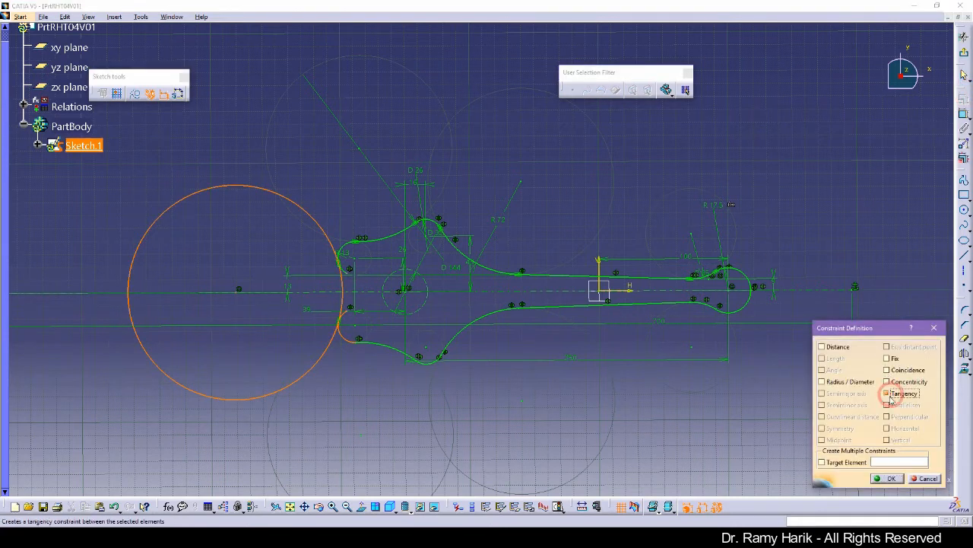
click(886, 478)
click(783, 387)
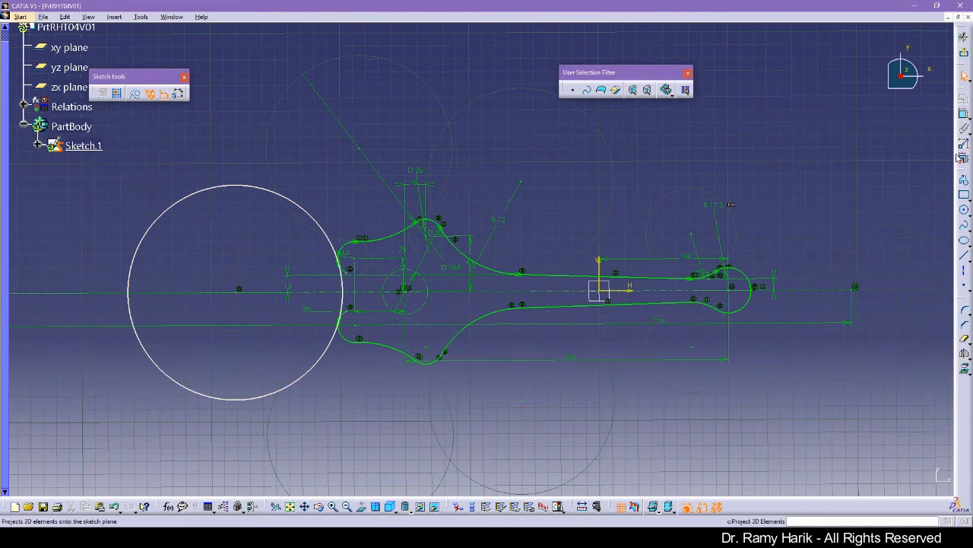
Step: Dimension the new circle beyond the head and set its diameter to 144 mm
click(964, 114)
click(215, 187)
click(197, 140)
double_click(197, 138)
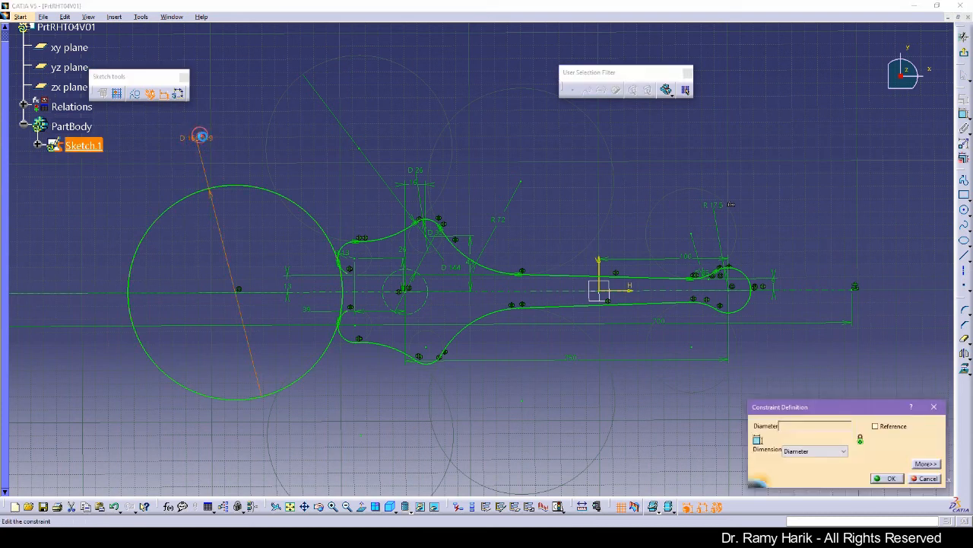
text(144)
key(Return)
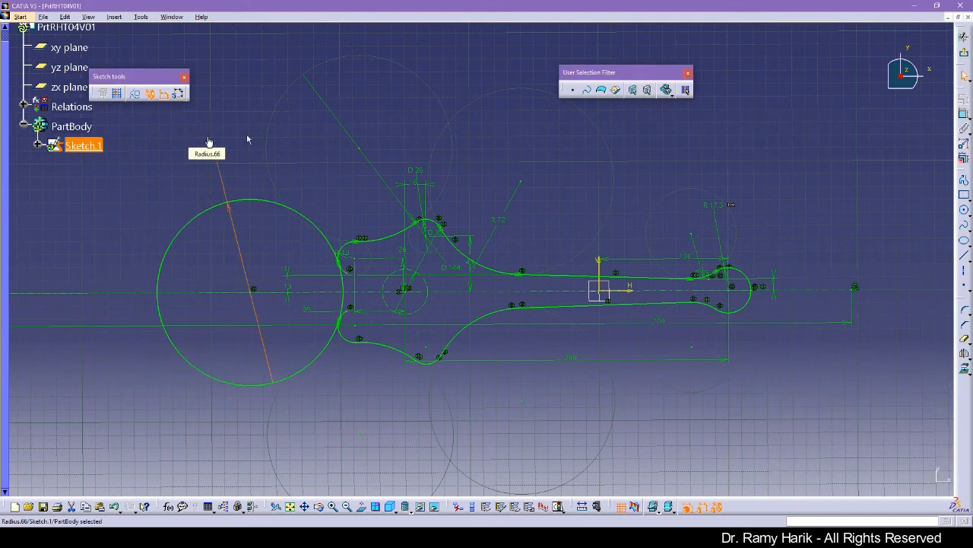
click(722, 417)
Step: Quick-trim the outer parts of the 144 mm circle, leaving only the concave arc between the head's two corner arcs
click(964, 339)
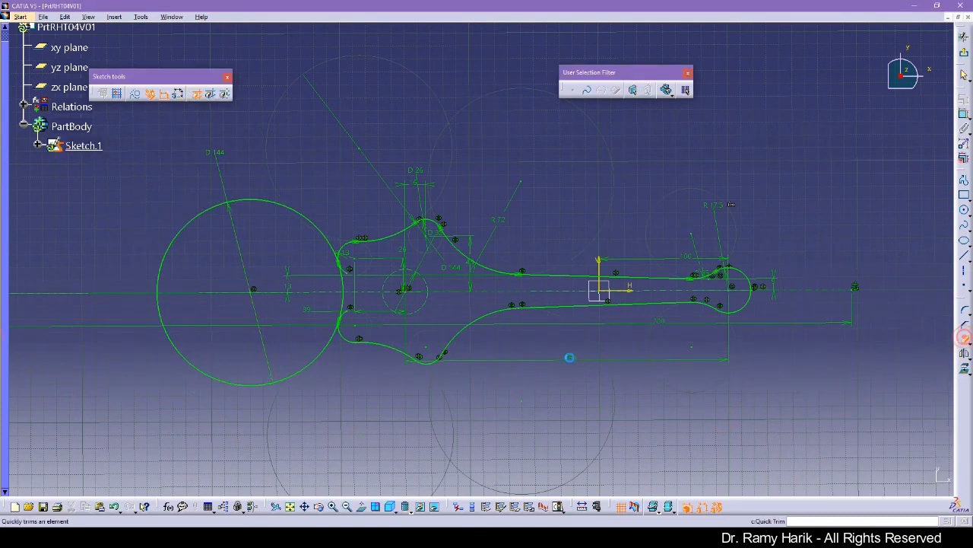
click(187, 224)
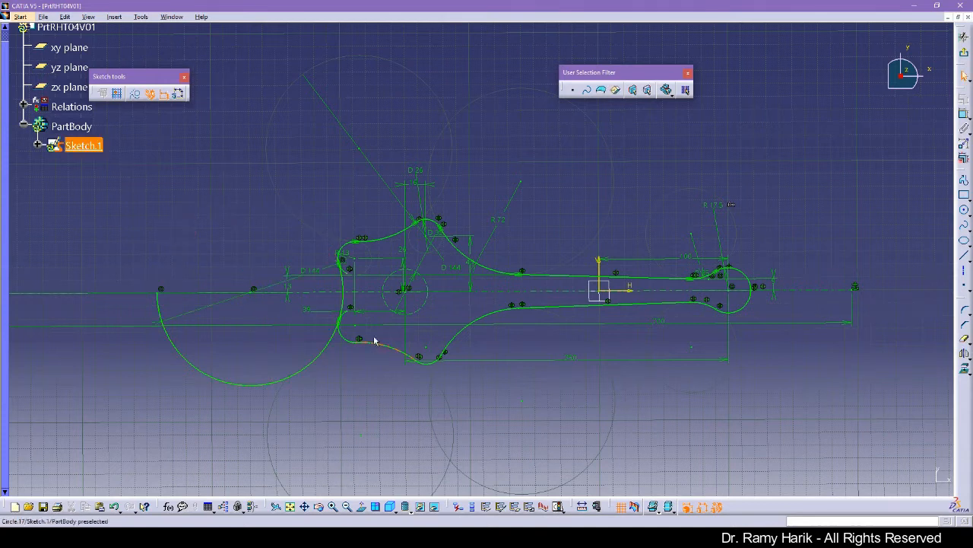
click(964, 339)
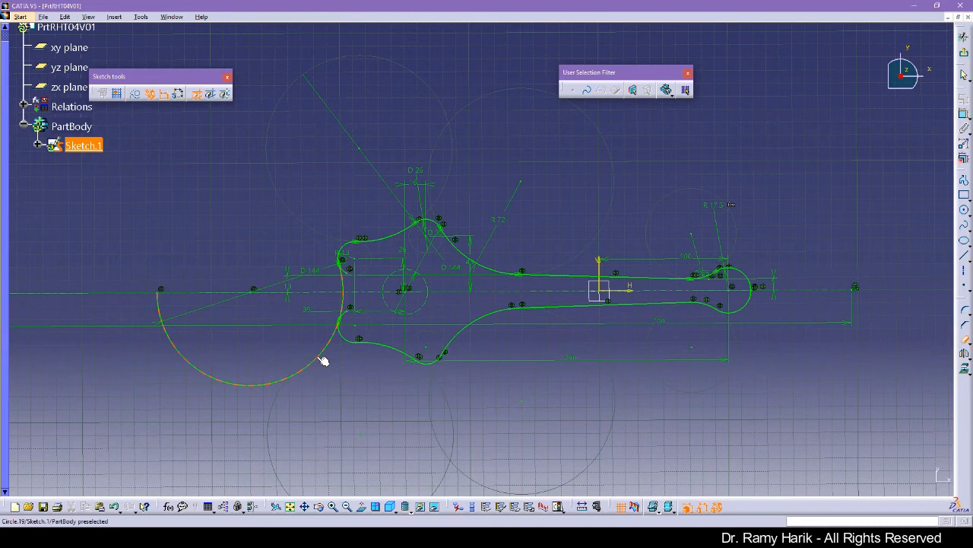
click(323, 361)
Step: Quick-trim the leftover ends of the upper and lower corner arcs that extend past the concave arc
mouse_move(413, 407)
middle_down()
mouse_move(378, 309)
mouse_move(631, 220)
mouse_move(680, 174)
middle_up()
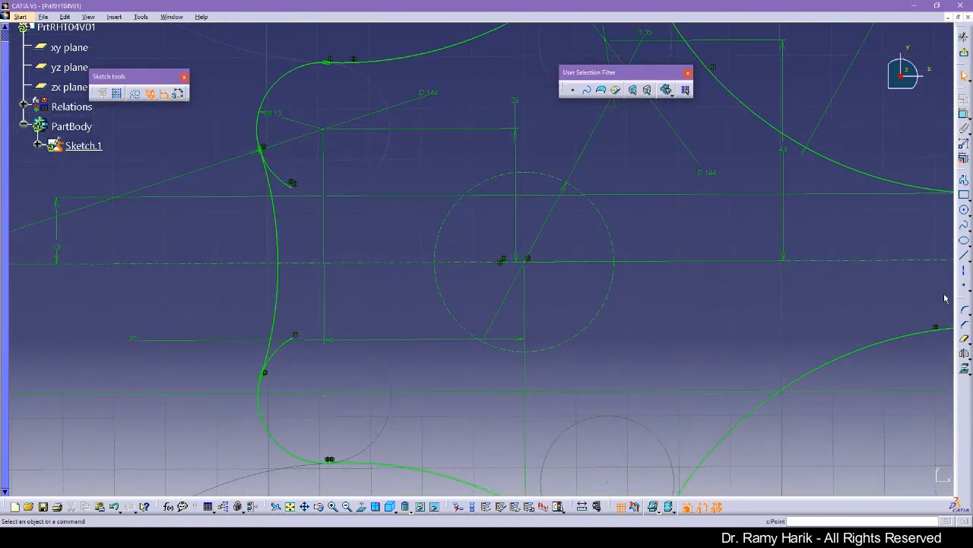
click(965, 339)
click(279, 177)
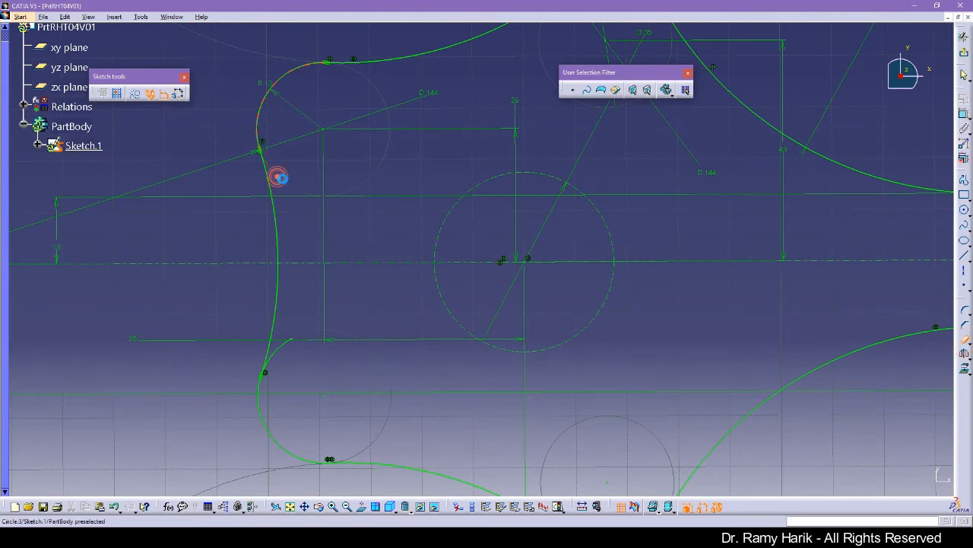
click(964, 340)
click(282, 342)
mouse_move(403, 283)
middle_down()
mouse_move(394, 319)
mouse_move(406, 402)
mouse_move(428, 392)
middle_up()
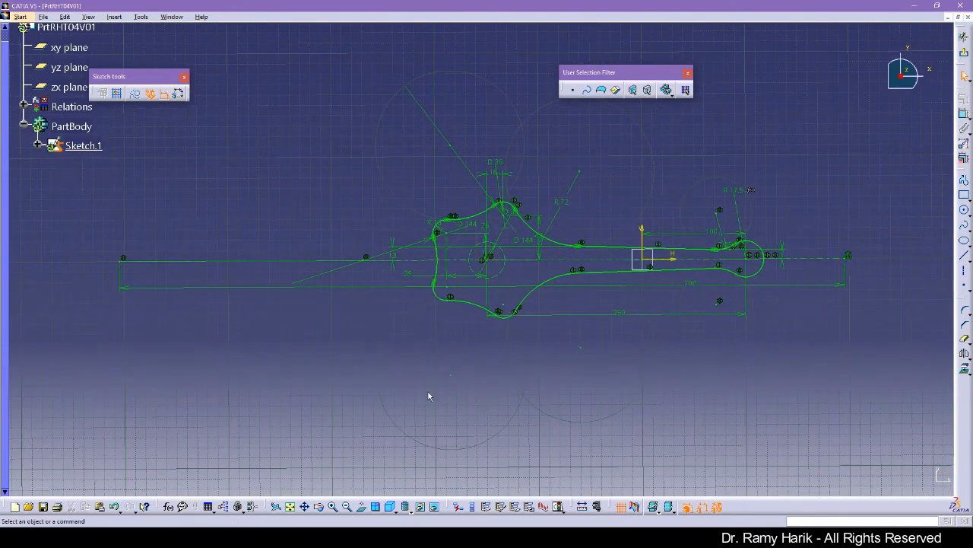
Step: Apply a tangency constraint between the two arcs that form the rounded end of the handle
middle_drag(736, 394, 679, 400)
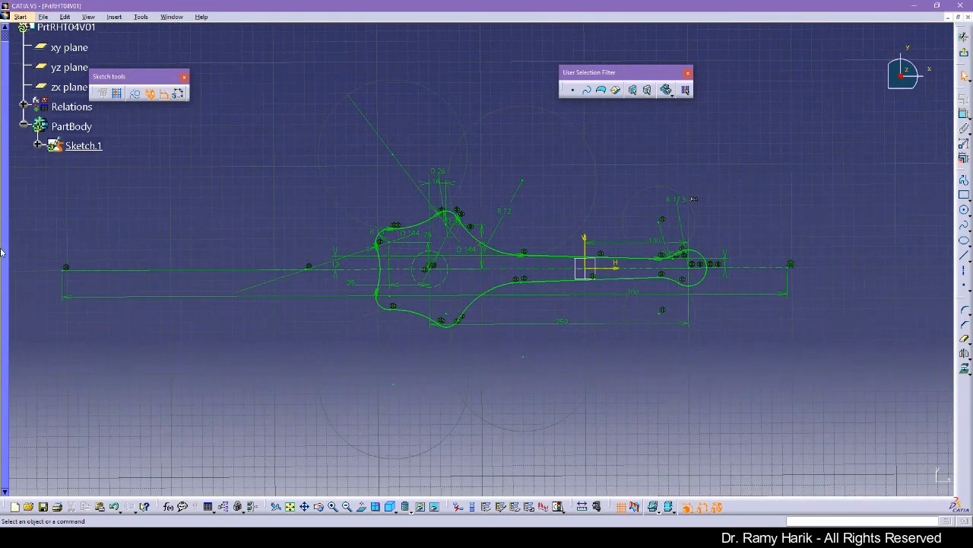
click(1, 304)
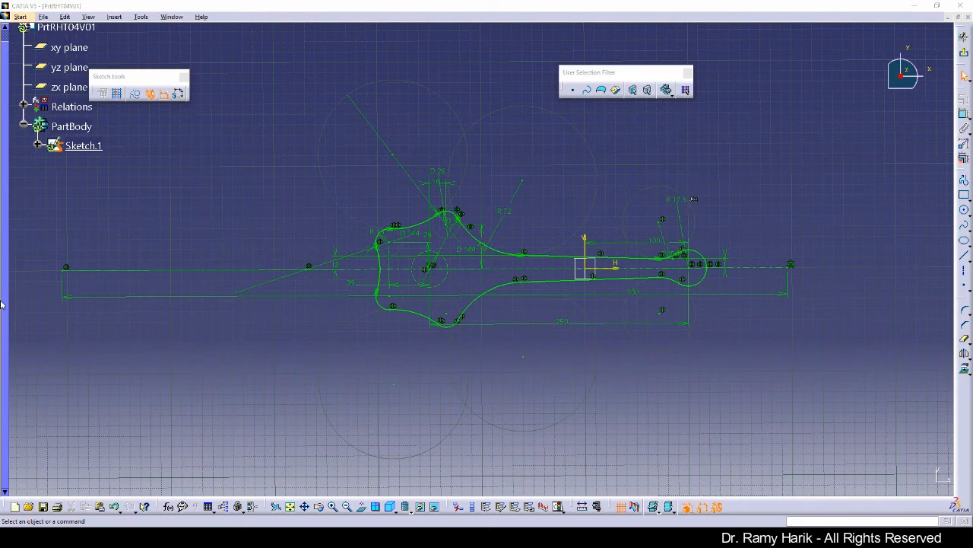
click(758, 393)
mouse_move(758, 393)
middle_down()
mouse_move(755, 341)
mouse_move(591, 323)
middle_up()
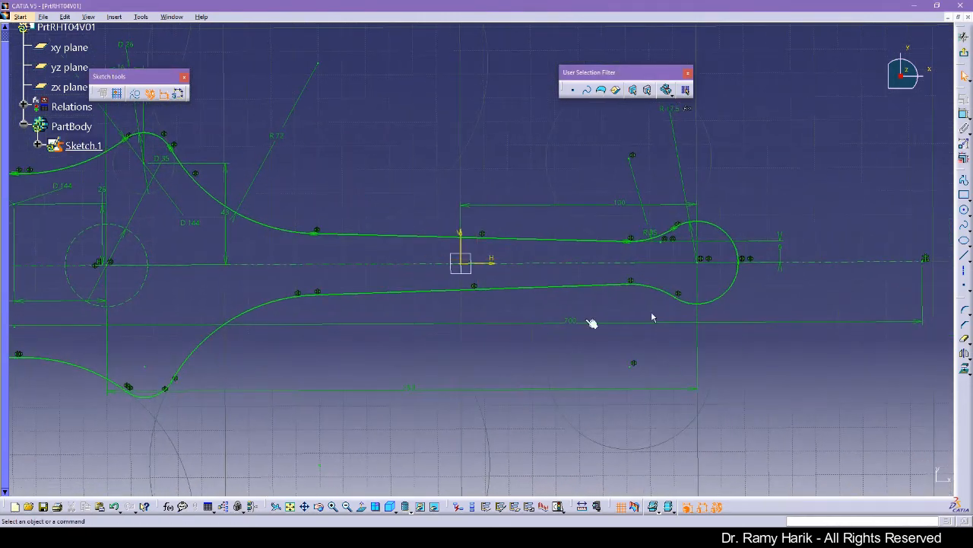
click(740, 257)
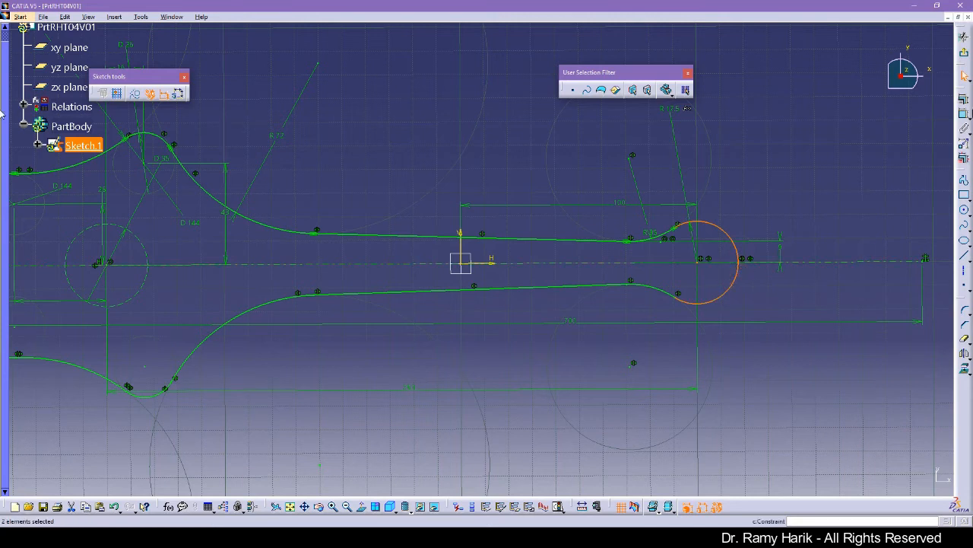
click(964, 97)
click(887, 394)
click(887, 477)
middle_drag(820, 213, 811, 263)
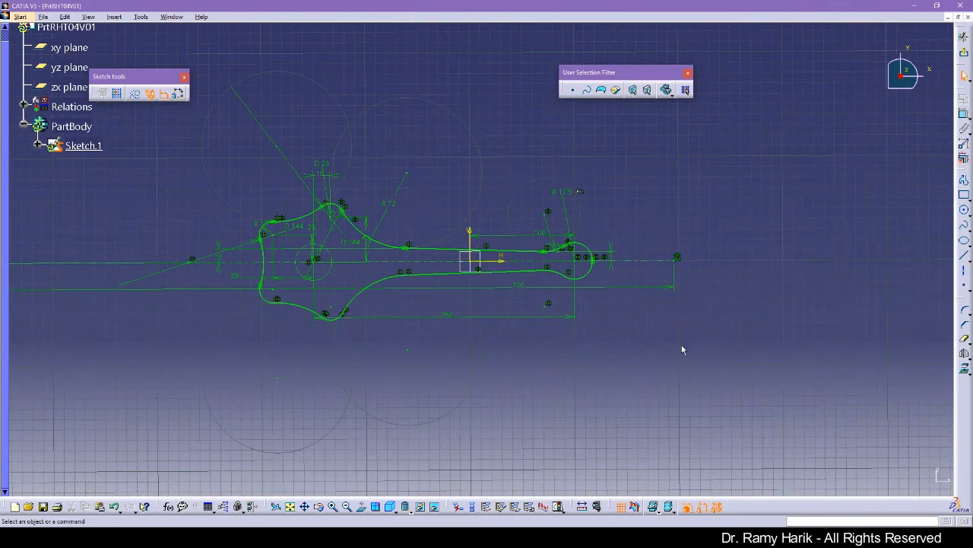
Step: Exit the sketch and extrude the wrench profile as a 20 mm pad
click(965, 51)
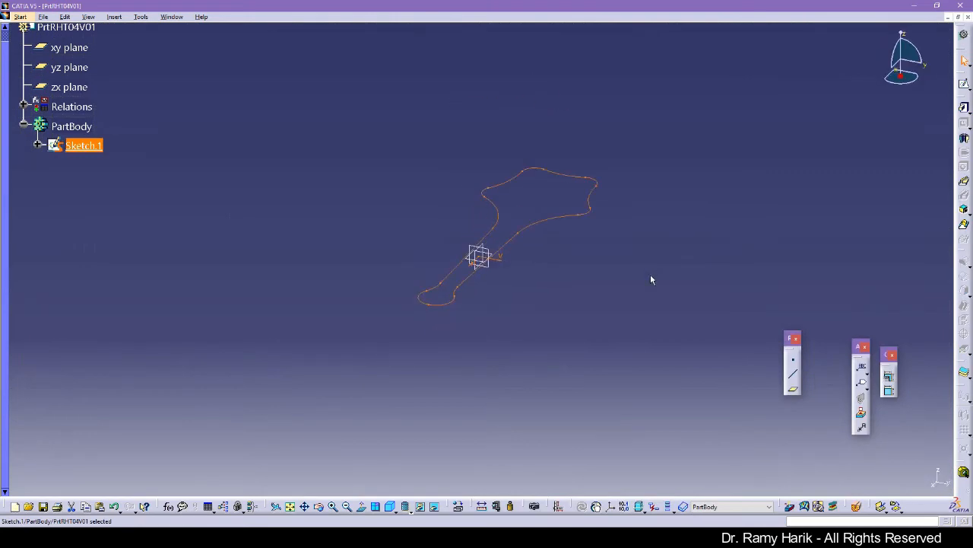
click(650, 280)
click(965, 108)
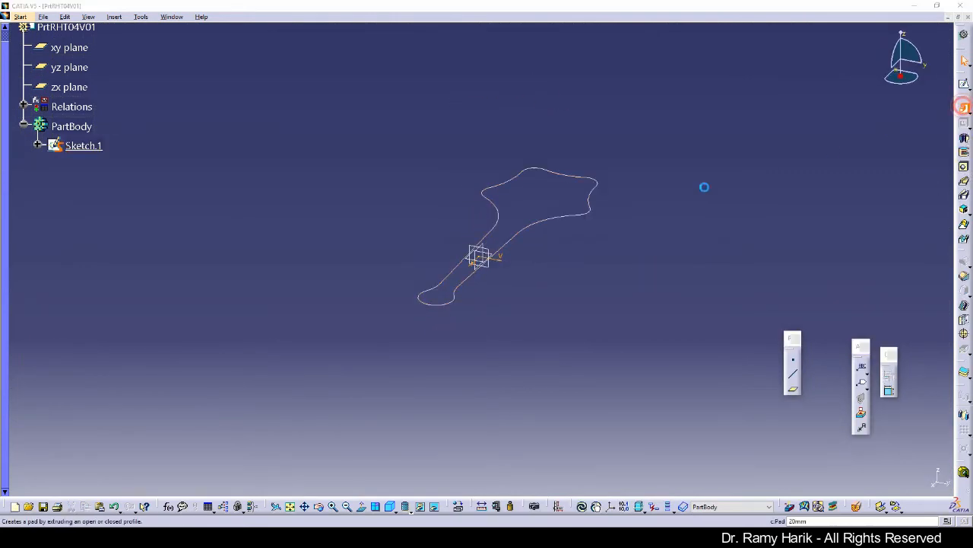
click(575, 223)
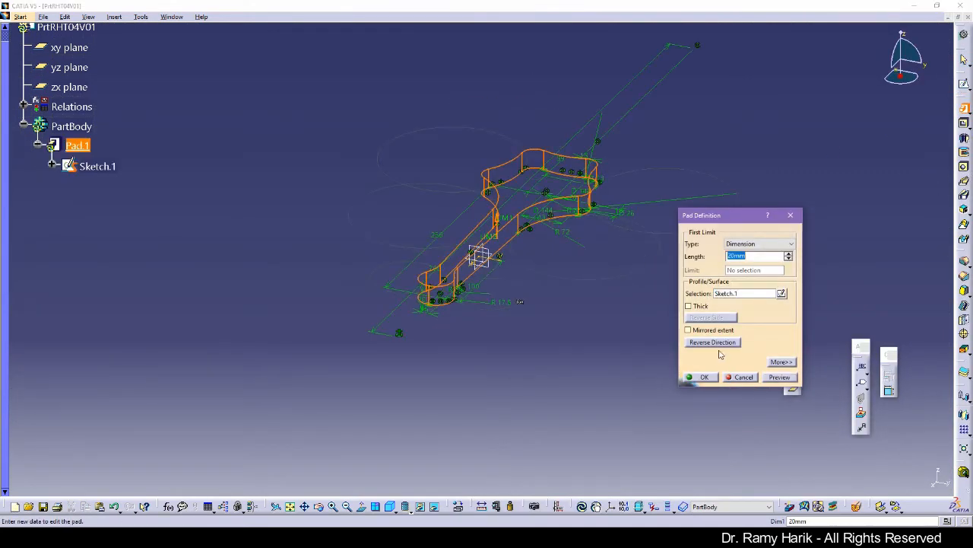
click(704, 377)
click(582, 338)
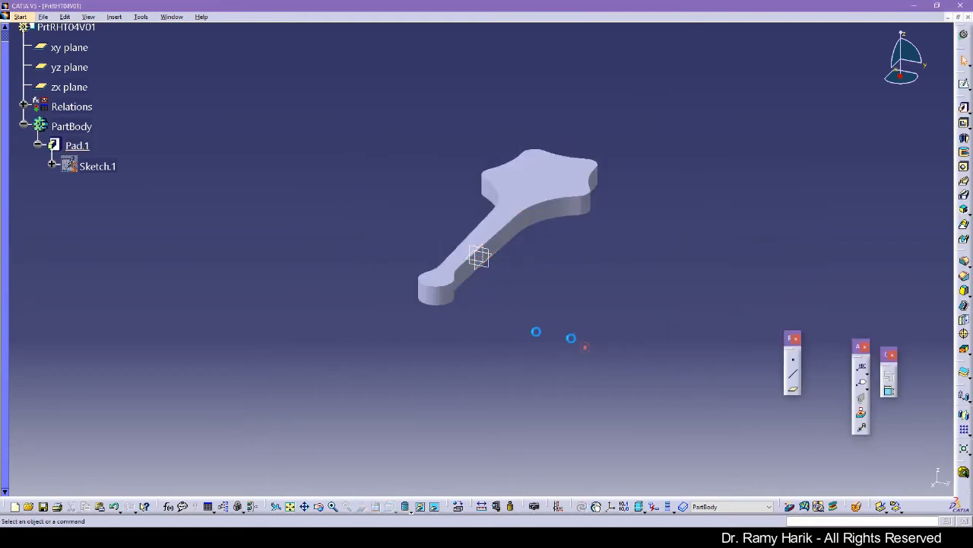
Step: Reopen the pad's profile sketch to review its geometry and constraints, and exit it without edits
click(97, 165)
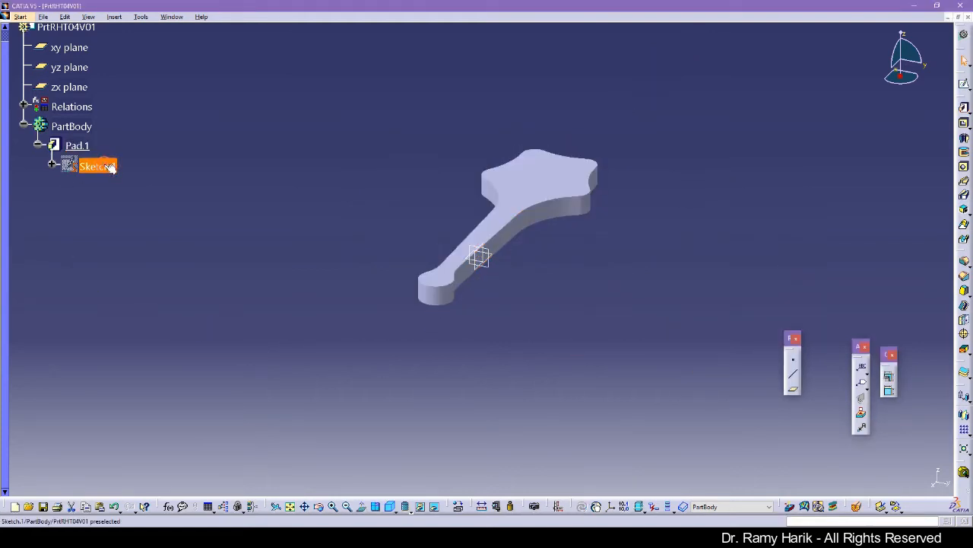
double_click(99, 165)
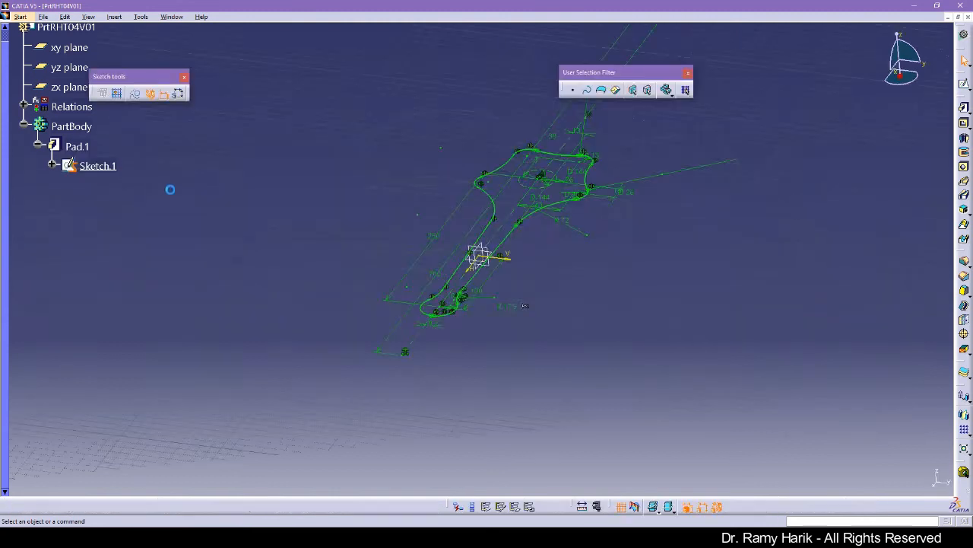
click(0, 336)
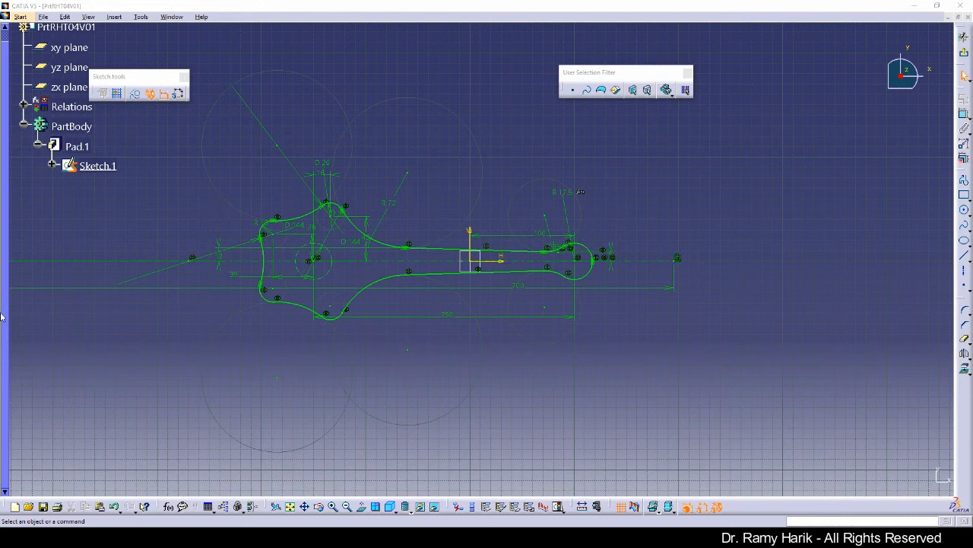
click(964, 55)
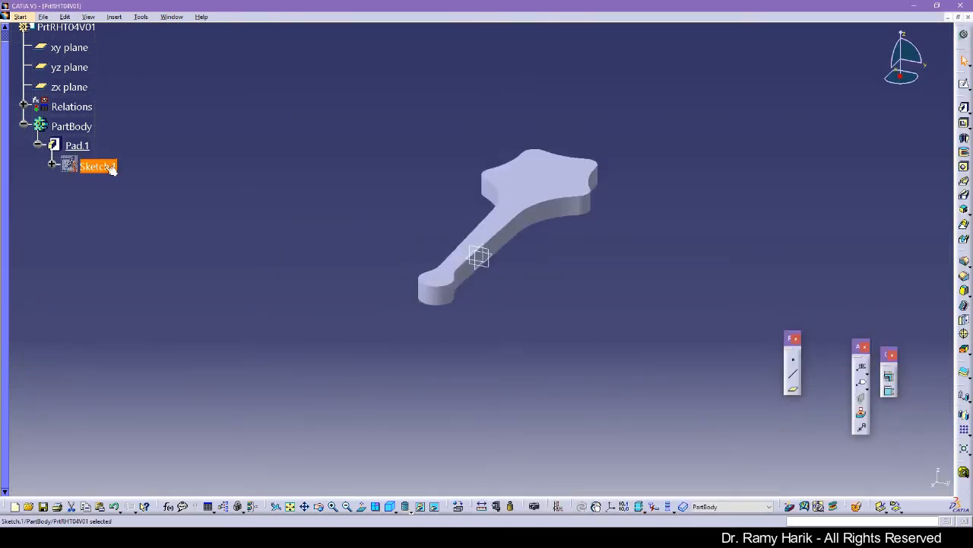
Step: Set the pad's length to 7 mm
double_click(77, 145)
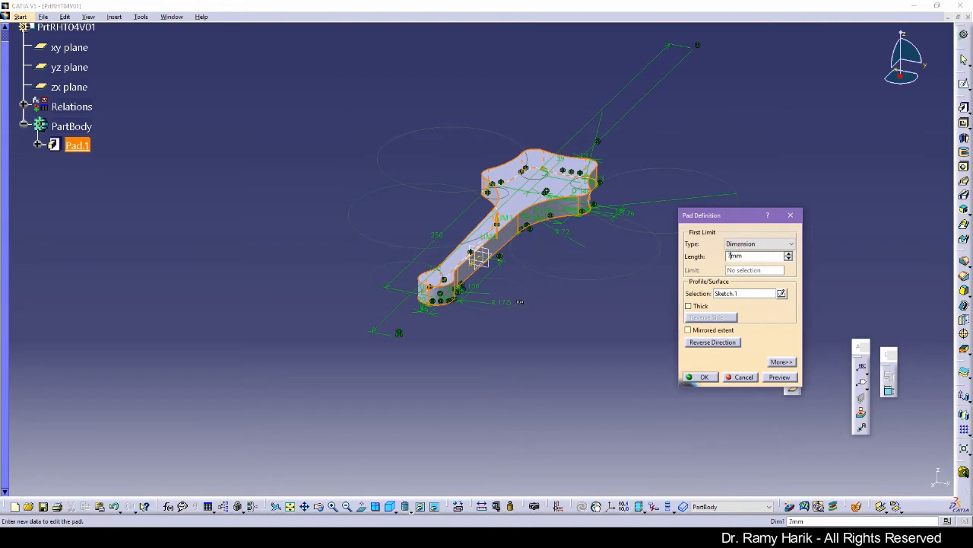
key(Return)
click(651, 283)
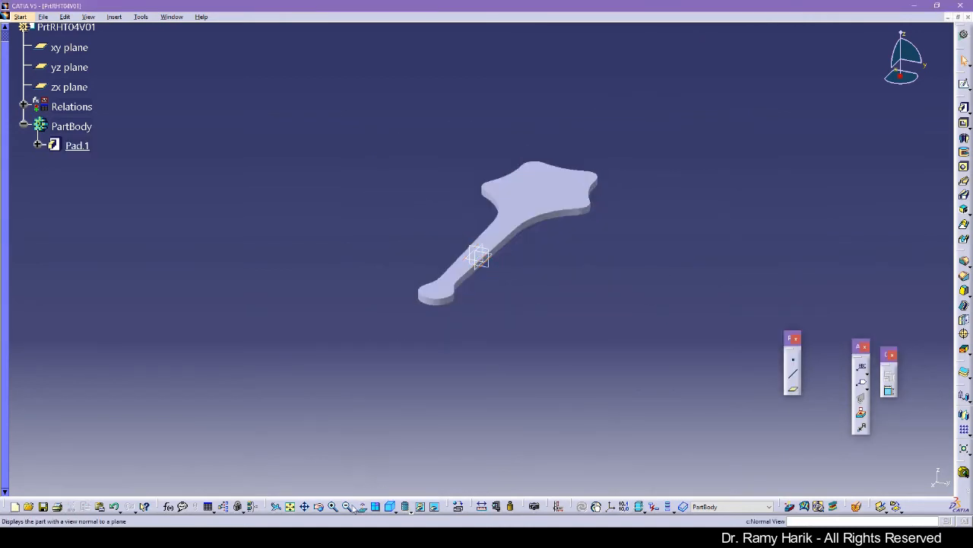
middle_drag(540, 388, 391, 352)
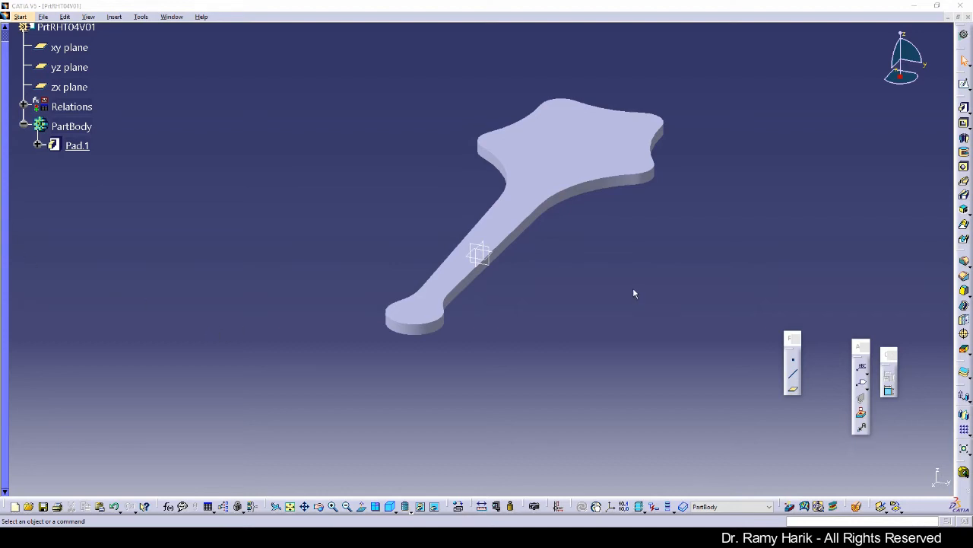
Step: Start a new sketch on the top face of the wrench pad
click(567, 158)
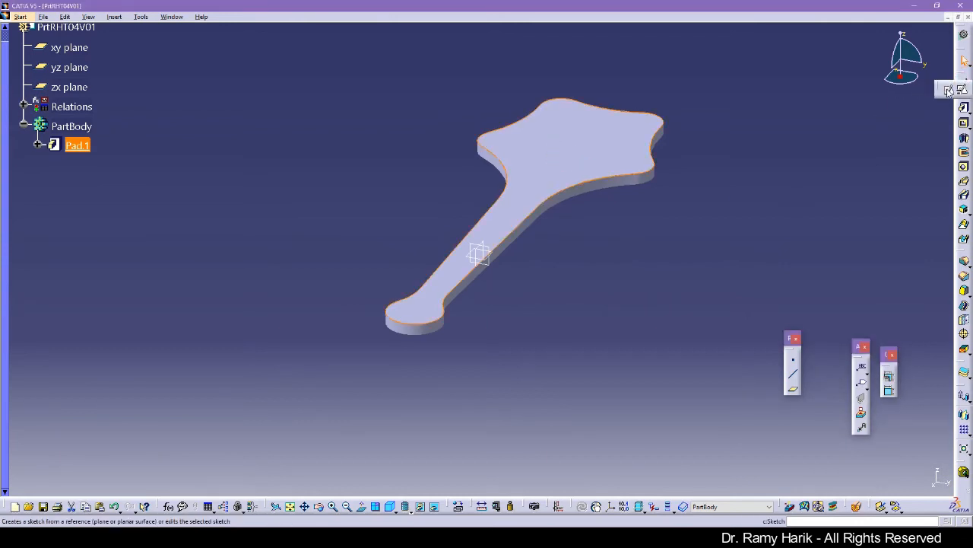
click(962, 87)
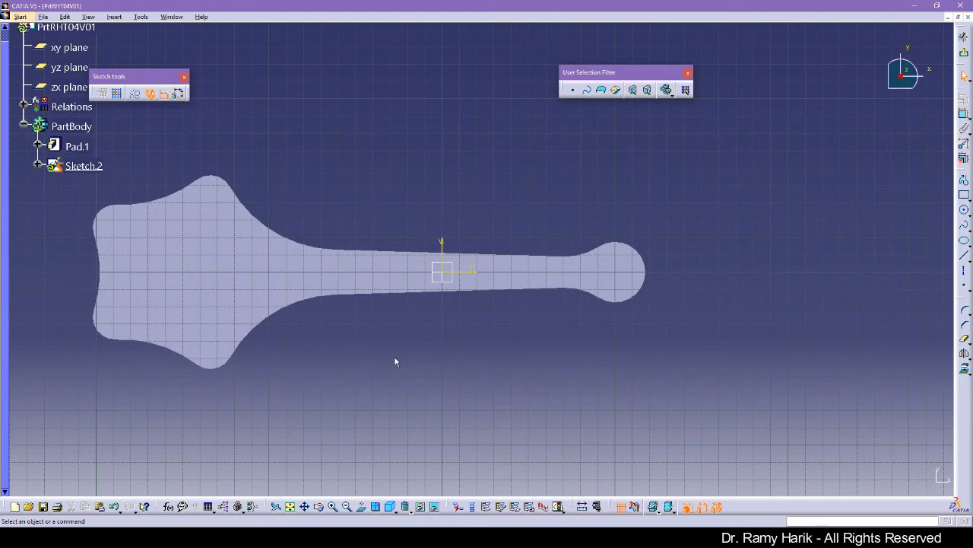
ctrl+middle_drag(572, 222, 509, 229)
middle_drag(398, 187, 515, 210)
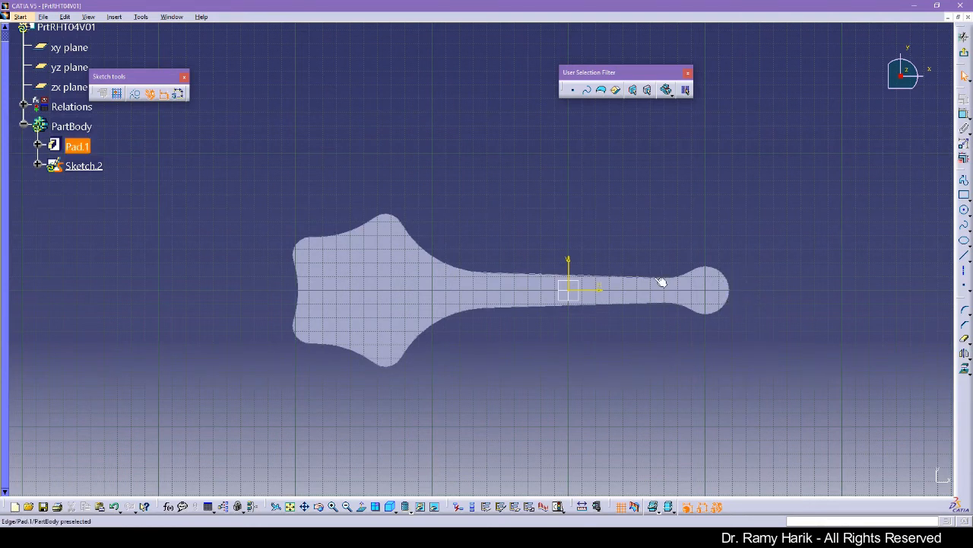
click(1, 272)
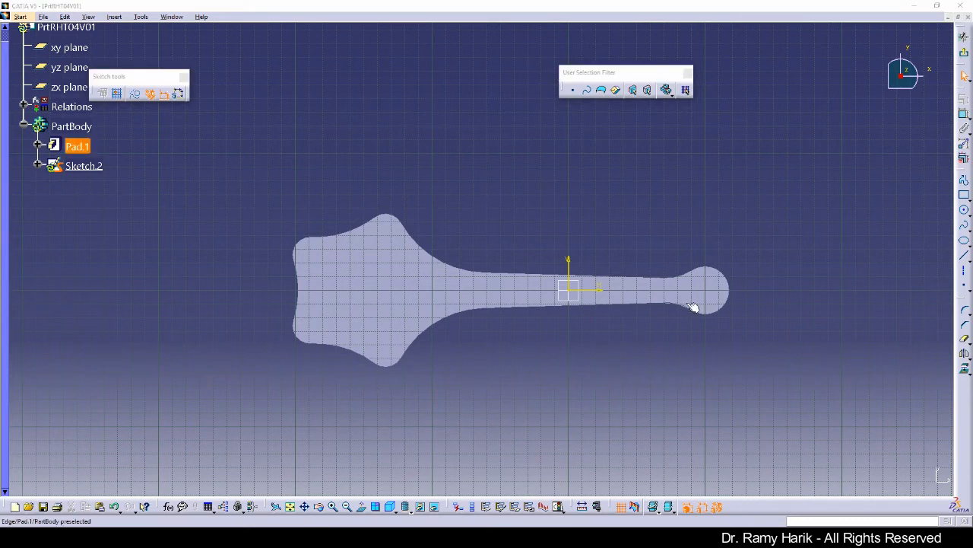
Step: Draw a horizontal axis through the origin, extending past both ends of the wrench pad
click(966, 259)
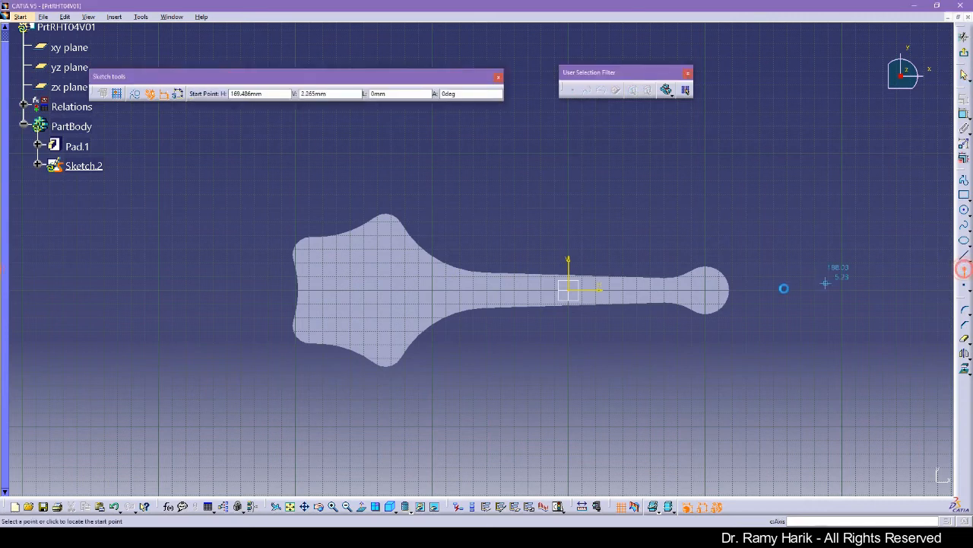
click(803, 290)
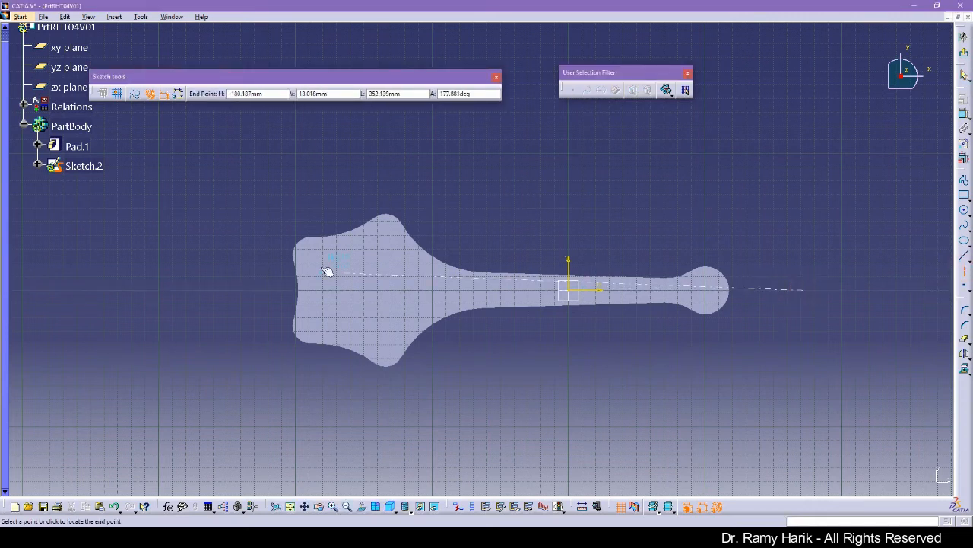
click(143, 289)
click(265, 374)
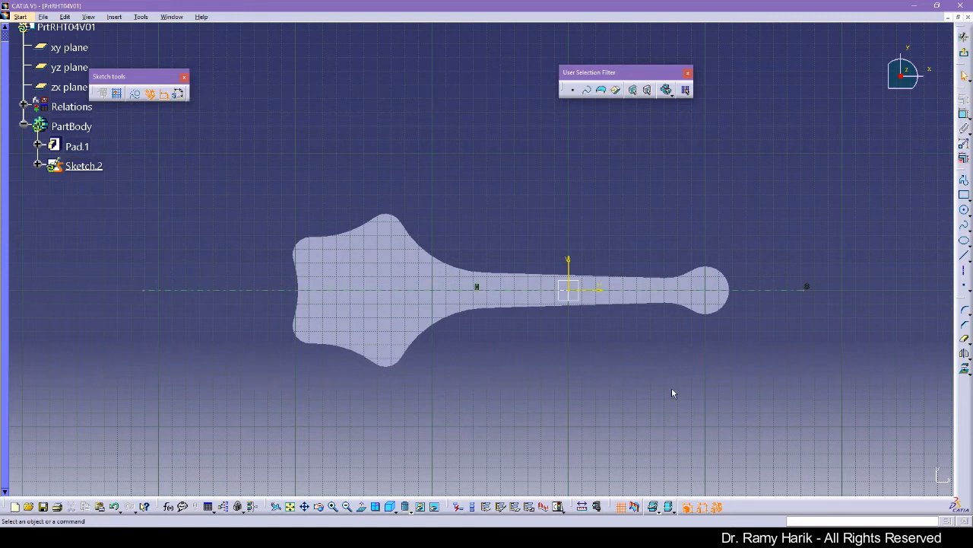
Step: Project the upper rounded edge of the pad's small end into the sketch as construction geometry
click(727, 276)
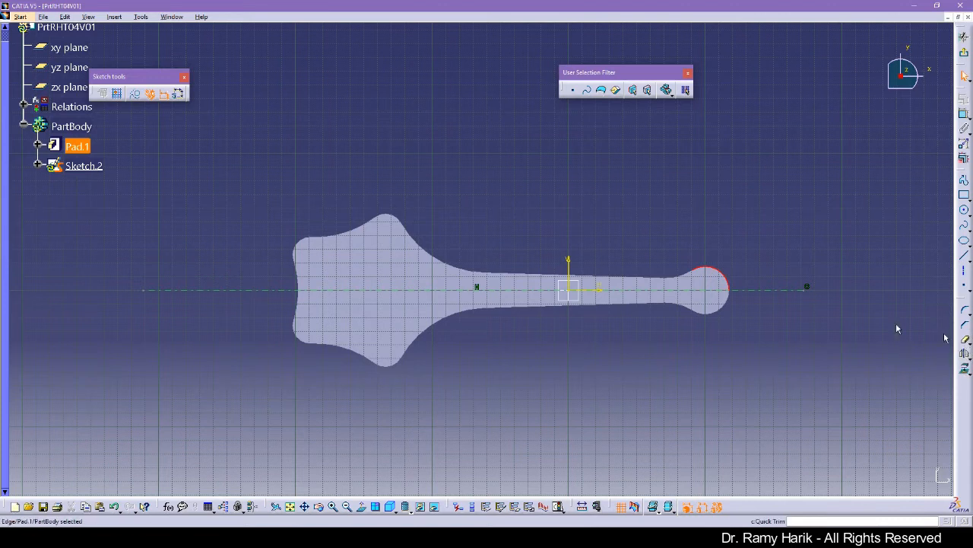
click(965, 368)
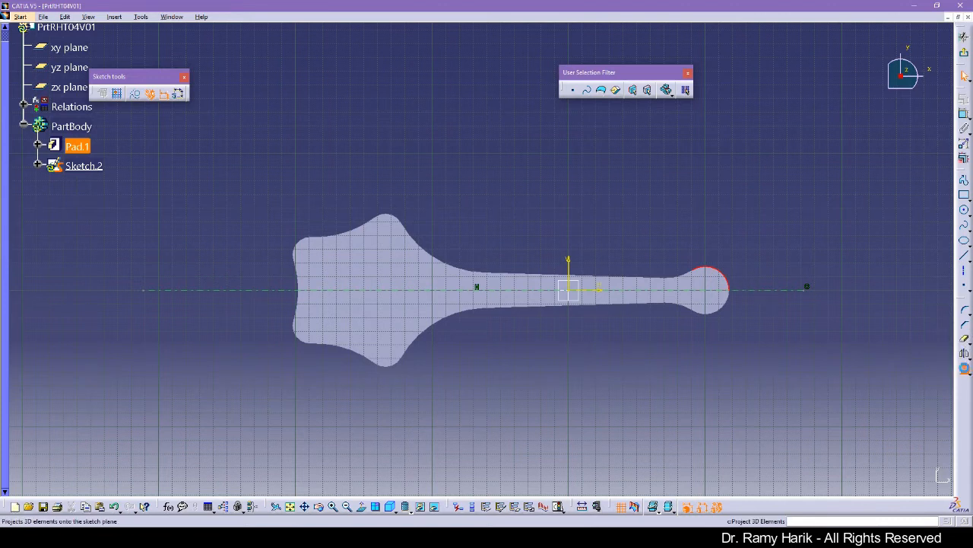
click(830, 353)
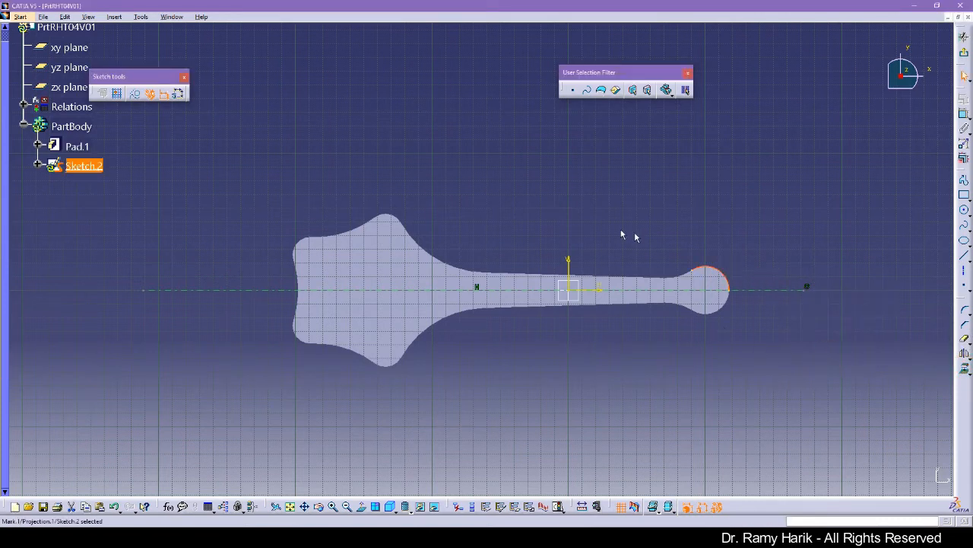
click(523, 180)
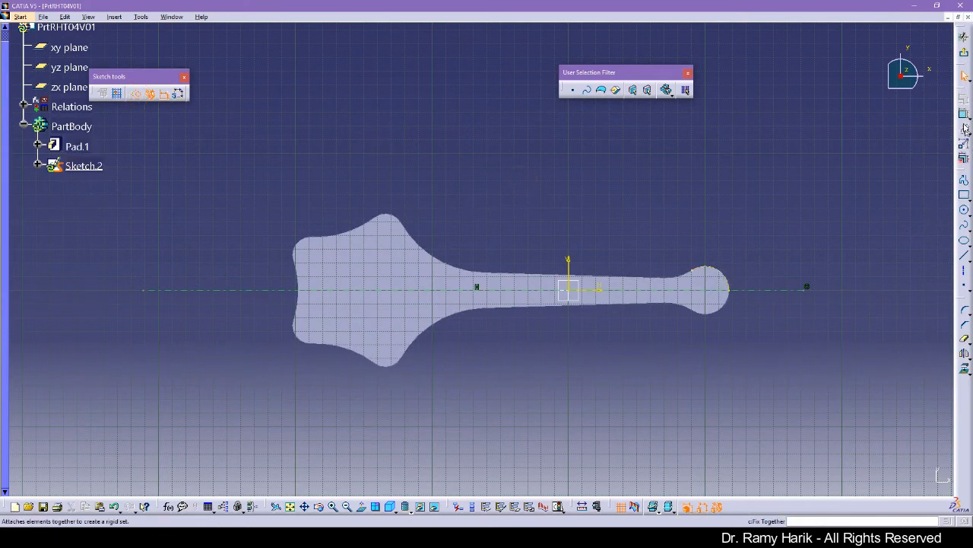
Step: Draw a circle about 26 mm in diameter, centred on the axis near the pad's small end
click(965, 212)
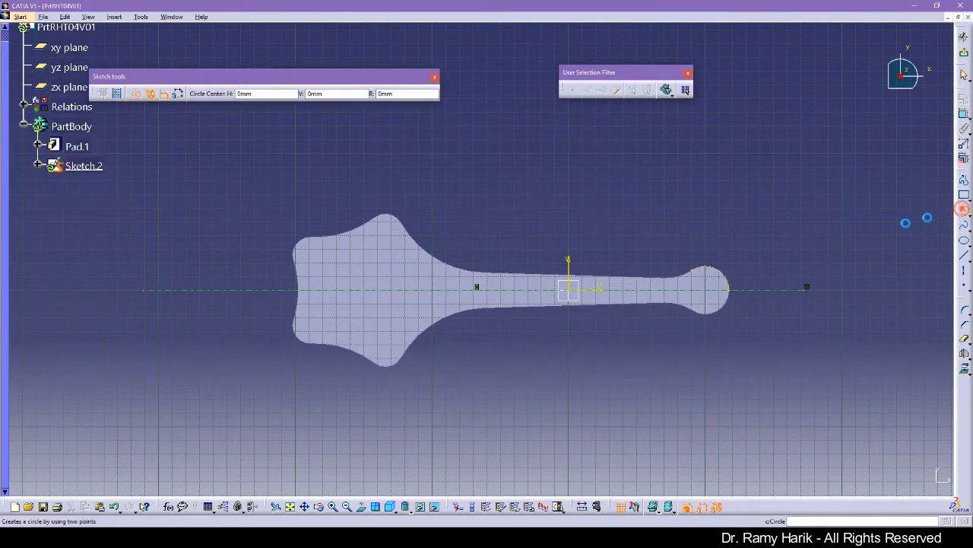
click(693, 306)
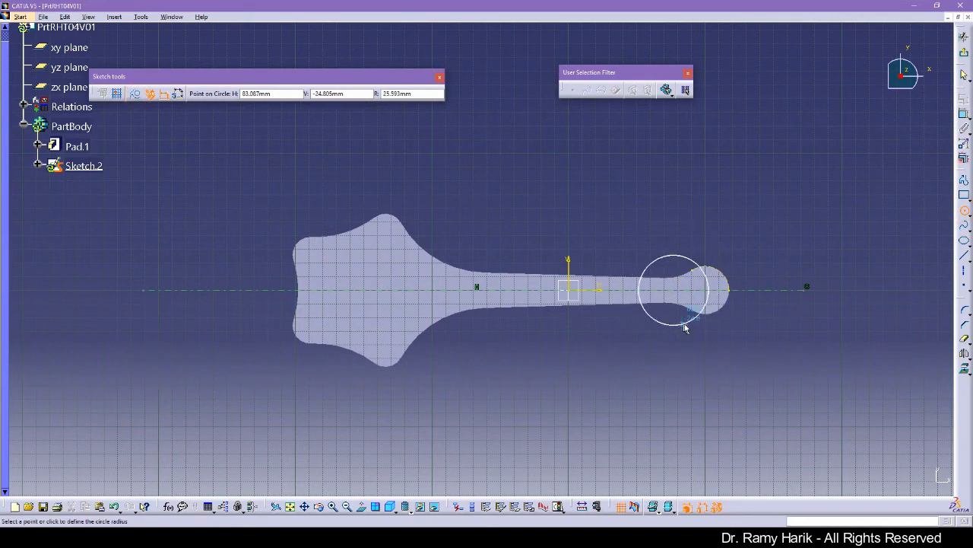
click(691, 284)
click(683, 246)
Step: Constrain the circle to be concentric with the projected small-end arc
click(964, 114)
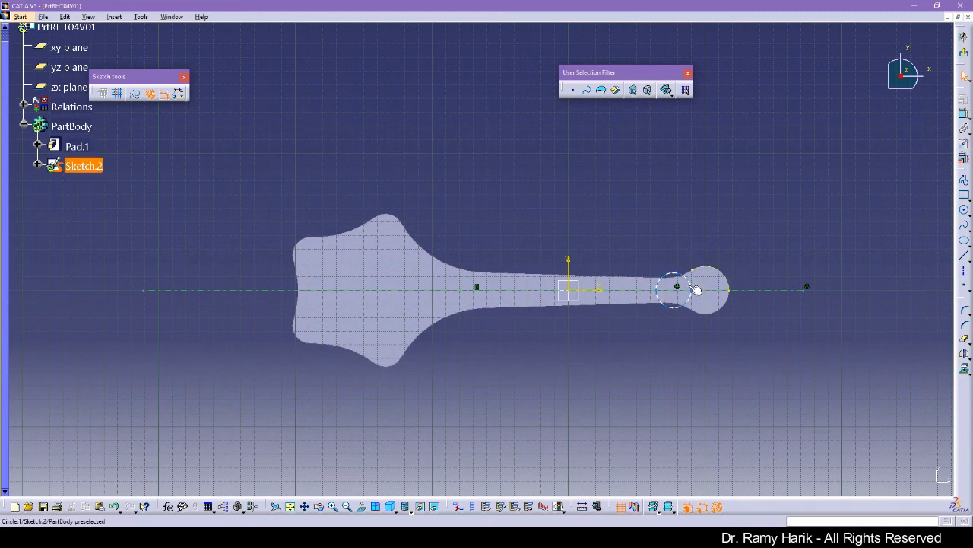
ctrl+click(731, 280)
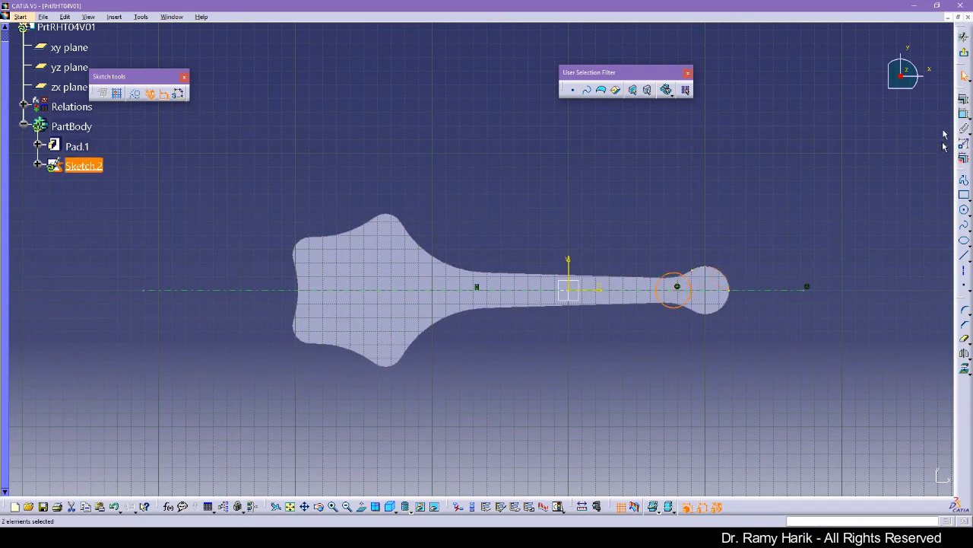
click(965, 101)
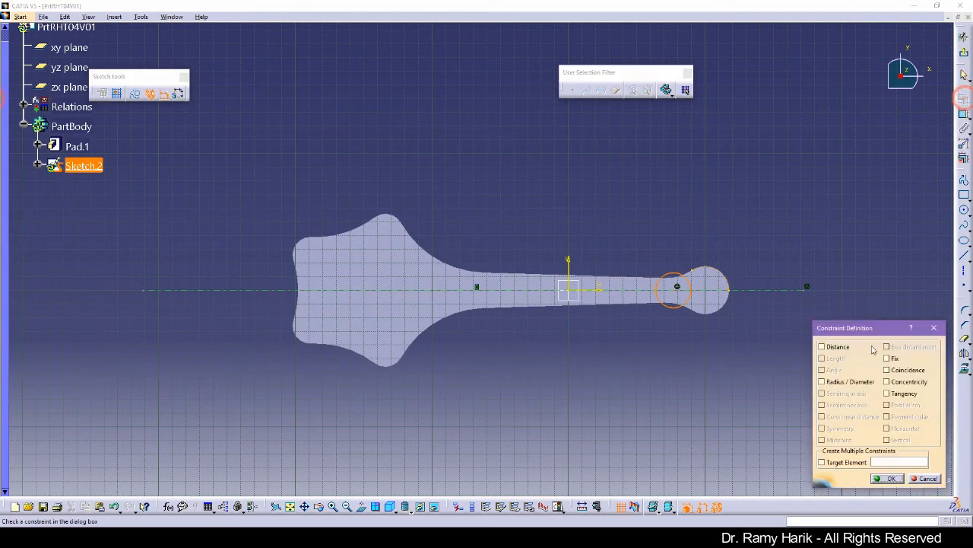
click(892, 384)
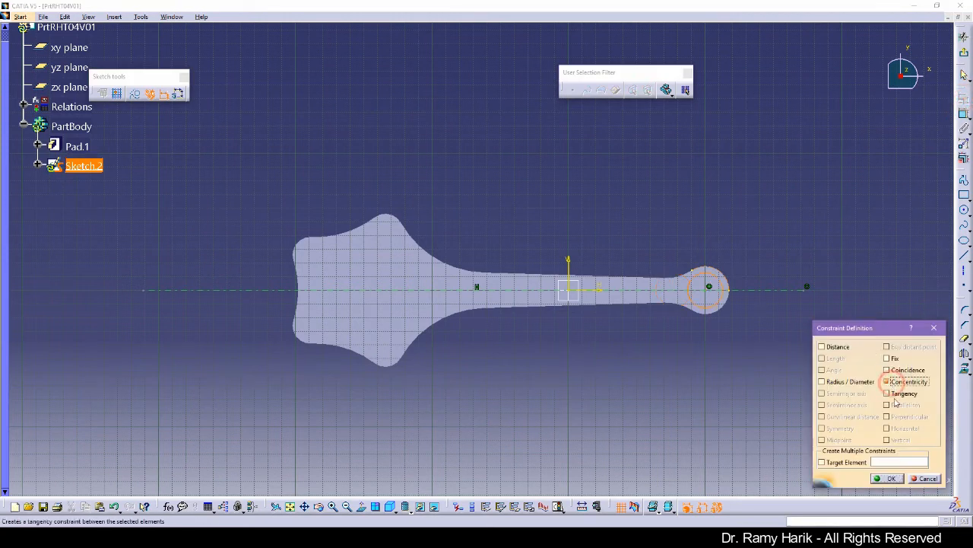
click(874, 480)
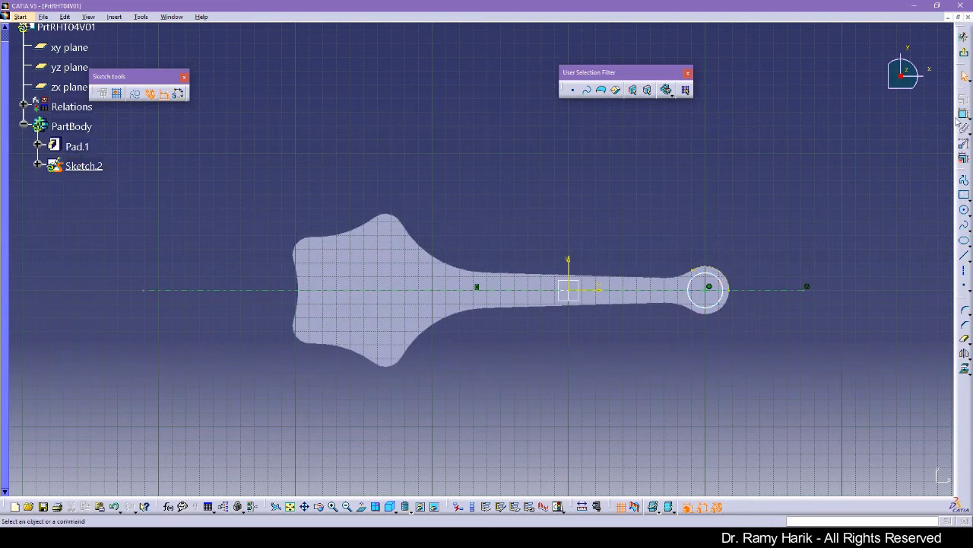
Step: Dimension the small-end circle's diameter and the projected arc's radius
click(722, 282)
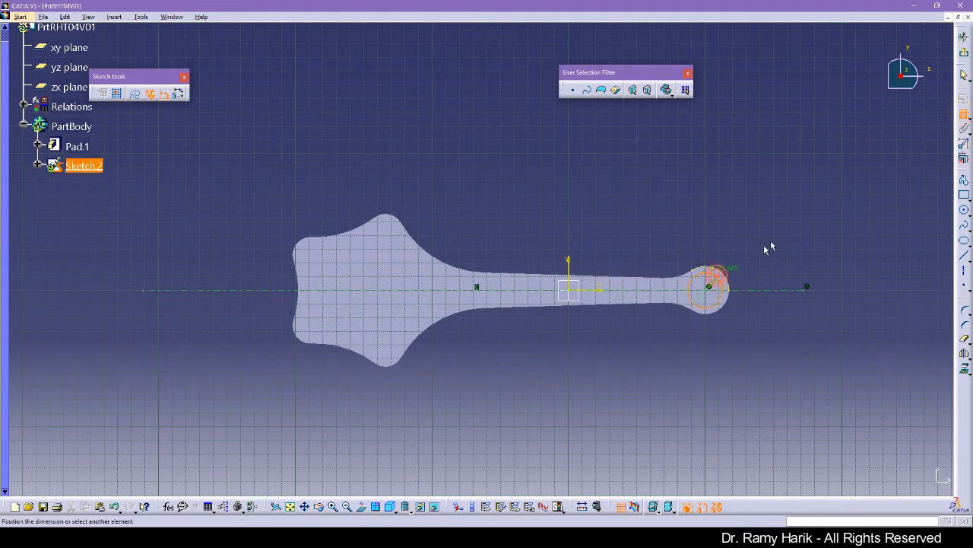
double_click(784, 236)
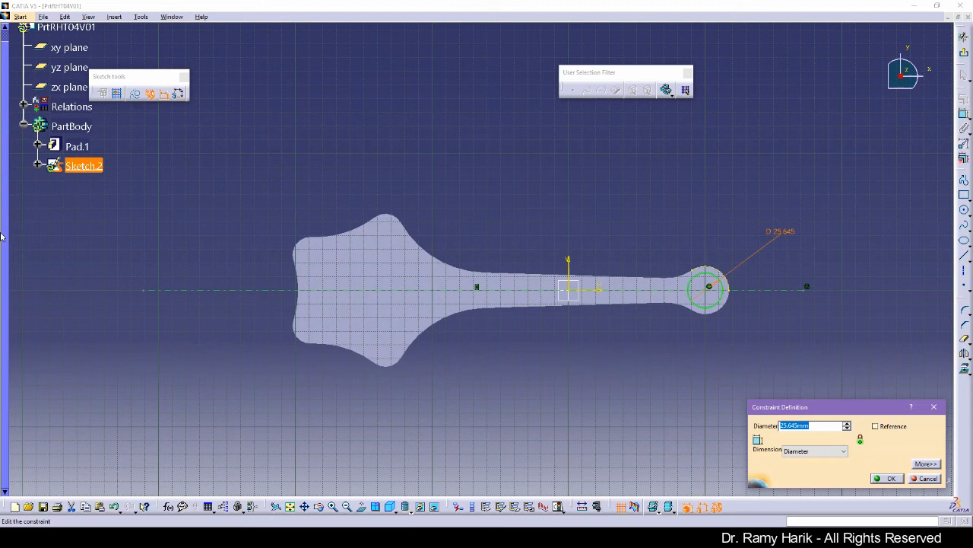
click(925, 479)
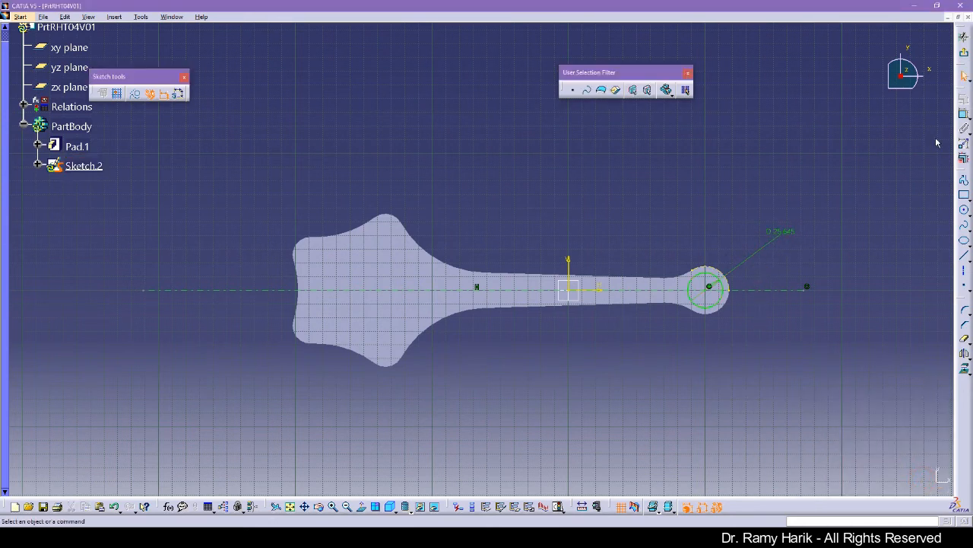
click(718, 273)
click(737, 205)
click(767, 335)
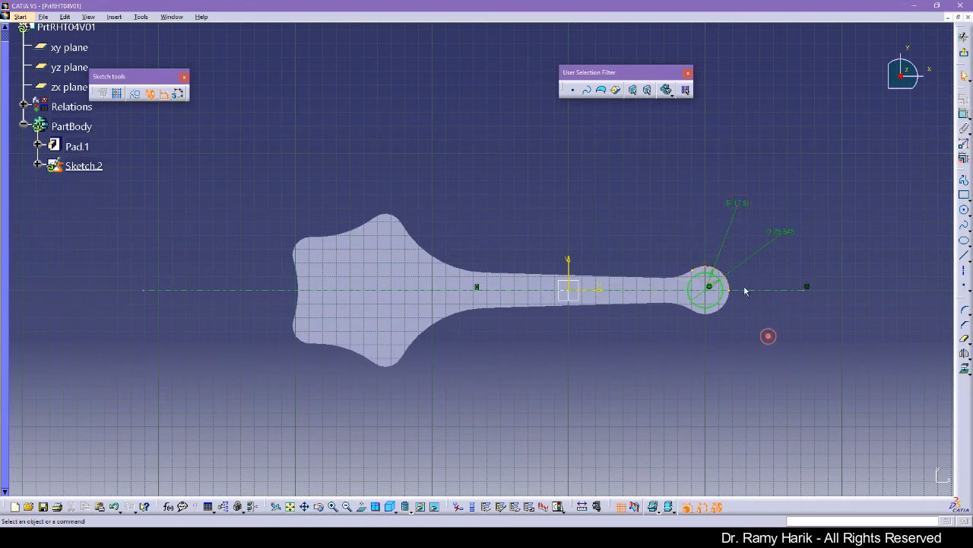
Step: Switch the small-end circle's dimension from diameter to radius
double_click(791, 238)
click(843, 451)
click(801, 466)
click(809, 451)
click(802, 459)
Step: Drive the small-end circle's radius with a formula that makes it equal to the projected arc's radius
right_click(819, 426)
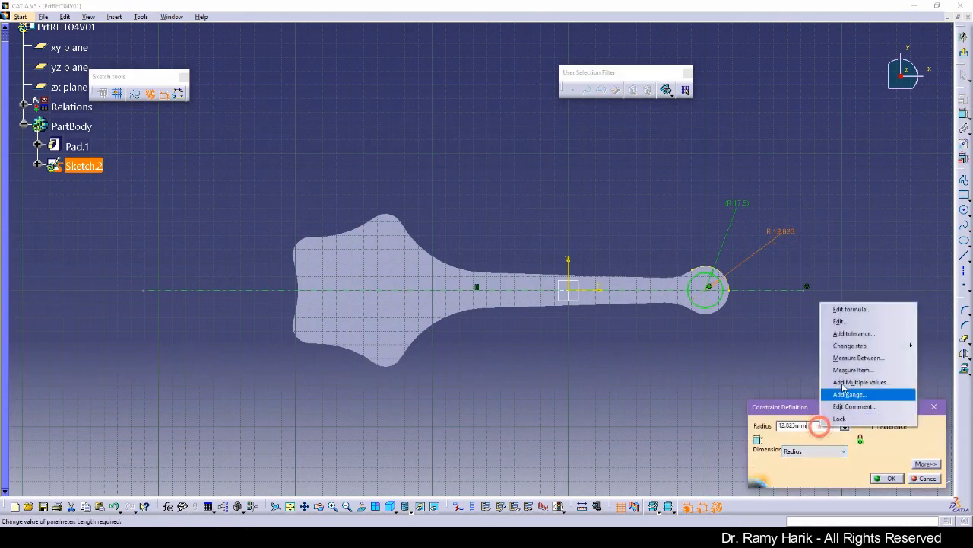
click(850, 309)
click(739, 202)
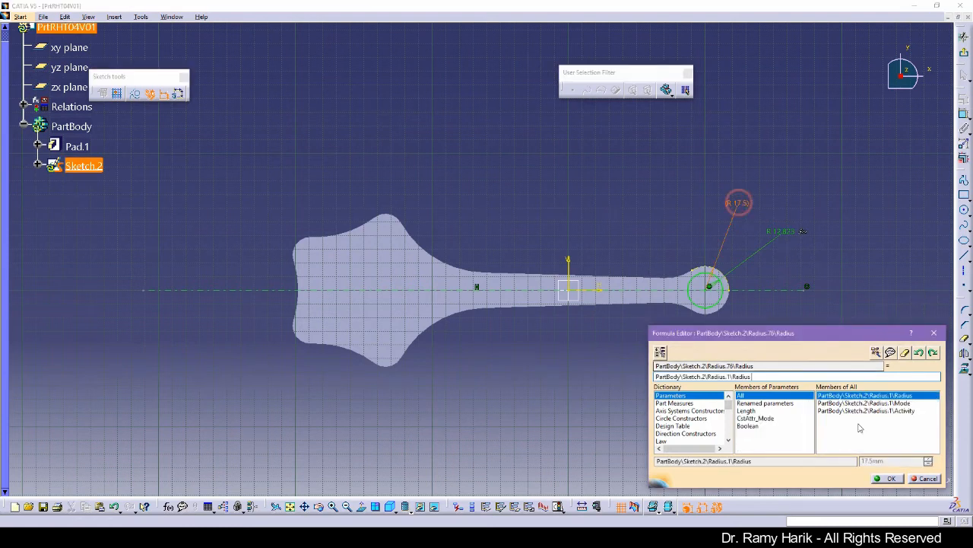
click(887, 478)
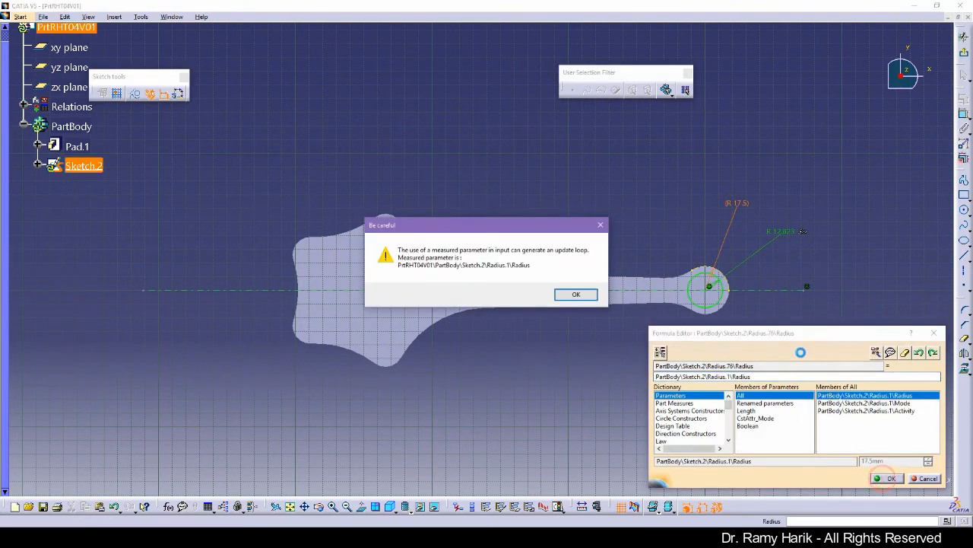
click(578, 295)
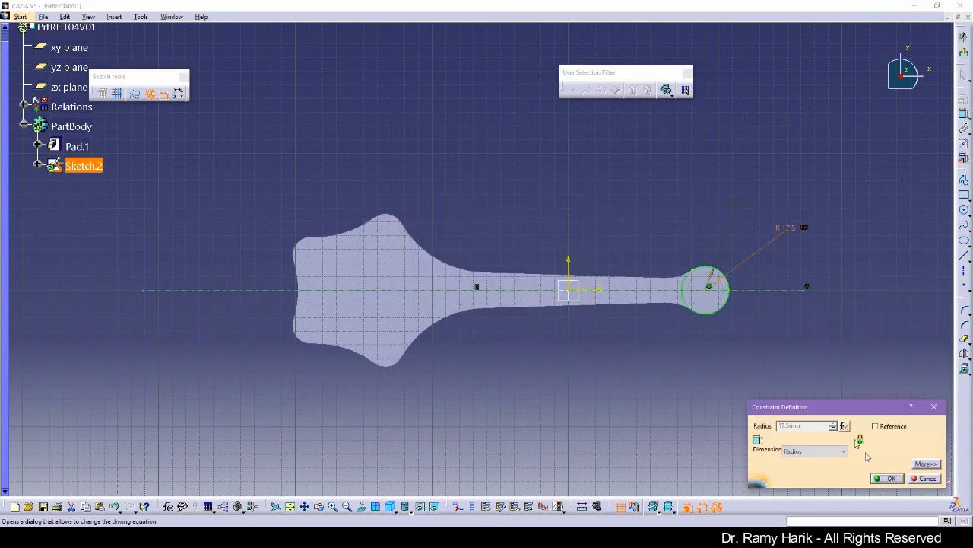
click(896, 478)
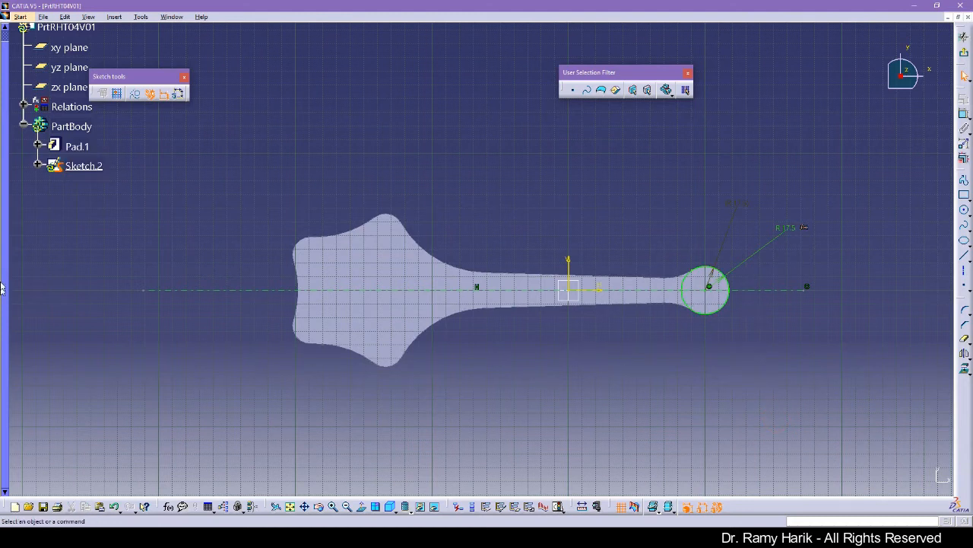
click(2, 247)
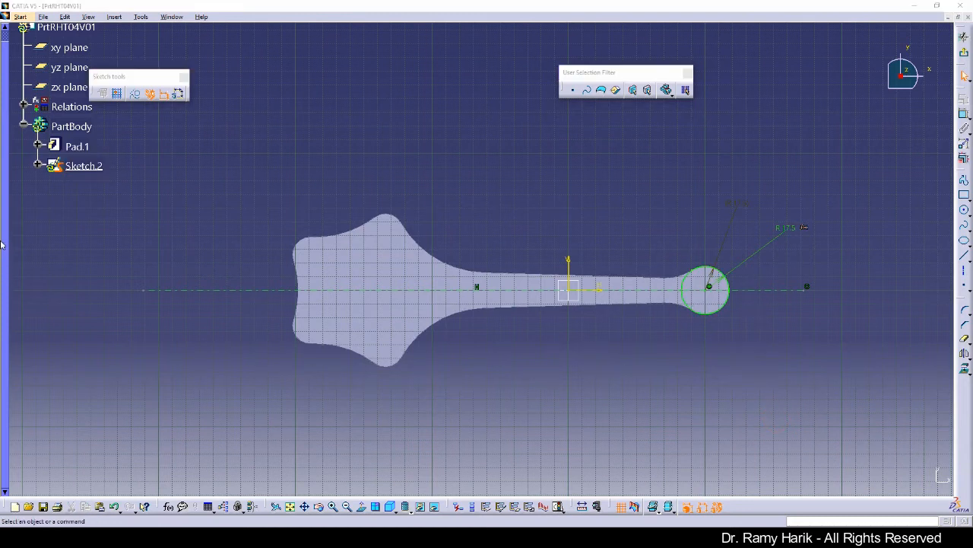
Step: Draw a circle about 54 mm in diameter, centred on the axis in the pad's wide end
click(964, 210)
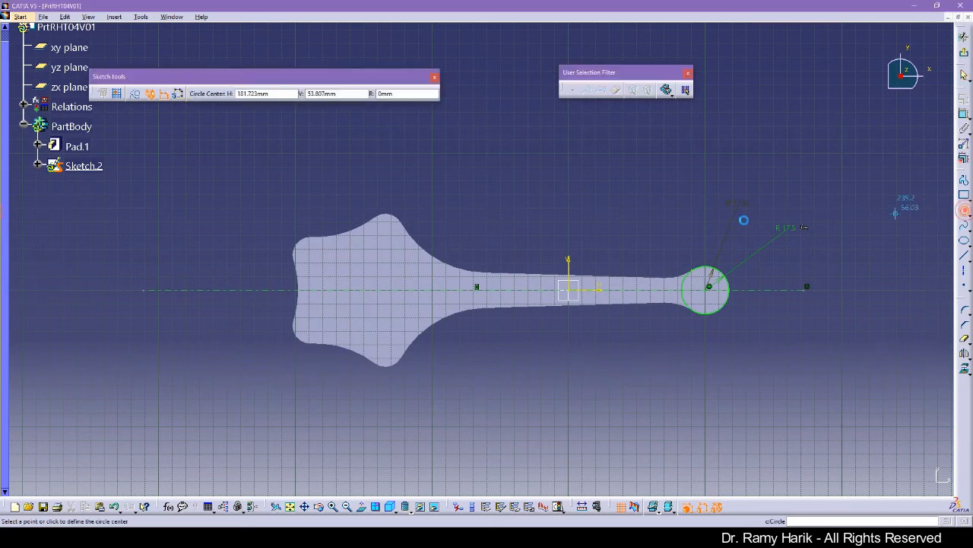
click(375, 287)
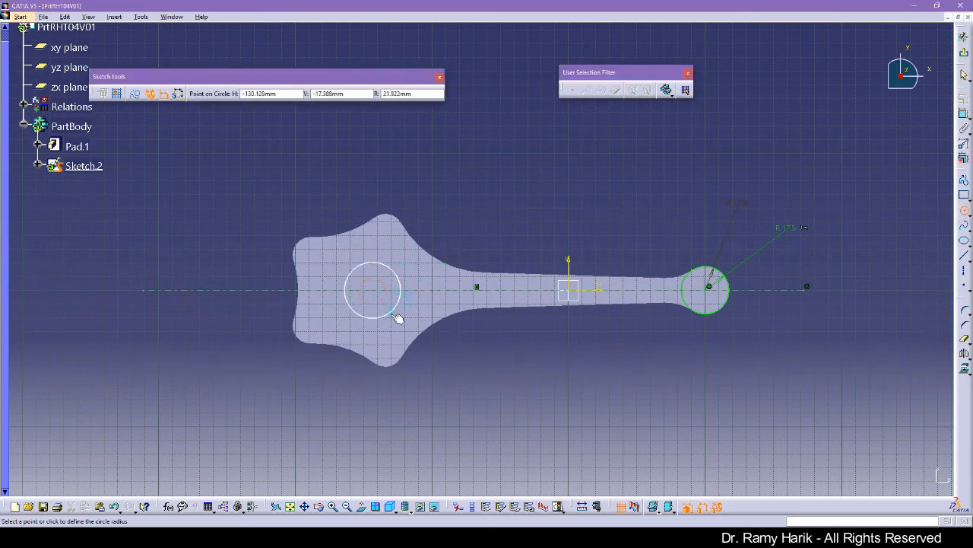
click(396, 319)
click(532, 206)
Step: Try to dimension the wide-end circle's diameter and dismiss the runtime exception dialog
click(964, 114)
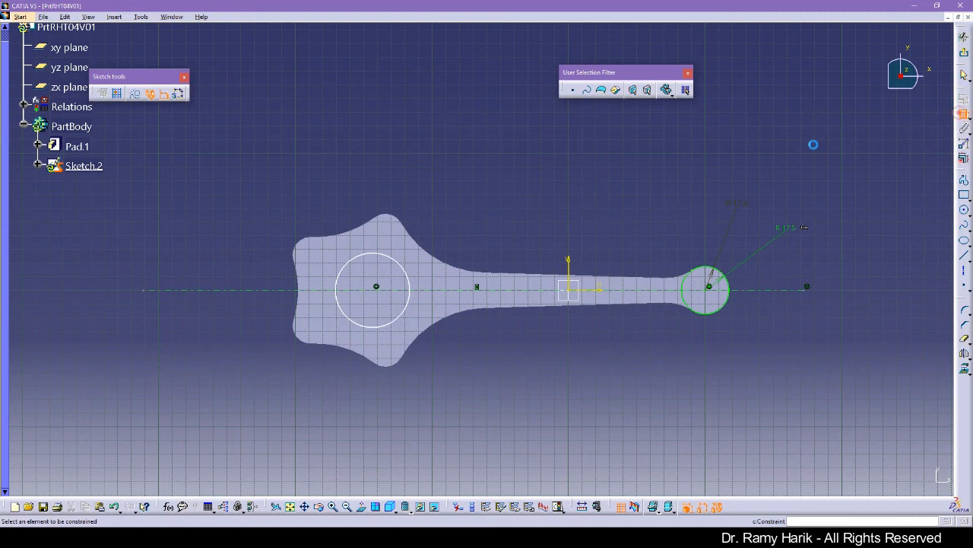
click(374, 254)
click(320, 170)
click(505, 294)
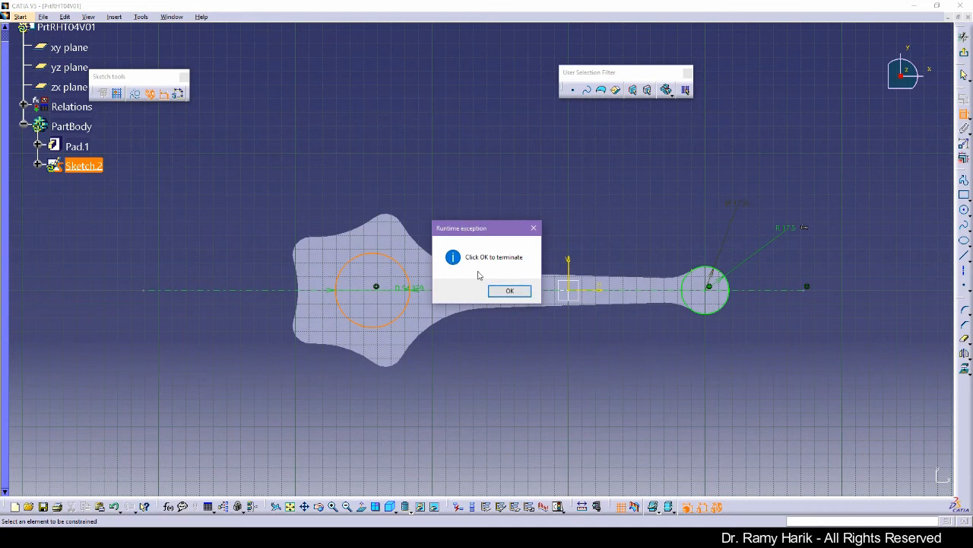
click(510, 292)
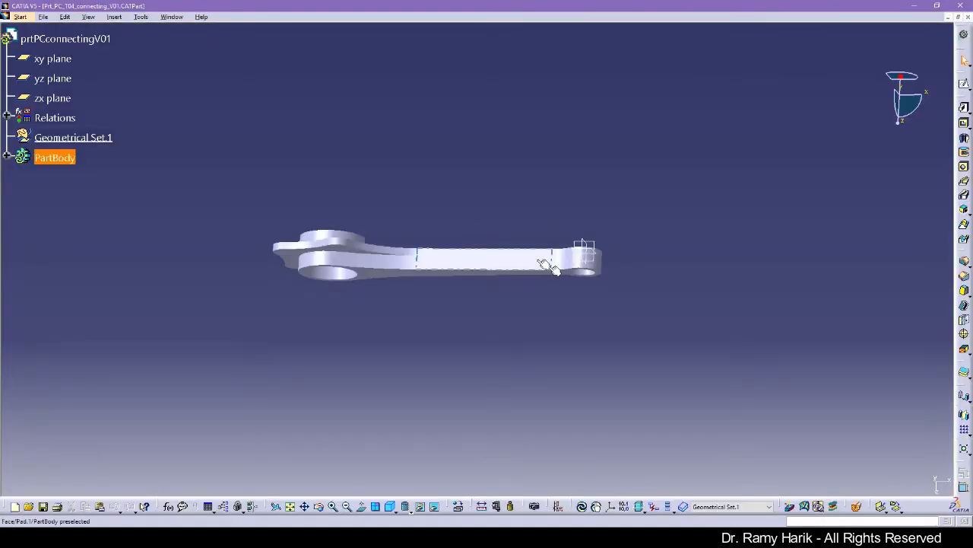
Step: Review the first pad's profile sketch in the finished connecting rod part, exit it, and inspect the solid
click(6, 157)
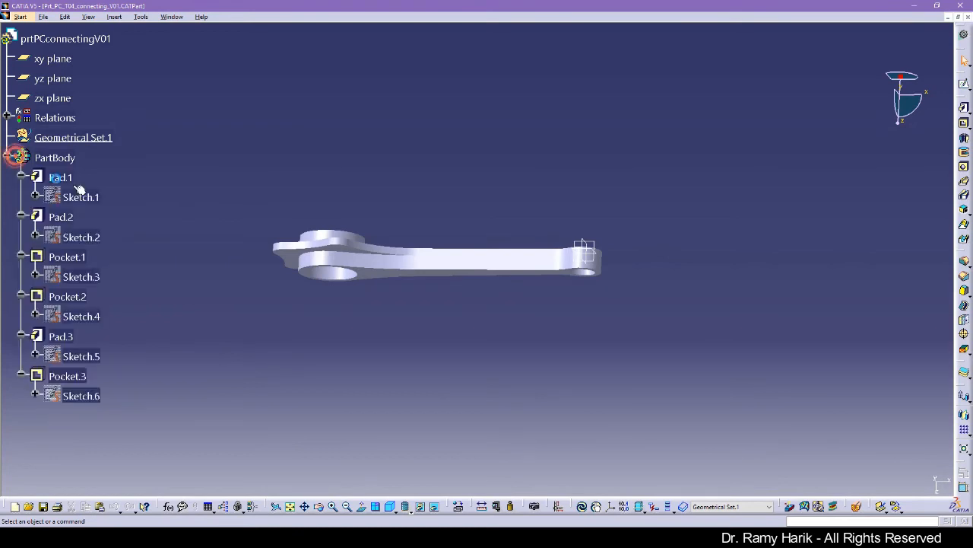
click(79, 196)
double_click(91, 199)
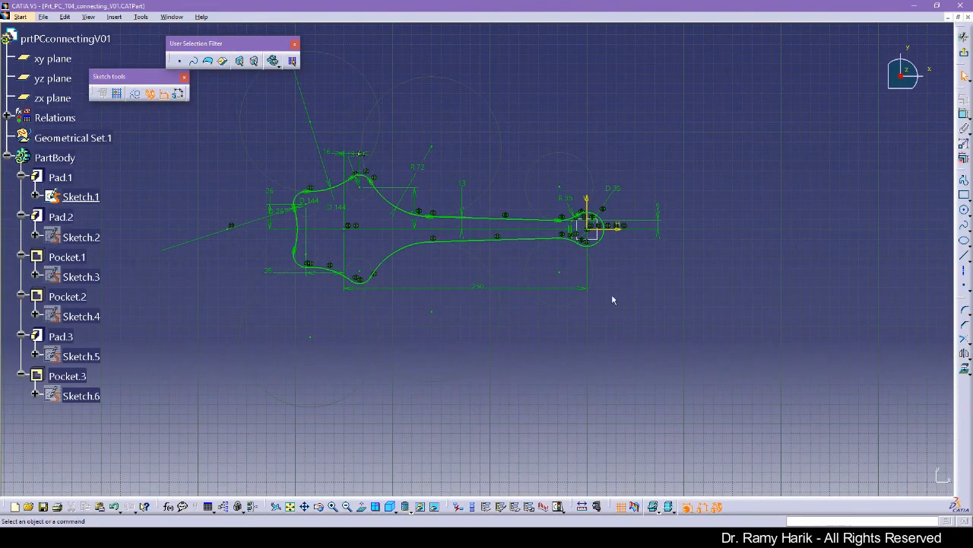
click(964, 53)
middle_drag(387, 336, 283, 257)
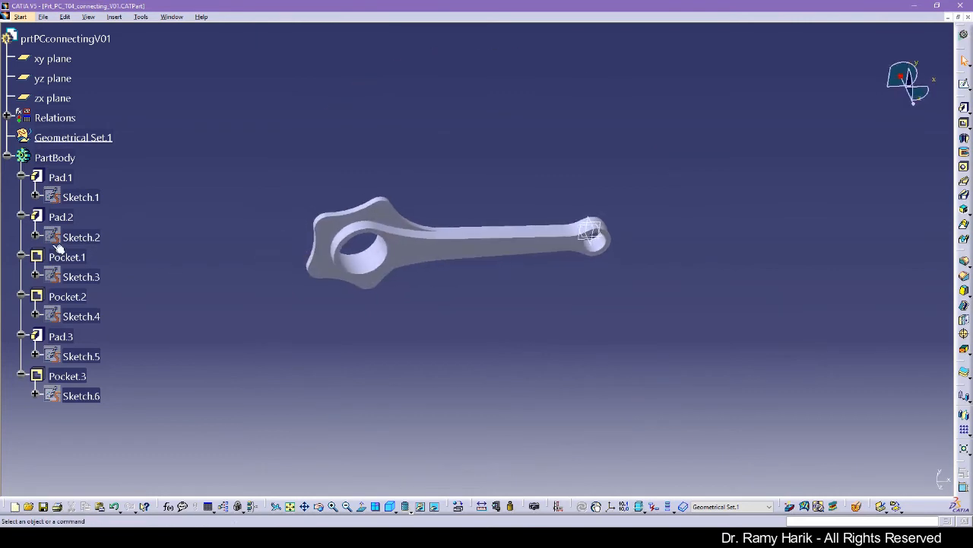
Step: Save the connecting rod part under the new name Prt_PC_T04_connecting_V01_delete.CATPart
click(43, 17)
click(75, 94)
click(466, 292)
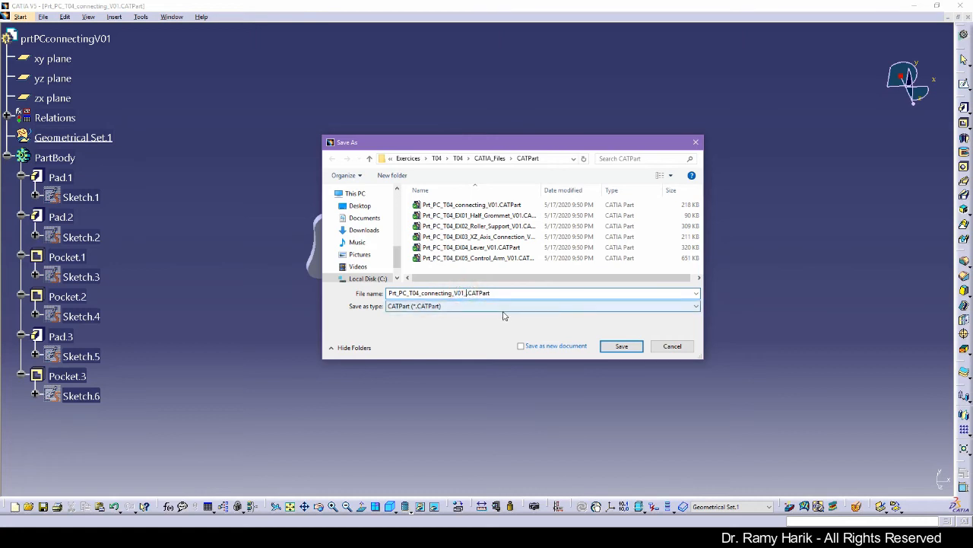
text(_delete)
key(Return)
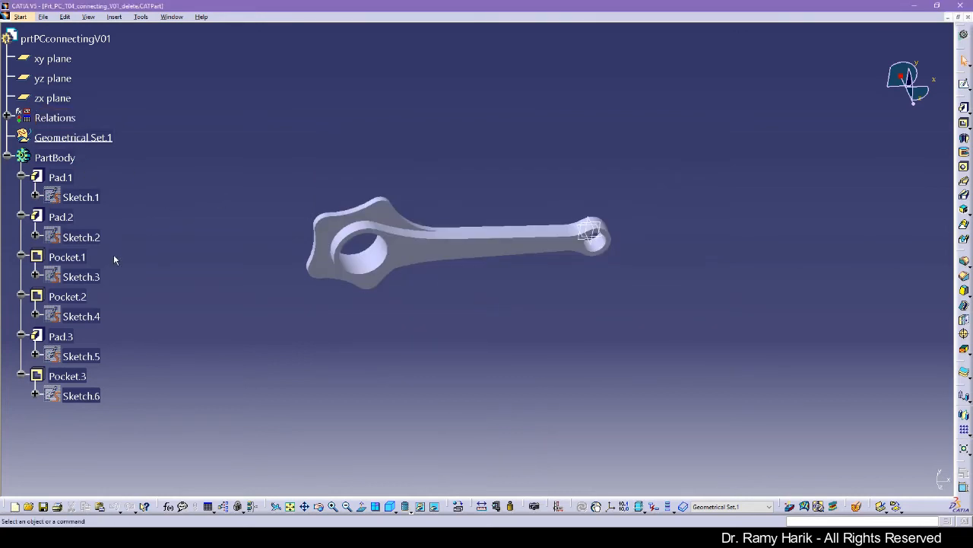
Step: Review the second pad's profile sketch in the finished part and exit it without editing
click(79, 236)
double_click(79, 236)
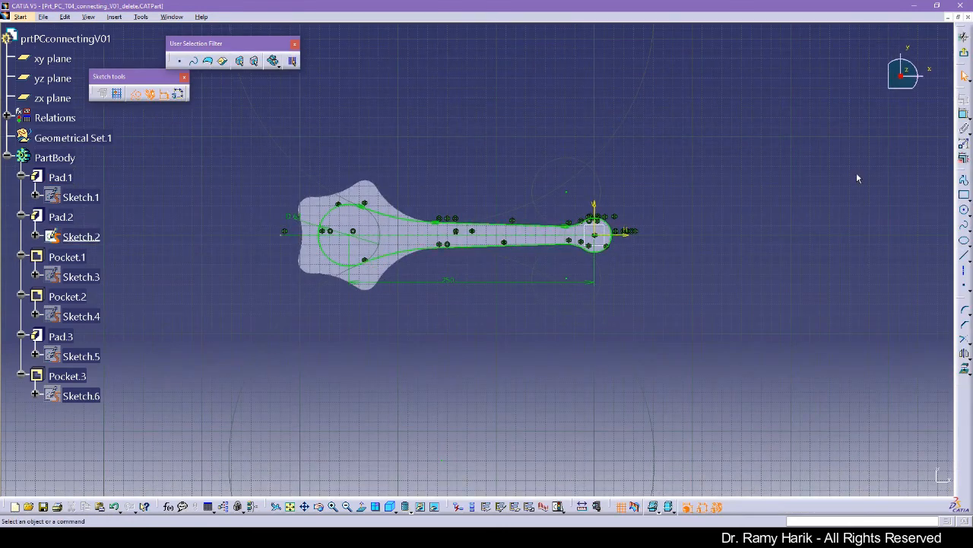
click(964, 38)
Step: Delete every feature from the second pad through the third pocket, including all children and aggregated elements, and save the part
click(61, 217)
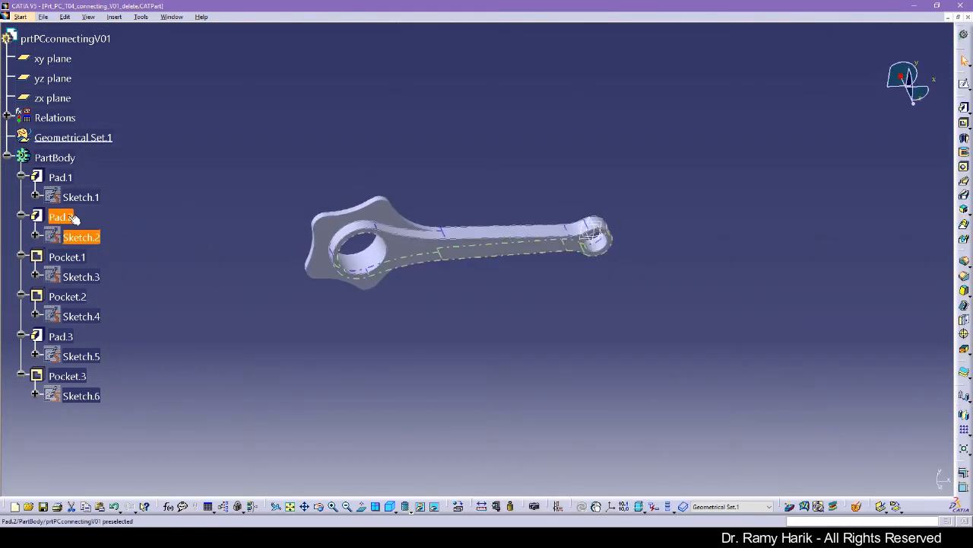
shift+click(70, 376)
right_click(70, 377)
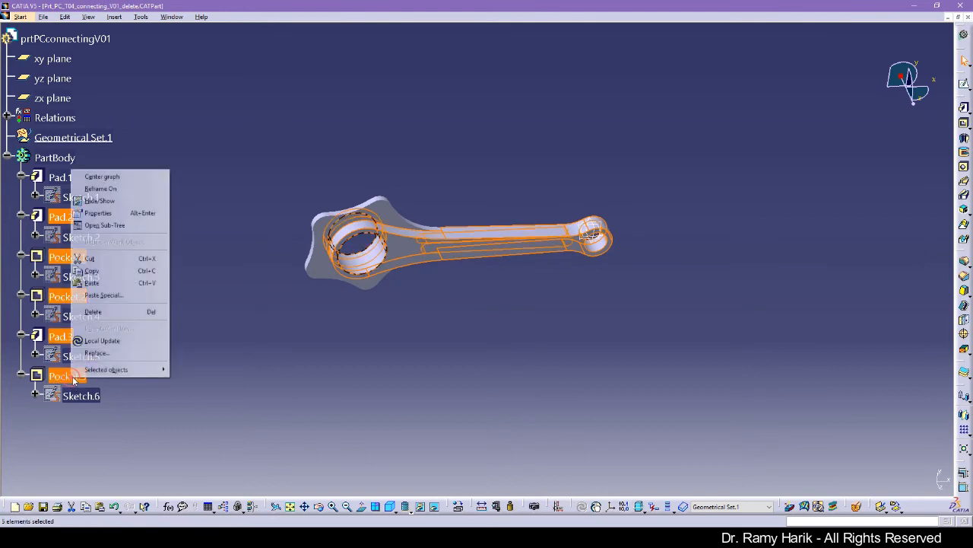
click(107, 313)
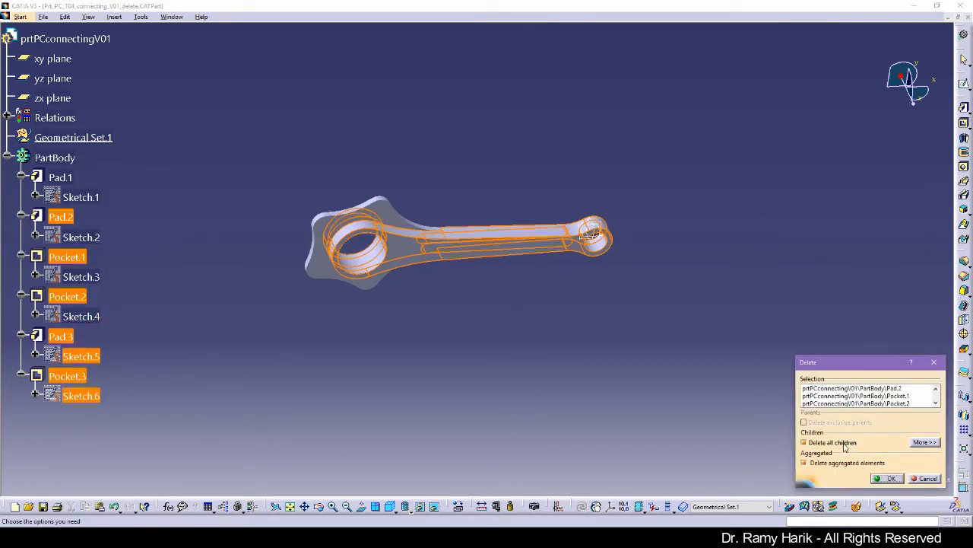
click(888, 477)
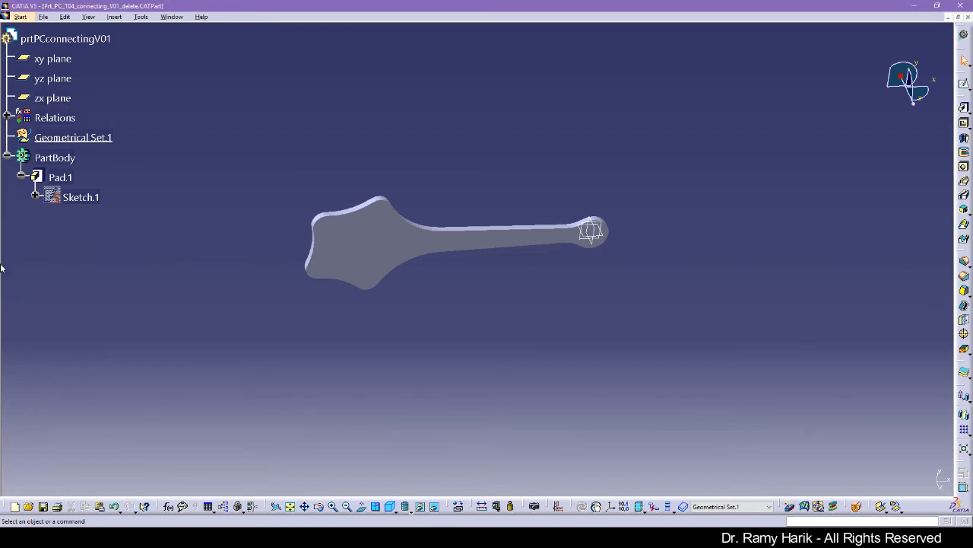
click(44, 17)
click(57, 81)
Step: Start a sketch on the remaining pad's flat face and draw a circle about 27 mm in diameter at the origin in the small end
click(398, 252)
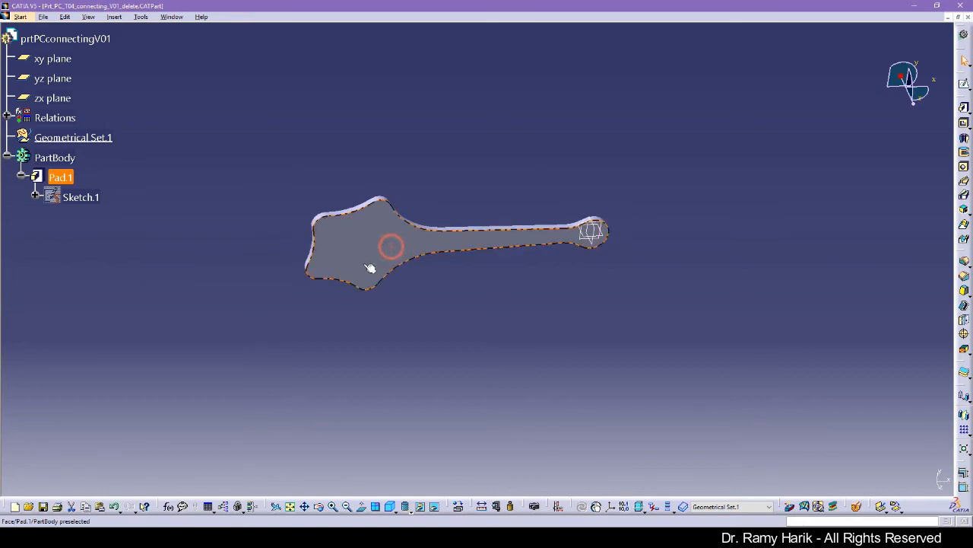
click(964, 84)
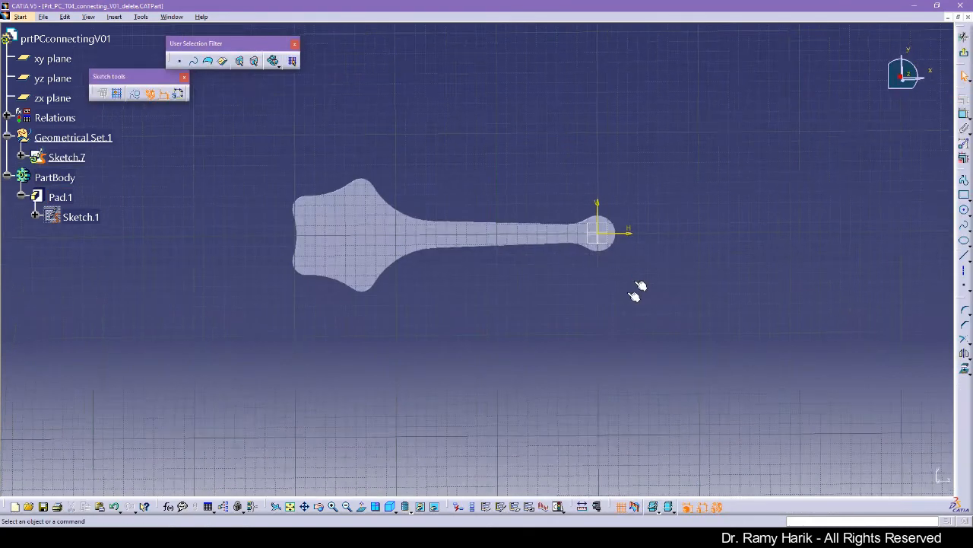
middle_drag(598, 314, 598, 292)
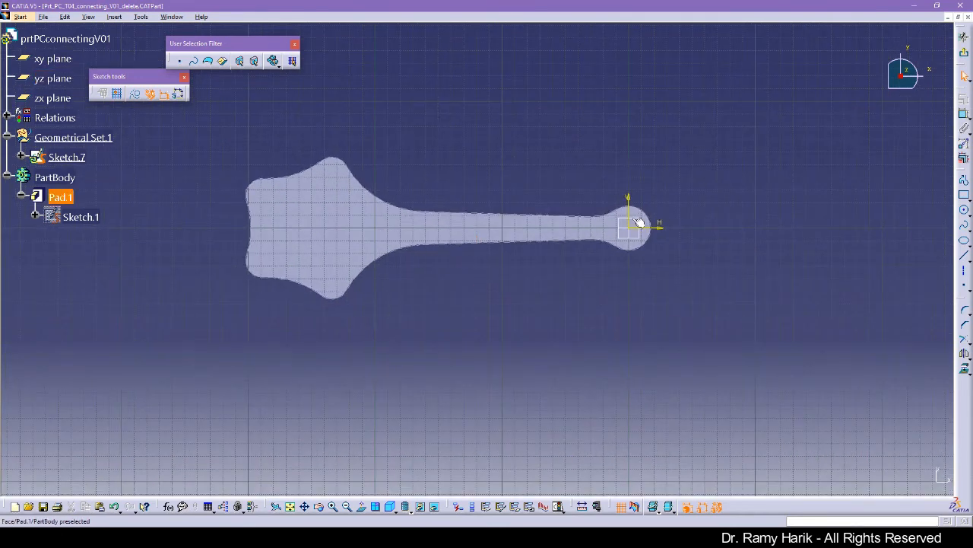
click(965, 211)
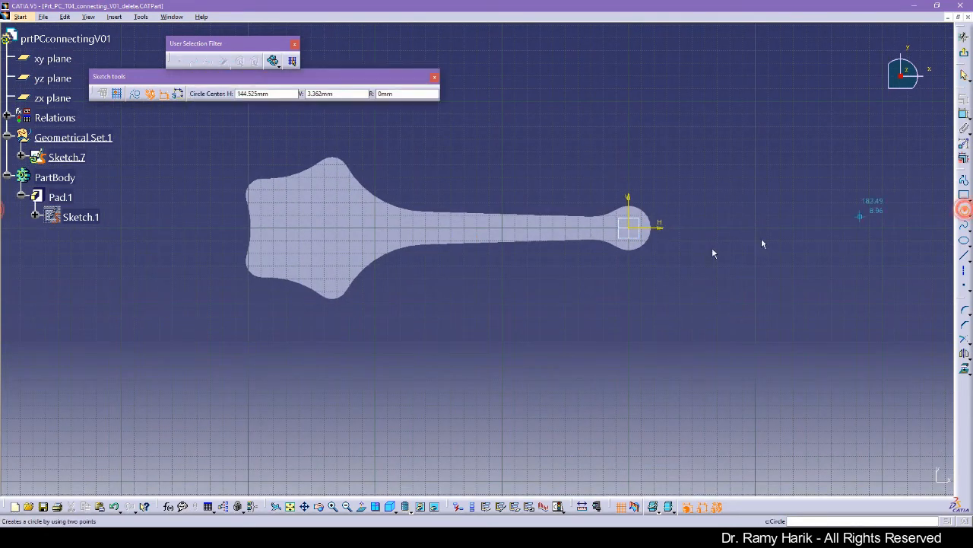
click(631, 228)
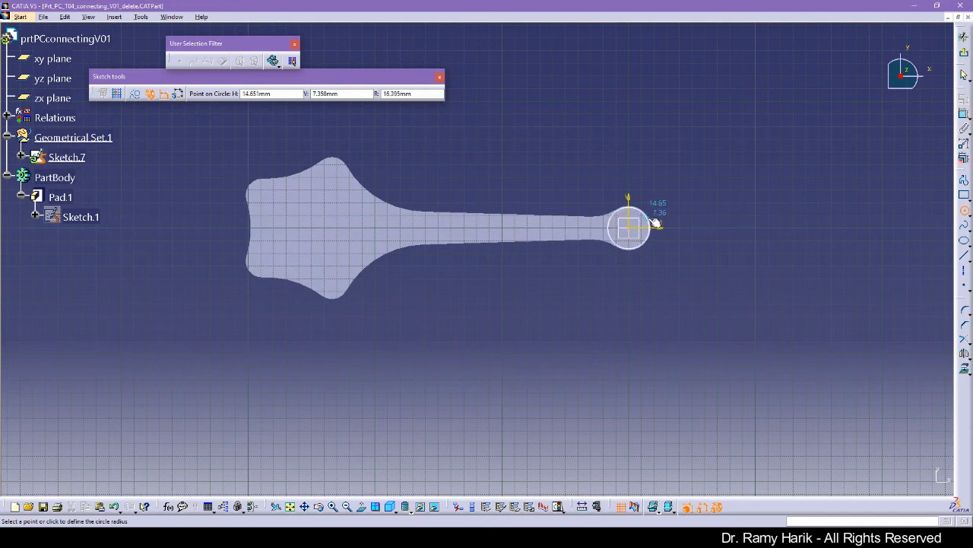
click(648, 226)
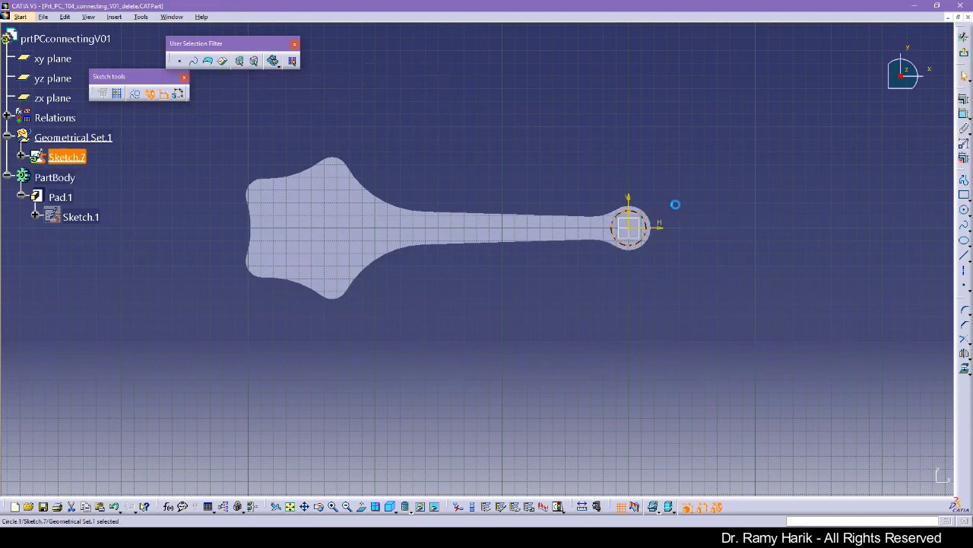
Step: Dimension the small-end circle's diameter and project the pad's rounded small-end edge onto the sketch plane
click(964, 113)
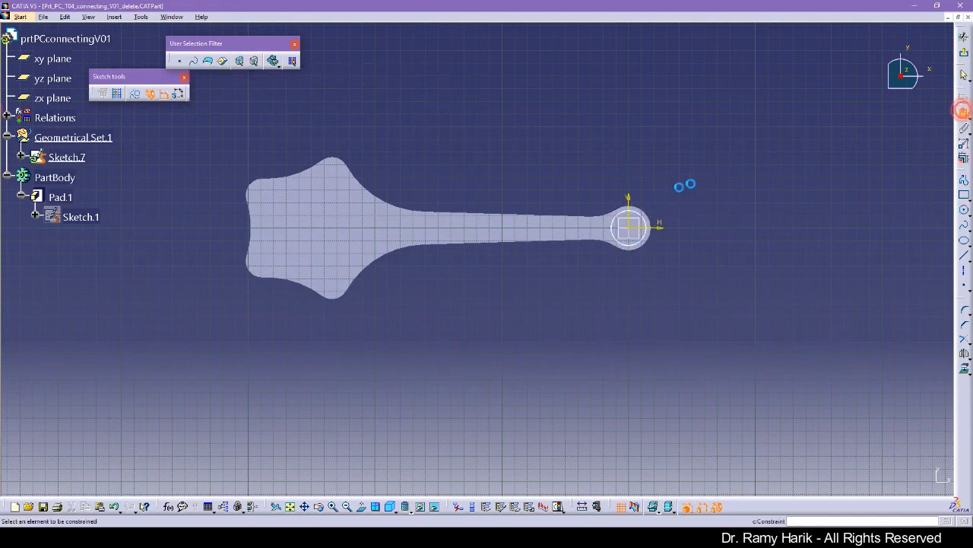
click(647, 227)
click(689, 180)
click(651, 219)
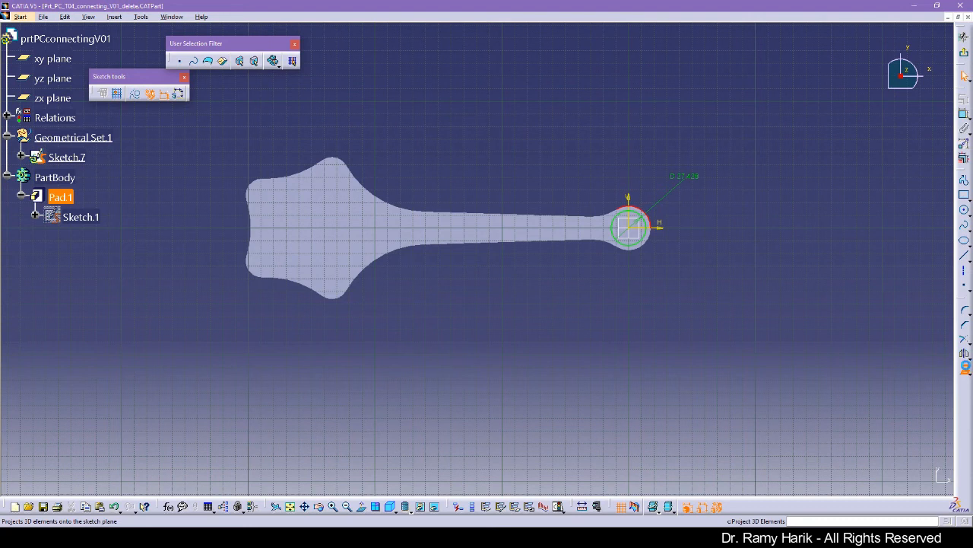
click(964, 368)
click(829, 352)
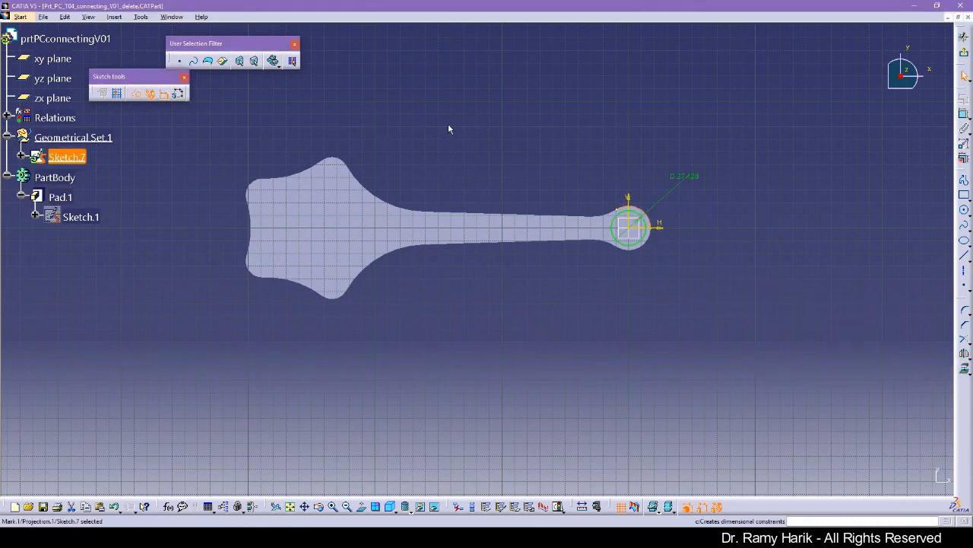
Step: Try to constrain the small-end circle and the projected edge together with the Radius / Diameter option
click(650, 226)
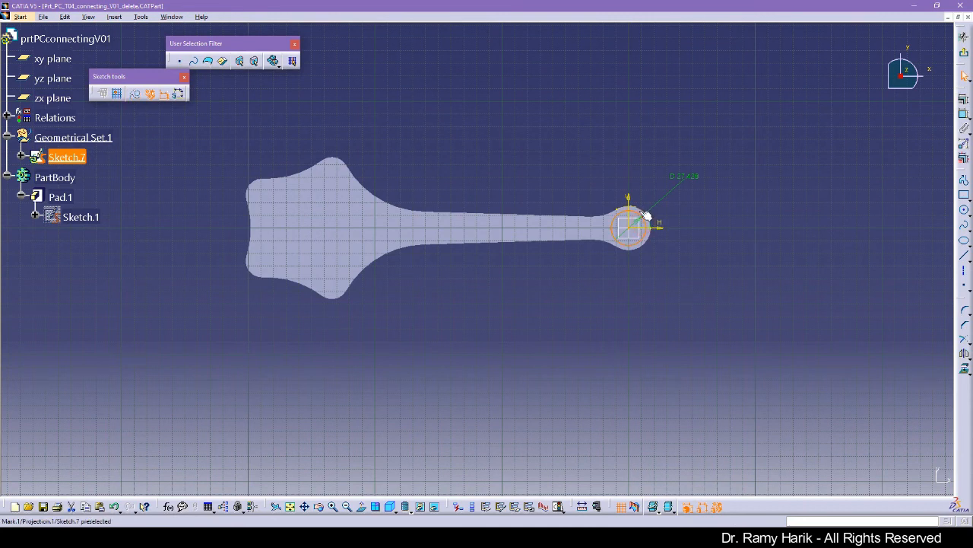
right_click(649, 212)
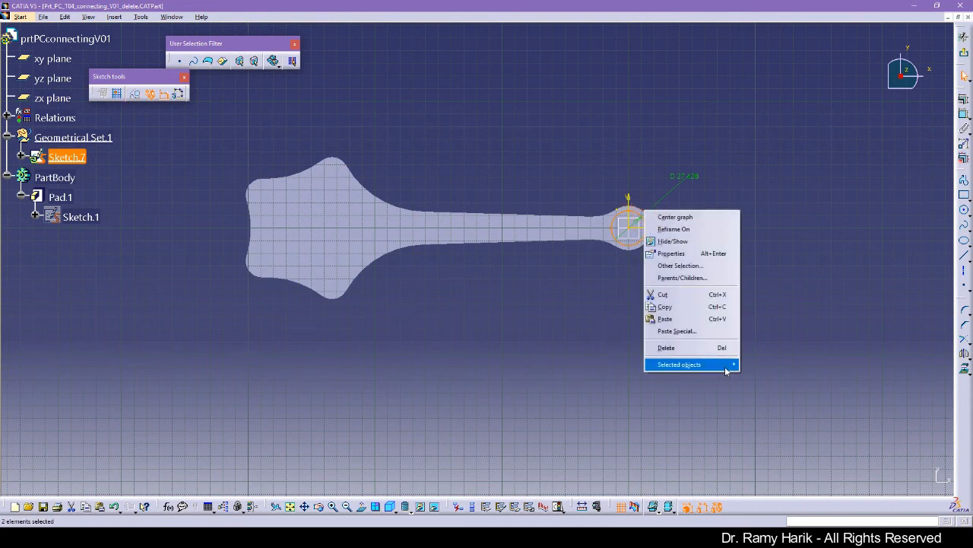
mouse_move(726, 365)
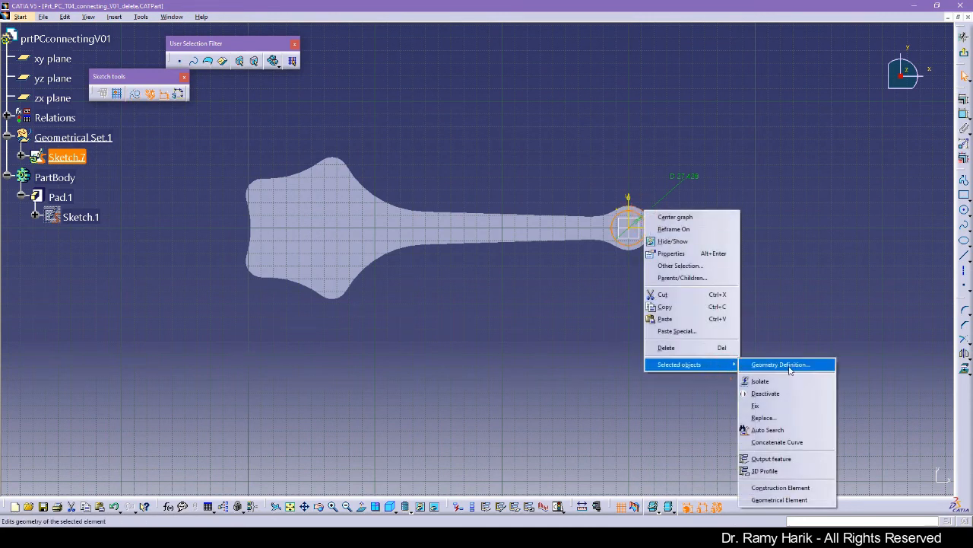
click(802, 323)
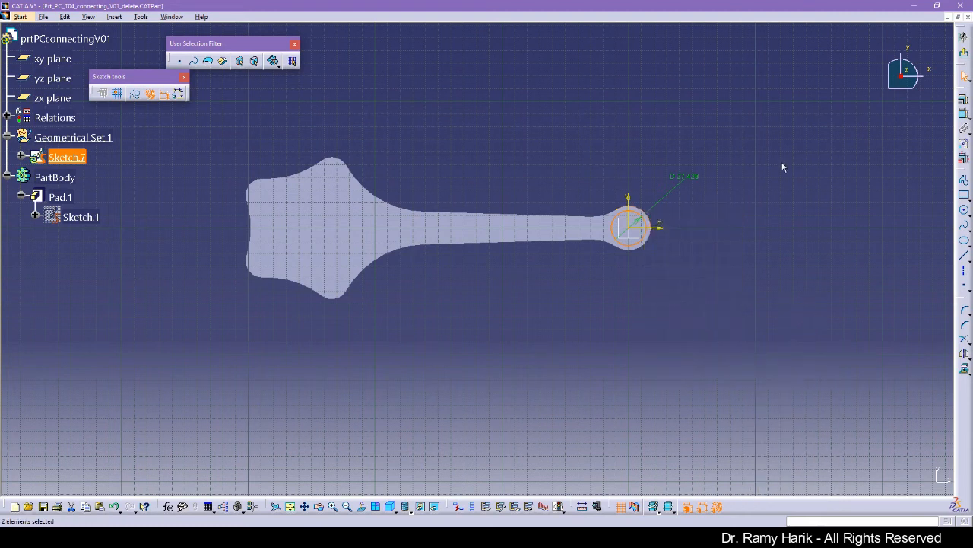
click(964, 100)
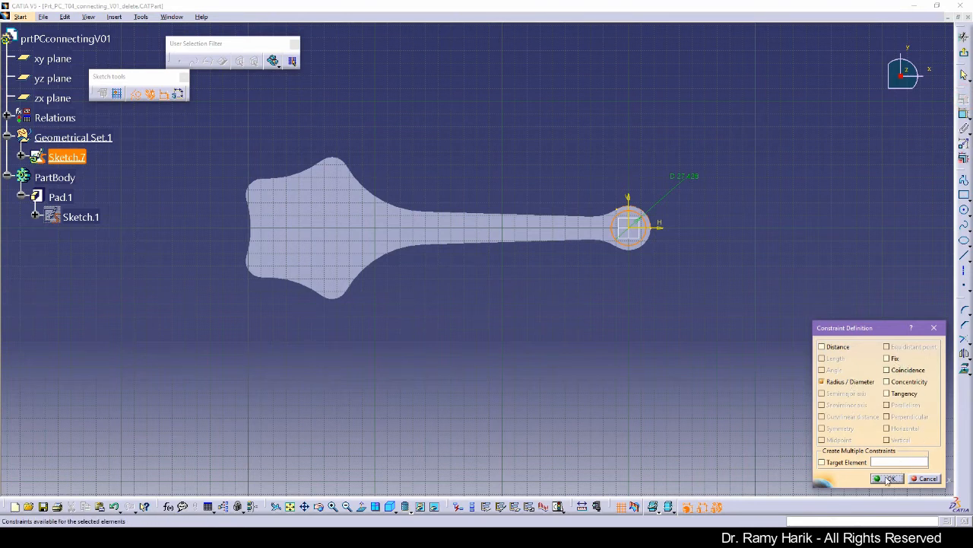
click(892, 479)
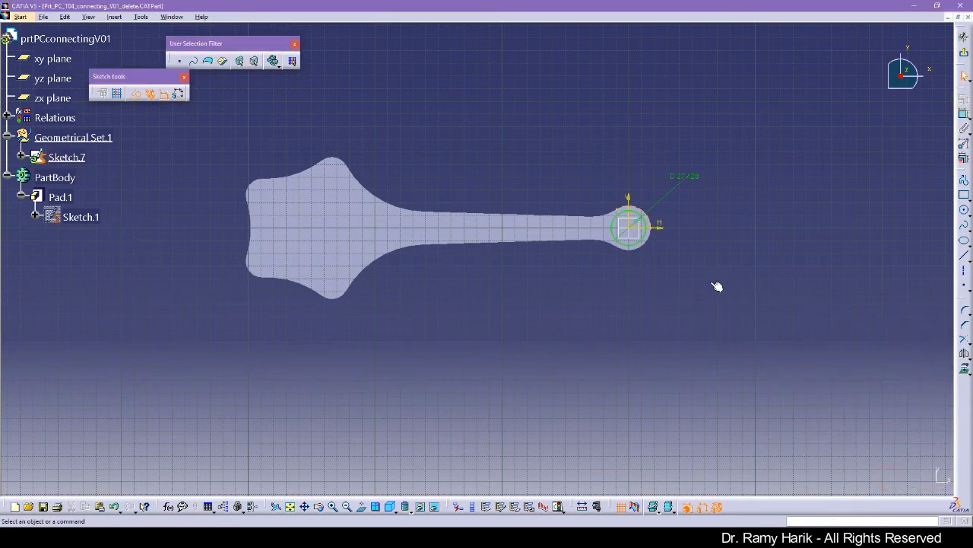
Step: Set the small-end circle's diameter to 35 mm using a reference radius on the projected edge, and delete that reference dimension
click(645, 214)
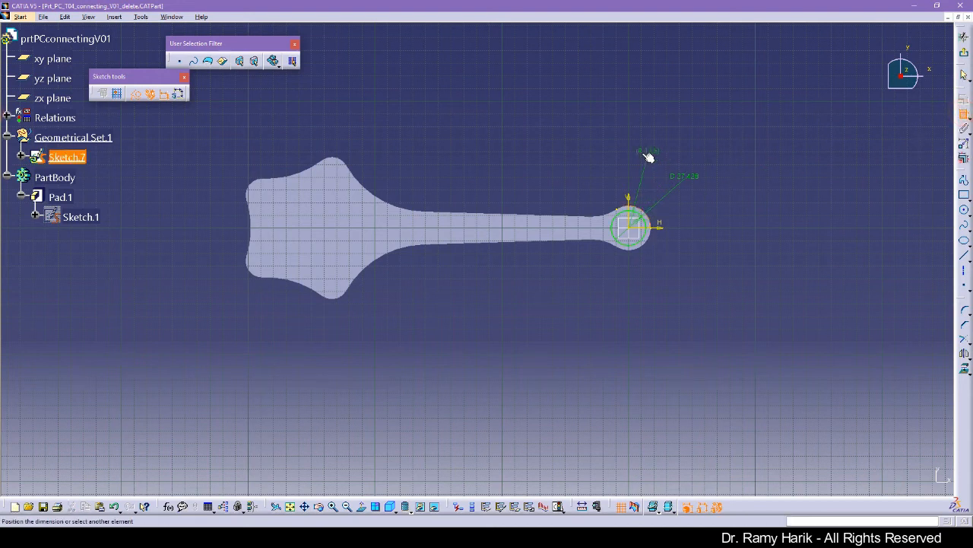
double_click(688, 177)
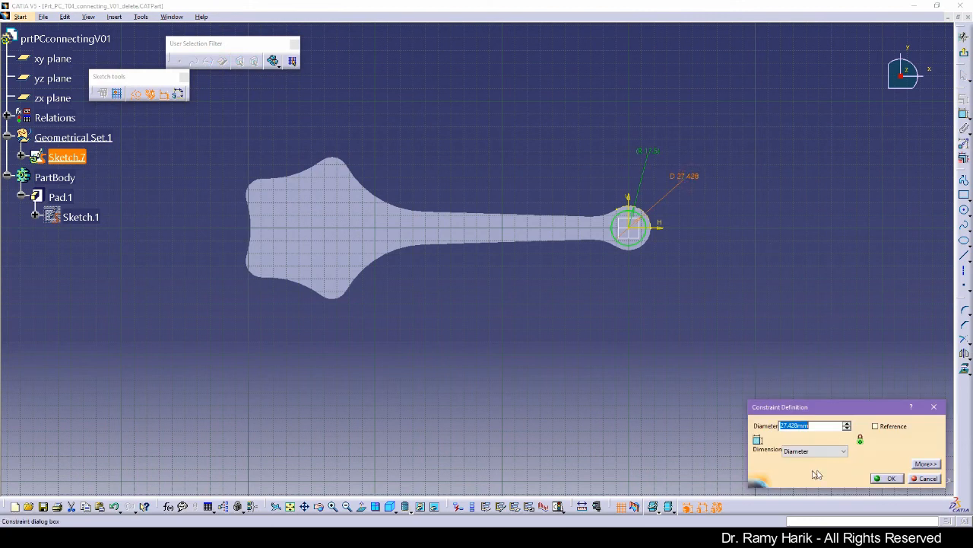
text(35)
key(Return)
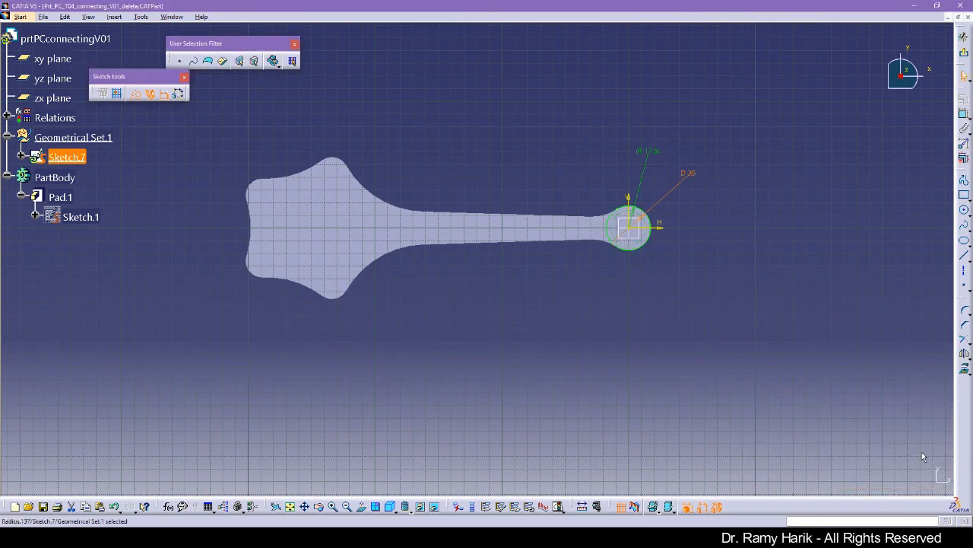
key(Delete)
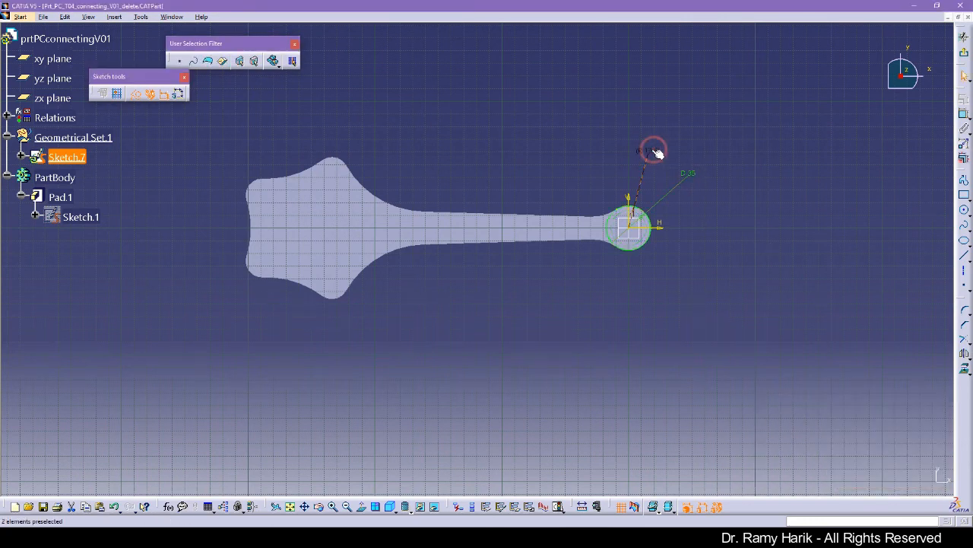
Step: Draw a circle about 38 mm in diameter centred on the horizontal axis in the pad's wide end
click(0, 196)
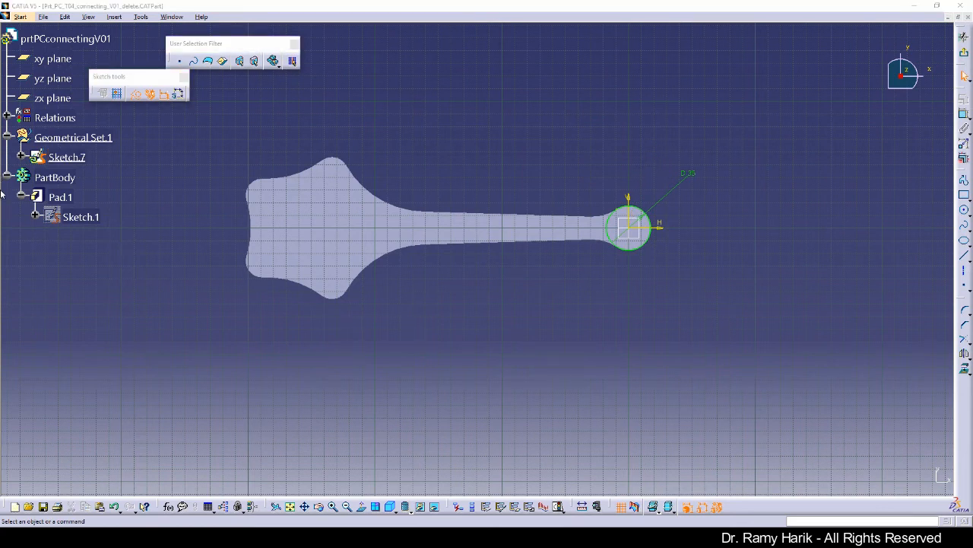
scroll(191, 185, up, 3)
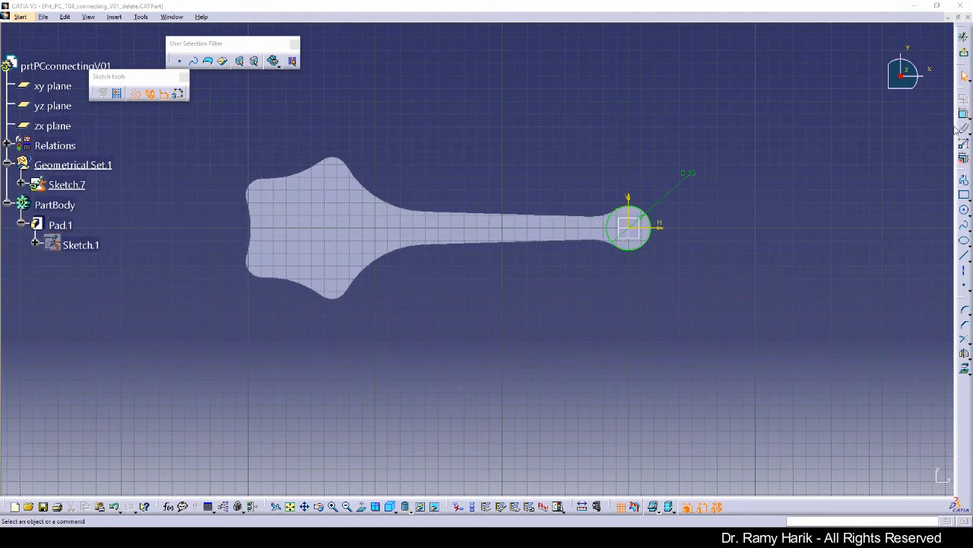
click(964, 210)
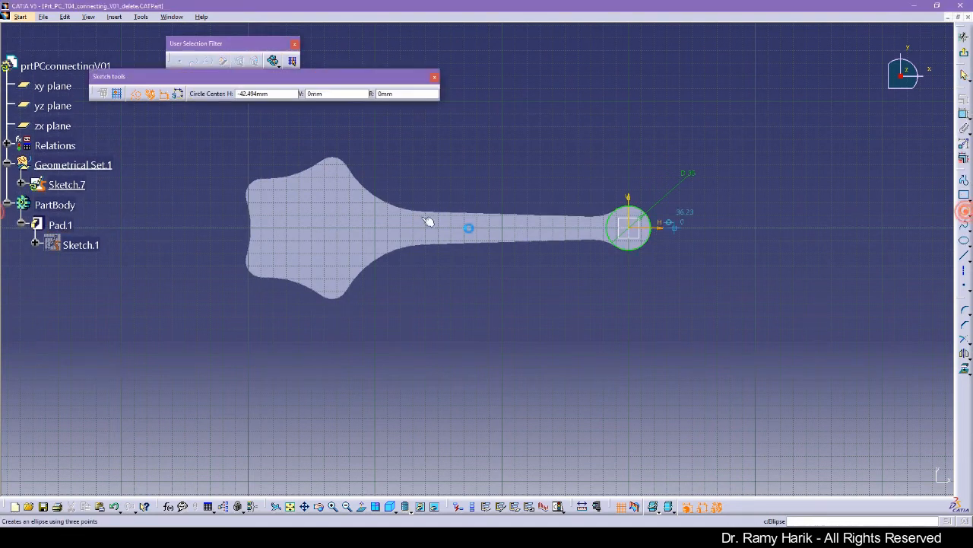
click(324, 228)
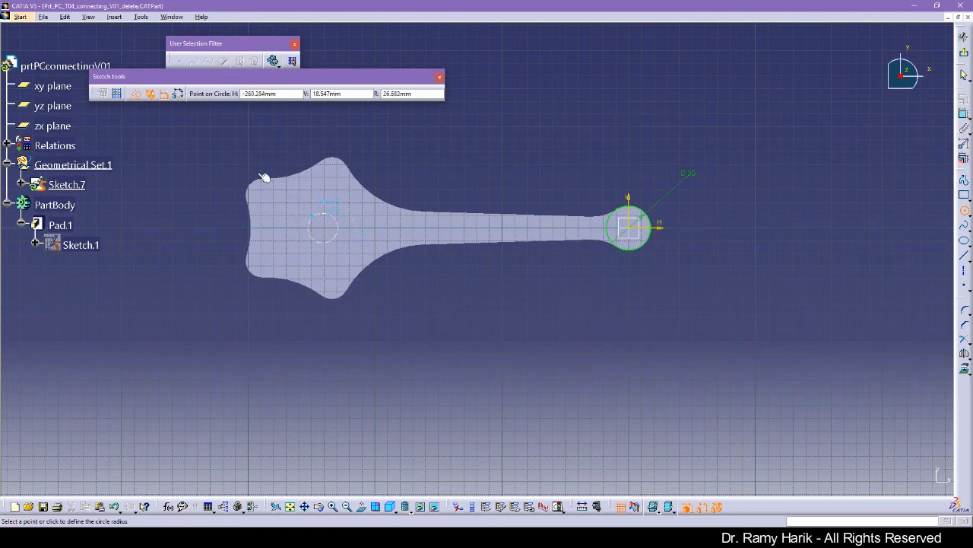
click(340, 249)
click(461, 316)
Step: Dimension the distance between the origin and the wide-end circle's centre and set it to 250 mm
click(963, 115)
click(632, 229)
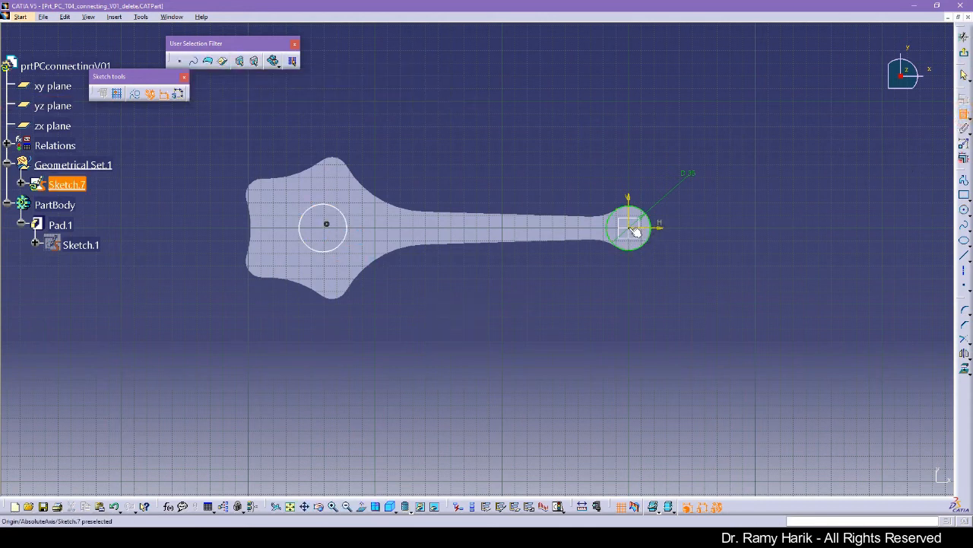
click(327, 226)
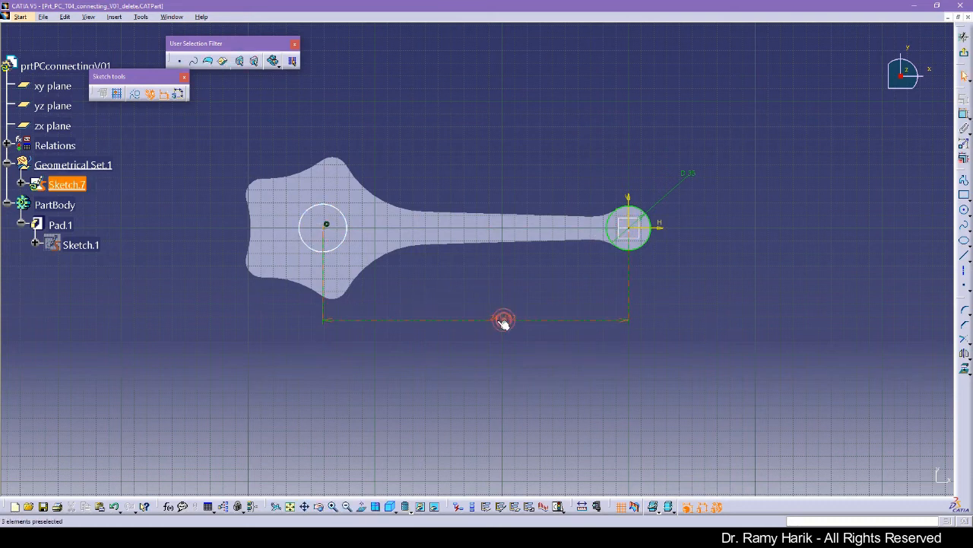
double_click(502, 319)
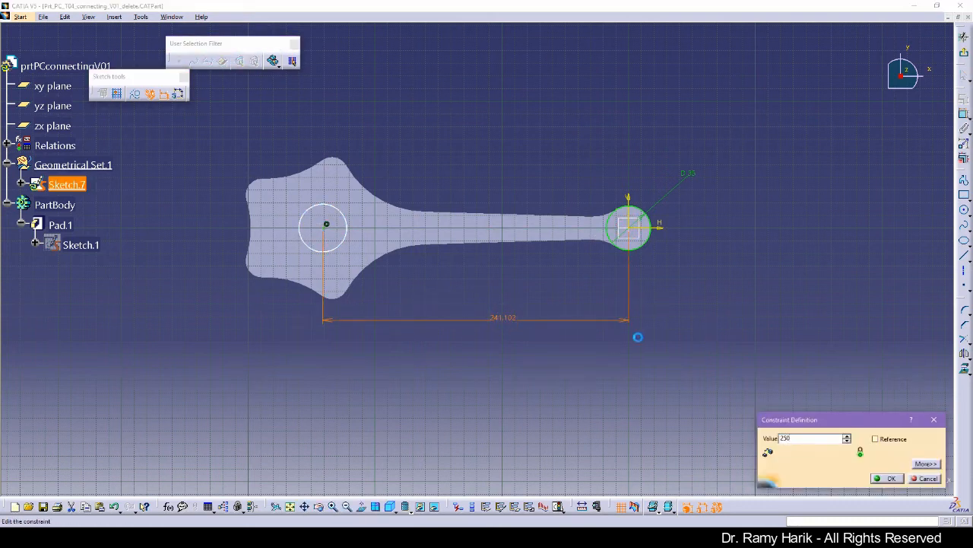
key(Return)
click(813, 139)
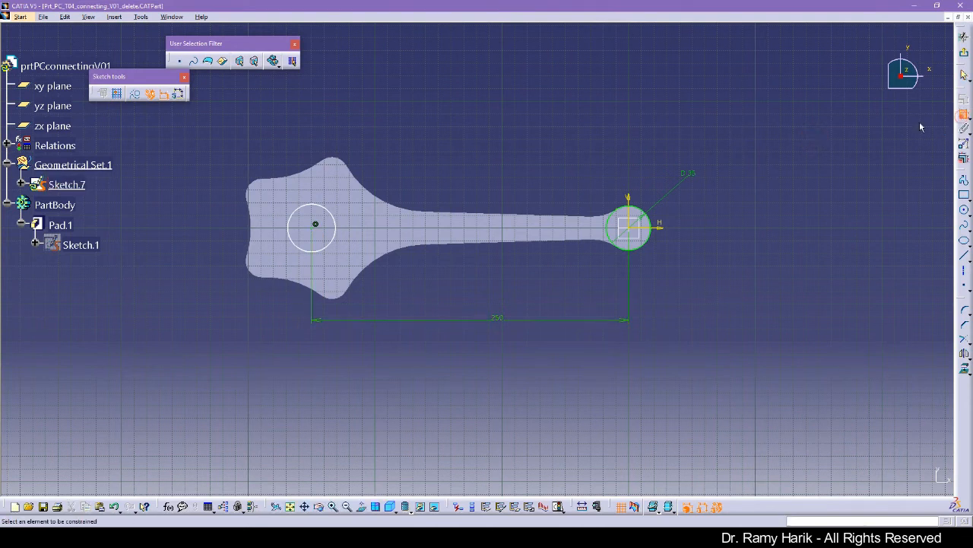
Step: Dimension the wide-end circle's diameter and set it to 63 mm
click(323, 209)
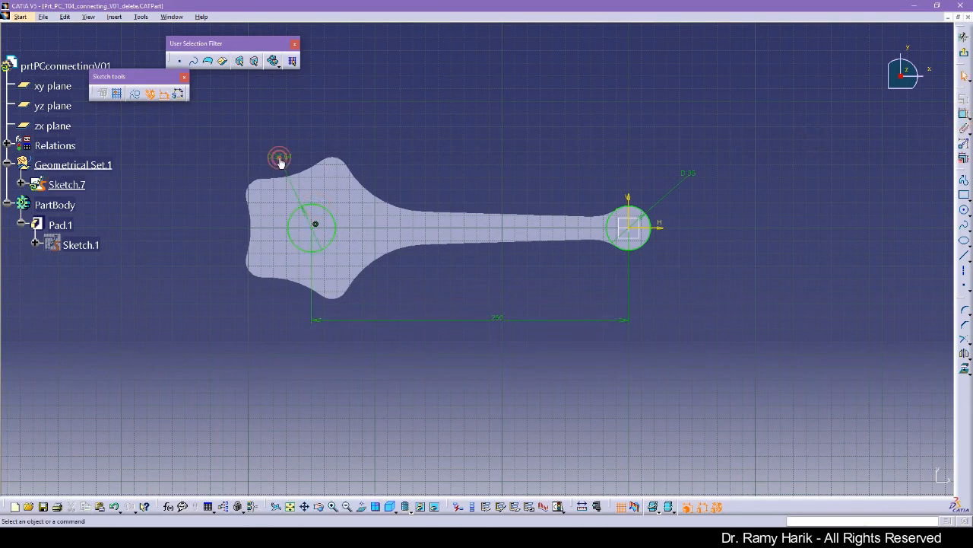
double_click(279, 155)
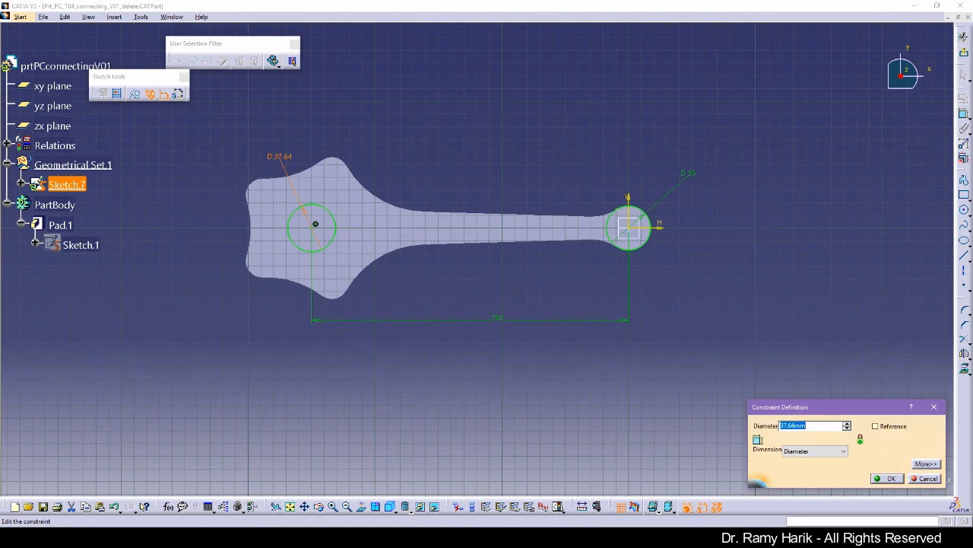
text(63)
key(Return)
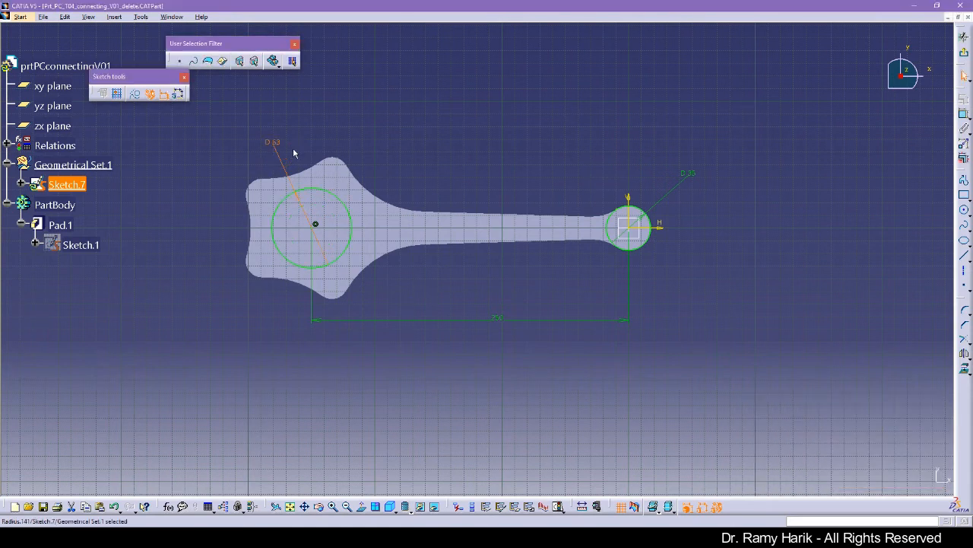
click(288, 353)
click(5, 311)
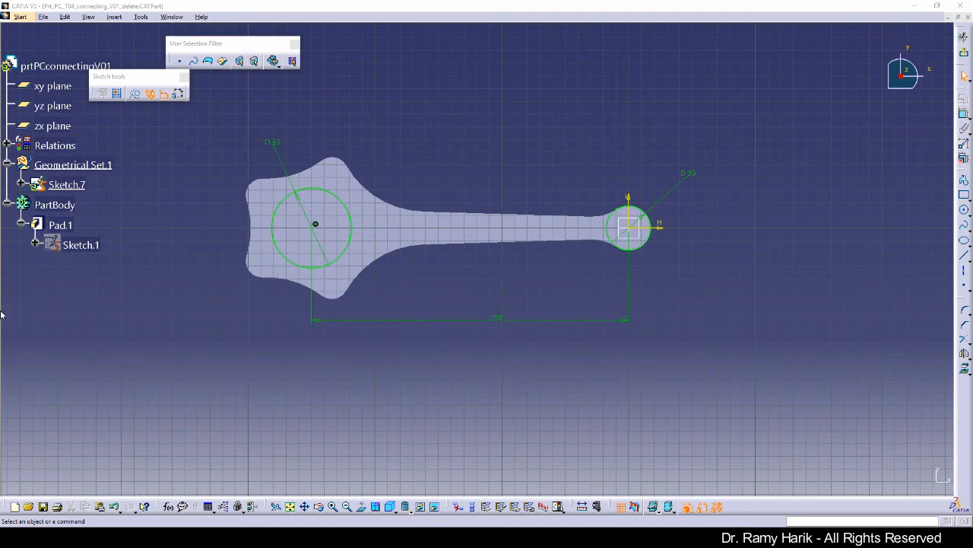
click(543, 214)
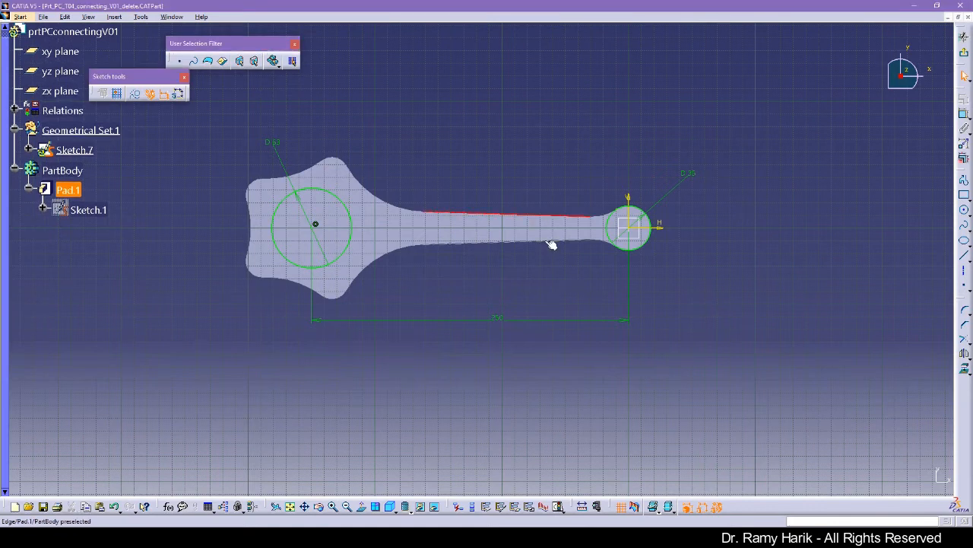
ctrl+click(603, 213)
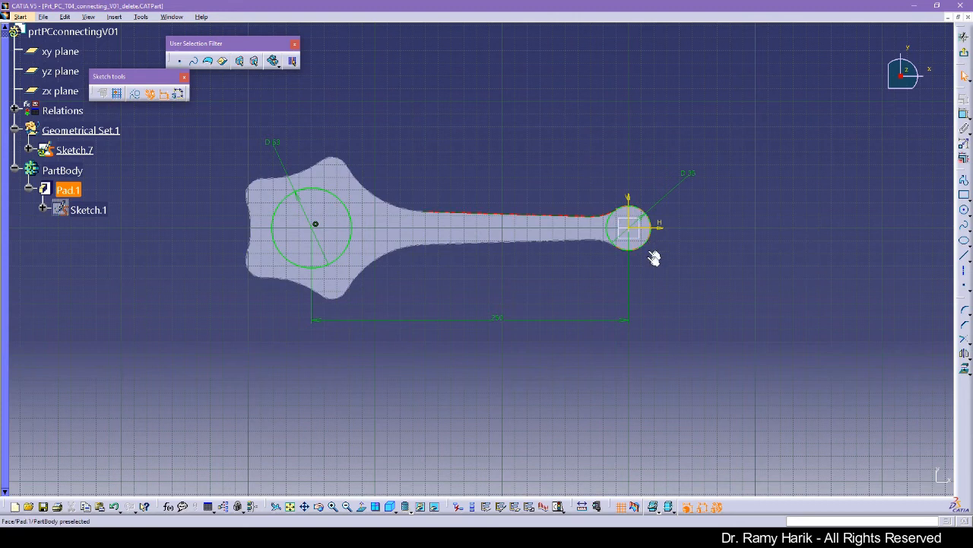
click(1, 277)
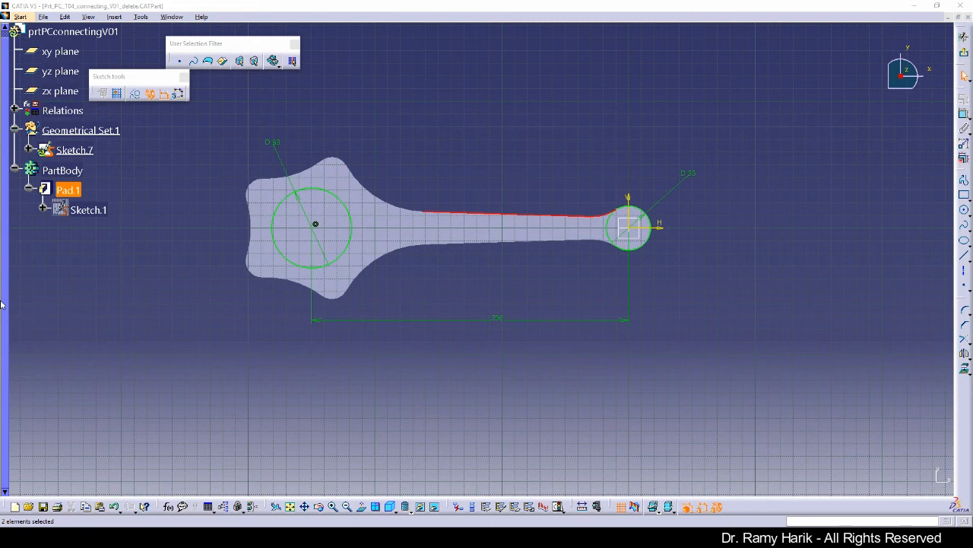
scroll(551, 279, up, 5)
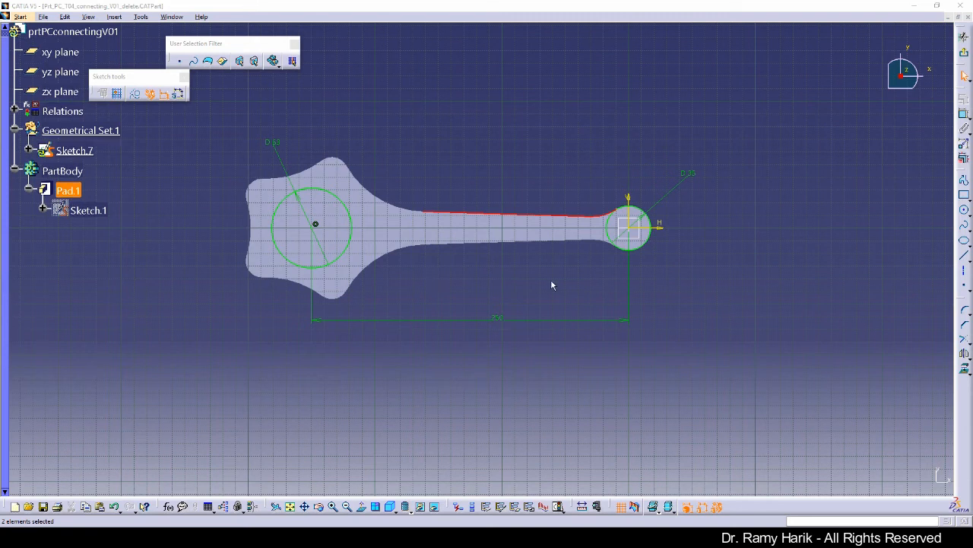
Step: Delete the 35 mm small-end circle and project the pad's small-end outline, fillets and two long shank edges into the sketch
click(596, 167)
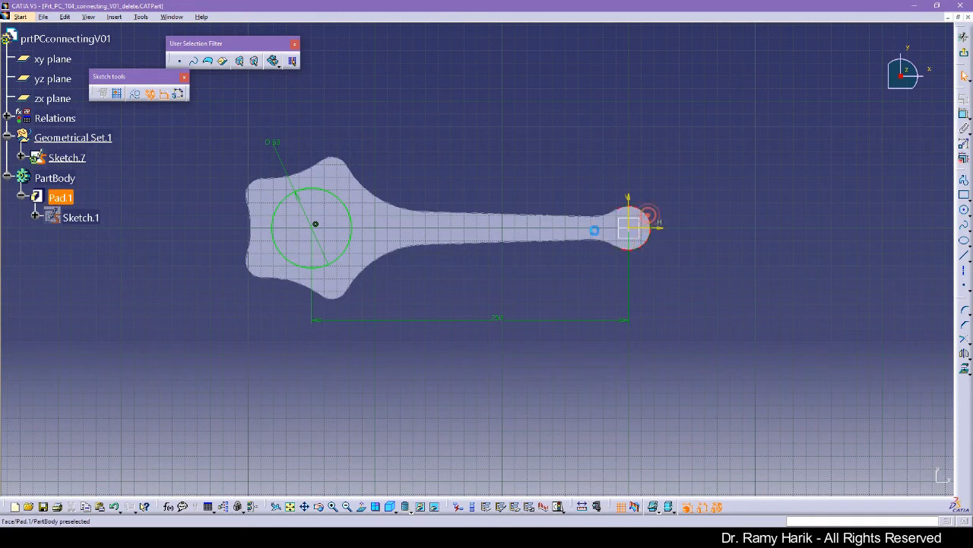
ctrl+click(576, 242)
ctrl+click(575, 216)
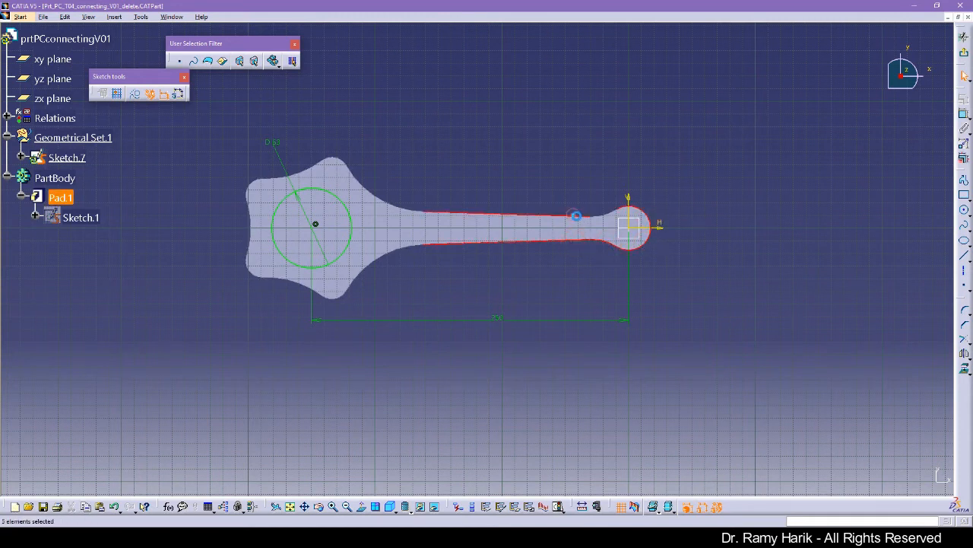
click(964, 369)
click(824, 349)
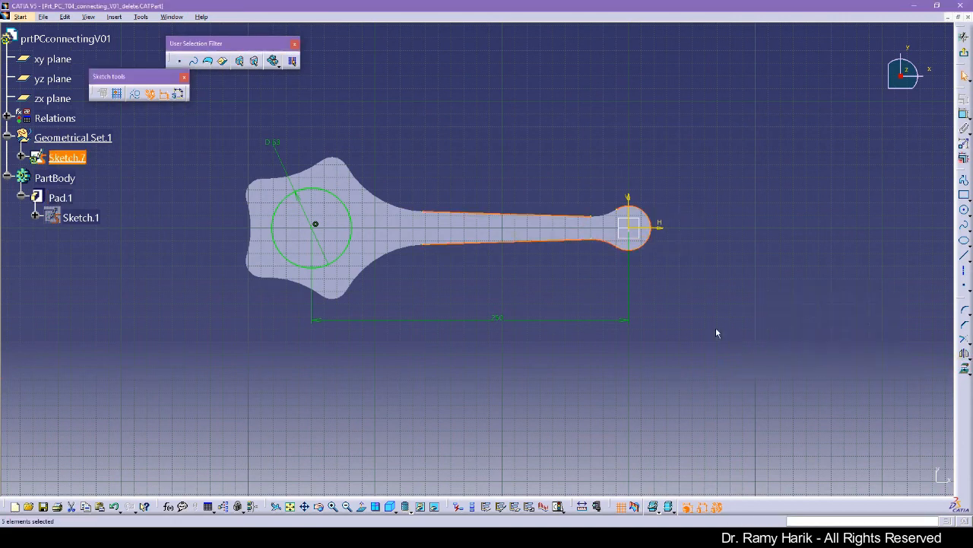
click(603, 215)
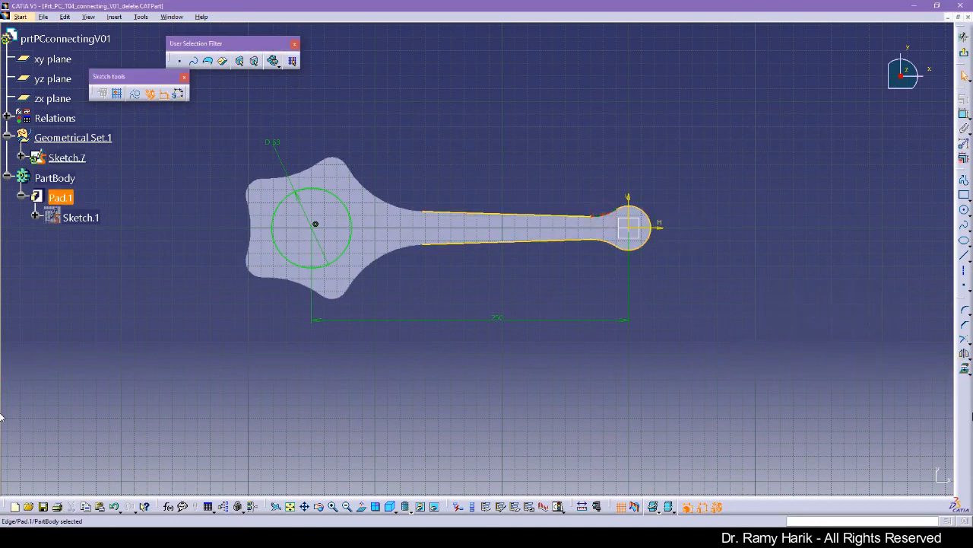
click(964, 369)
click(830, 353)
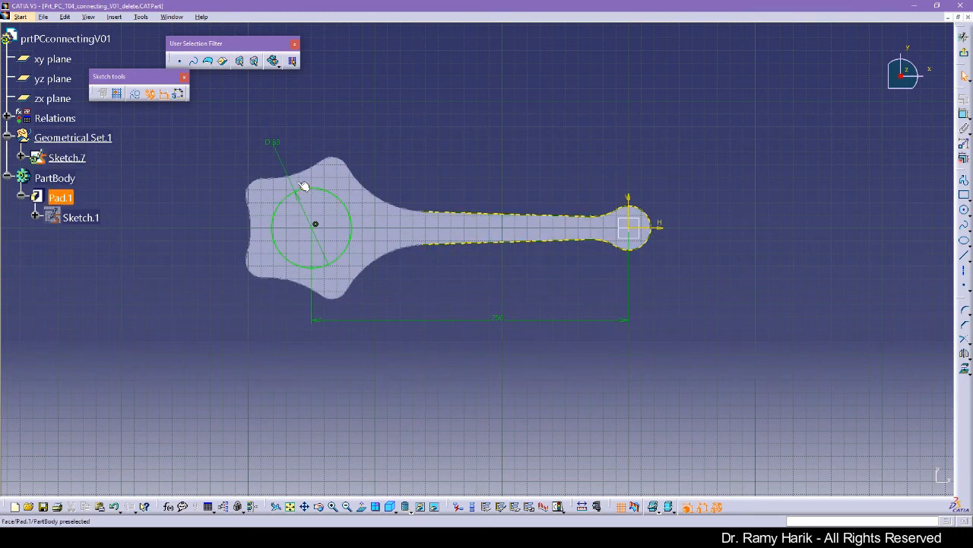
click(966, 213)
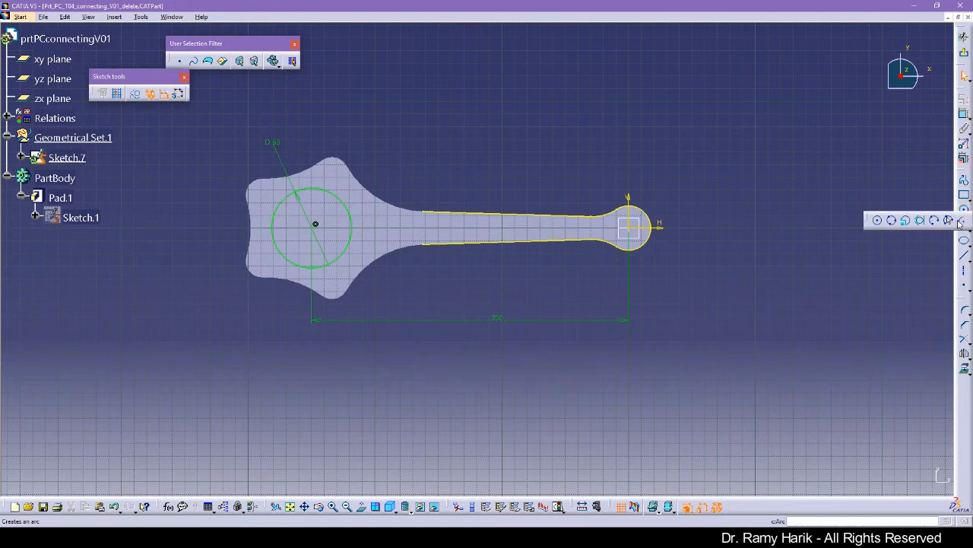
click(960, 221)
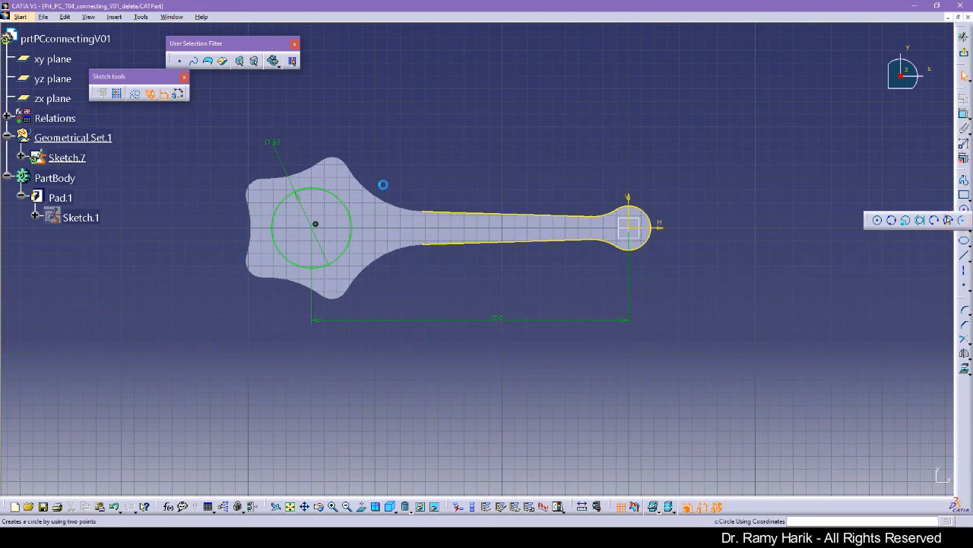
click(423, 212)
key(Escape)
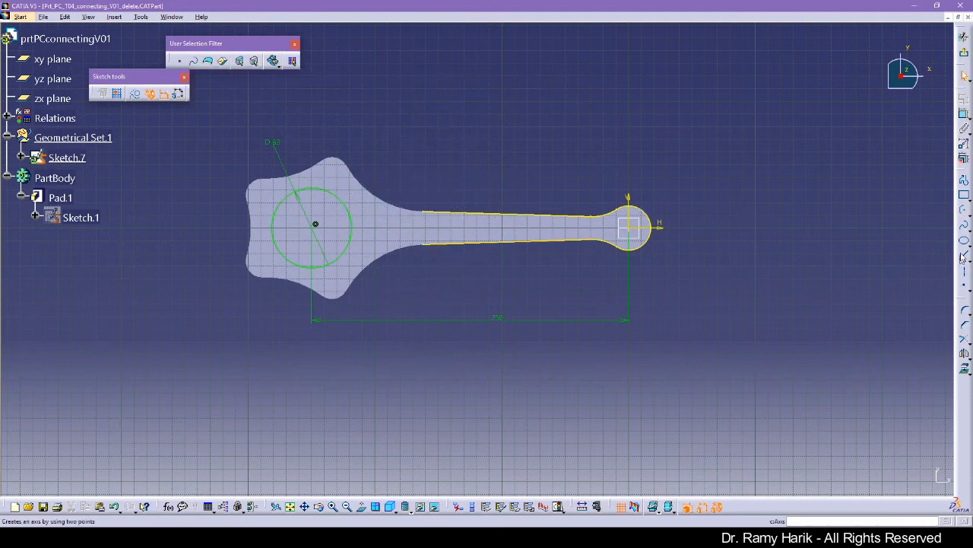
Step: Draw an arc of about 61 mm radius, centred above the shank, from the upper shank edge's wide-end endpoint to the wide-end circle
click(963, 210)
click(391, 139)
click(423, 210)
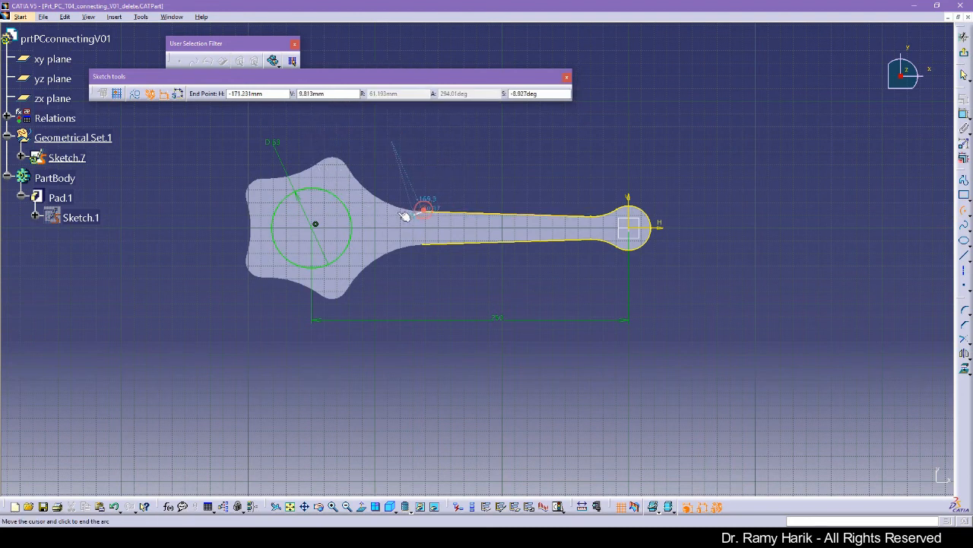
click(344, 200)
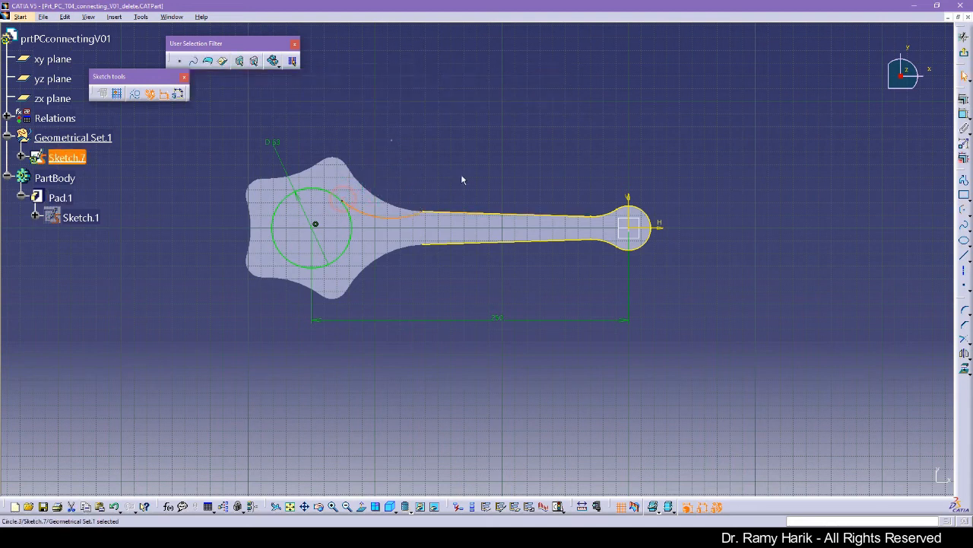
click(356, 202)
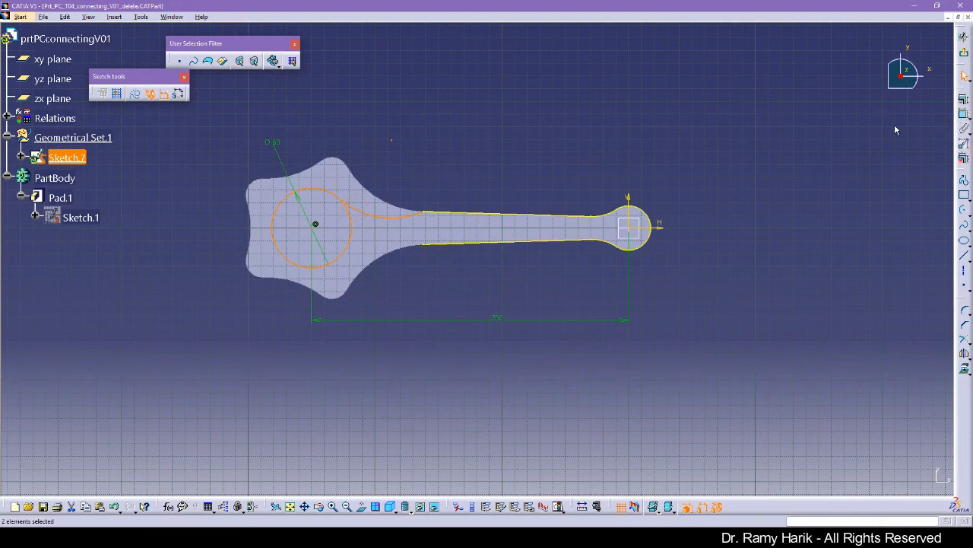
click(561, 148)
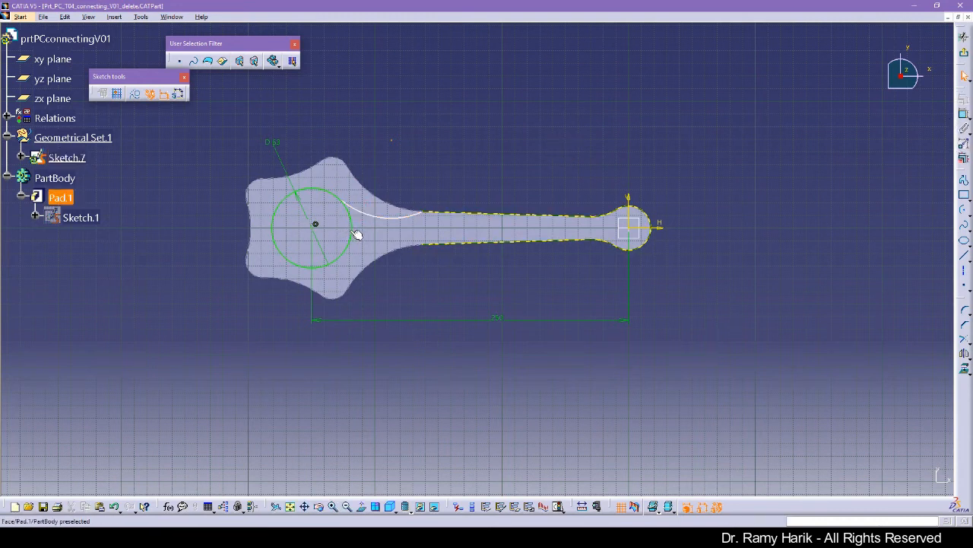
click(473, 215)
click(685, 179)
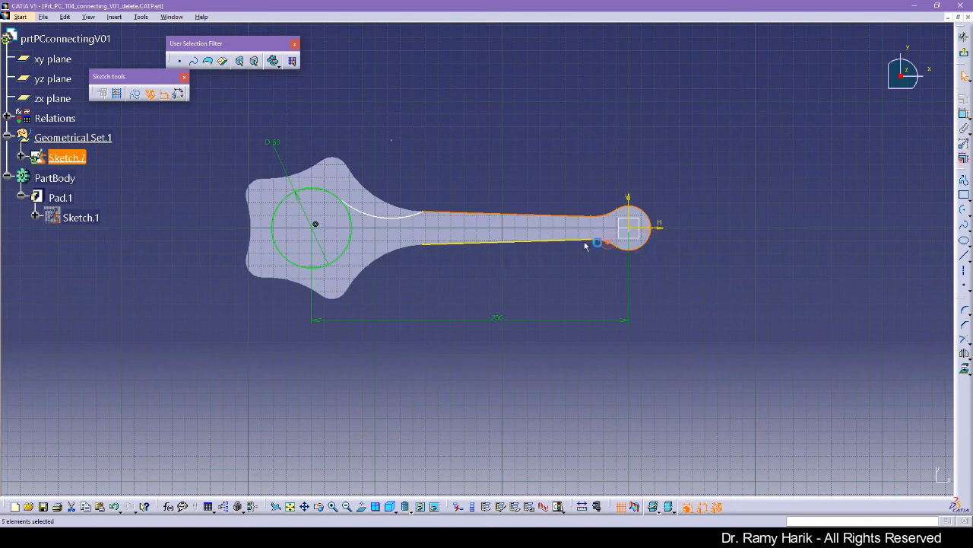
click(963, 113)
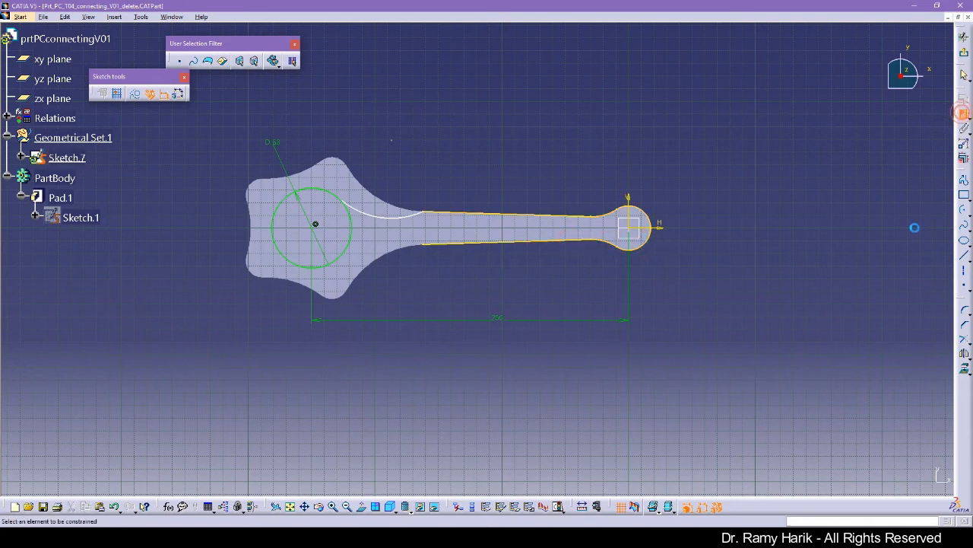
click(963, 115)
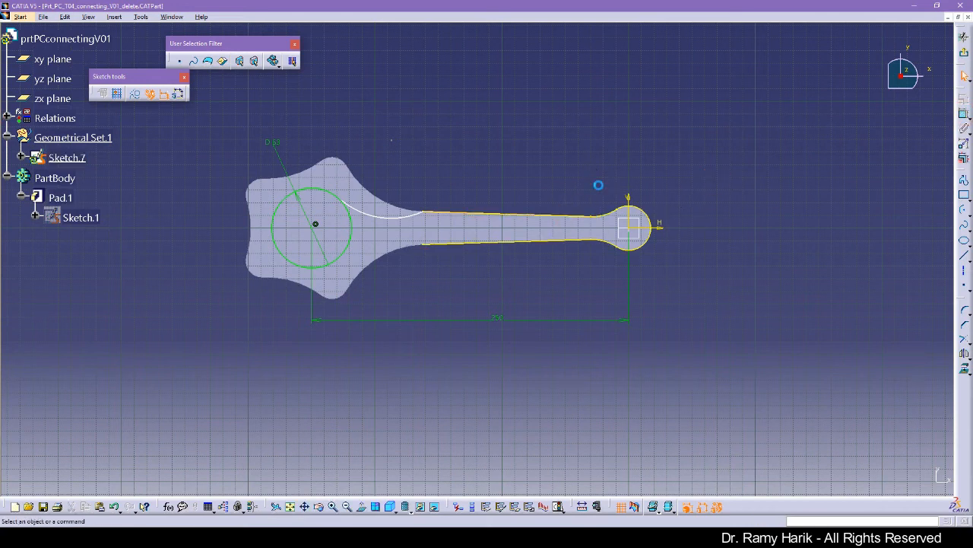
click(608, 219)
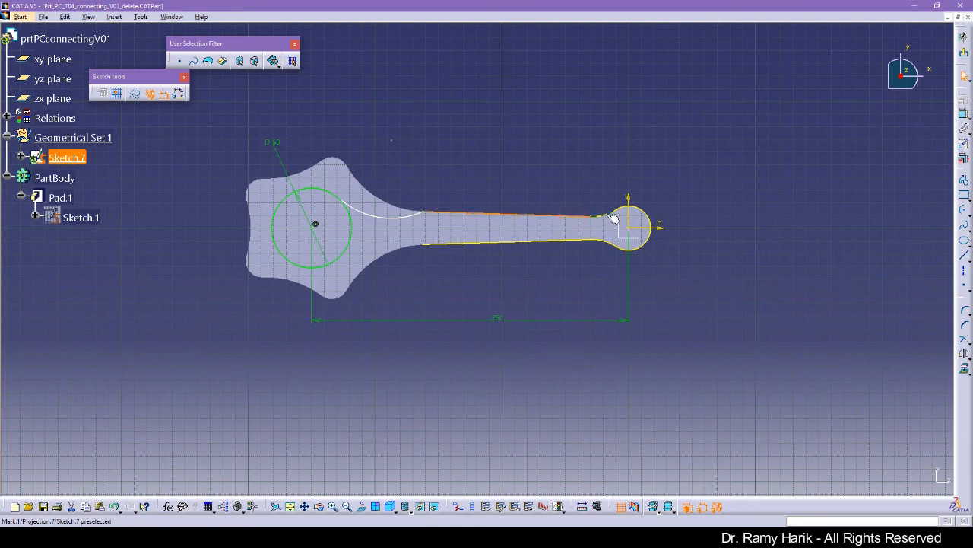
click(682, 189)
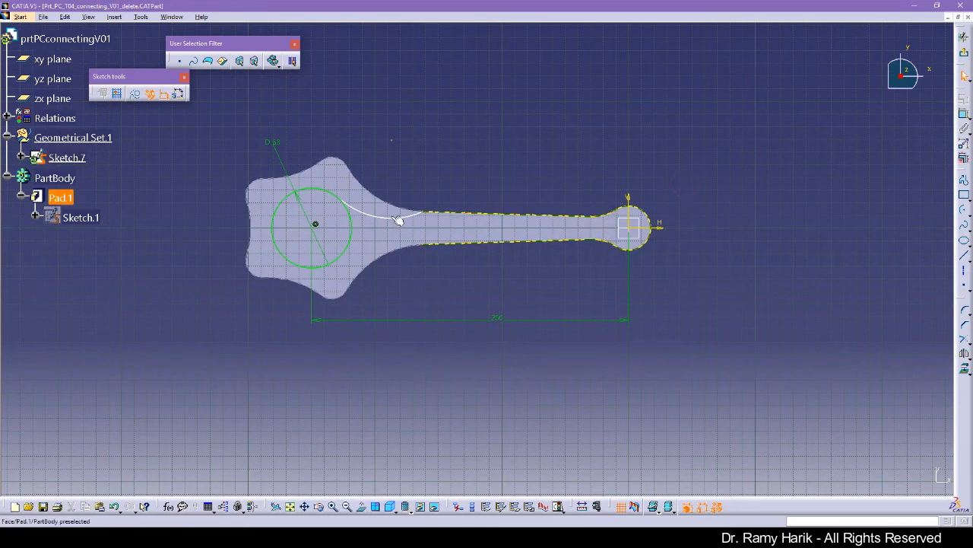
Step: Constrain the new arc tangent to the projected upper shank edge
click(436, 213)
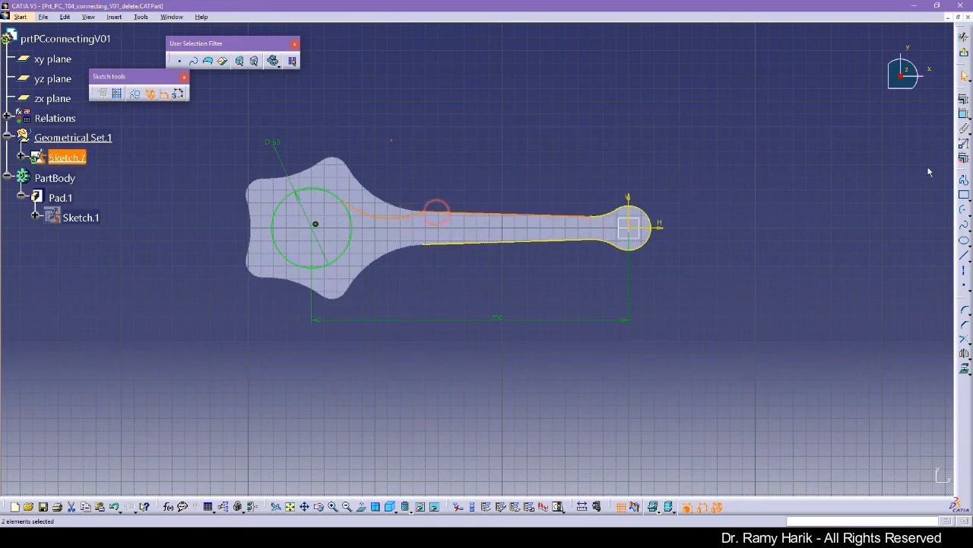
click(964, 99)
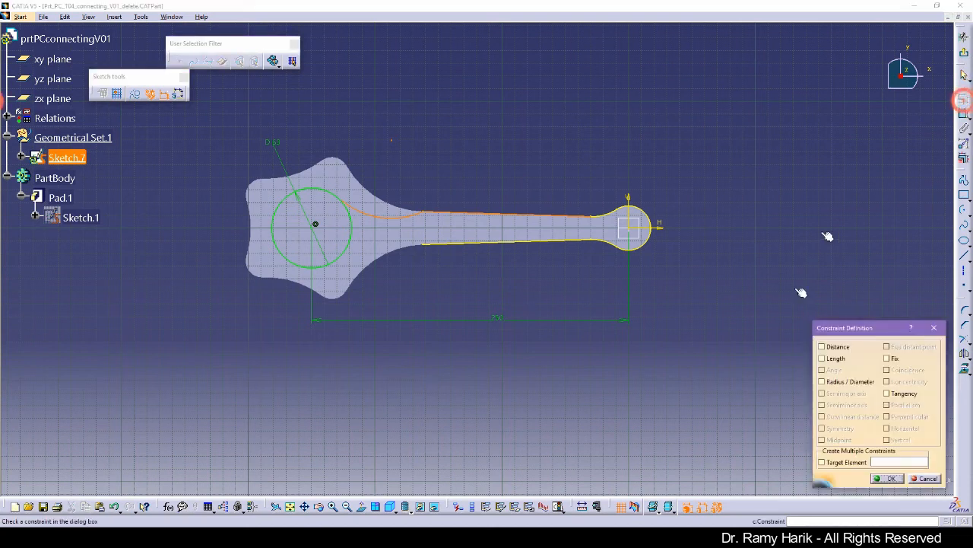
click(905, 396)
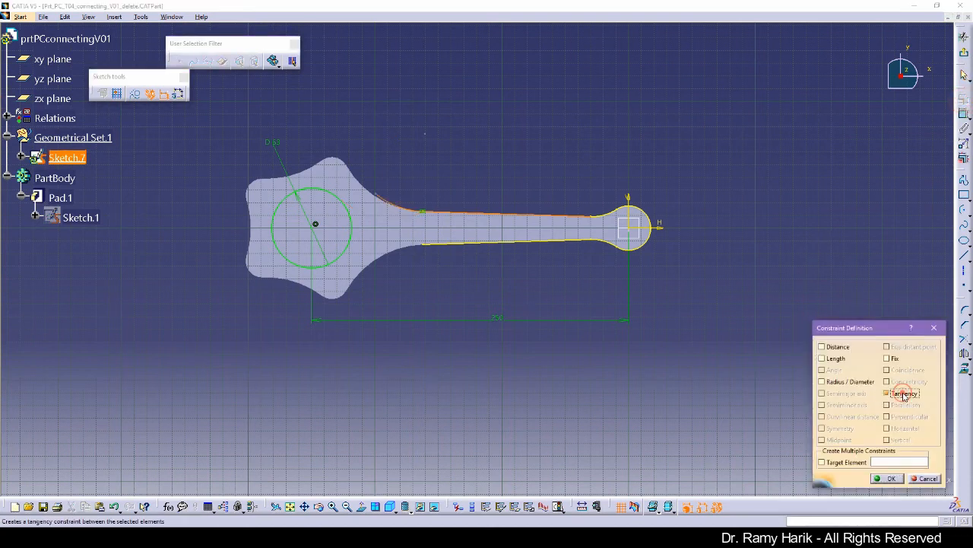
click(890, 479)
Step: Constrain the upper arc tangent to the wide-end circle
click(387, 204)
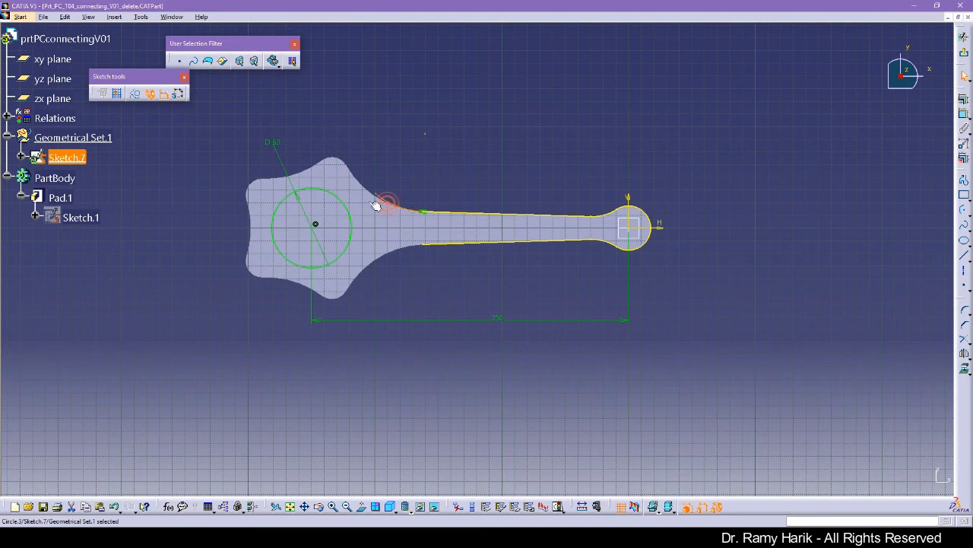
ctrl+click(342, 198)
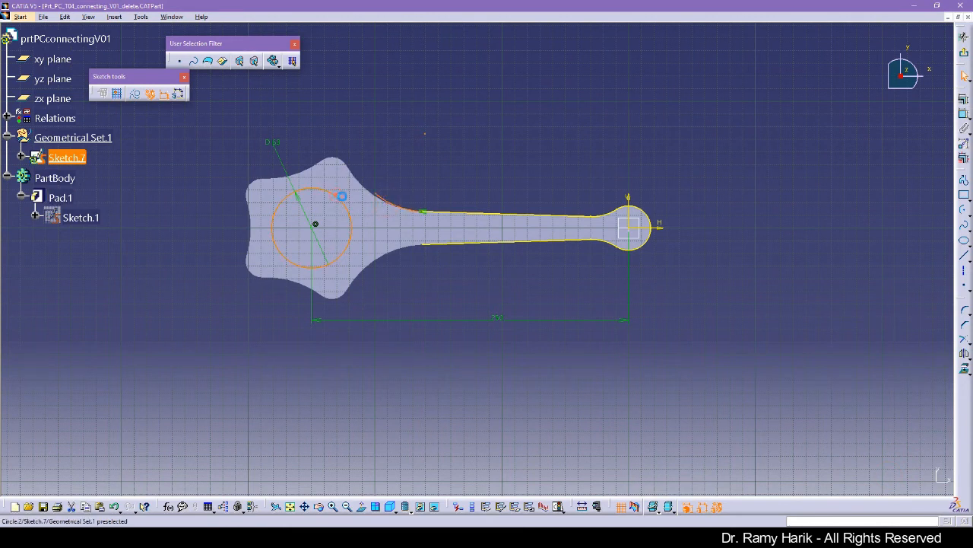
click(963, 99)
click(888, 393)
click(890, 478)
click(812, 395)
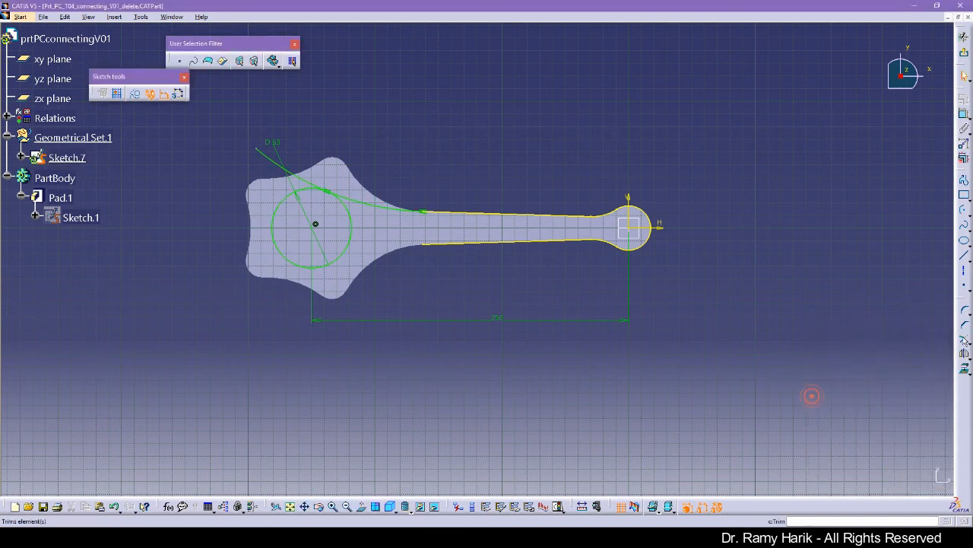
Step: Quick Trim the part of the upper arc that extends past its contact with the wide-end circle
click(969, 340)
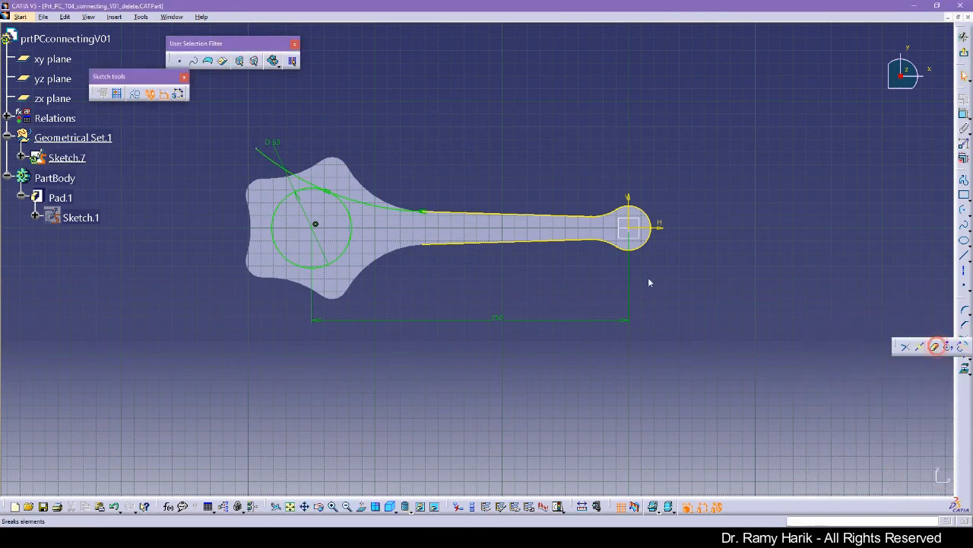
click(937, 347)
click(280, 166)
click(446, 158)
Step: Mirror the trimmed upper arc about the sketch's horizontal axis
click(380, 207)
click(964, 352)
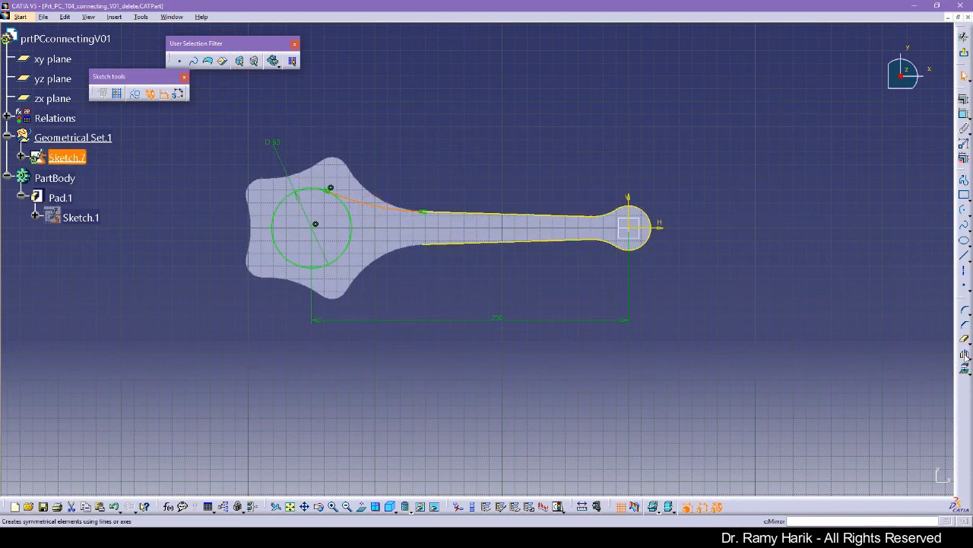
click(666, 231)
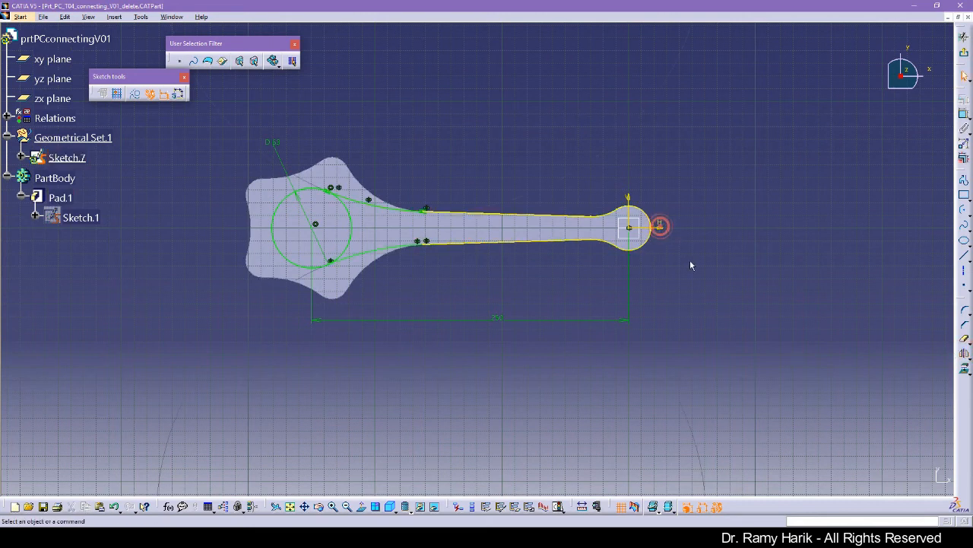
Step: Constrain the mirrored lower arc tangent to the projected lower shank edge
click(415, 245)
click(964, 100)
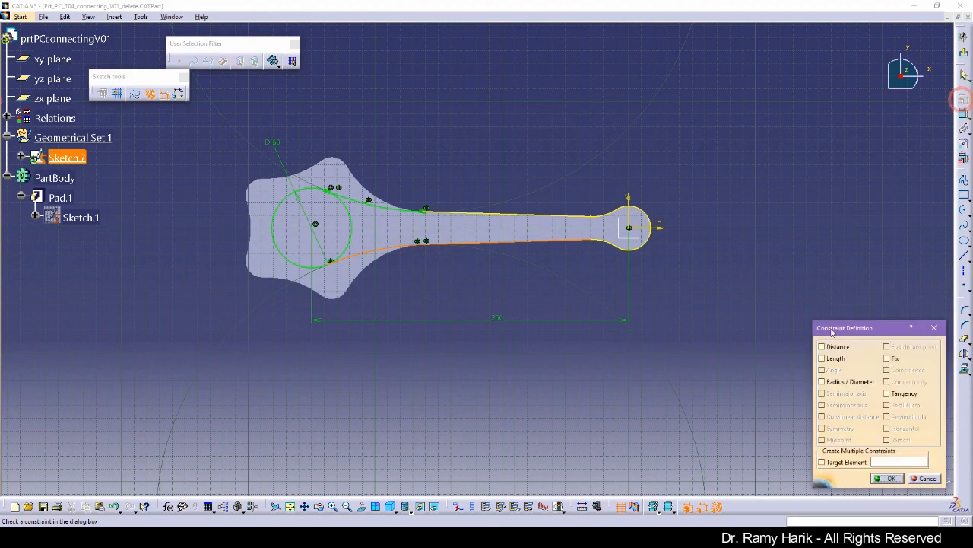
click(887, 393)
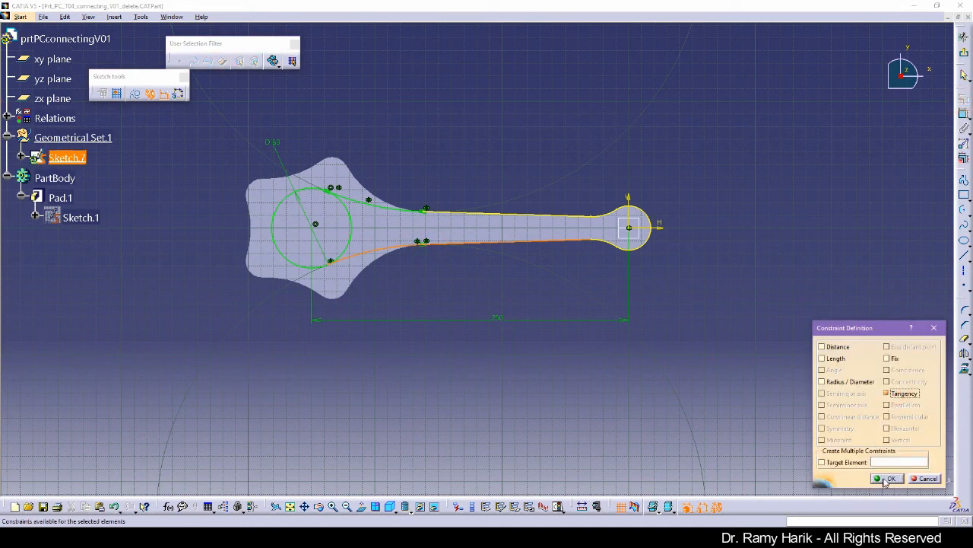
click(888, 479)
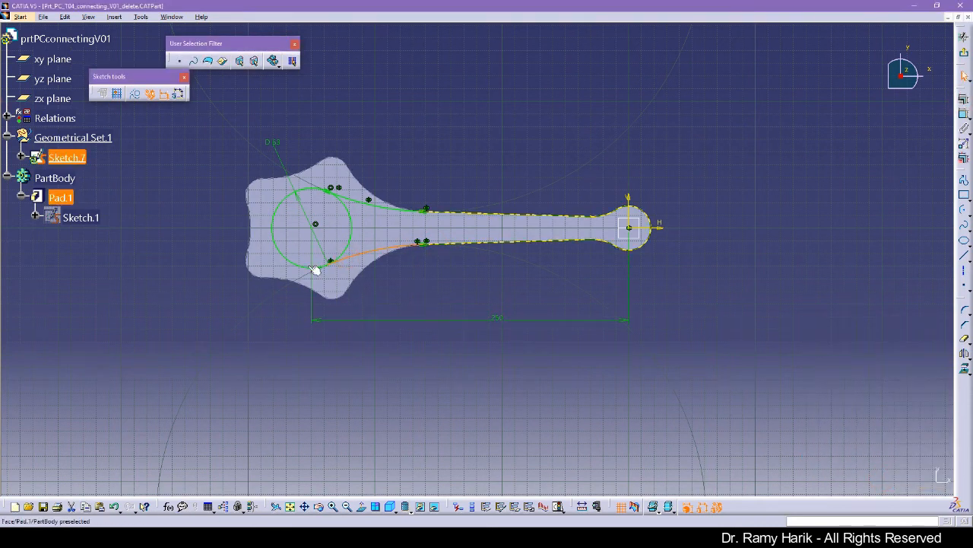
Step: Constrain the mirrored lower arc tangent to the wide-end circle
click(964, 100)
click(887, 393)
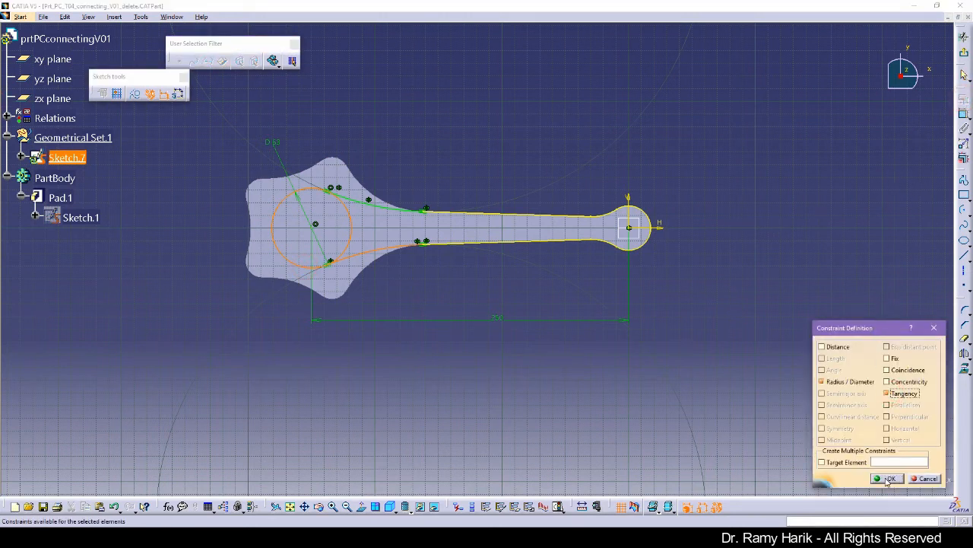
click(888, 479)
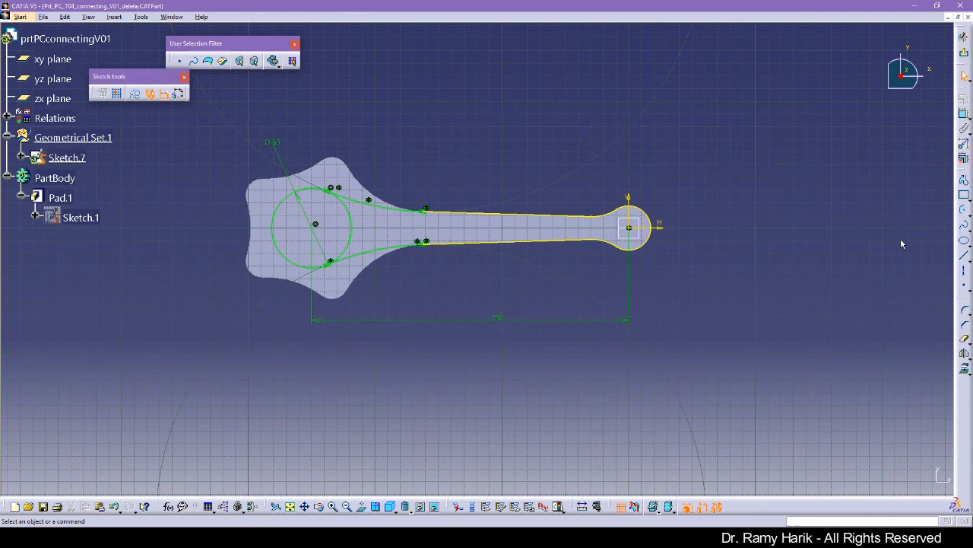
Step: Quick Trim the part of the wide-end circle lying between the two tangent arcs, and exit the sketch
click(964, 339)
click(1, 259)
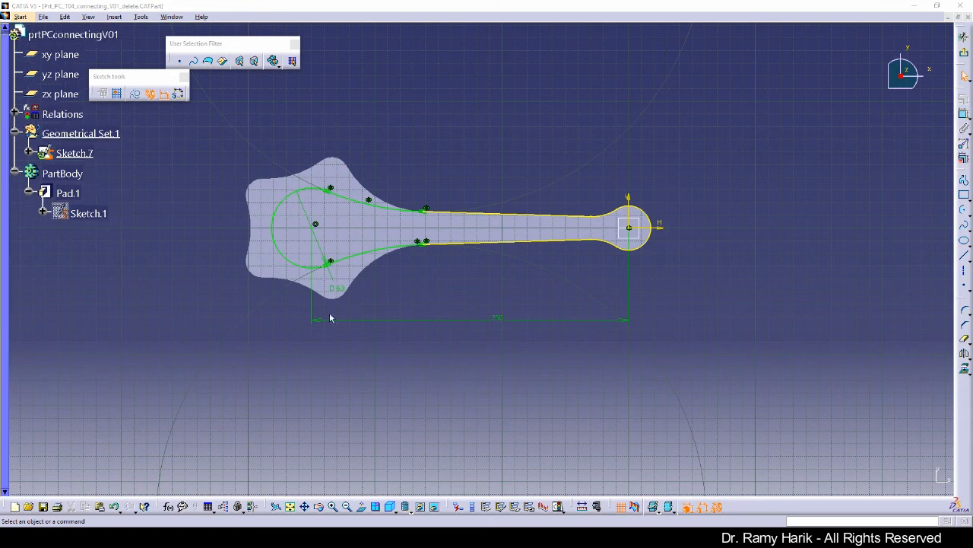
click(965, 55)
click(966, 55)
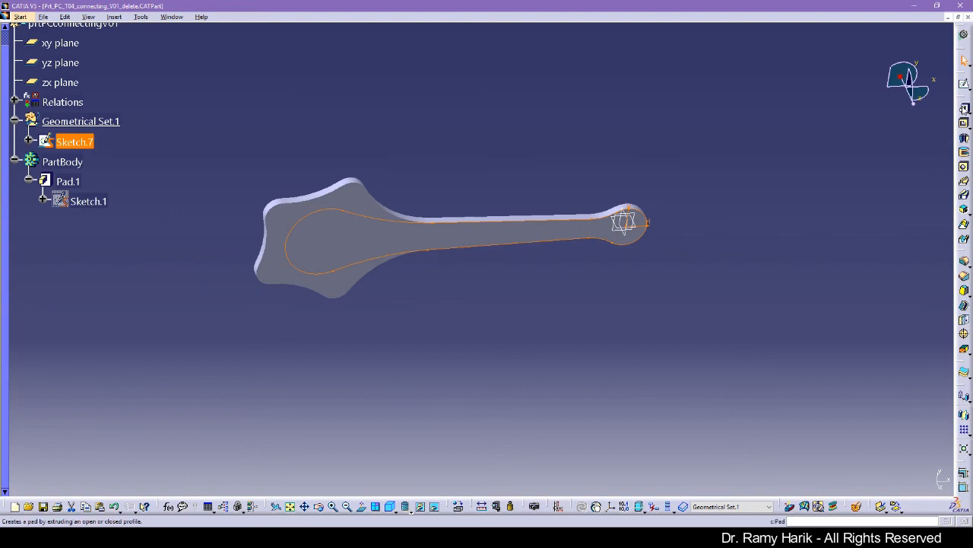
click(963, 107)
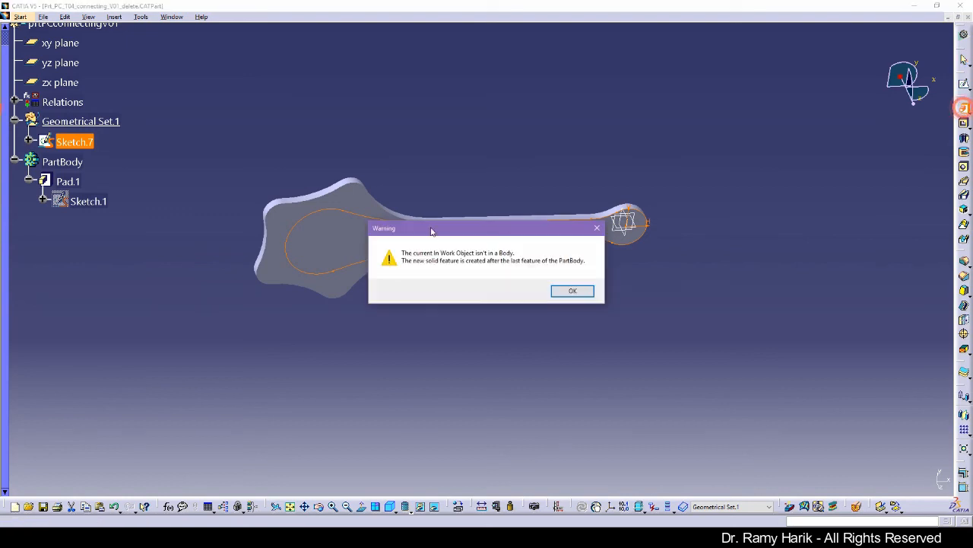
click(575, 292)
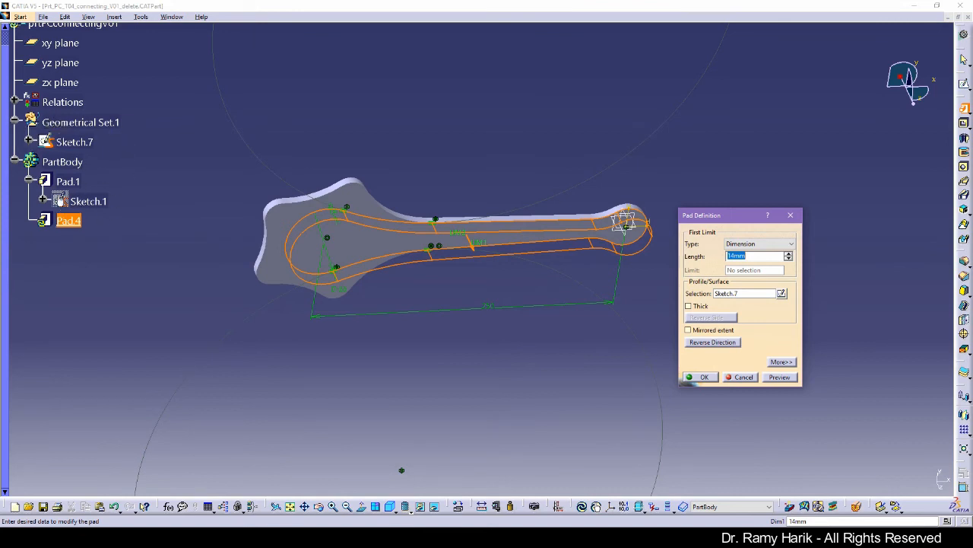
click(753, 378)
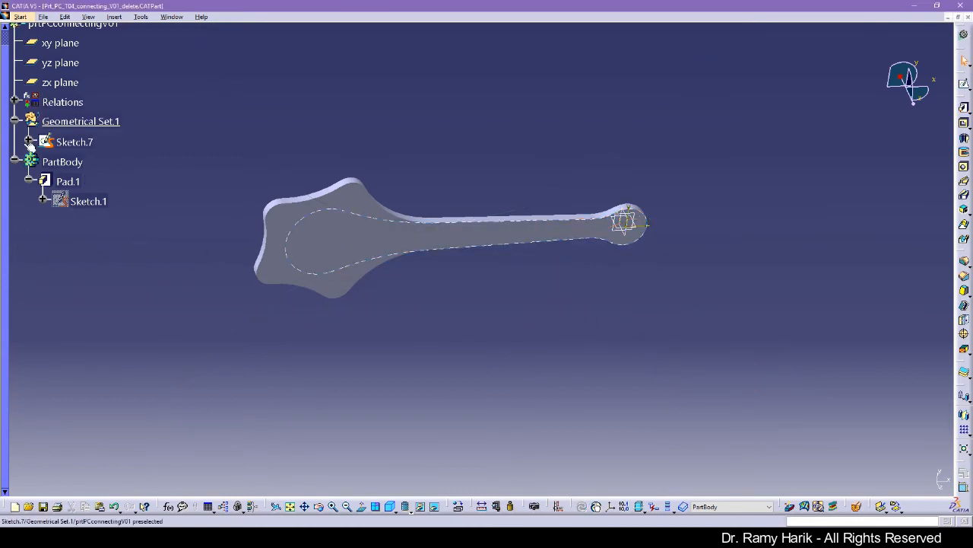
Step: Move the new profile sketch from Geometrical Set.1 into PartBody
drag(4, 111, 4, 61)
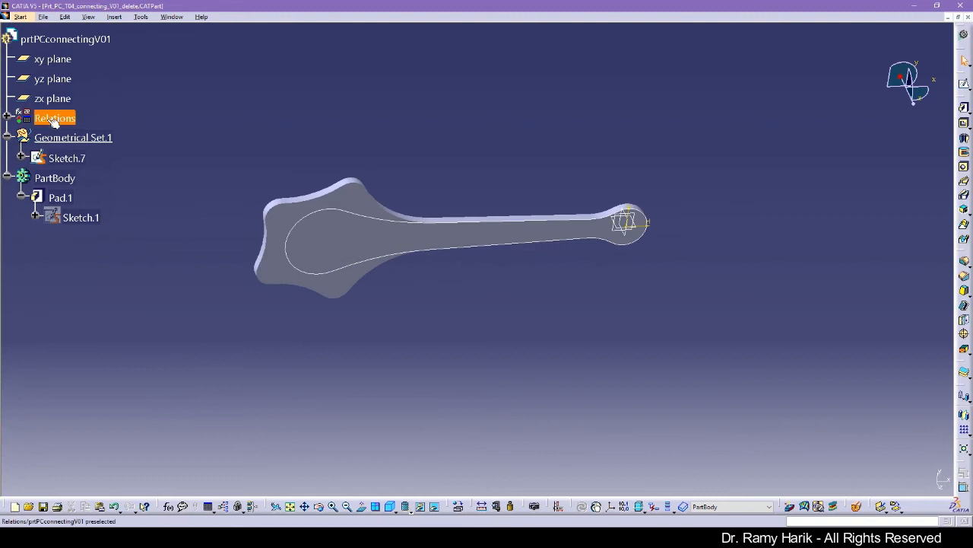
click(67, 161)
drag(68, 161, 82, 219)
right_click(60, 165)
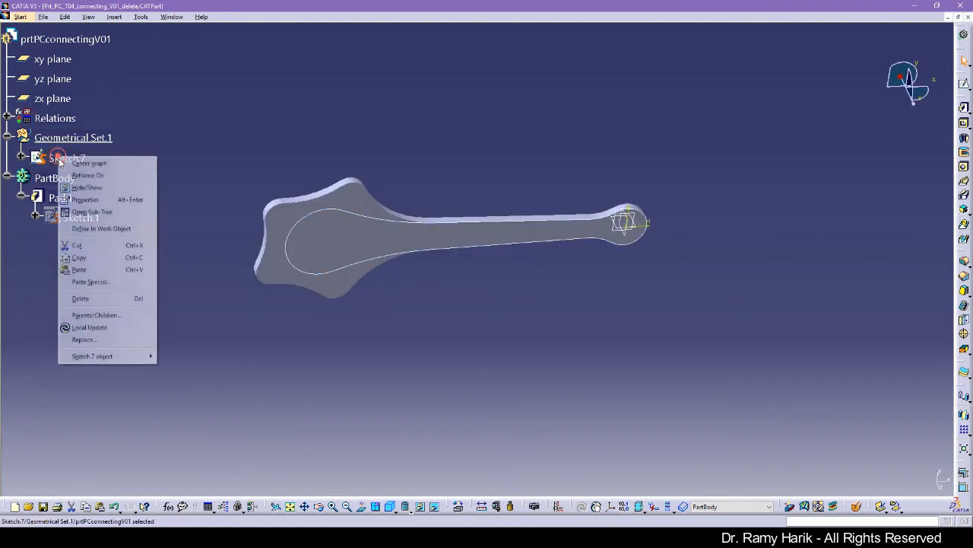
click(168, 158)
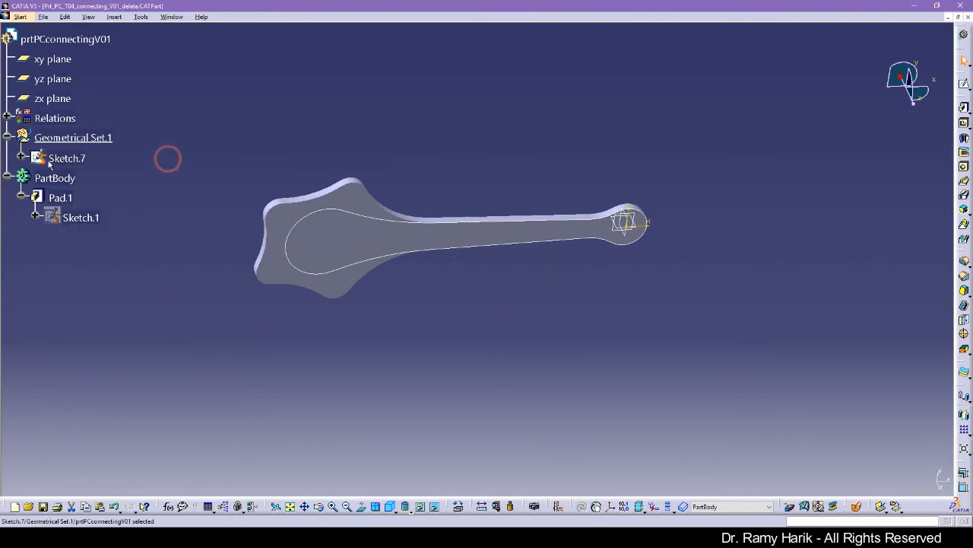
right_click(50, 178)
click(88, 251)
mouse_move(64, 158)
mouse_down()
mouse_move(67, 200)
mouse_move(64, 160)
mouse_move(54, 177)
mouse_up()
click(122, 245)
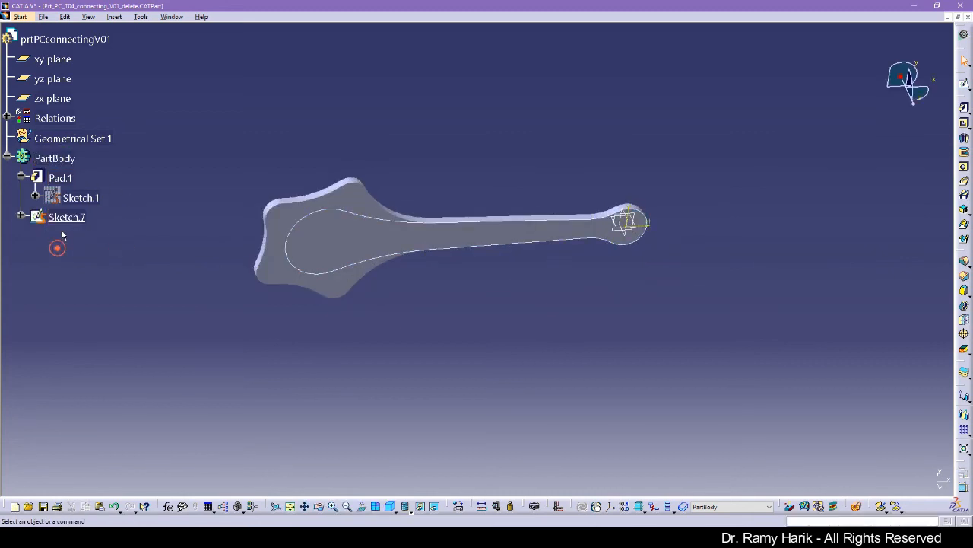
Step: Define PartBody as the in-work object and pad the moved profile sketch 14 mm
right_click(55, 158)
click(111, 232)
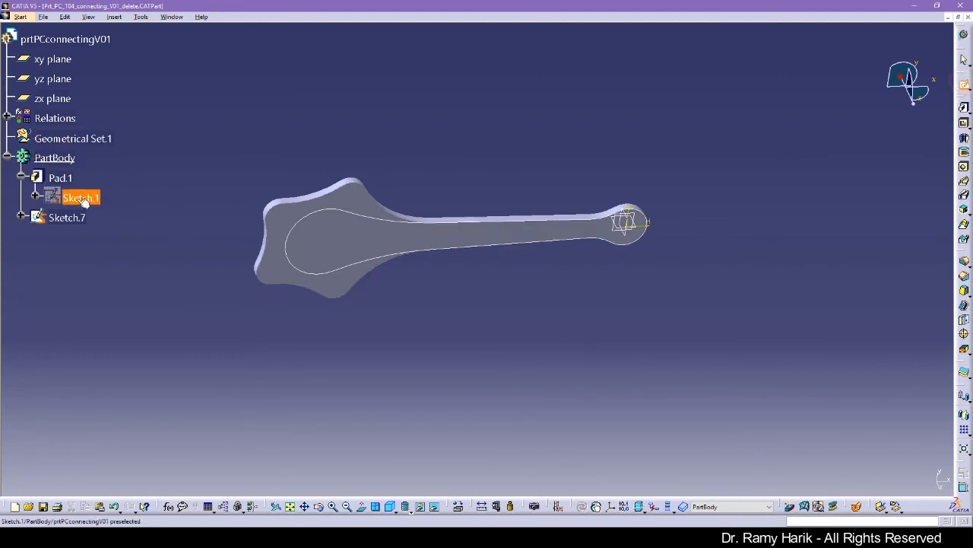
click(964, 108)
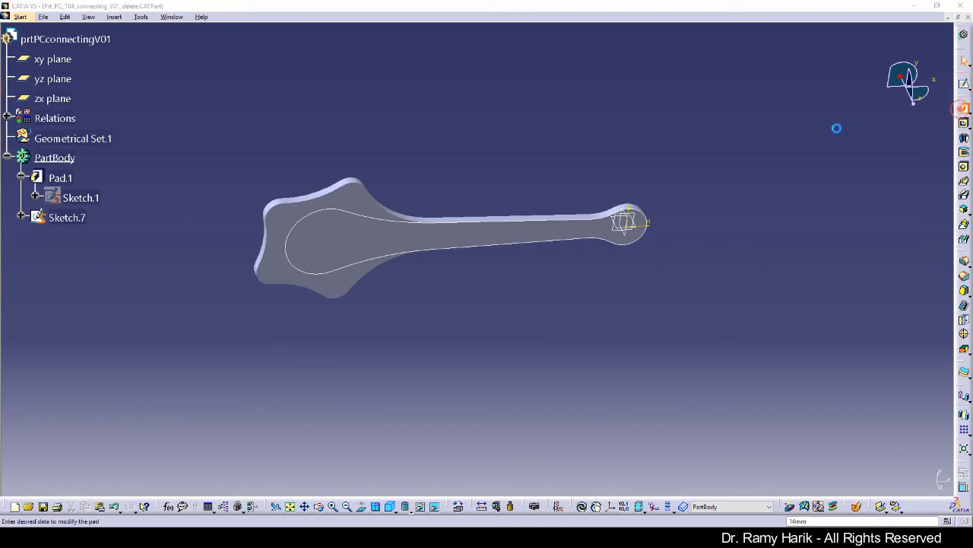
click(54, 217)
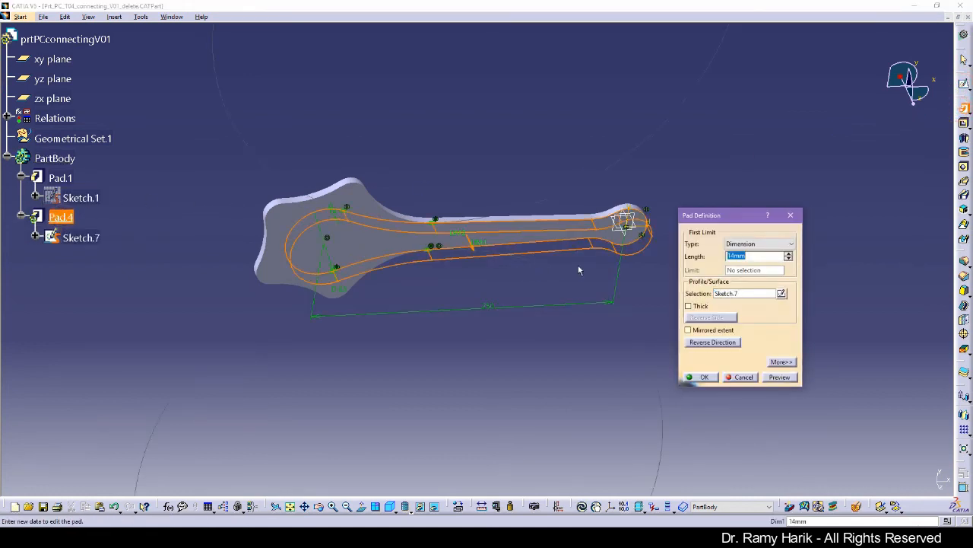
click(696, 377)
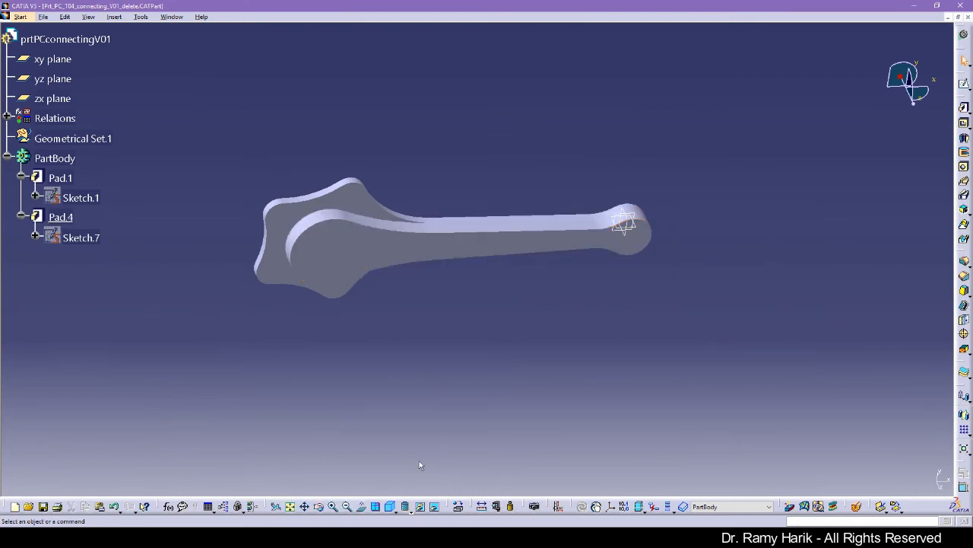
Step: Set the part's display mode to shading with edges
click(0, 300)
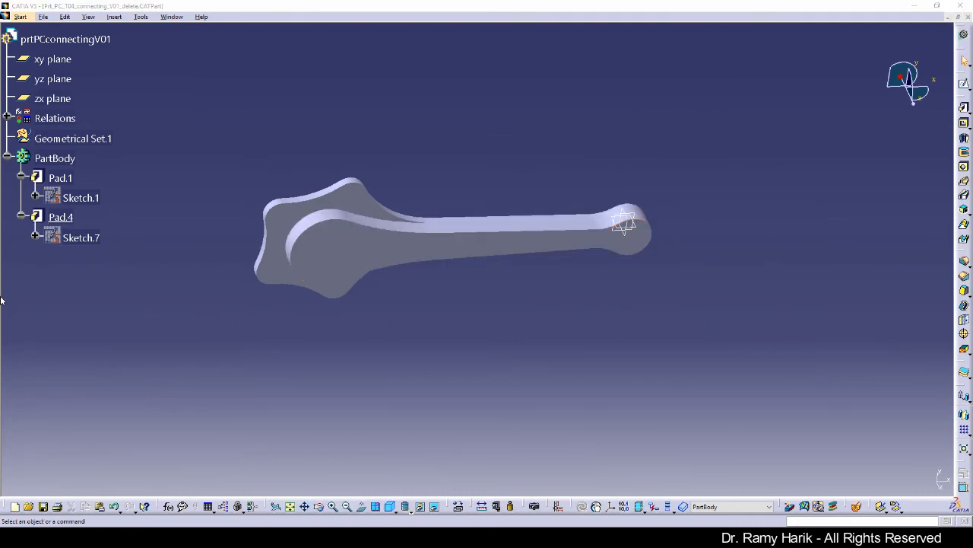
click(394, 511)
click(441, 468)
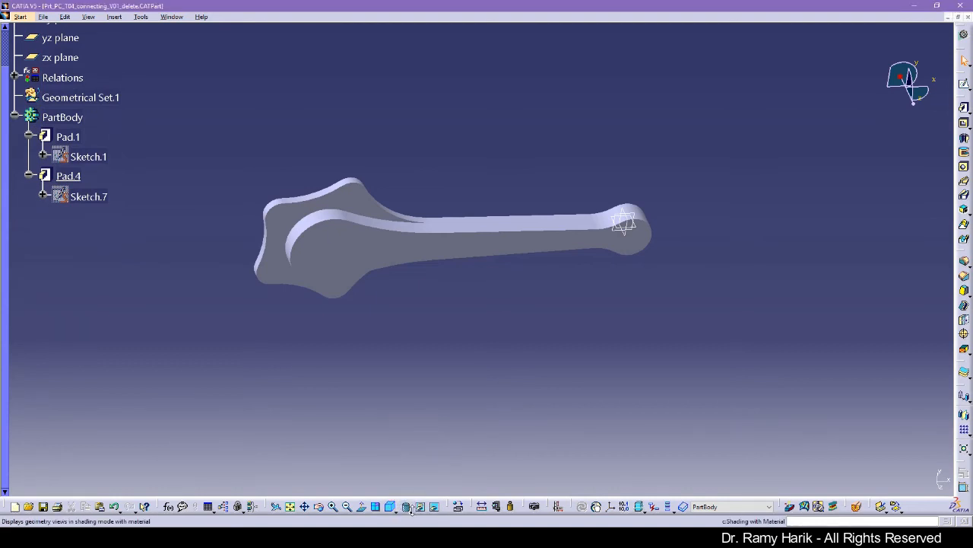
click(411, 511)
click(423, 448)
middle_drag(225, 242, 296, 267)
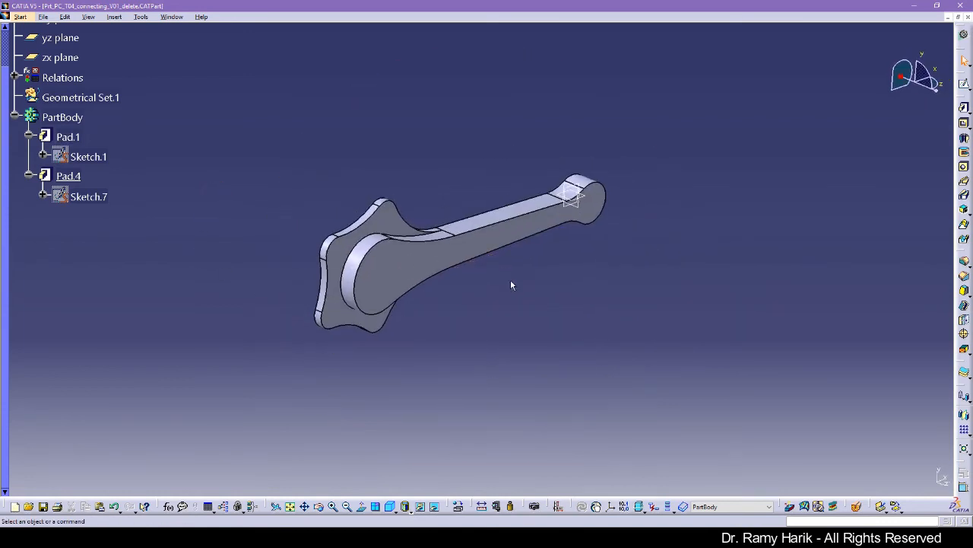
Step: Save the connecting rod part under its current file name
click(44, 17)
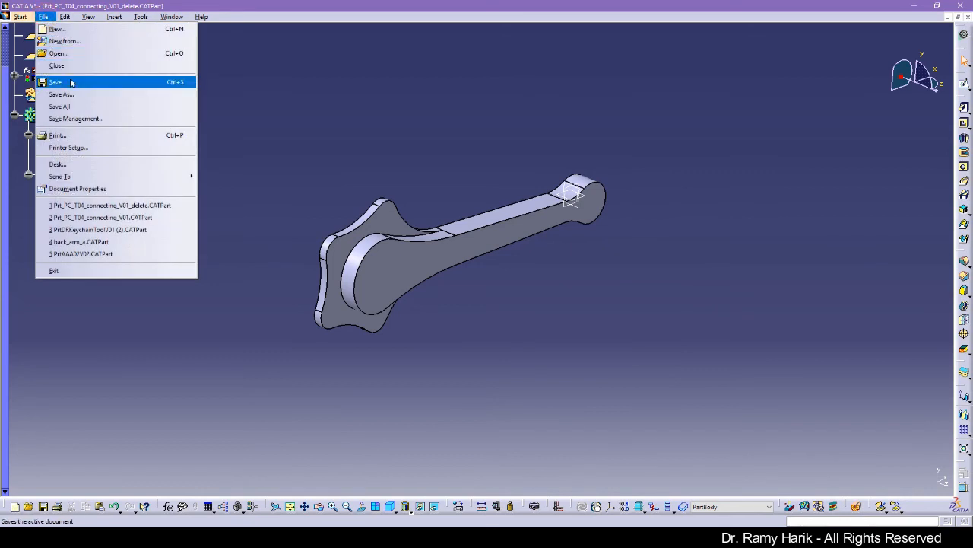
click(72, 81)
middle_drag(514, 157, 508, 181)
middle_drag(264, 227, 244, 202)
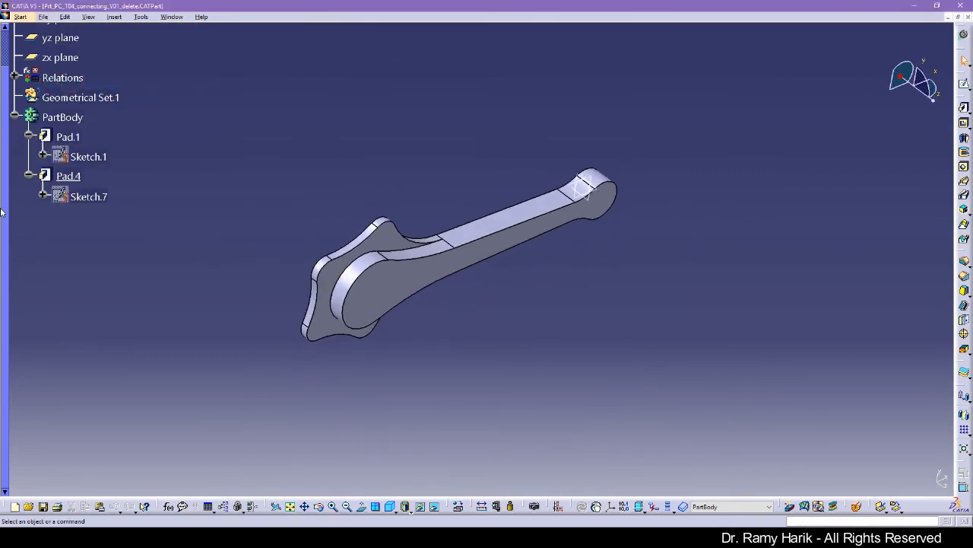
click(1, 249)
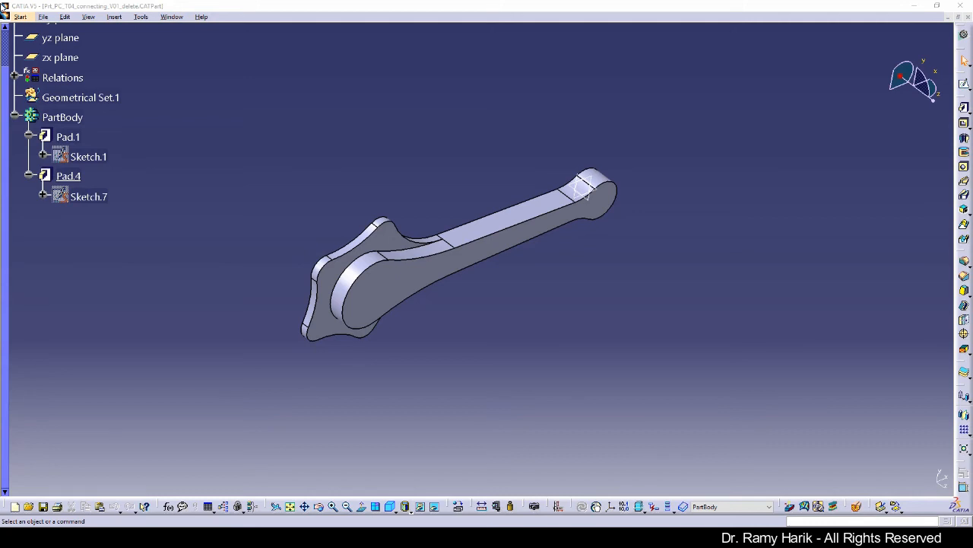
Step: Switch to the CATIA V5 tutorial PDF in the browser and find the start of the Pockets section
key(alt+Tab)
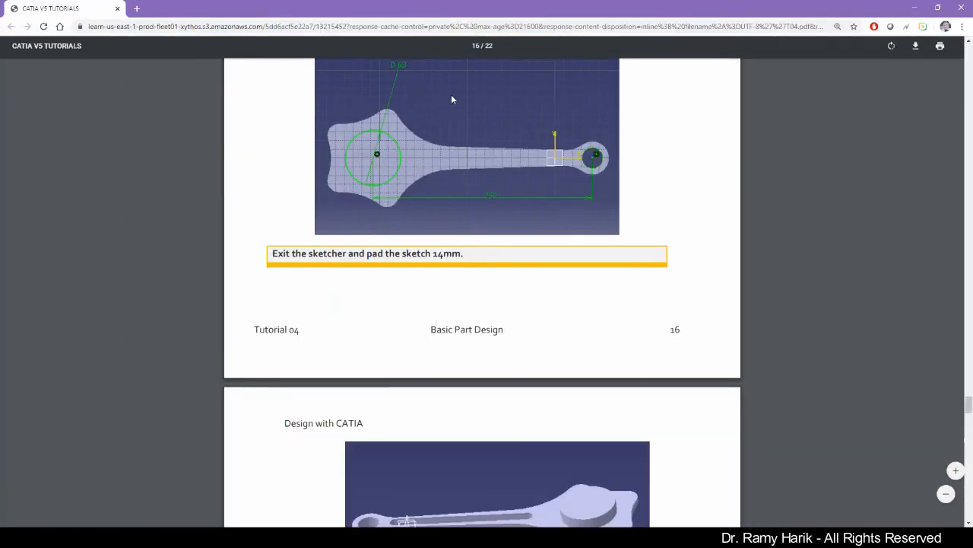
scroll(1, 368, up, 15)
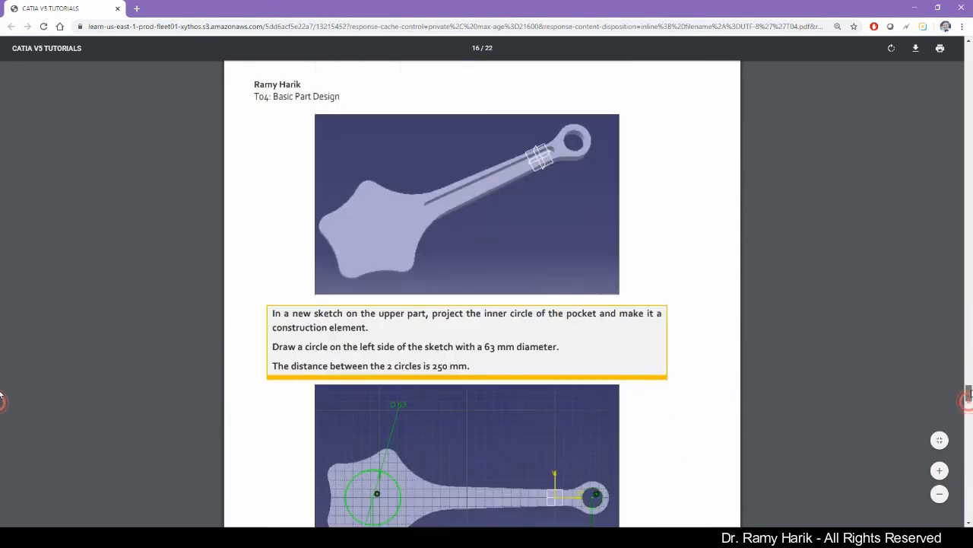
scroll(2, 367, up, 2)
scroll(1, 369, down, 3)
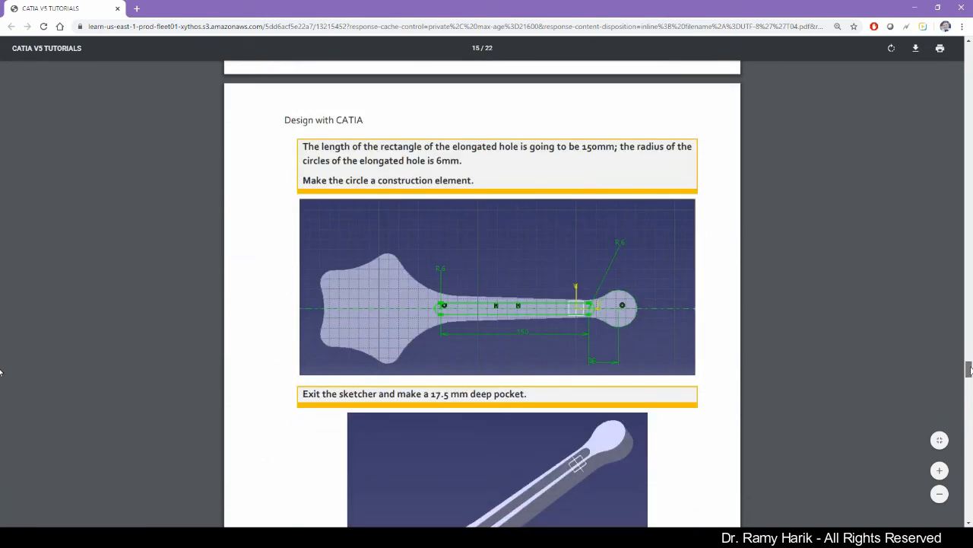
scroll(1, 372, down, 3)
scroll(2, 376, up, 3)
scroll(2, 377, down, 3)
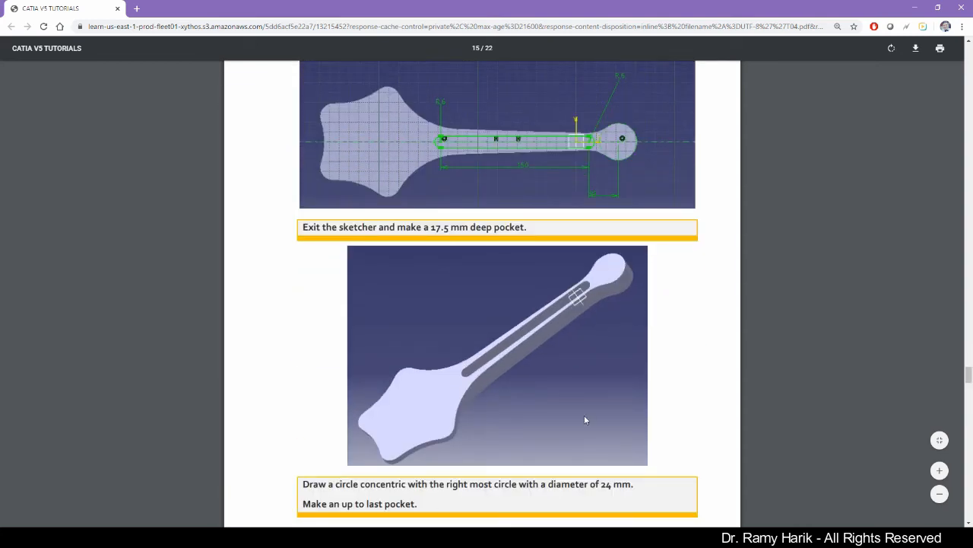
drag(968, 375, 970, 358)
scroll(1, 357, up, 9)
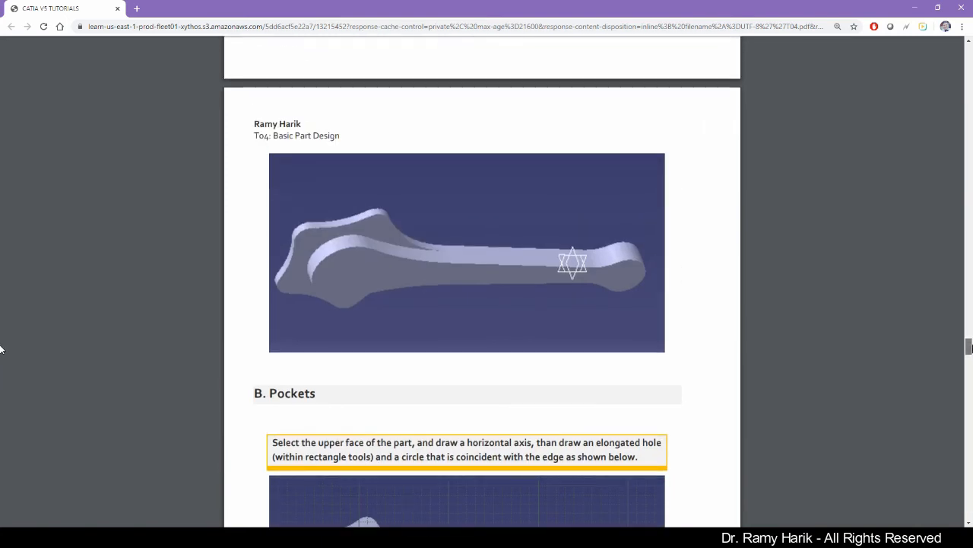
Step: Review the tutorial's instructions for the elongated-hole pocket, the small-end hole, and the wide-end circular pad and hole
scroll(2, 350, down, 12)
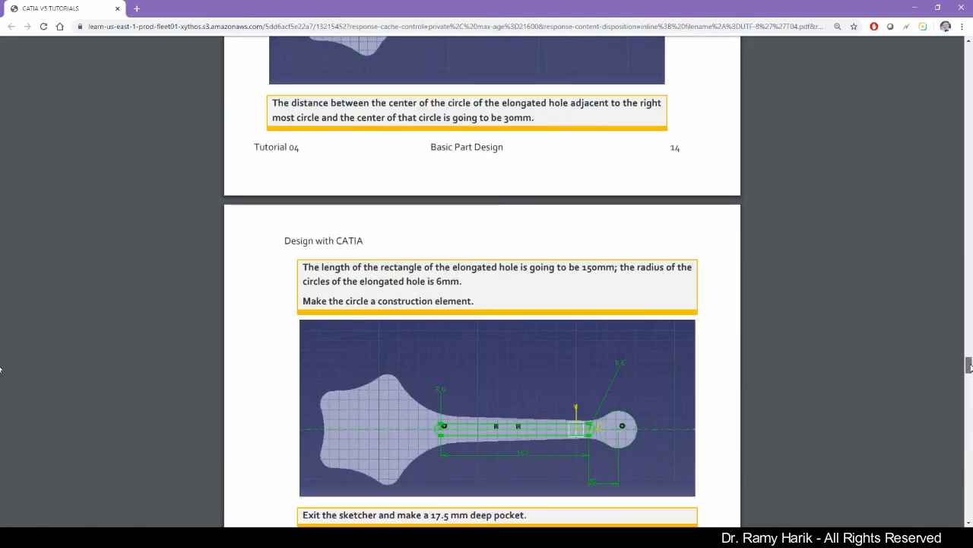
scroll(0, 367, up, 2)
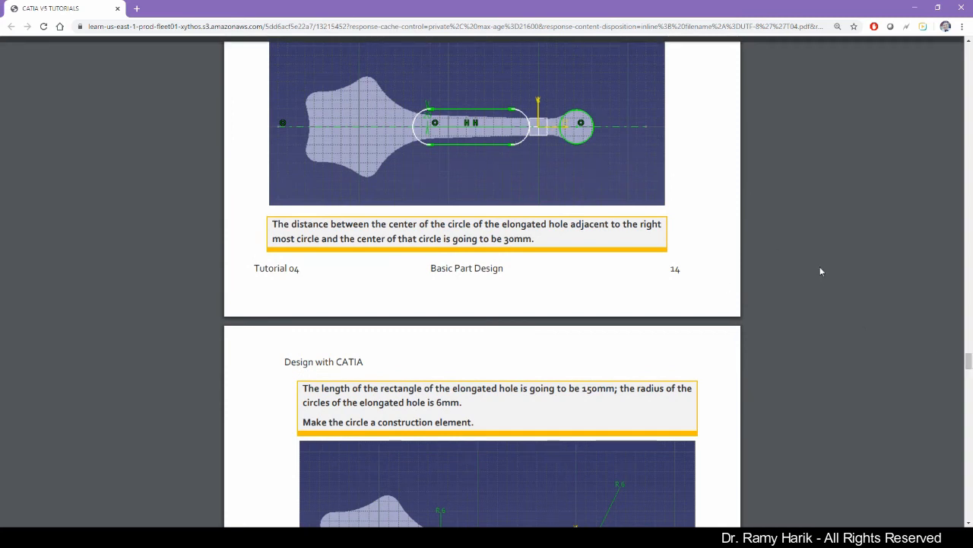
scroll(969, 373, down, 3)
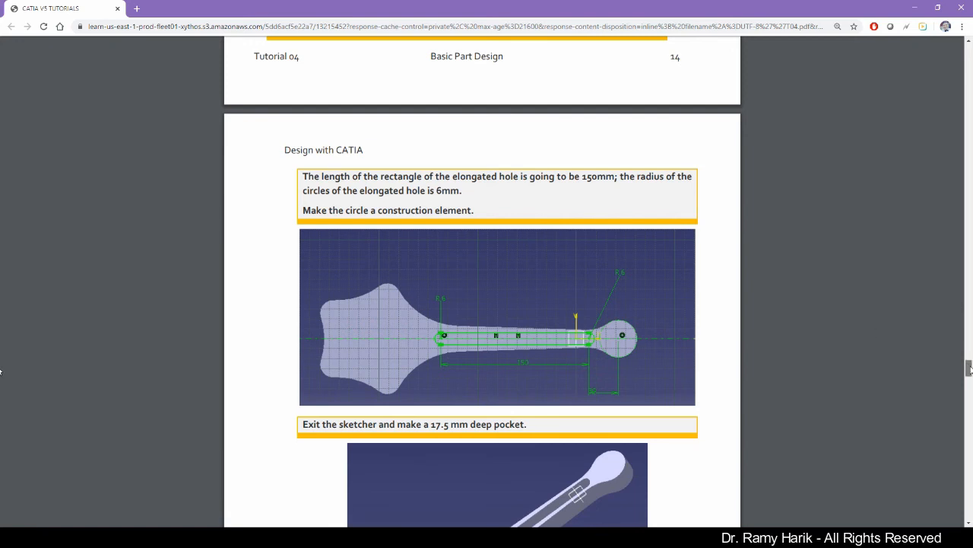
scroll(969, 373, down, 3)
scroll(969, 376, down, 1)
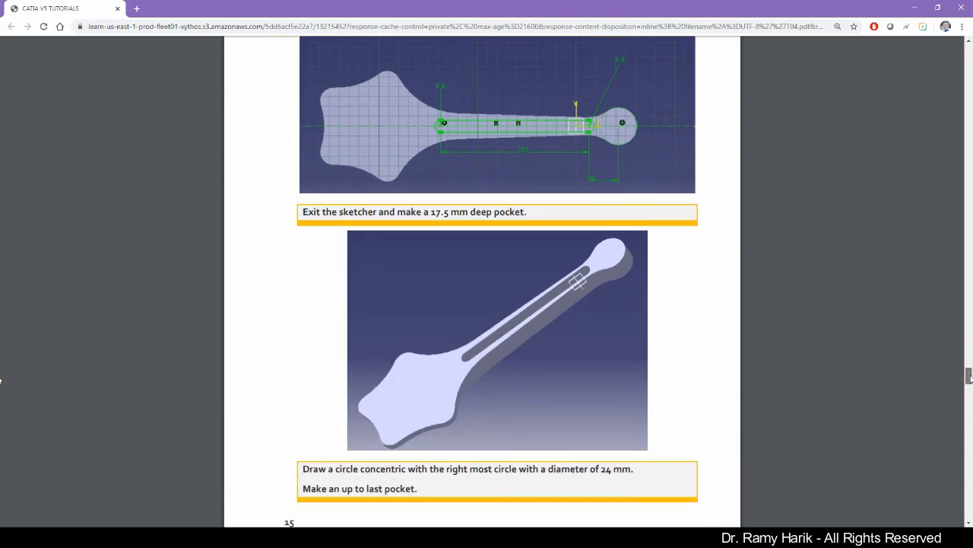
scroll(969, 378, up, 1)
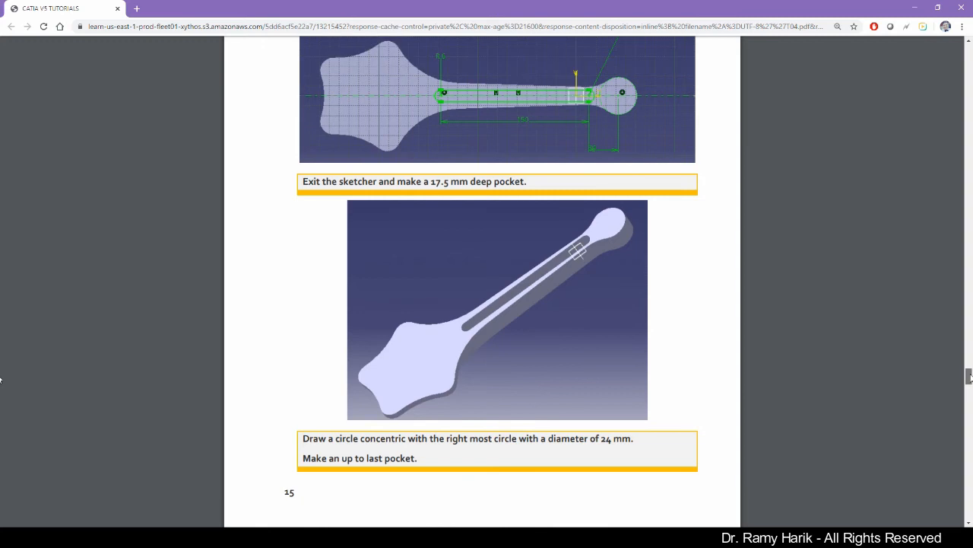
scroll(1, 381, down, 5)
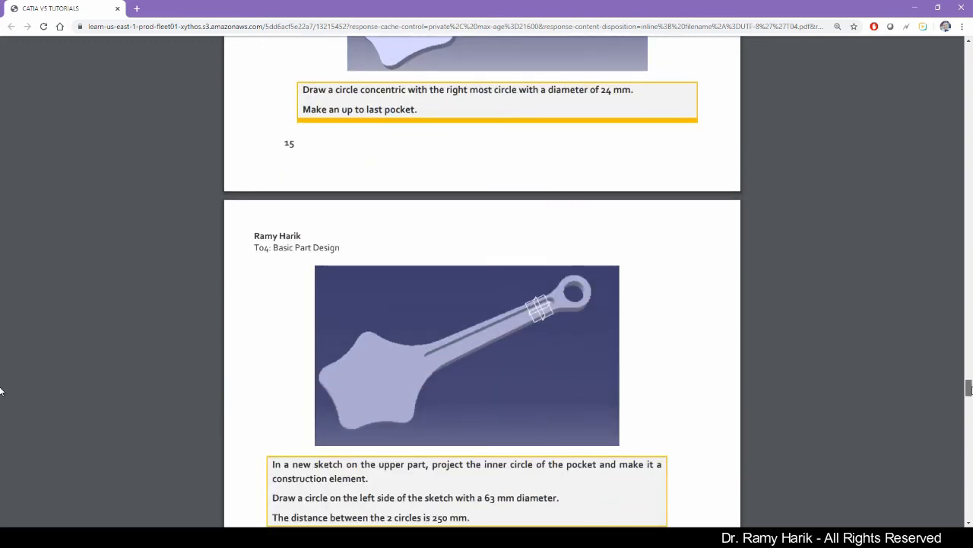
scroll(1, 392, down, 6)
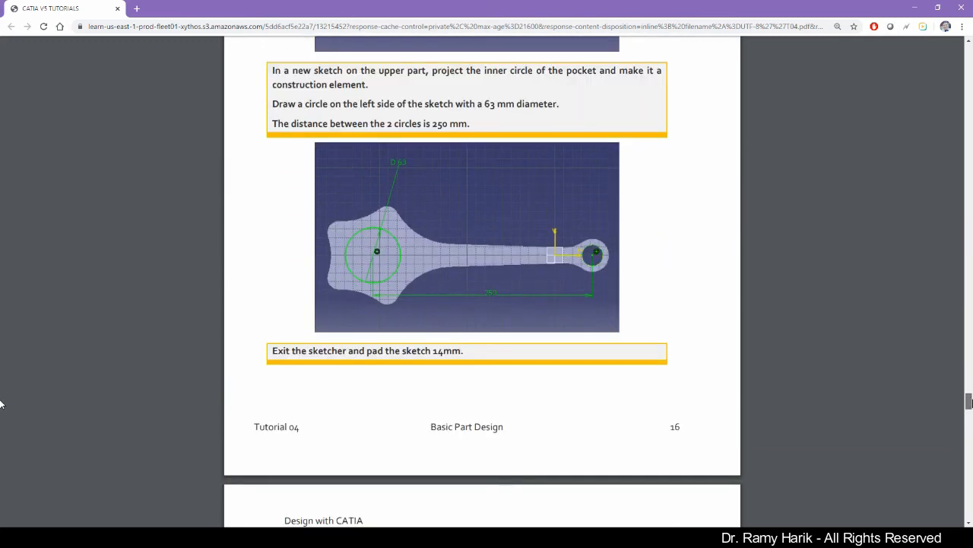
scroll(1, 401, up, 4)
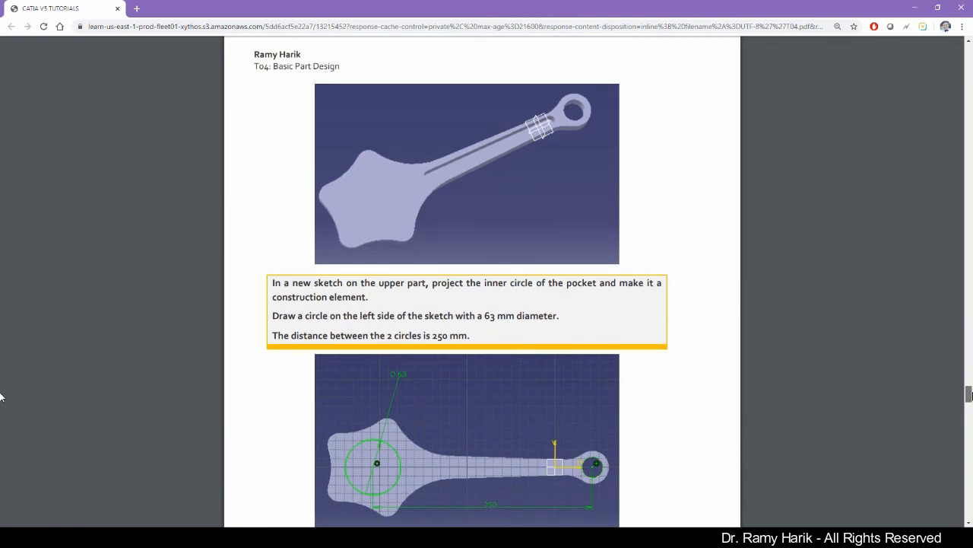
scroll(0, 395, down, 7)
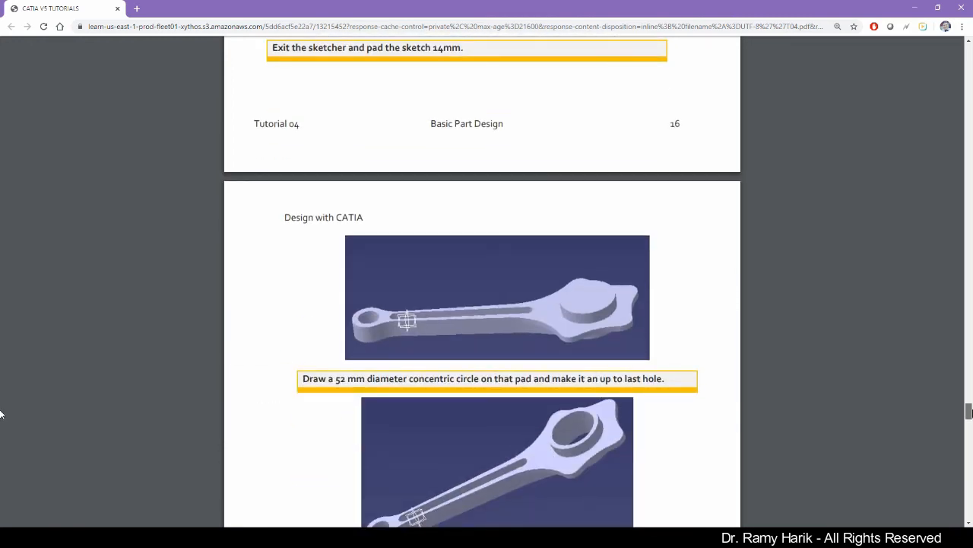
Step: Switch back to CATIA and open a sketch on the rod's full flat face, opposite the second pad
scroll(1, 414, down, 6)
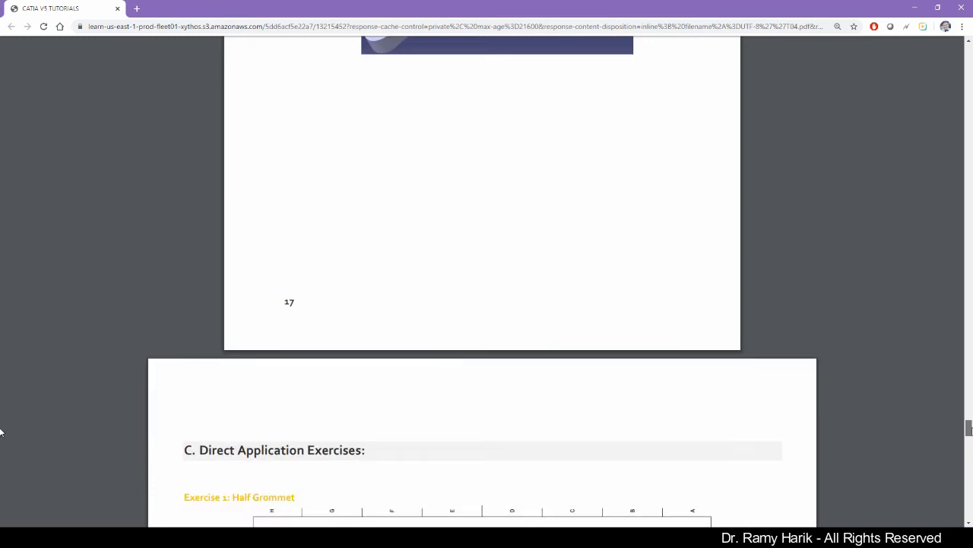
drag(972, 428, 971, 356)
drag(759, 15, 2, 64)
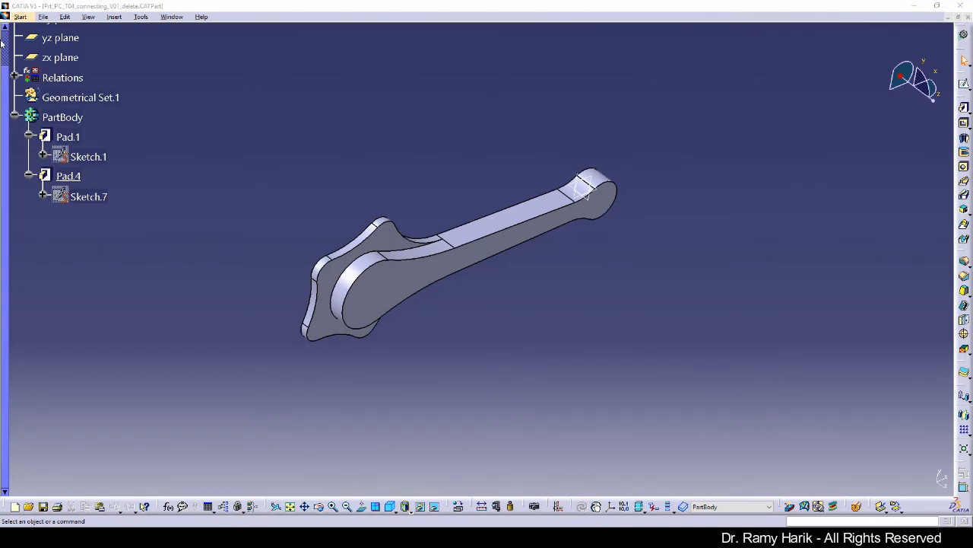
middle_drag(279, 362, 606, 216)
click(601, 208)
click(964, 83)
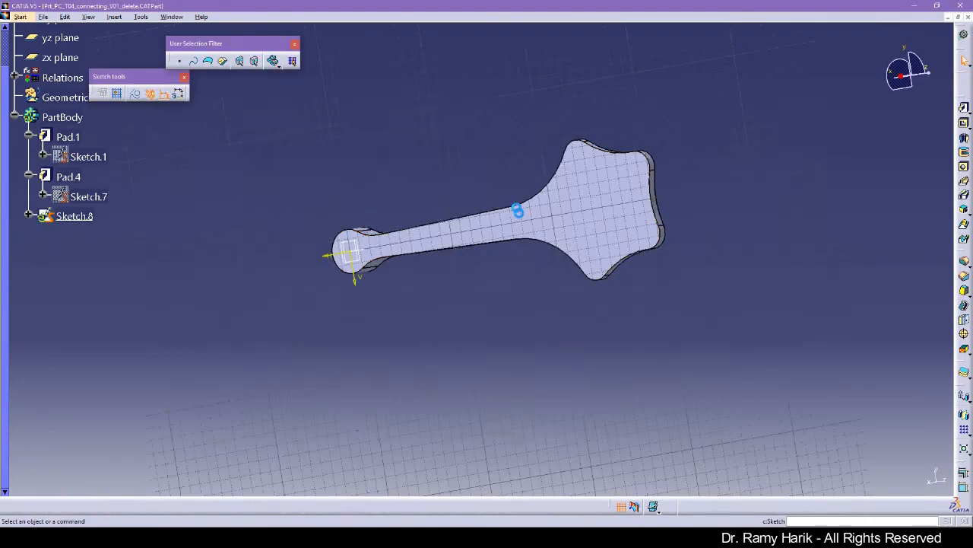
middle_drag(556, 364, 545, 340)
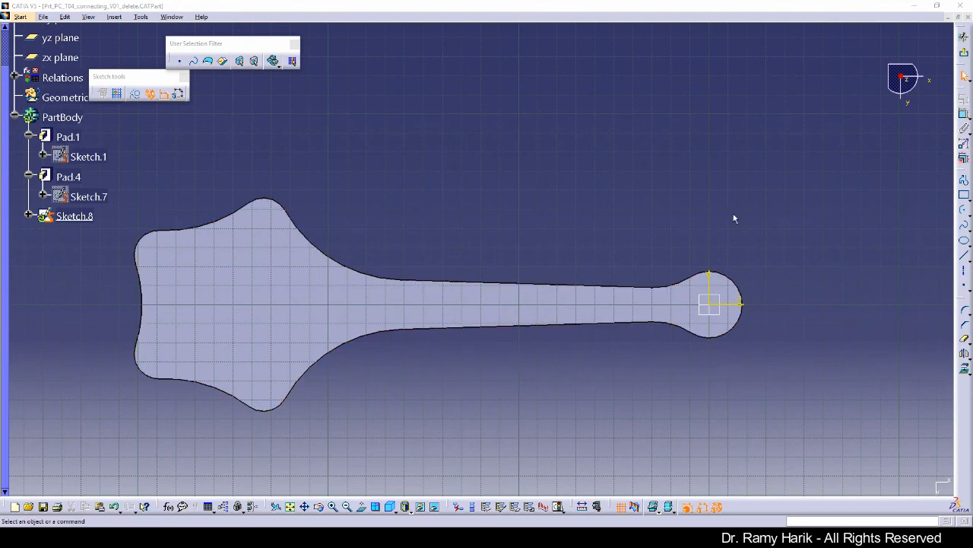
Step: Draw a horizontal axis along the rod's centreline, extending beyond both ends of the part
click(966, 197)
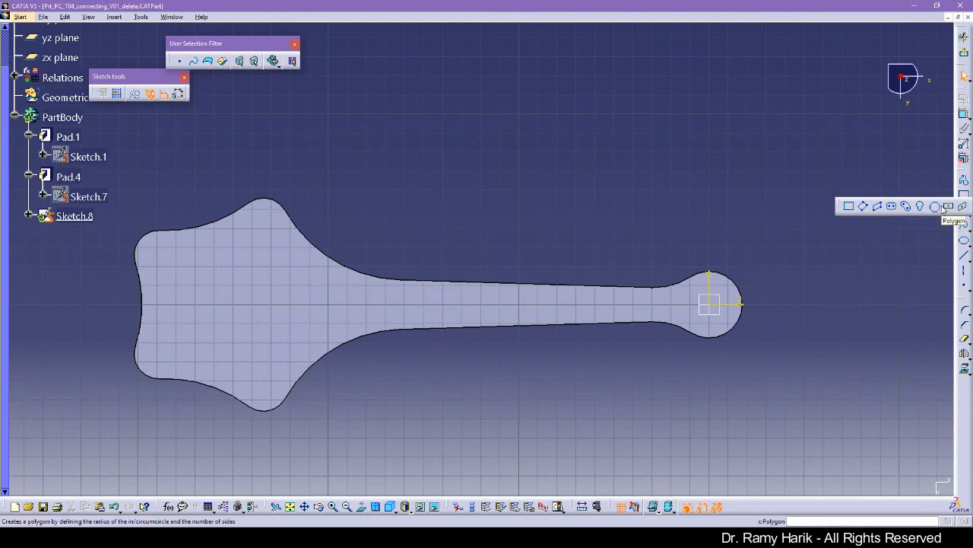
click(893, 207)
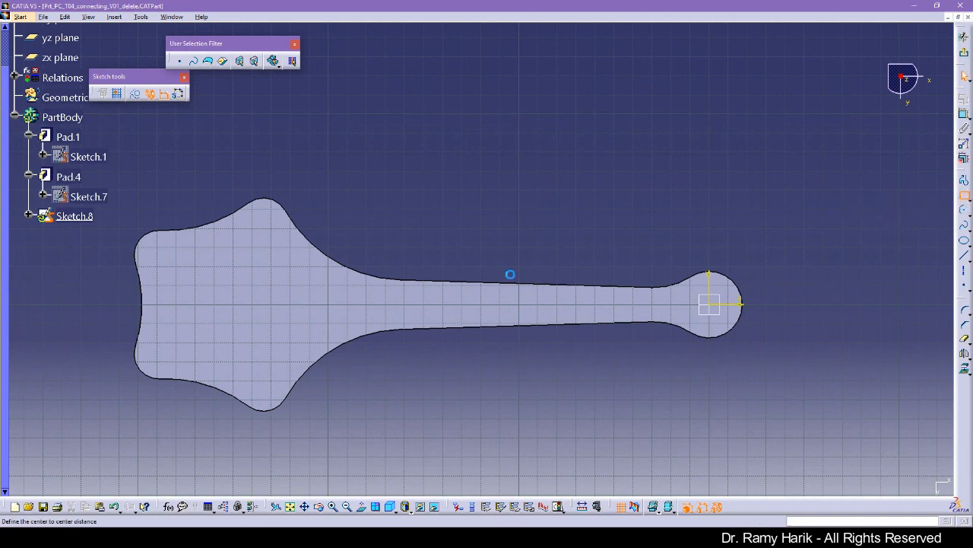
click(963, 196)
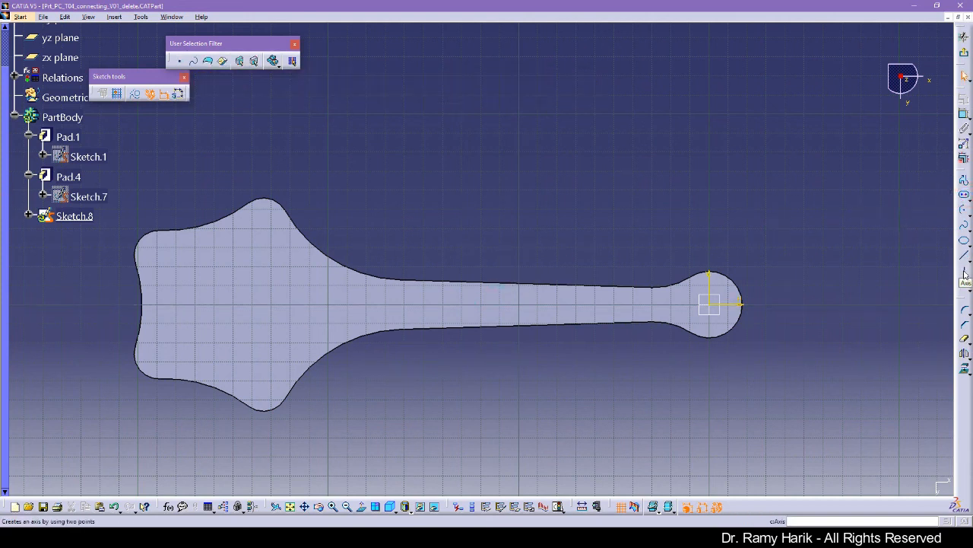
click(965, 272)
click(832, 303)
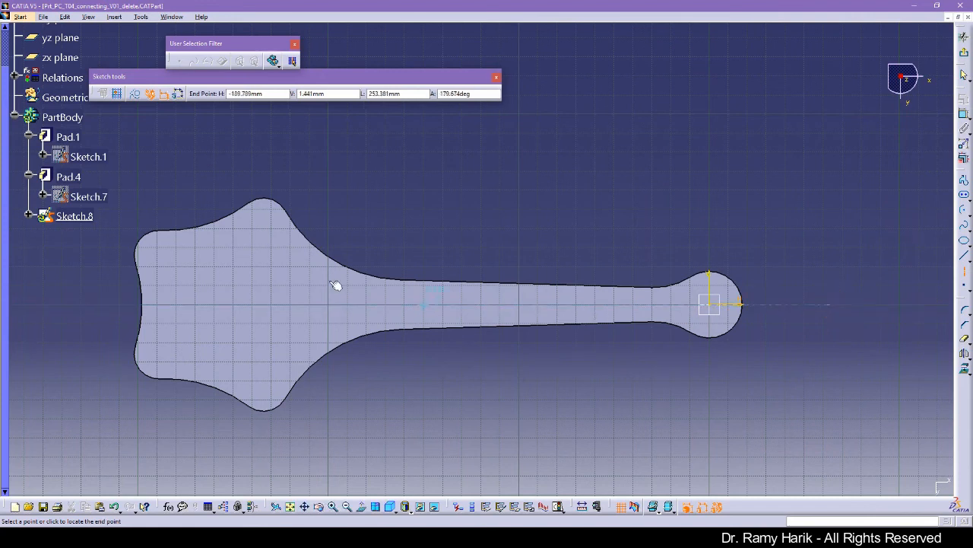
click(42, 305)
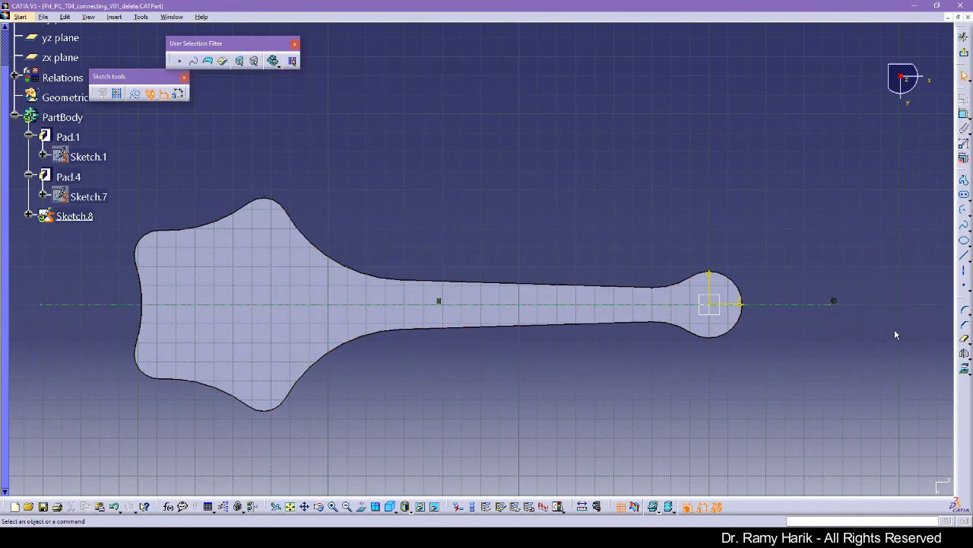
Step: Sketch an elongated hole centred on the axis over the rod's shank, with a radius of about 17.8 mm
click(964, 195)
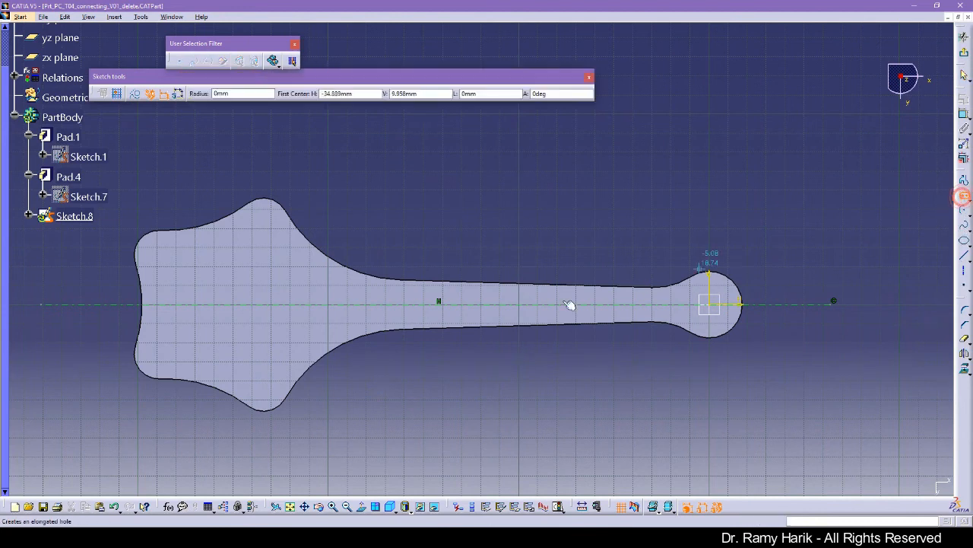
click(462, 307)
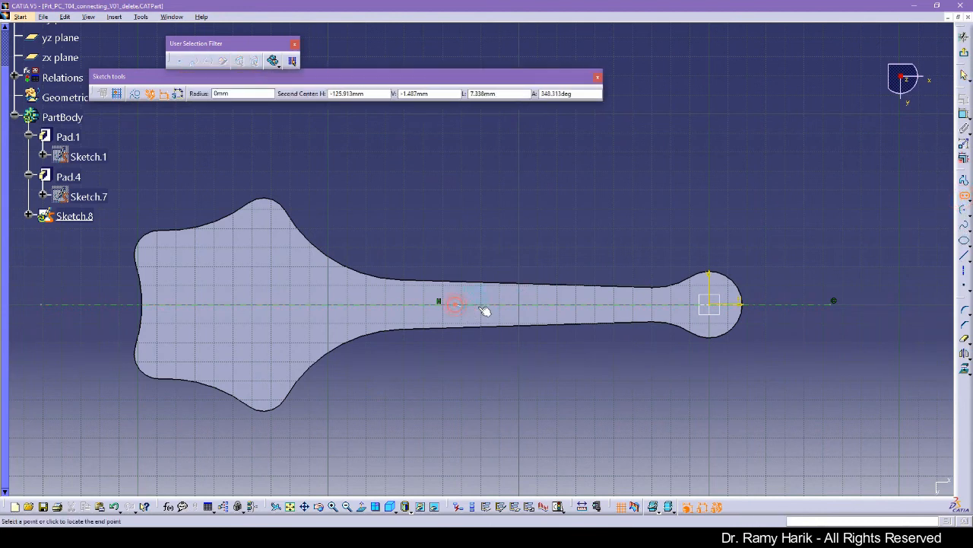
click(586, 305)
click(601, 338)
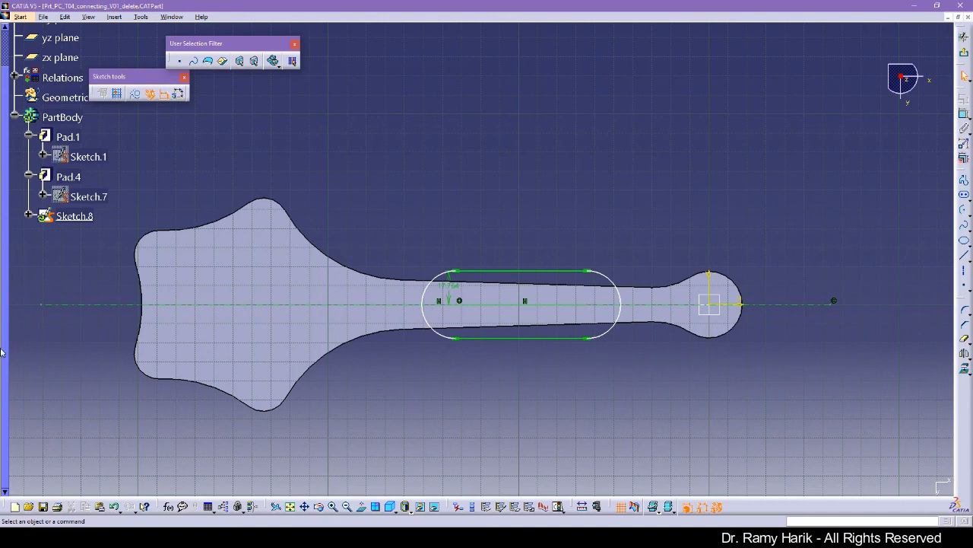
click(2, 403)
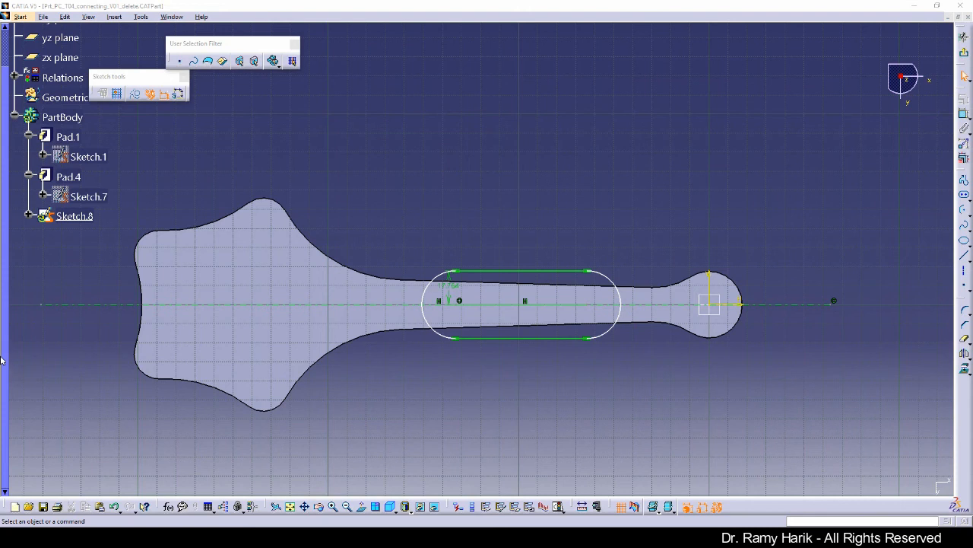
Step: Dimension the elongated hole's small-end centre from the sketch origin and set the distance to 30 mm
click(588, 305)
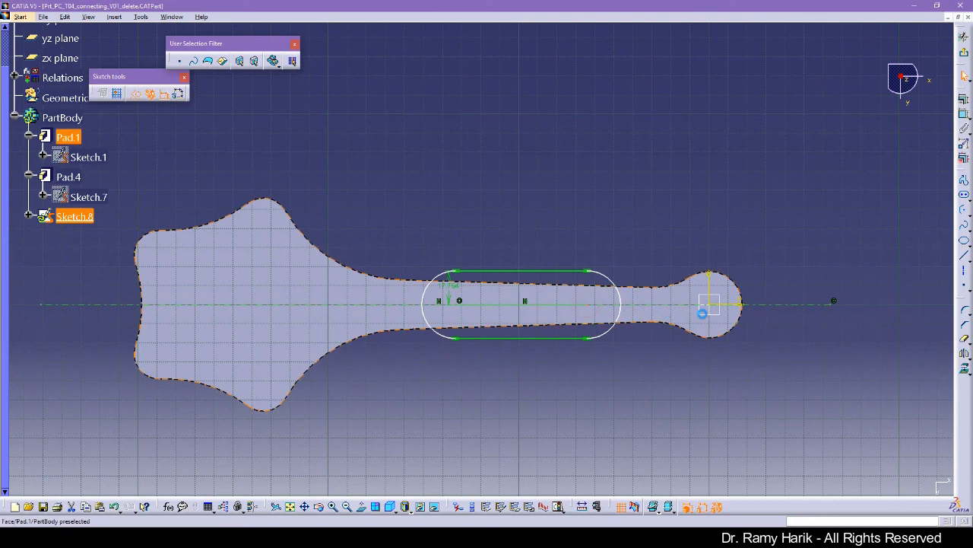
click(963, 99)
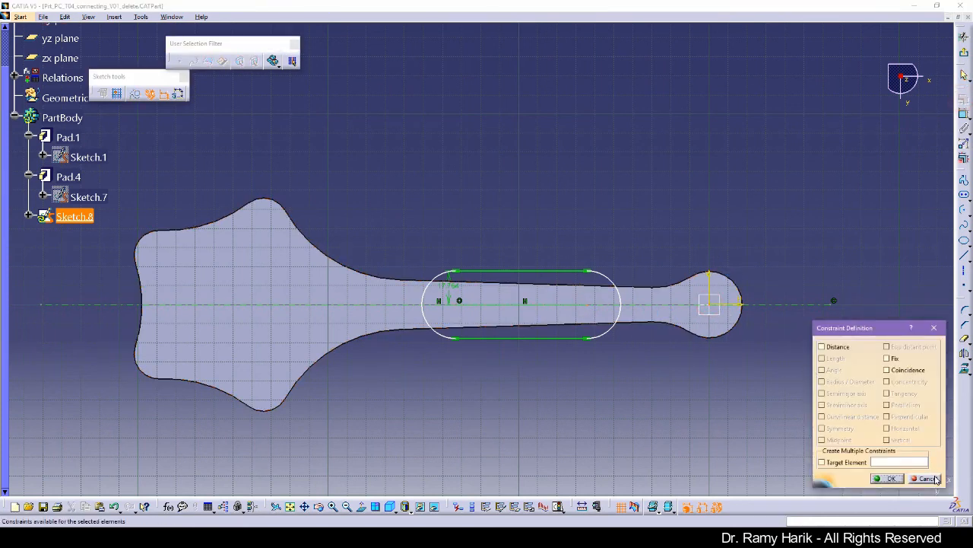
click(933, 478)
click(964, 114)
click(696, 174)
double_click(697, 174)
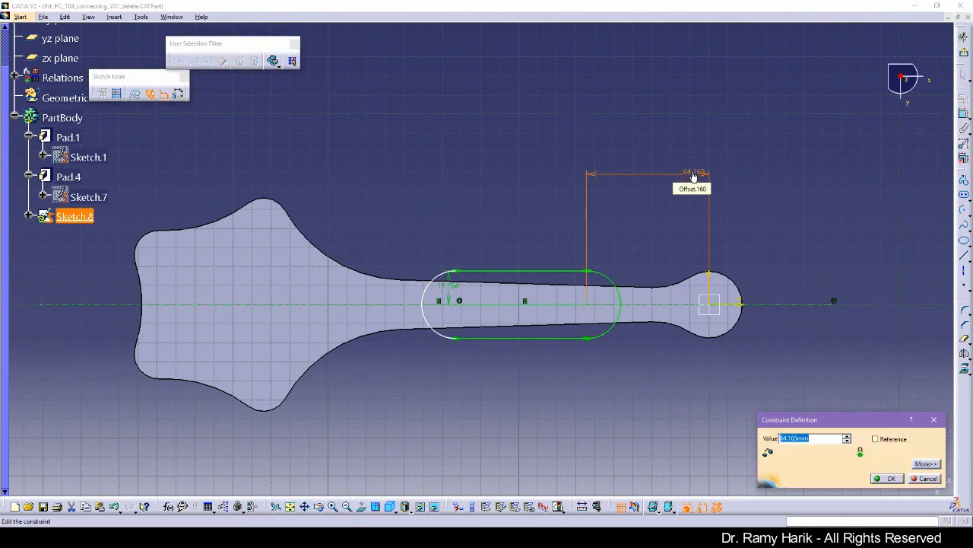
text(30)
key(Return)
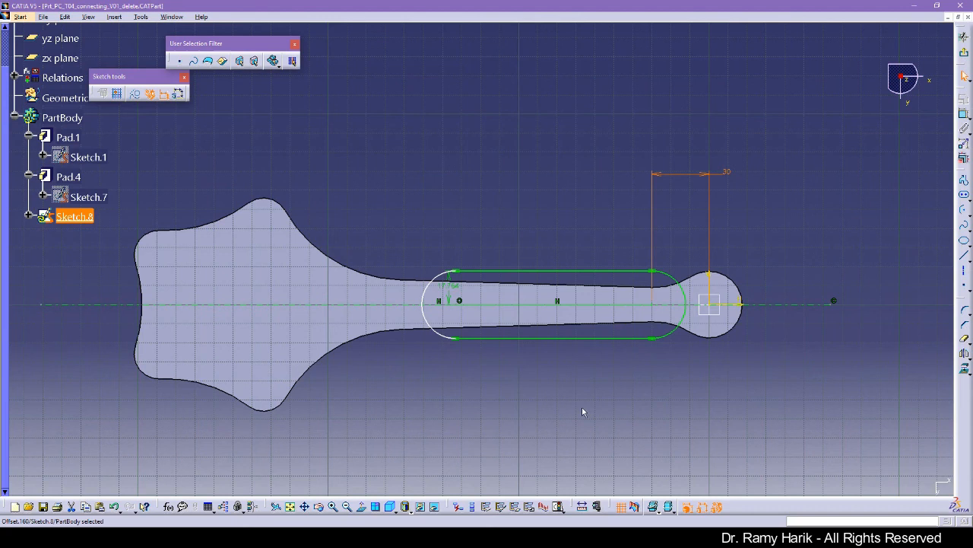
click(862, 224)
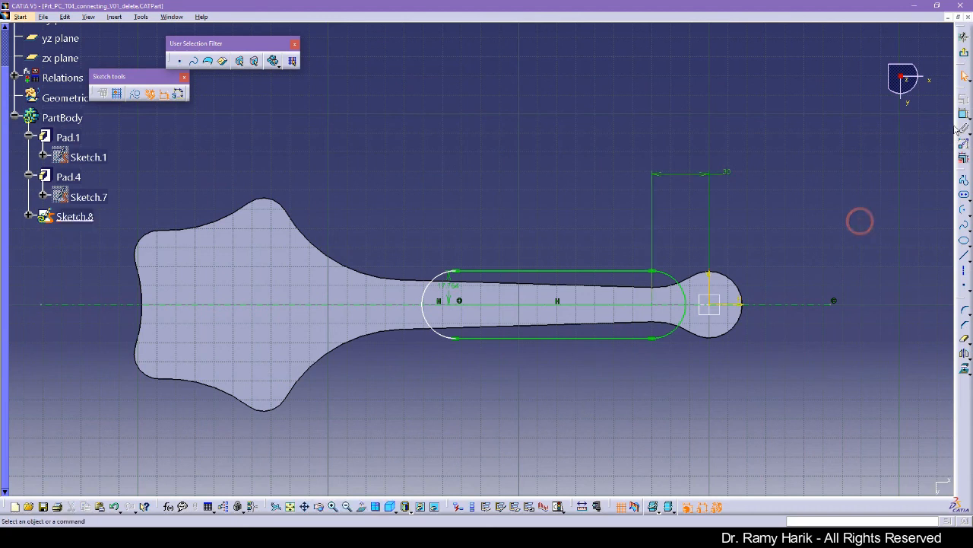
click(964, 114)
click(672, 277)
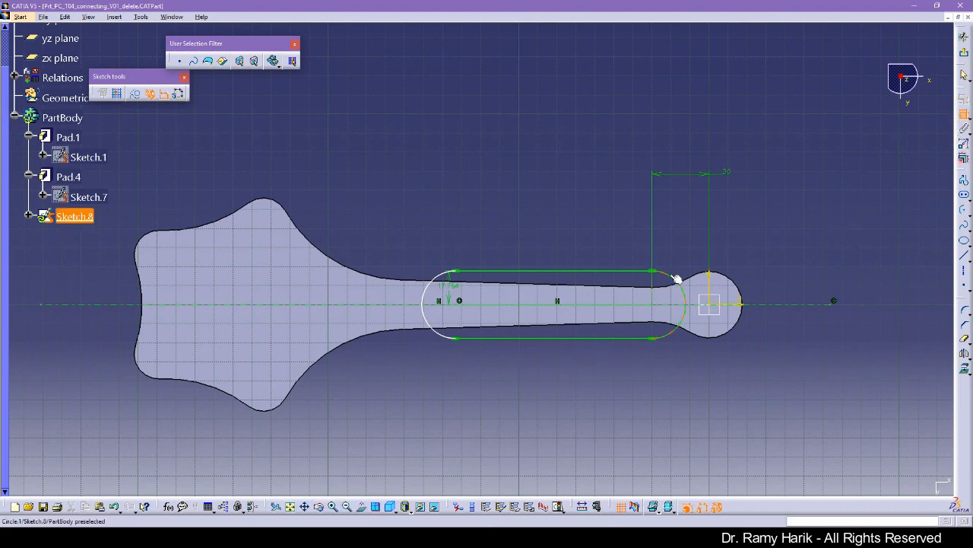
key(Escape)
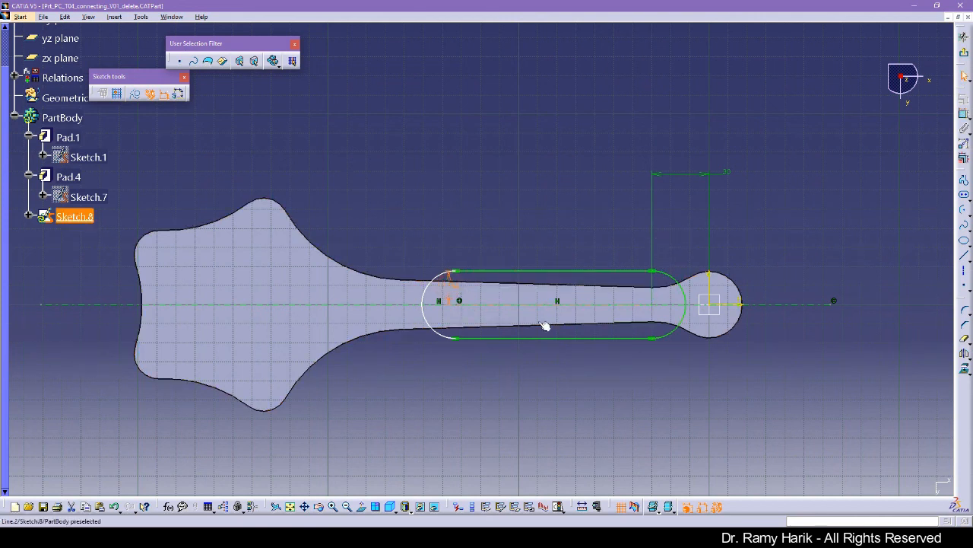
Step: Delete the elongated hole's existing half-width dimension and constrain its small-end arc to a 6 mm radius
right_click(451, 286)
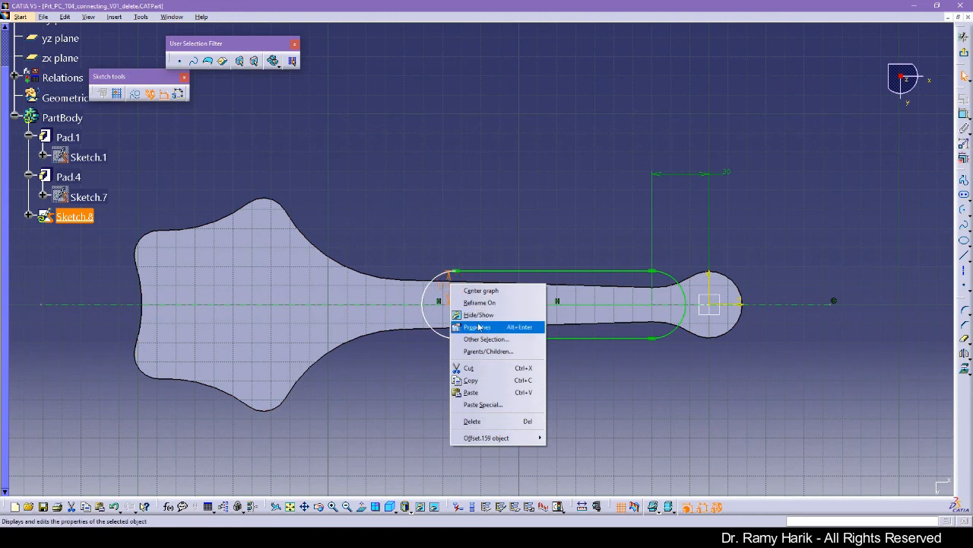
click(496, 421)
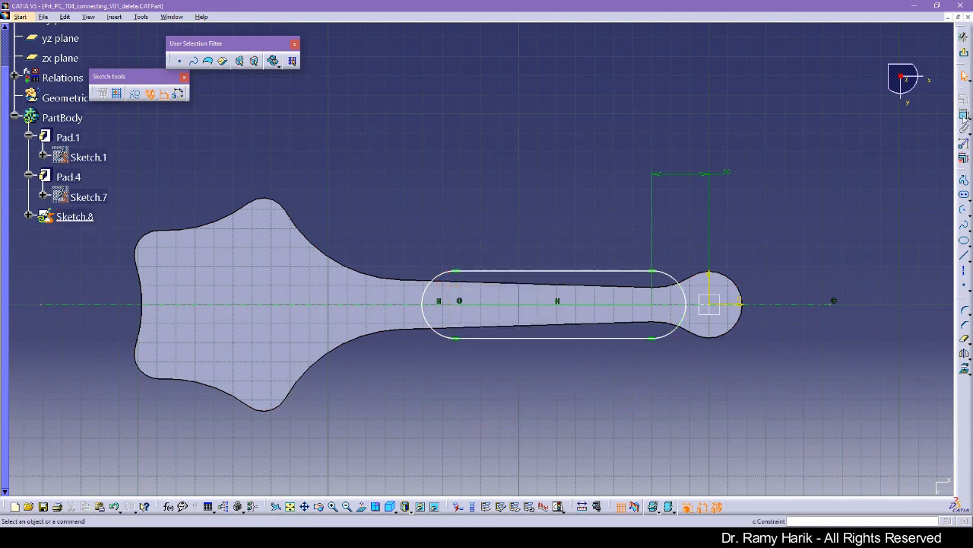
click(669, 275)
click(680, 233)
double_click(681, 231)
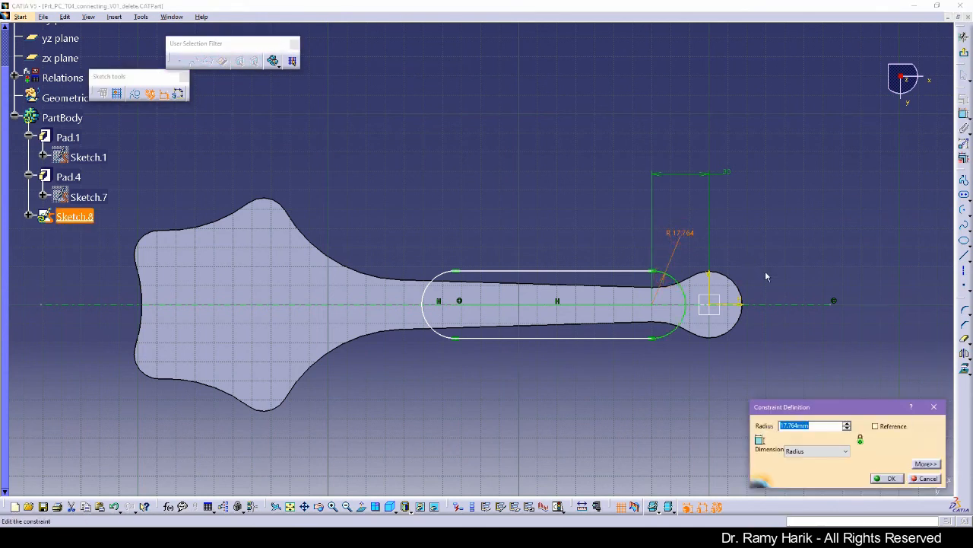
text(6)
key(Return)
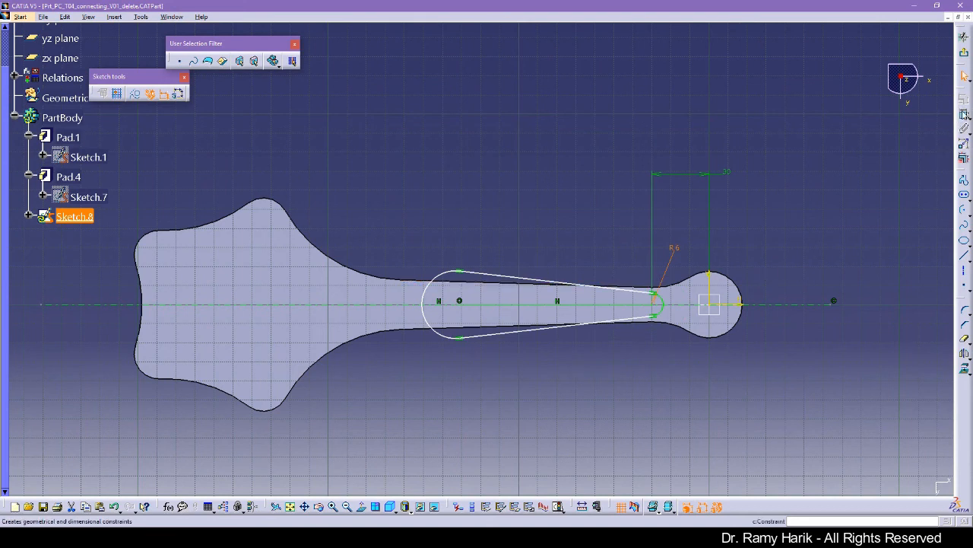
Step: Constrain the elongated hole's wide-end arc to a 6 mm radius
click(963, 115)
click(444, 280)
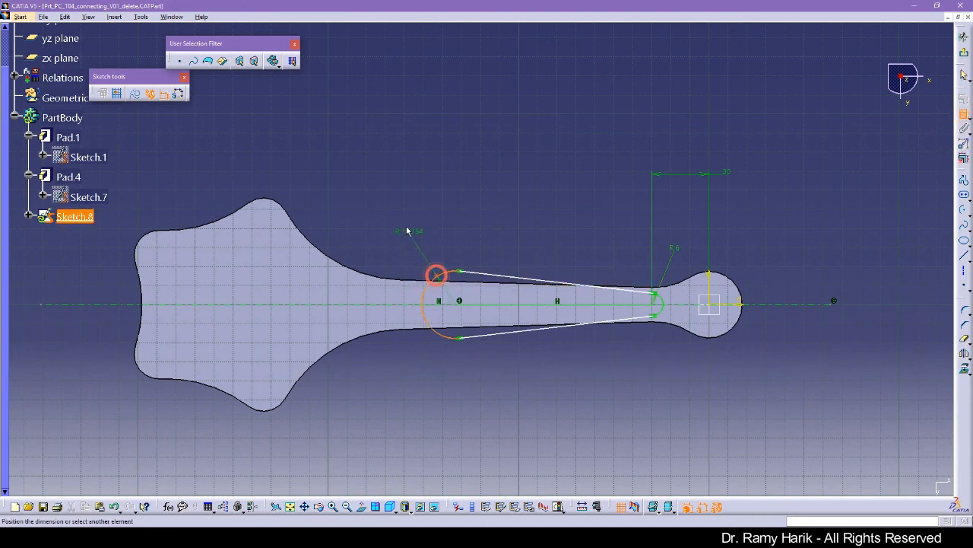
double_click(406, 224)
text(6)
key(Return)
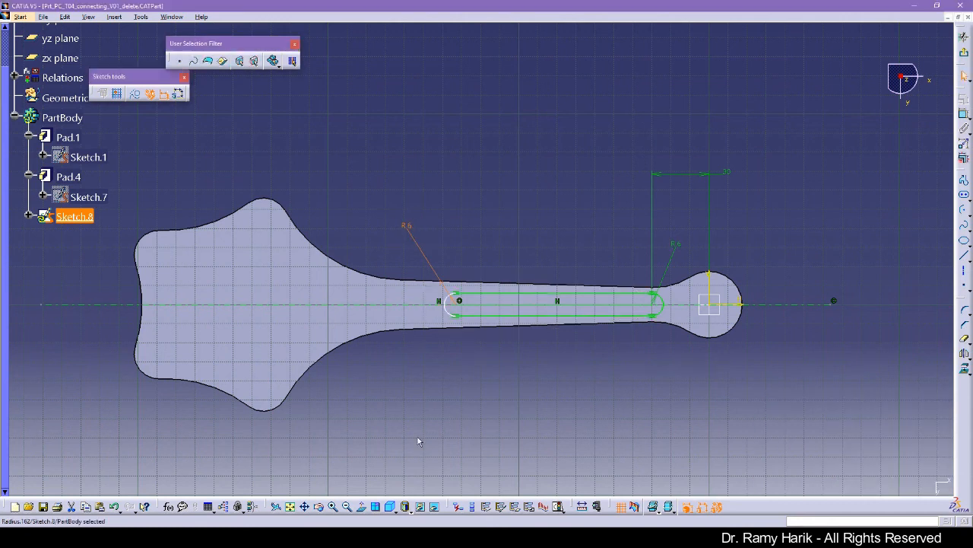
click(887, 230)
Step: Set the distance between the elongated hole's two arc centres to 150 mm
click(964, 114)
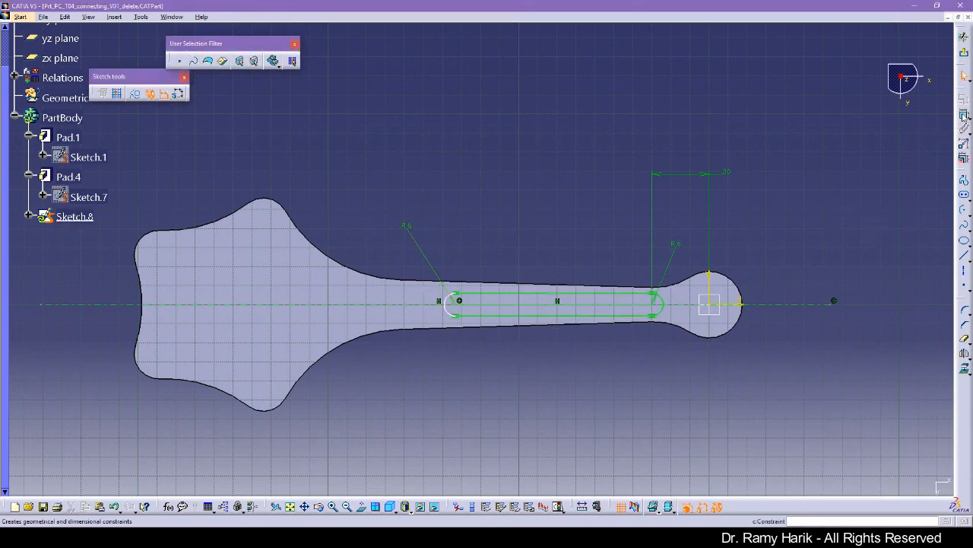
click(659, 306)
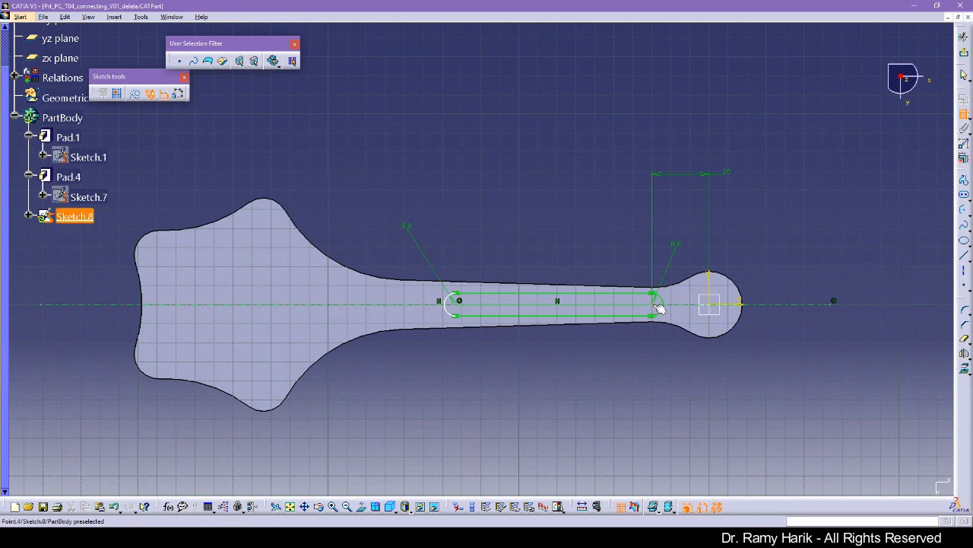
click(455, 306)
click(538, 374)
double_click(533, 368)
text(150)
key(Return)
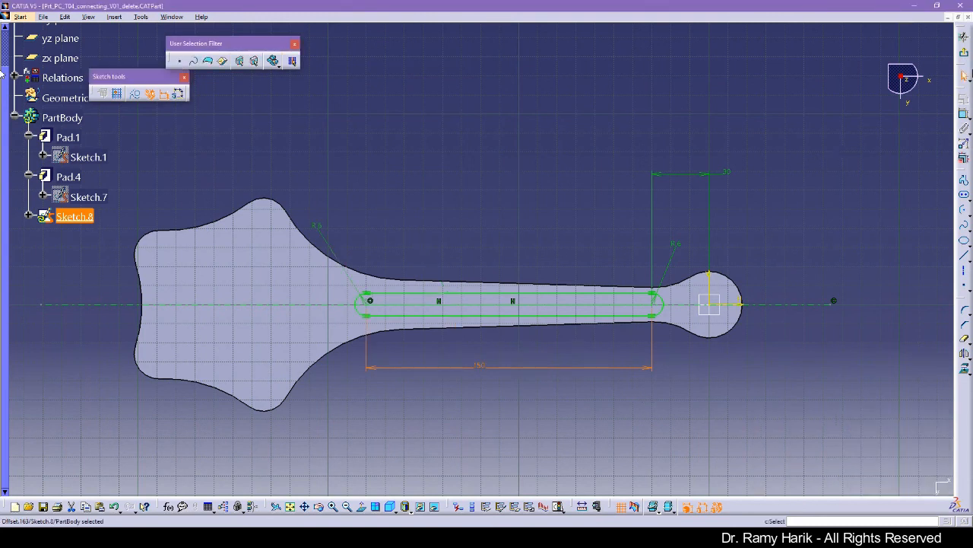
Step: Exit the sketch and cut the elongated hole through the rod with an Up to last pocket
click(964, 52)
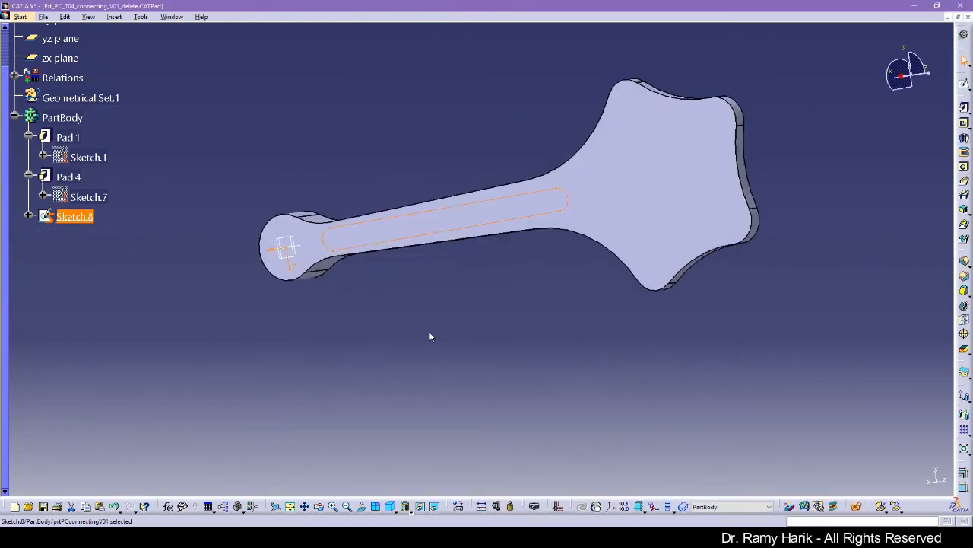
click(963, 122)
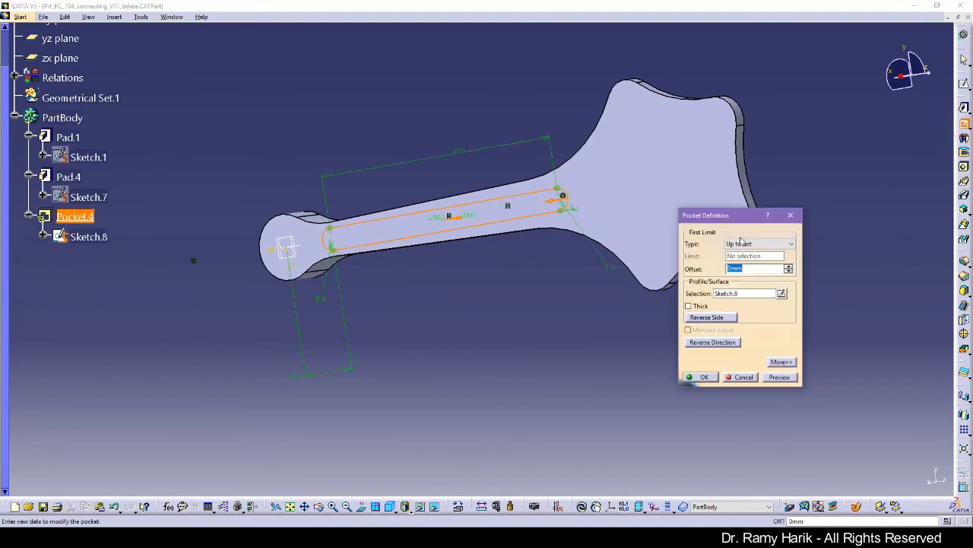
click(746, 243)
click(747, 270)
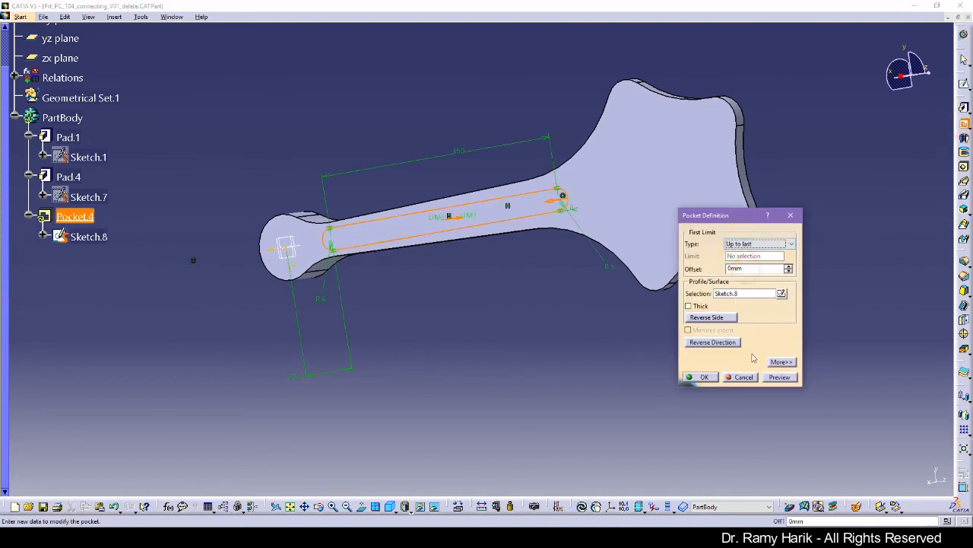
click(780, 377)
click(705, 377)
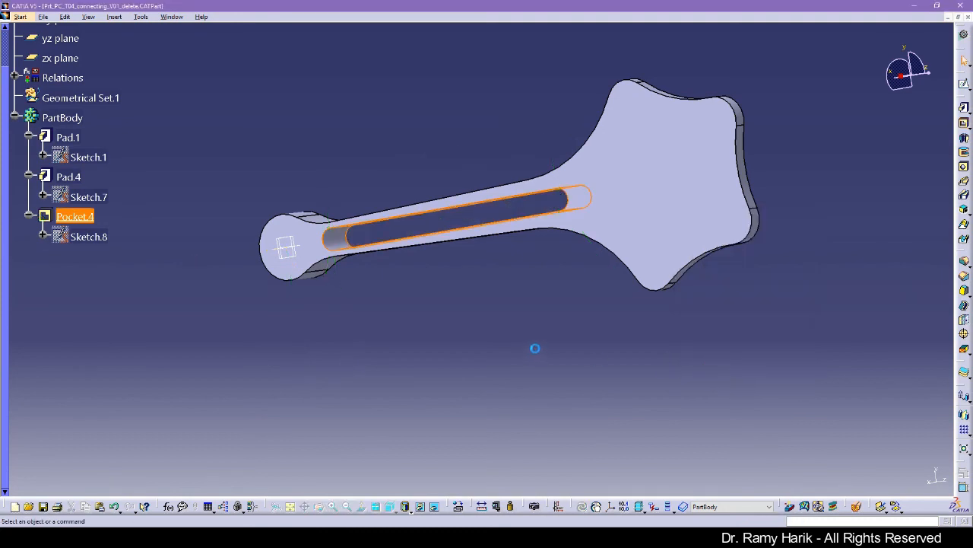
click(536, 345)
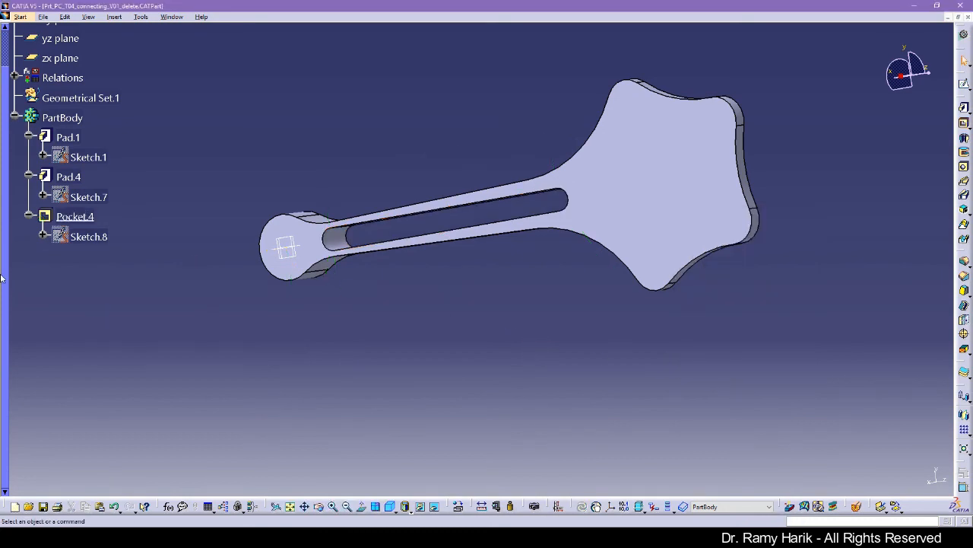
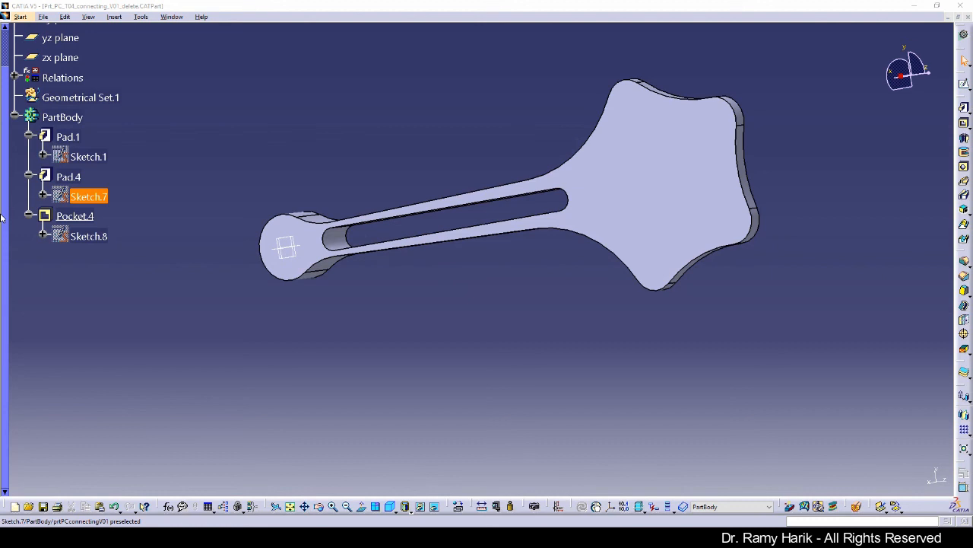
Step: Edit the elongated-hole pocket and preview it with the Up to next limit
double_click(74, 217)
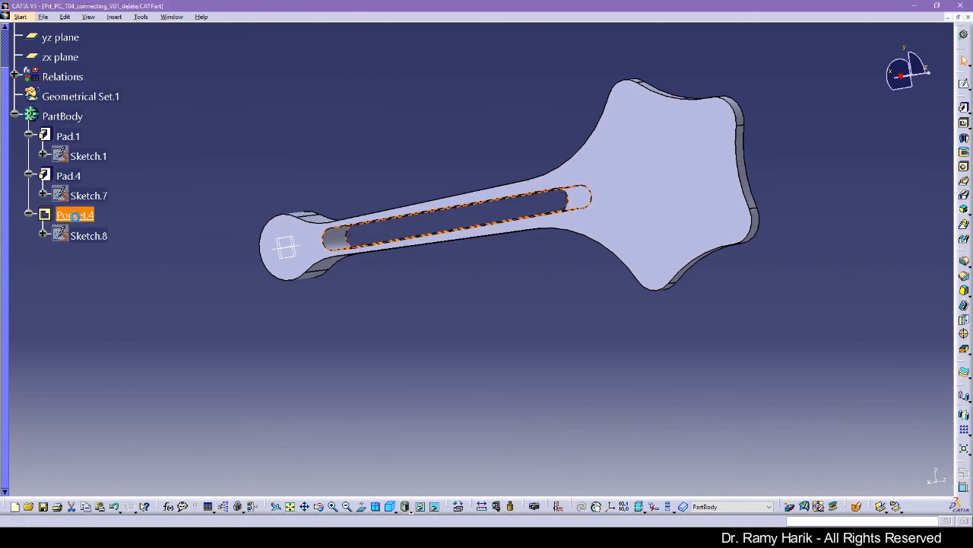
click(777, 243)
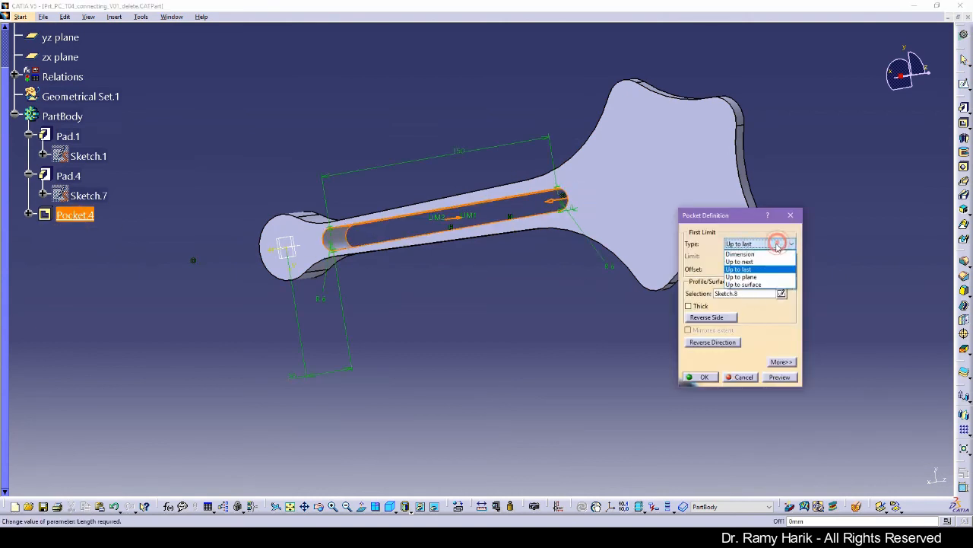
click(763, 262)
click(779, 377)
middle_drag(765, 157, 519, 261)
middle_drag(447, 178, 459, 268)
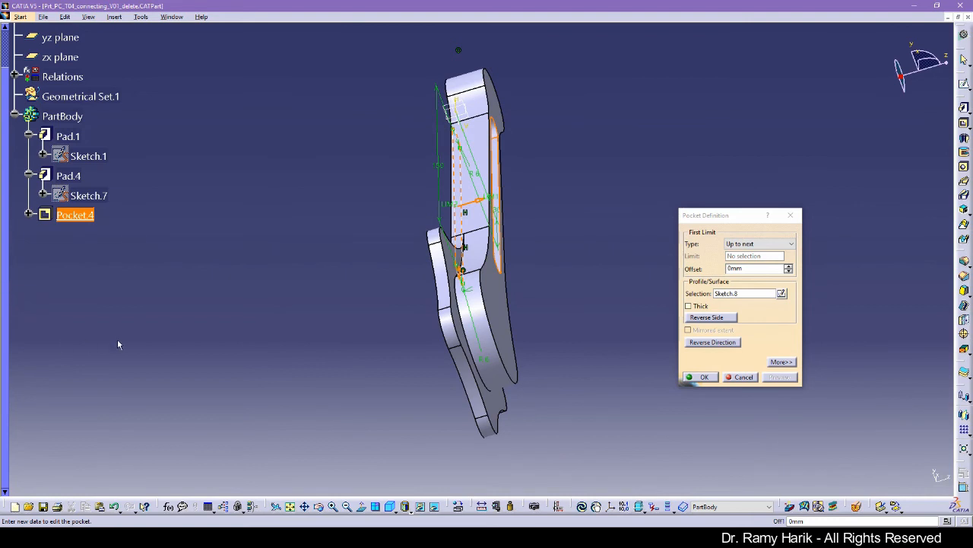
Step: Limit the elongated-hole pocket with Up to plane, using the Pad.1 face opposite its sketch, and apply it
click(766, 244)
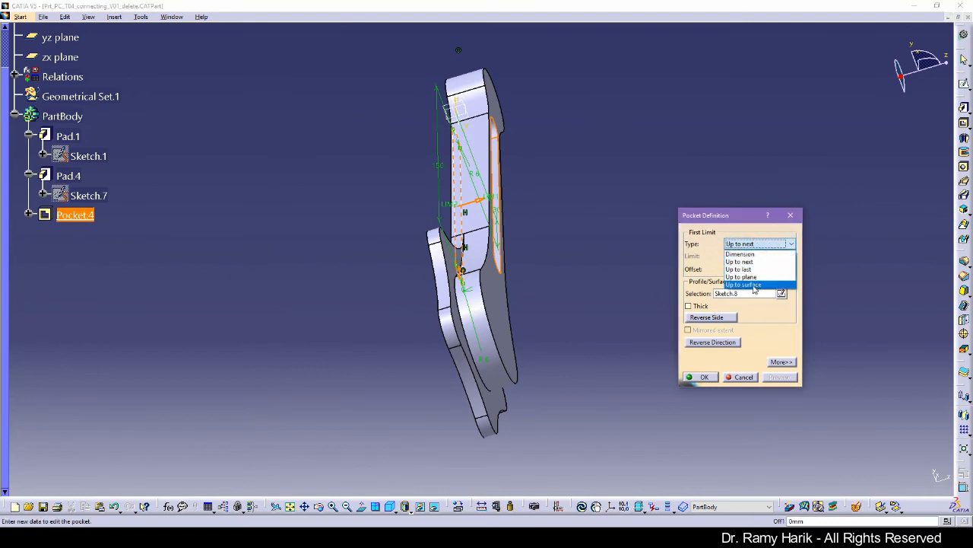
click(741, 277)
middle_drag(411, 355, 403, 327)
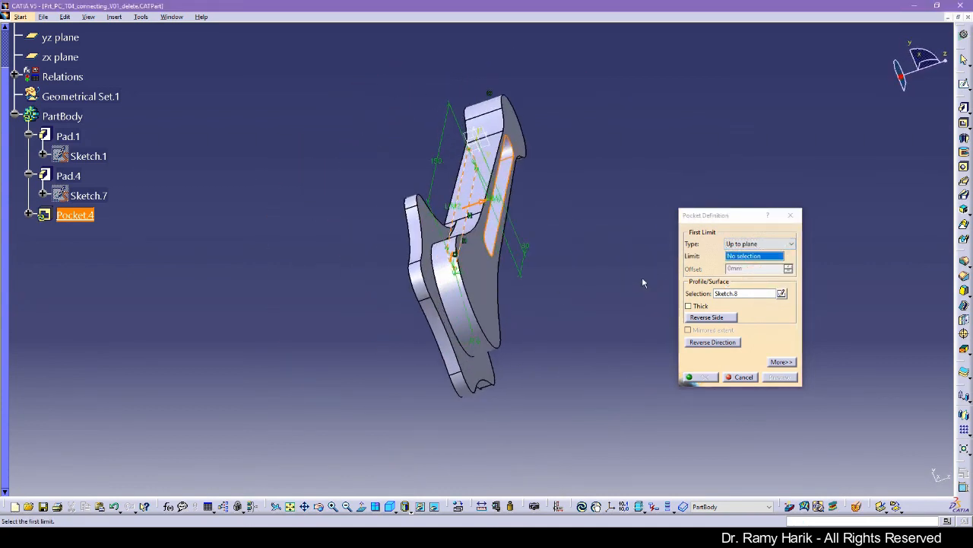
click(438, 234)
middle_drag(350, 297, 395, 289)
click(780, 377)
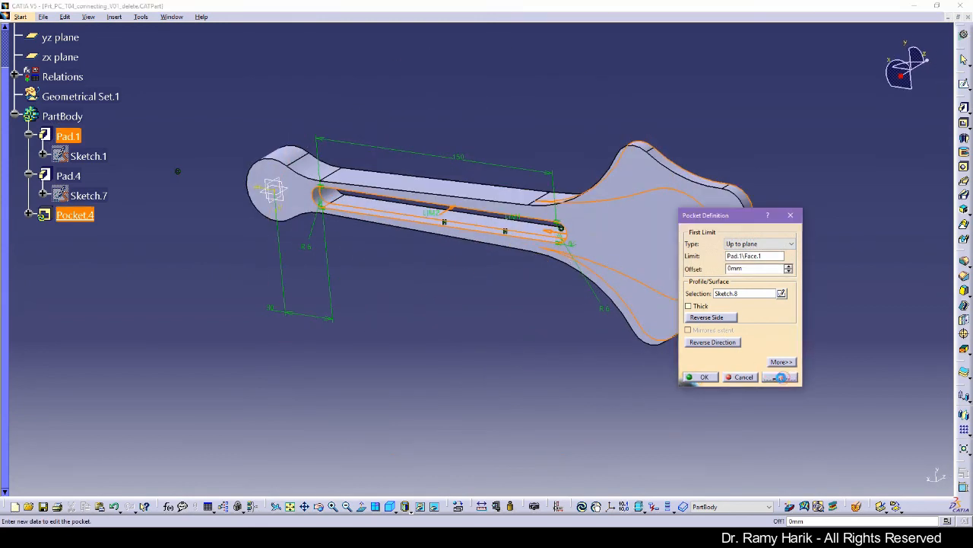
click(700, 377)
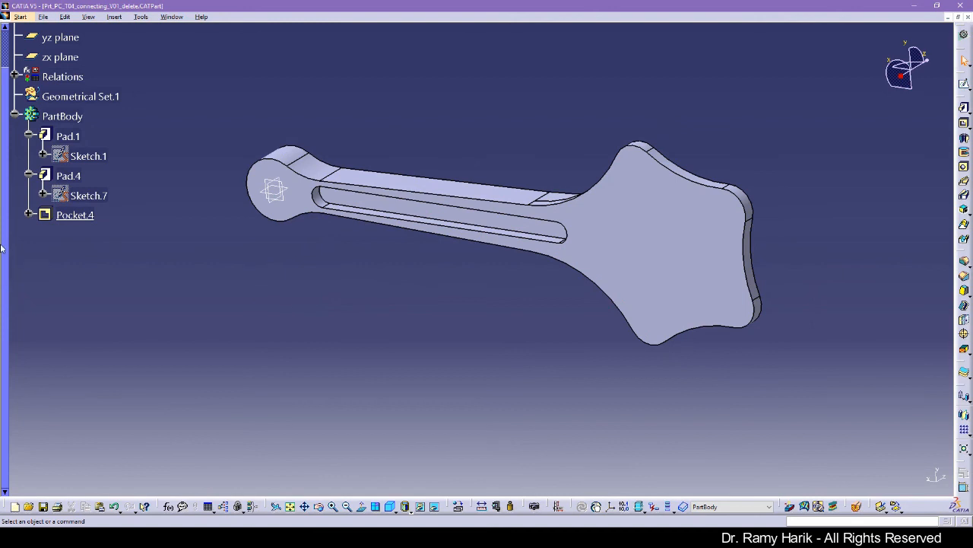
click(0, 269)
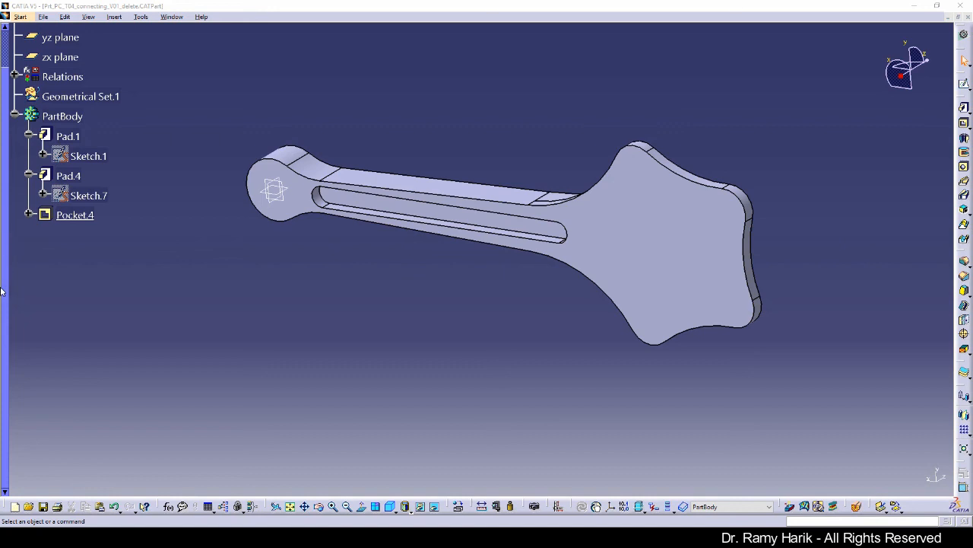
Step: Reopen the elongated-hole pocket and set its limit back to Up to last so it cuts through the whole rod
scroll(236, 220, down, 4)
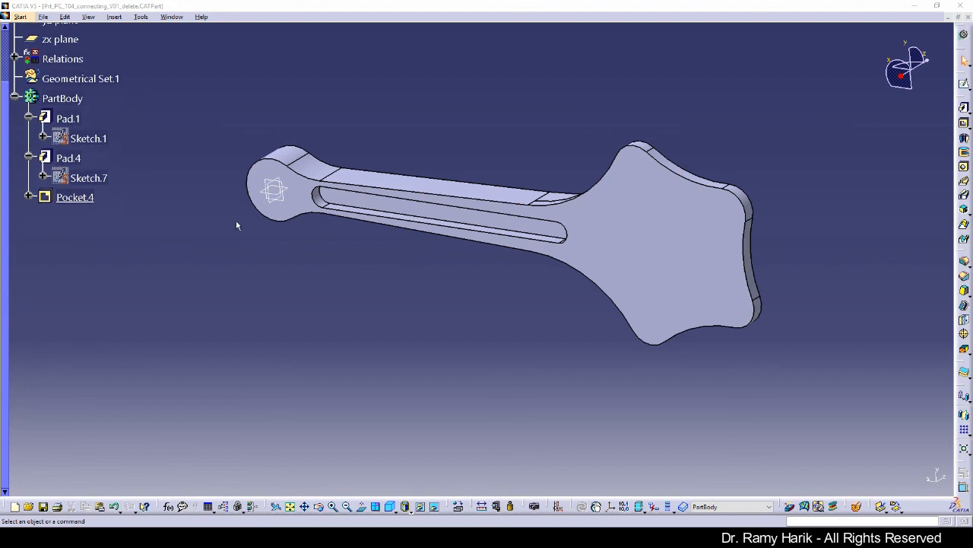
click(15, 186)
double_click(64, 257)
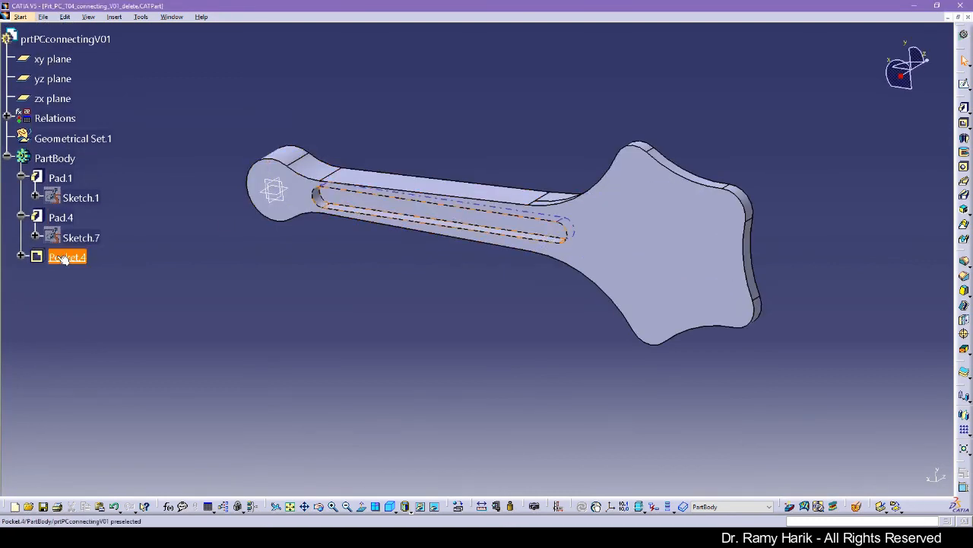
click(756, 243)
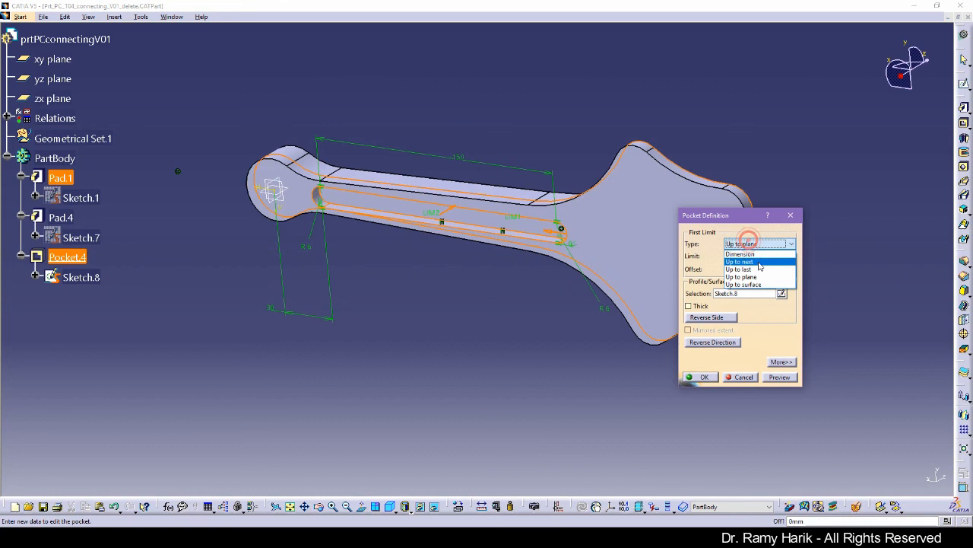
click(755, 270)
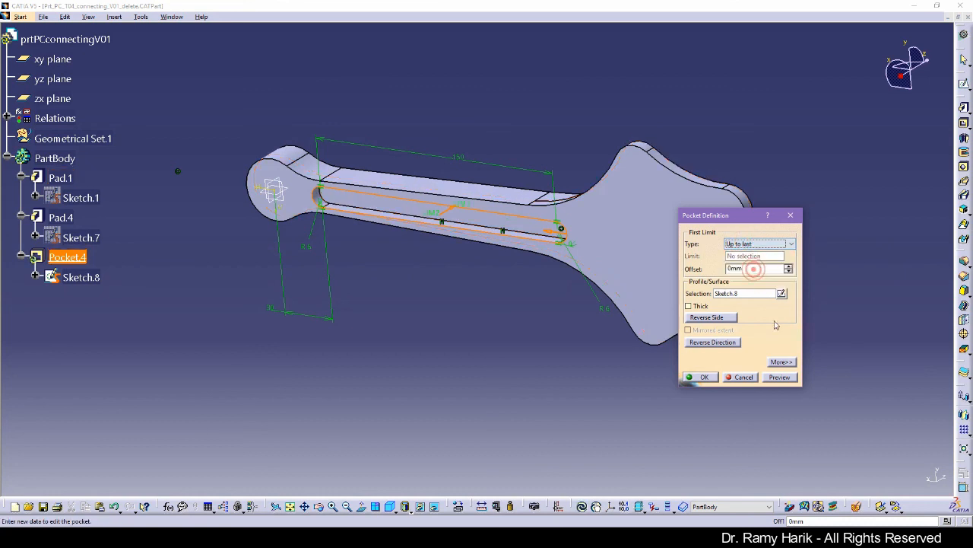
click(780, 377)
click(704, 378)
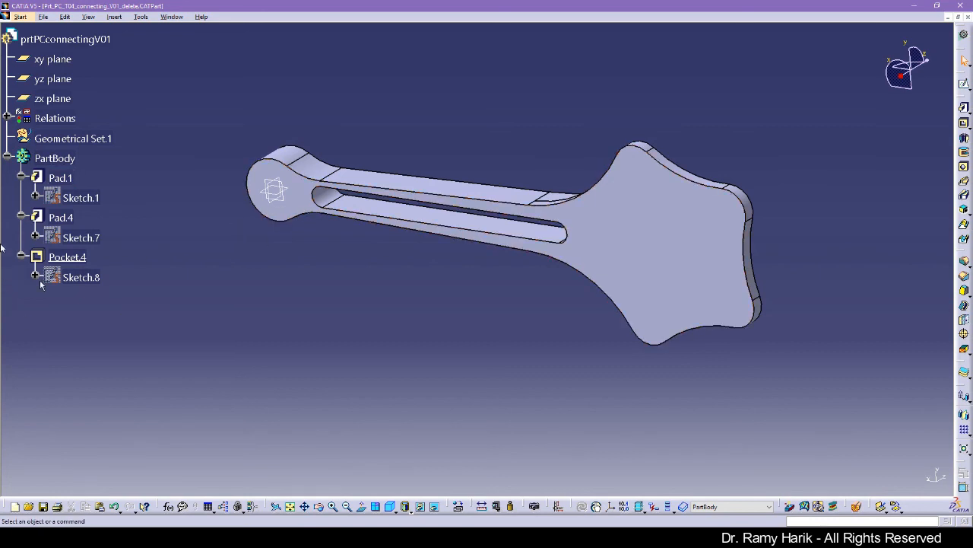
Step: Start a sketch on the rod's flat face and draw a circle about 24 mm in diameter centred on the small-end origin
click(304, 213)
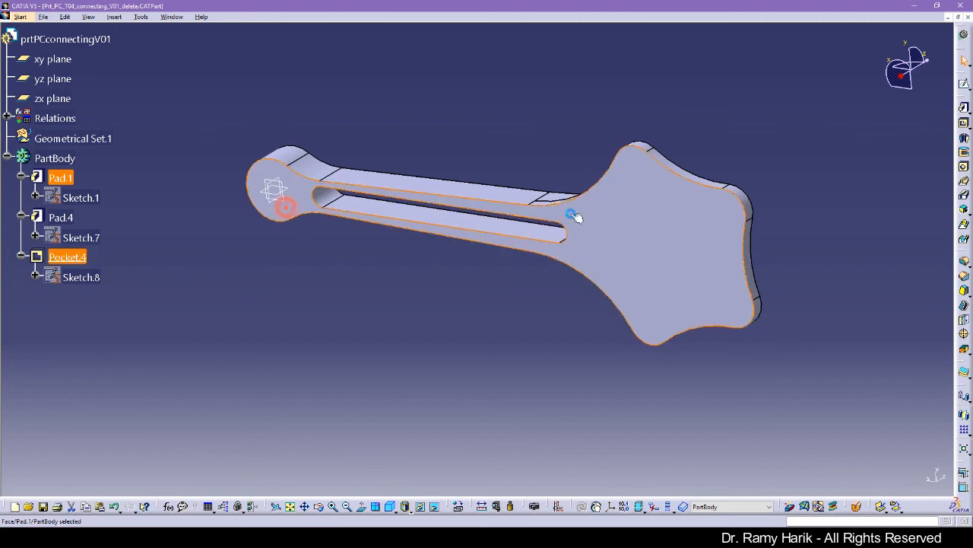
click(964, 84)
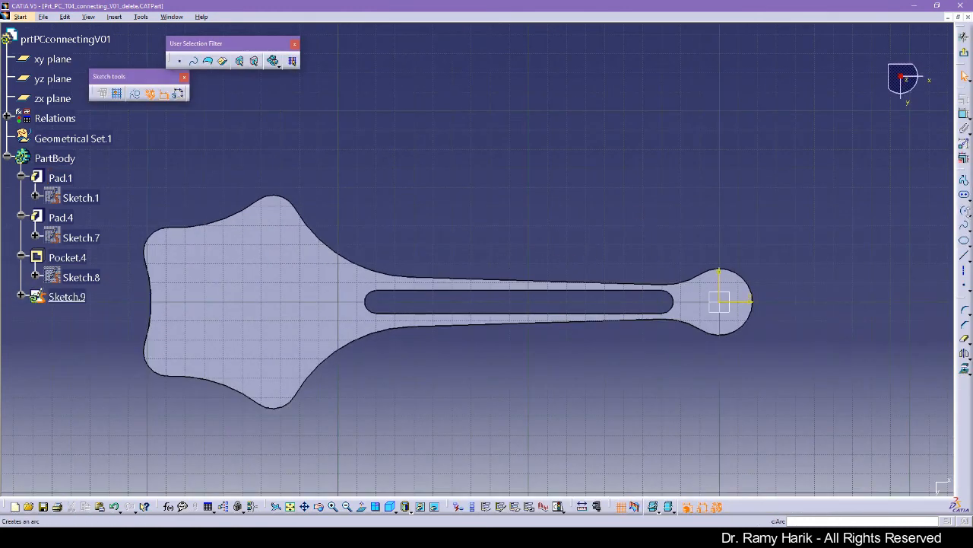
click(967, 213)
click(877, 219)
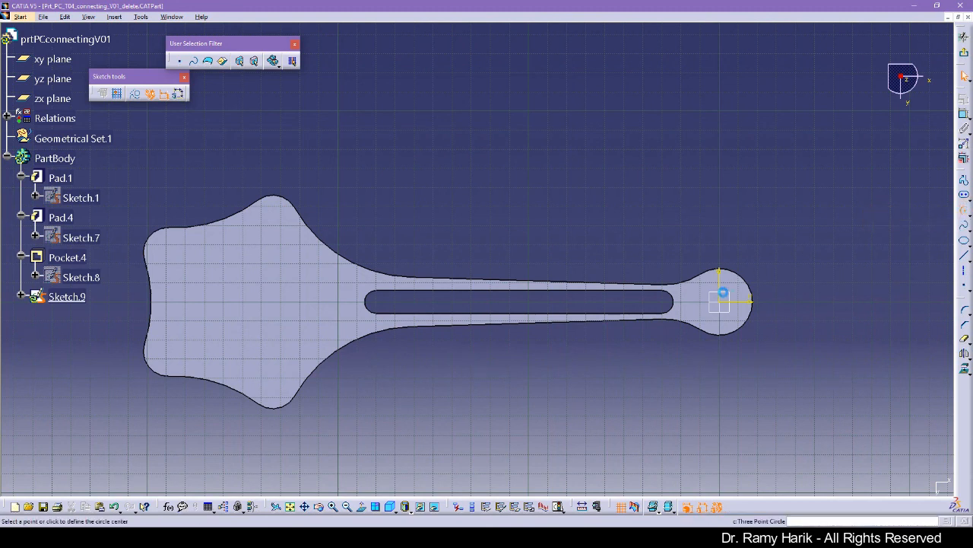
click(720, 302)
click(736, 318)
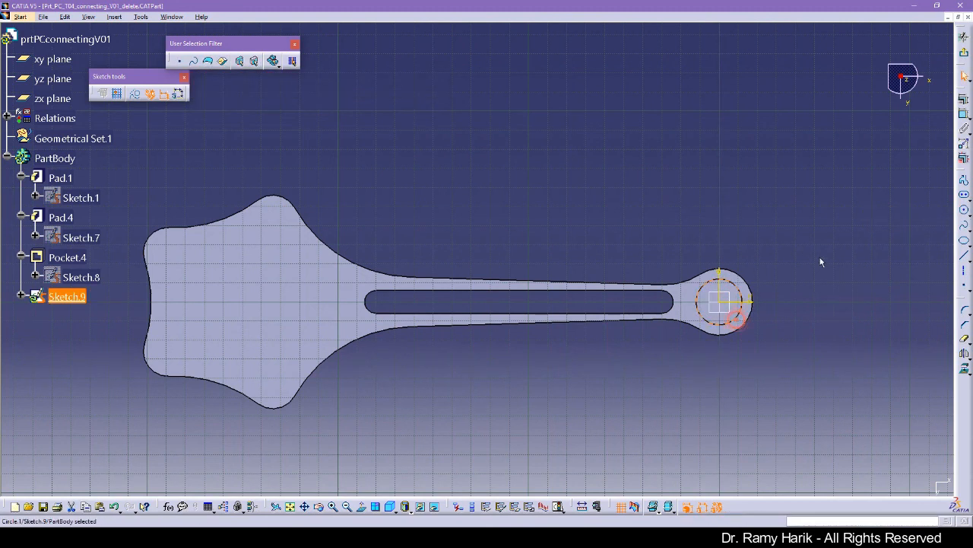
Step: Constrain the small-end circle to a 24 mm diameter
click(961, 113)
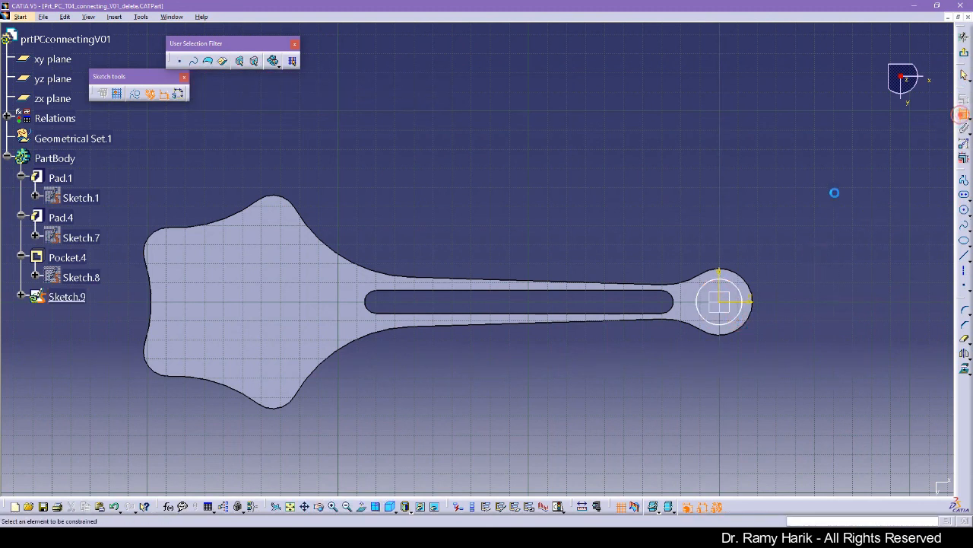
click(743, 292)
click(786, 254)
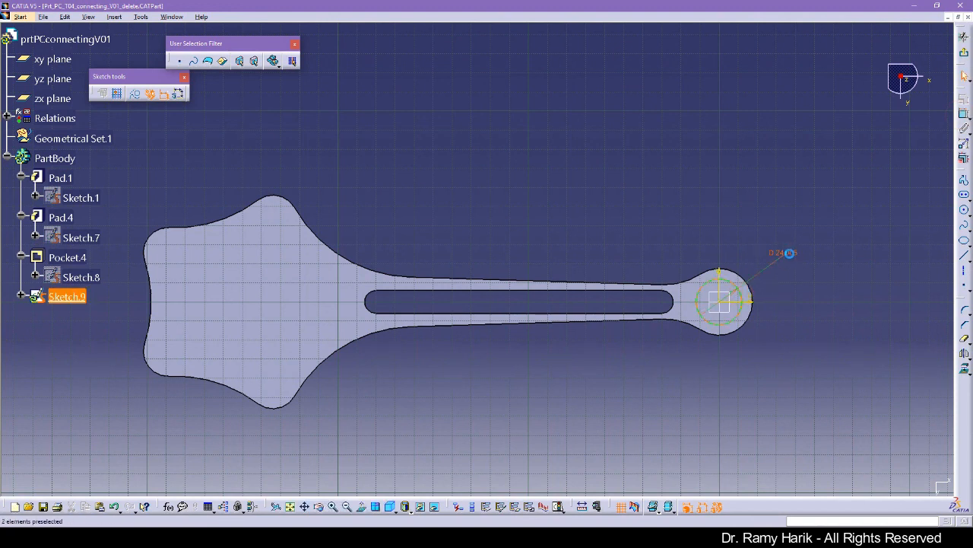
double_click(791, 257)
text(24)
key(Return)
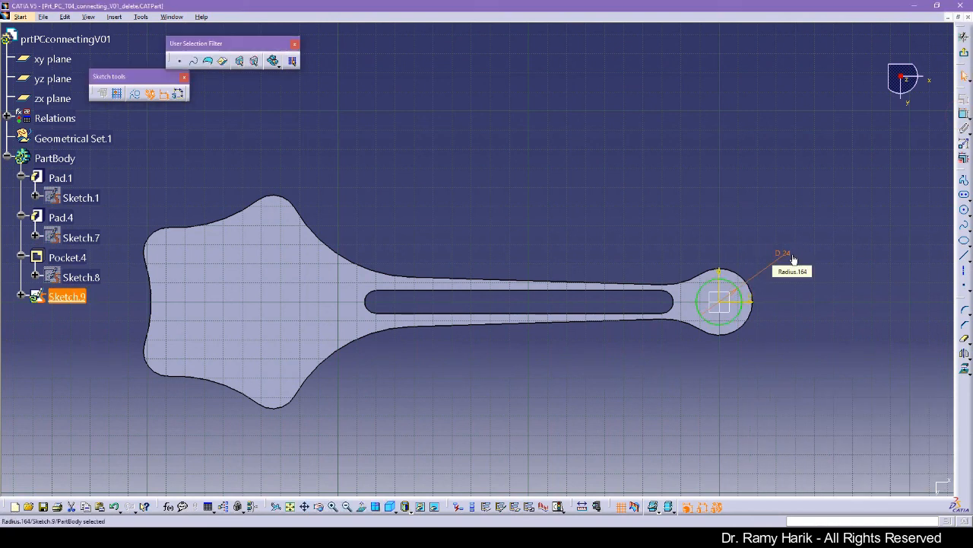
Step: Exit the sketch and cut the small-end hole through the rod with an Up to last pocket
click(964, 52)
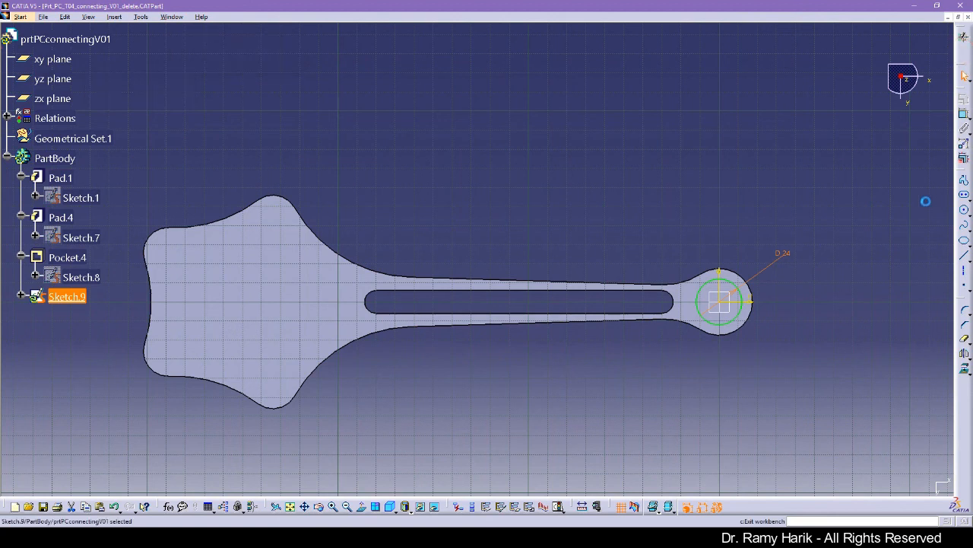
click(964, 123)
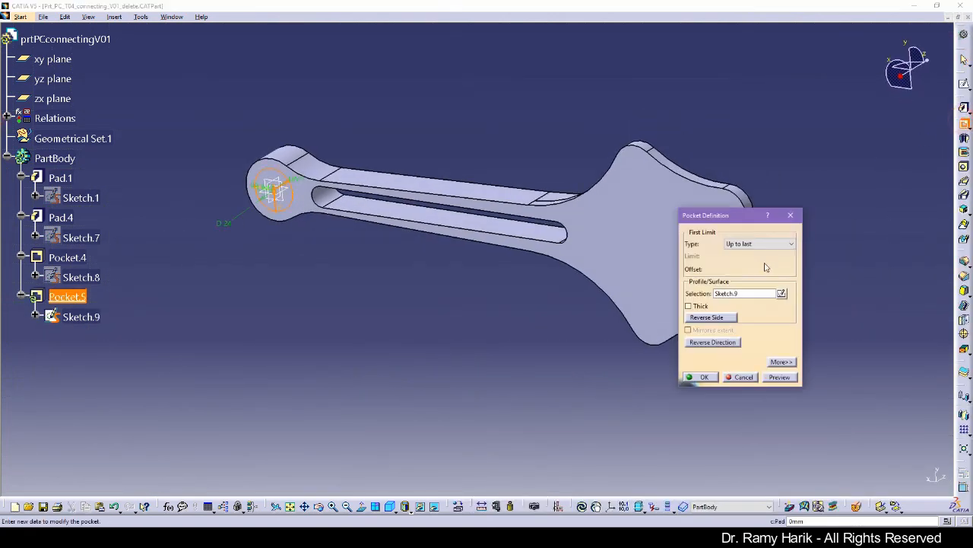
click(703, 378)
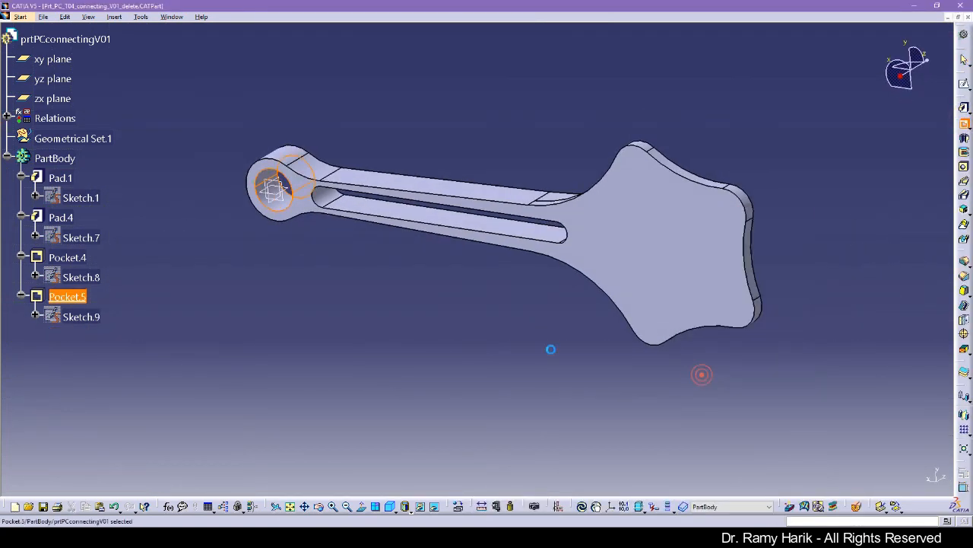
middle_drag(383, 317, 272, 285)
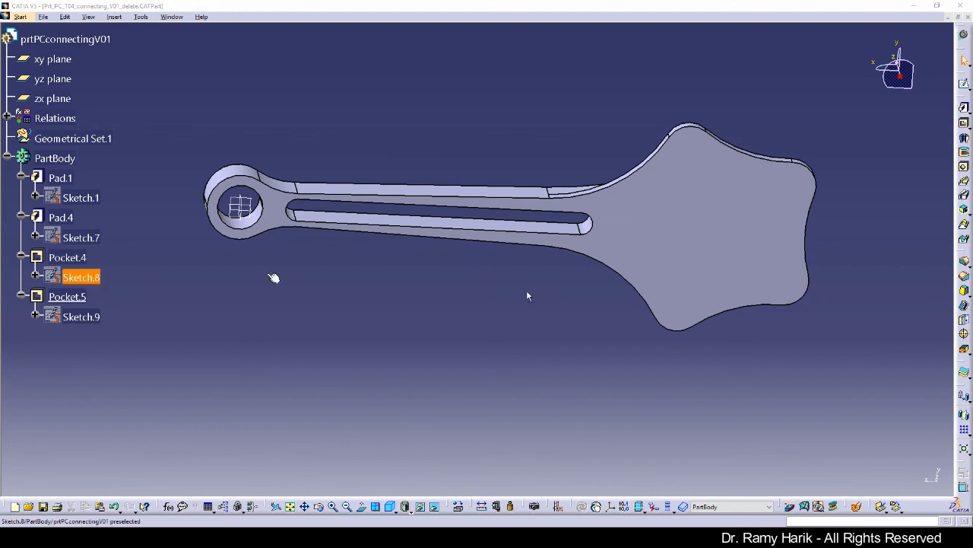
Step: Start a sketch on the rod's flat face and draw a circle about 55 mm in diameter on the centreline of the wide end
click(770, 245)
click(963, 83)
click(793, 169)
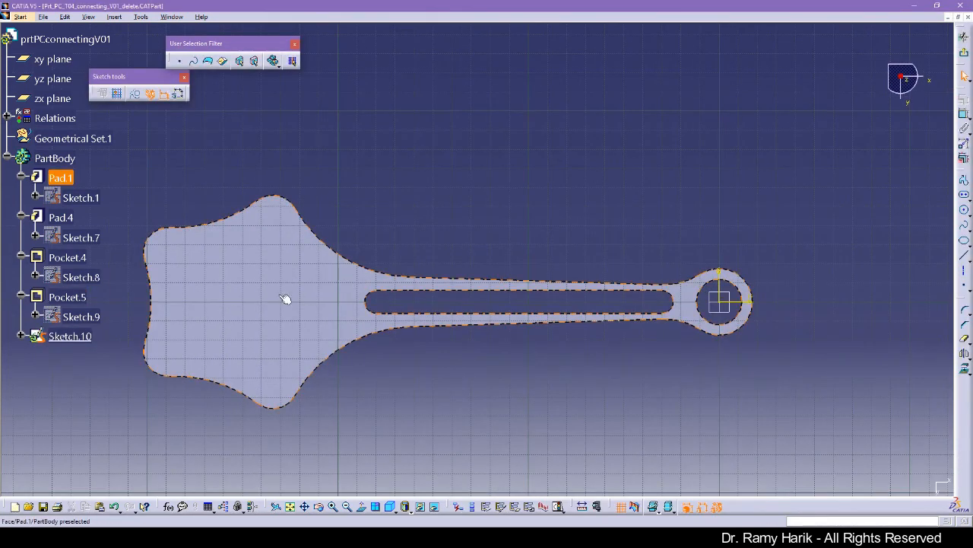
click(1, 268)
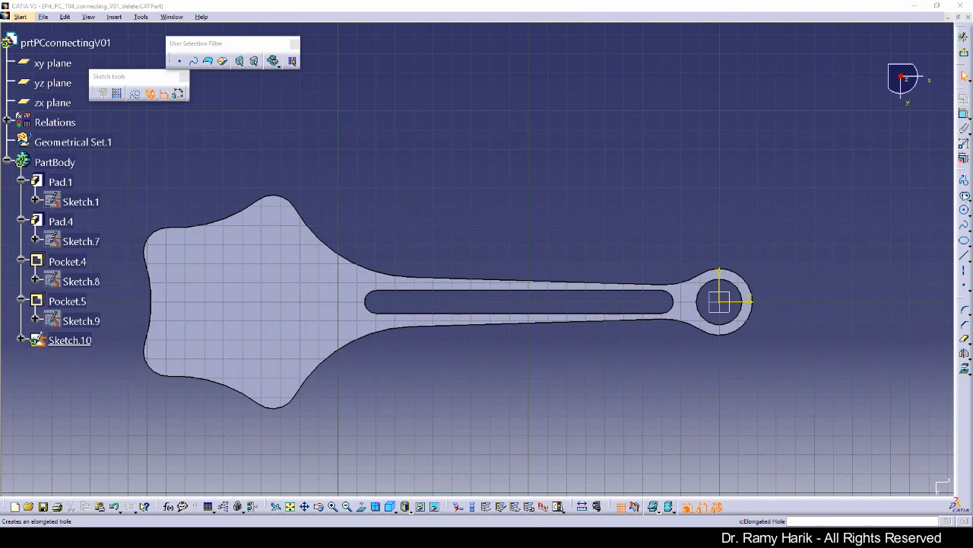
click(964, 213)
click(247, 300)
click(294, 334)
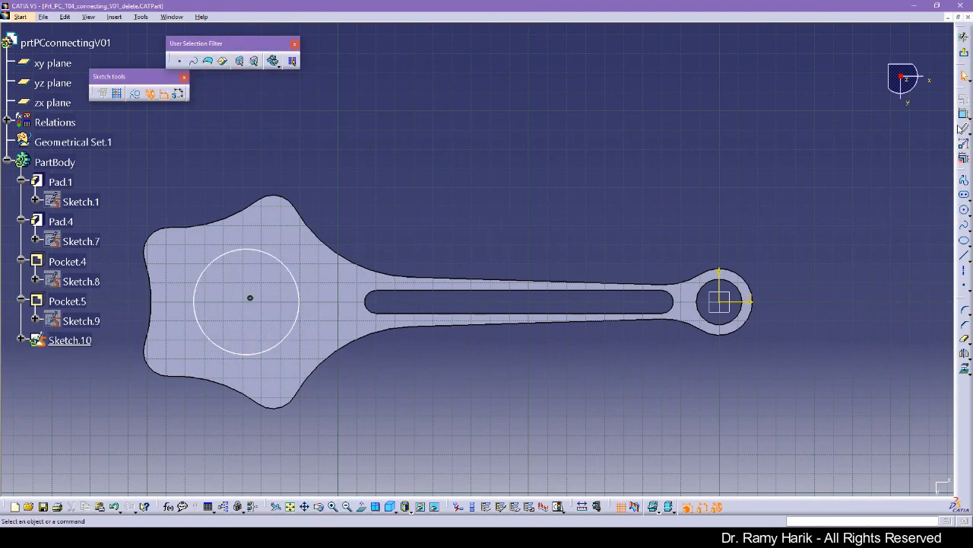
Step: Set the distance between the sketch origin and the wide-end circle's centre to 250 mm
click(726, 307)
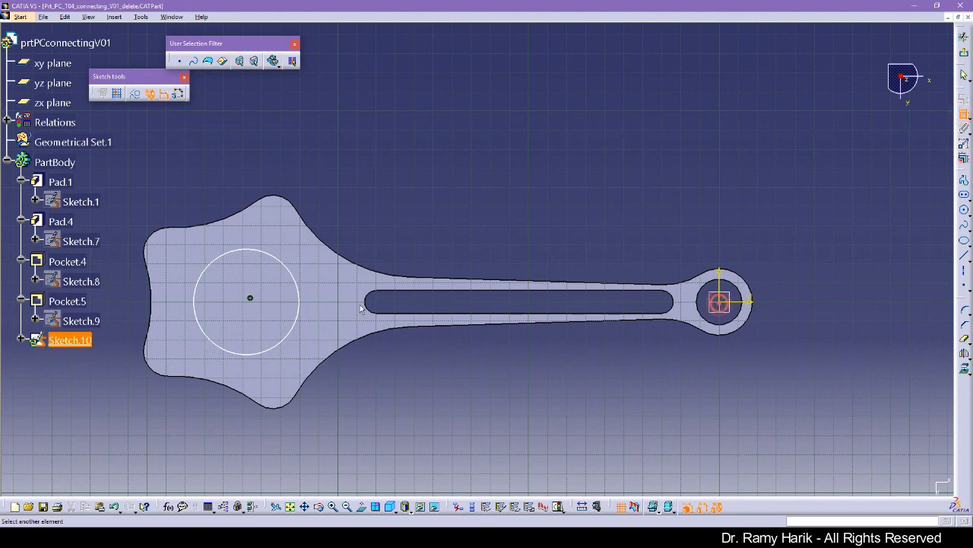
click(249, 301)
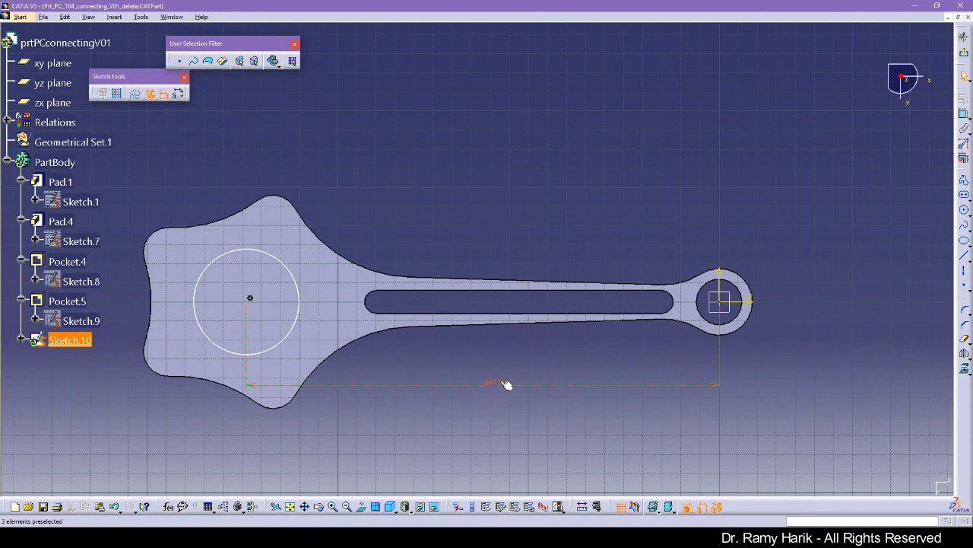
double_click(504, 384)
text(250)
key(Return)
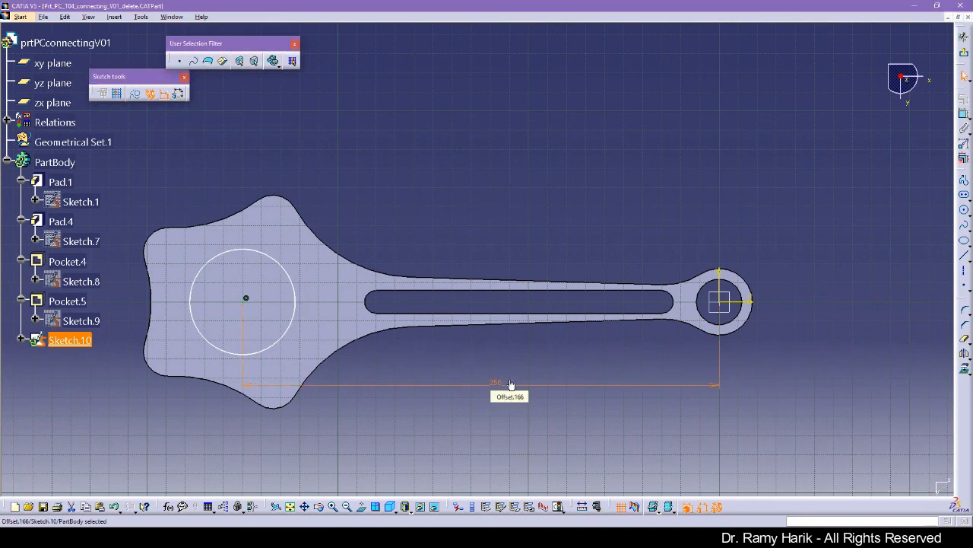
Step: Constrain the wide-end circle to a 63 mm diameter
click(964, 114)
click(289, 275)
click(390, 213)
double_click(381, 215)
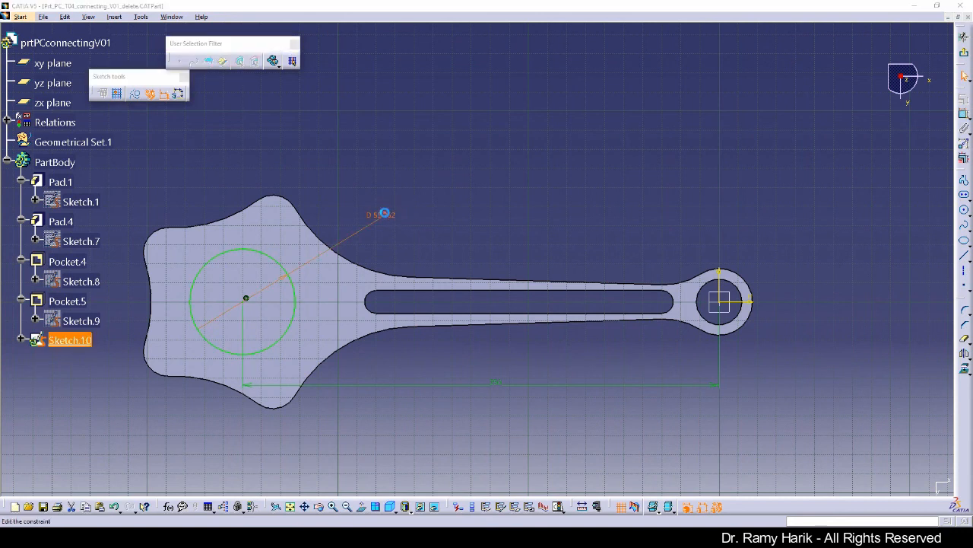
key(Return)
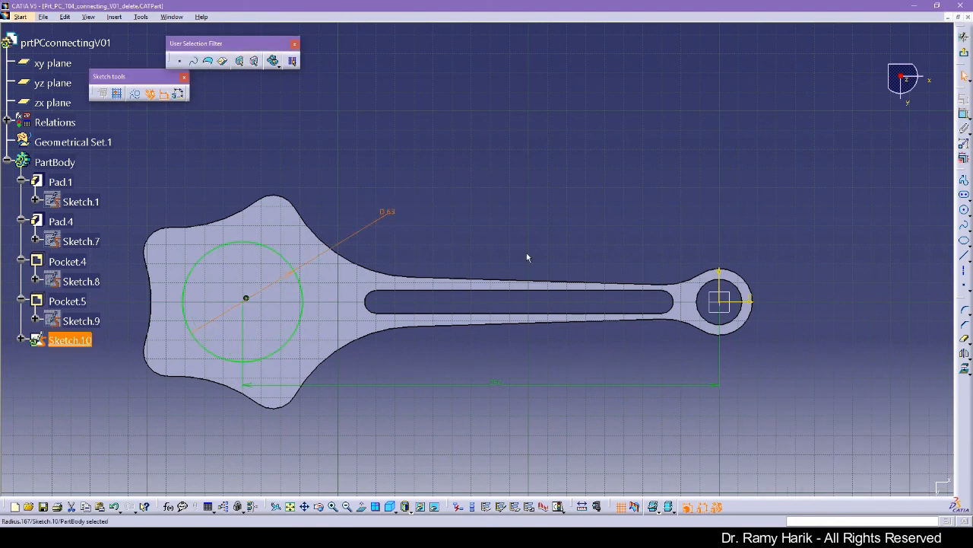
Step: Exit the sketch and pad the wide-end circle 14 mm outward from the rod's flat face, reversing the direction as needed
click(965, 73)
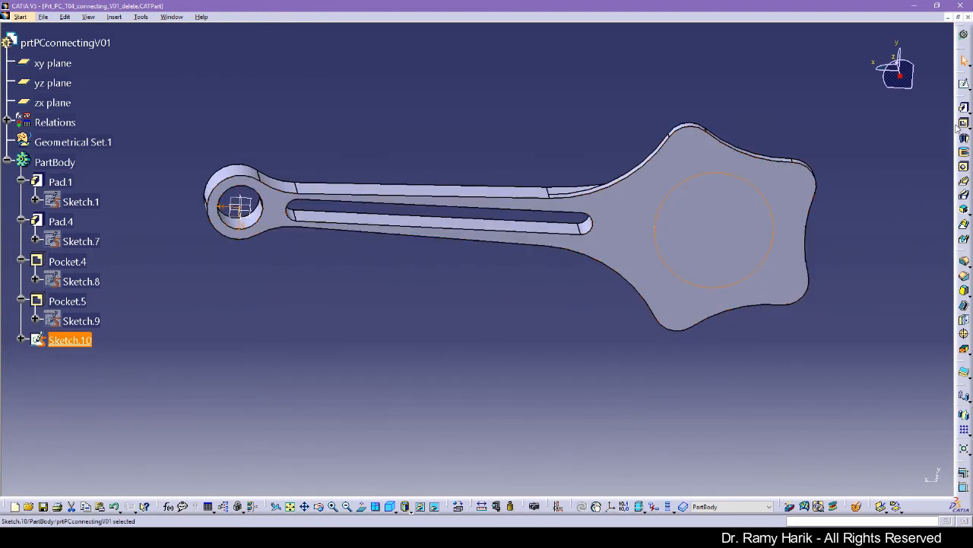
click(964, 108)
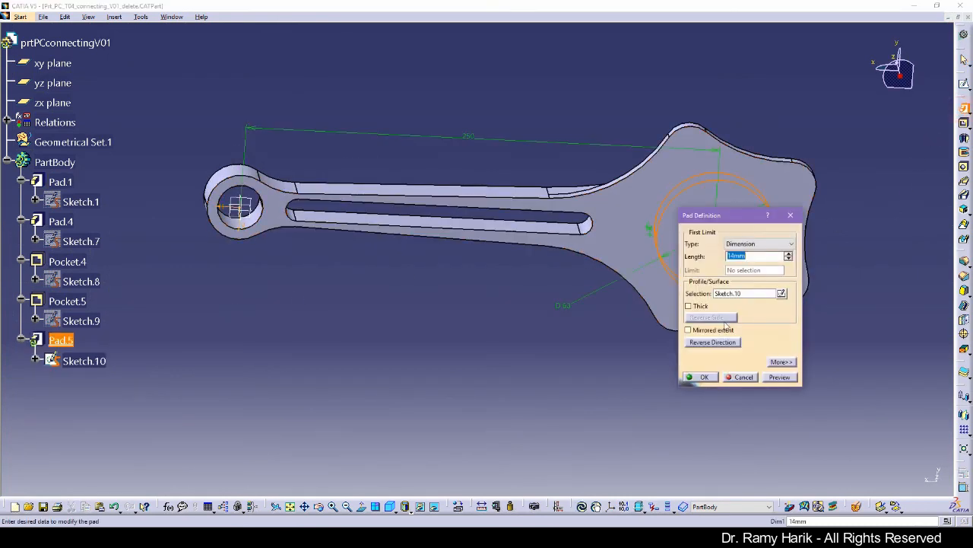
middle_drag(536, 318, 543, 295)
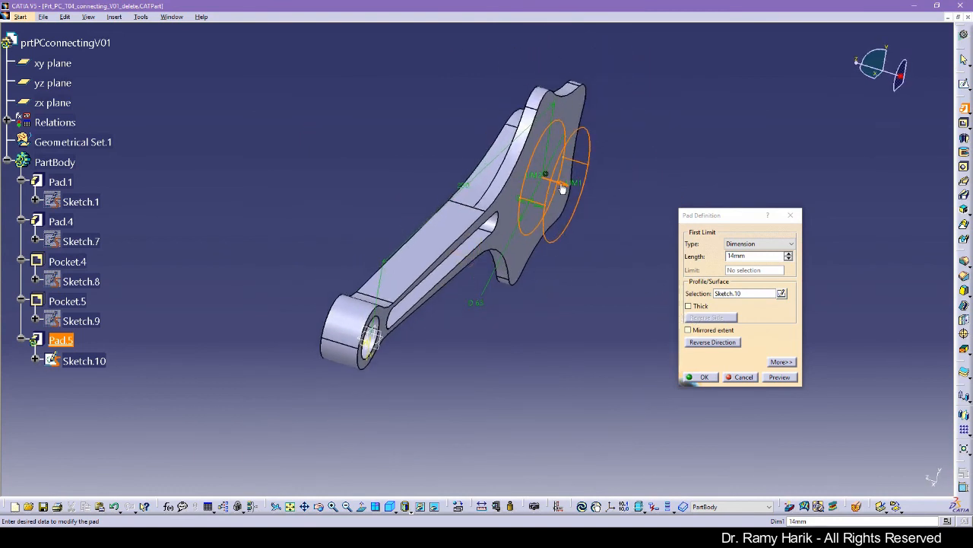
click(780, 377)
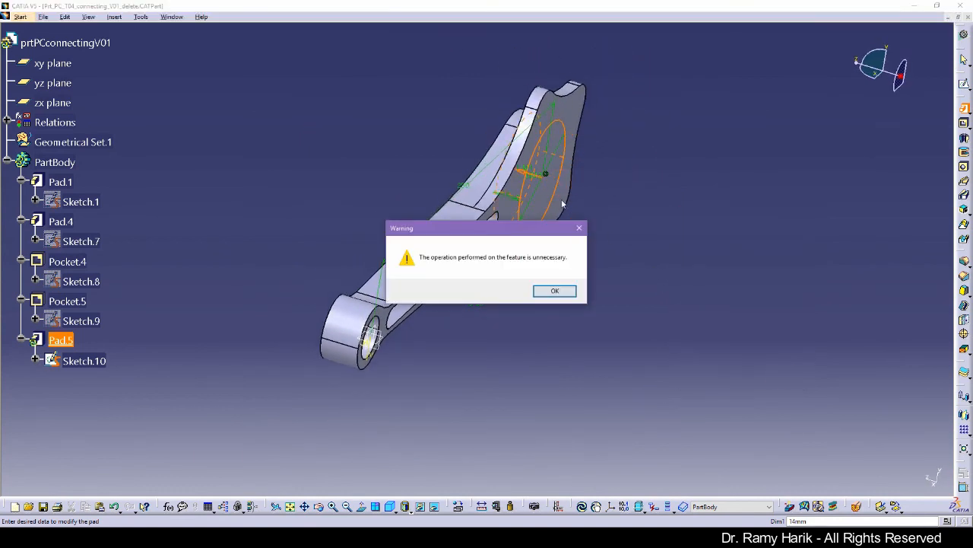
click(556, 292)
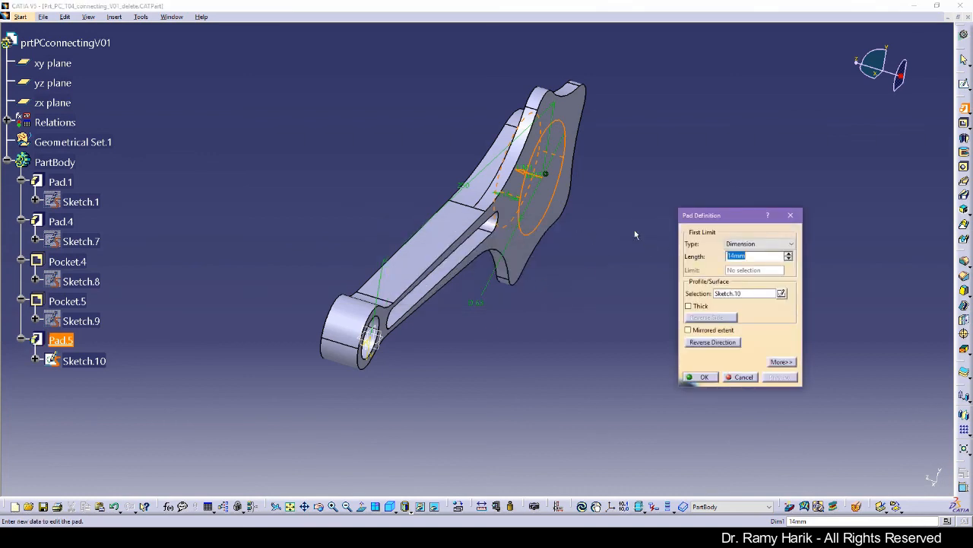
click(713, 342)
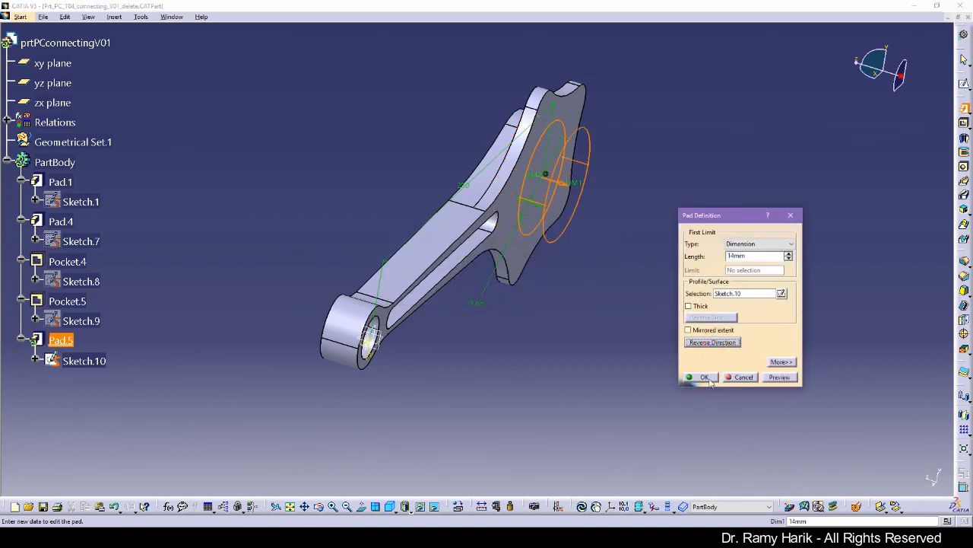
click(700, 377)
click(645, 358)
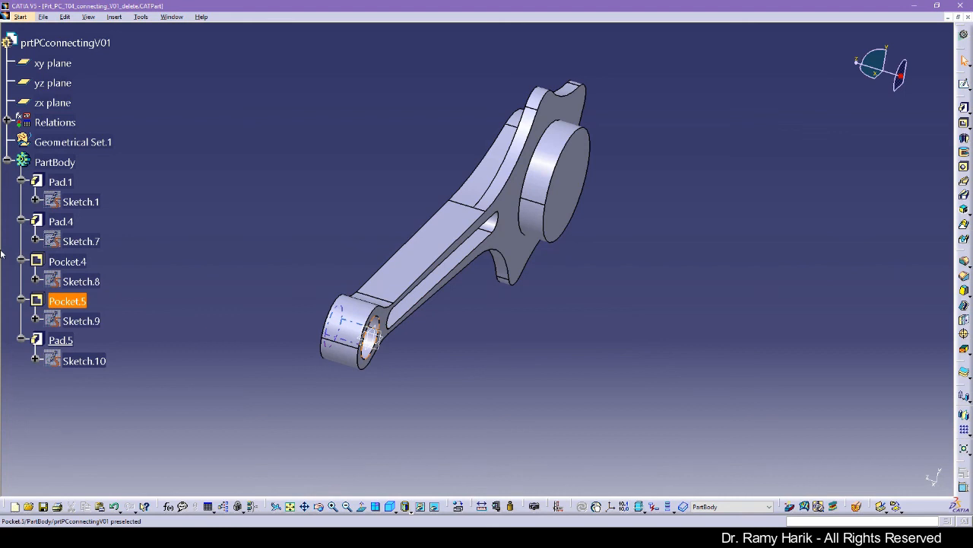
click(1, 283)
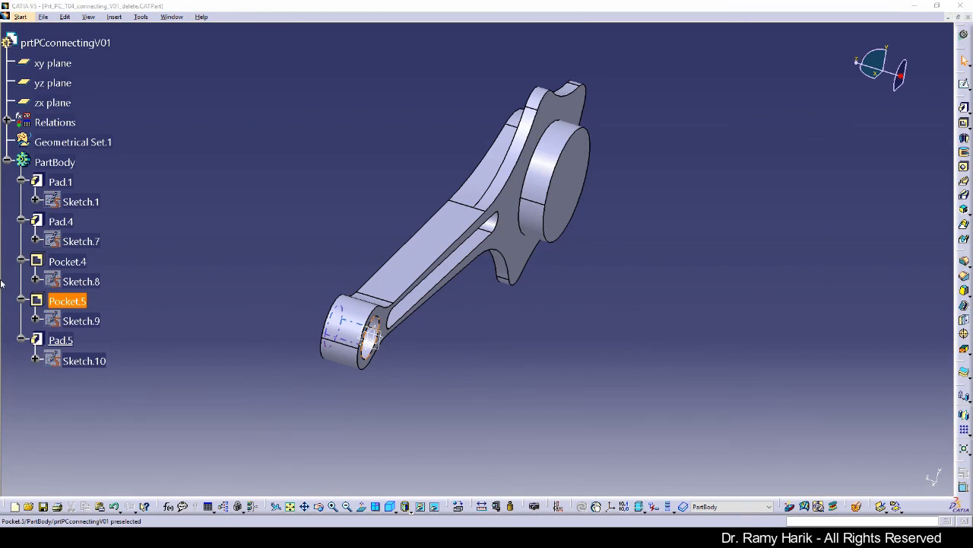
Step: Start a sketch on the round pad's end face and project its circular edge as a construction element
click(559, 198)
click(963, 83)
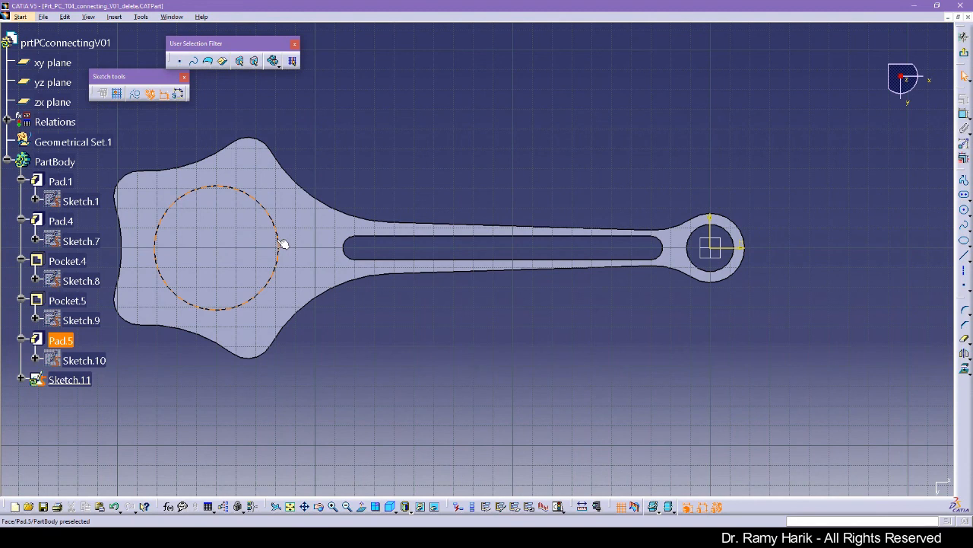
click(281, 246)
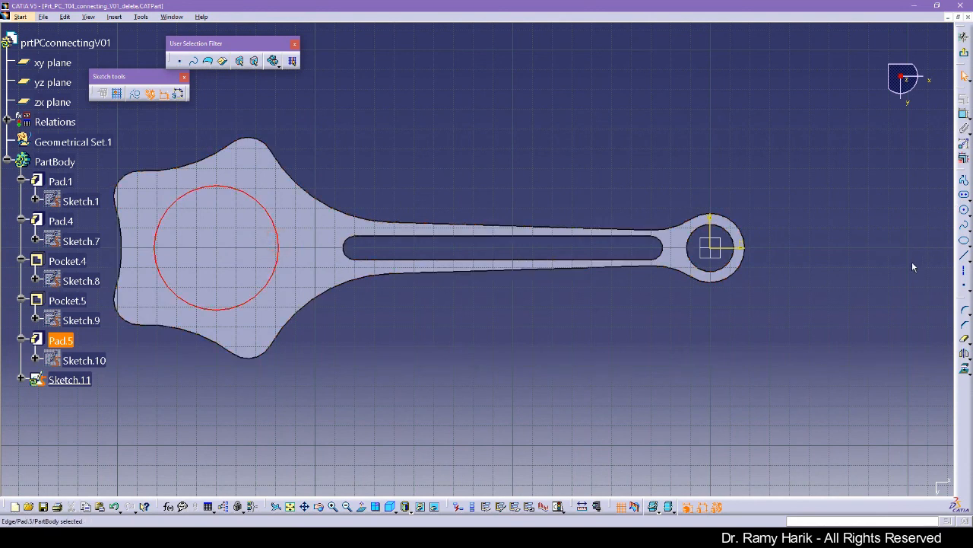
click(963, 368)
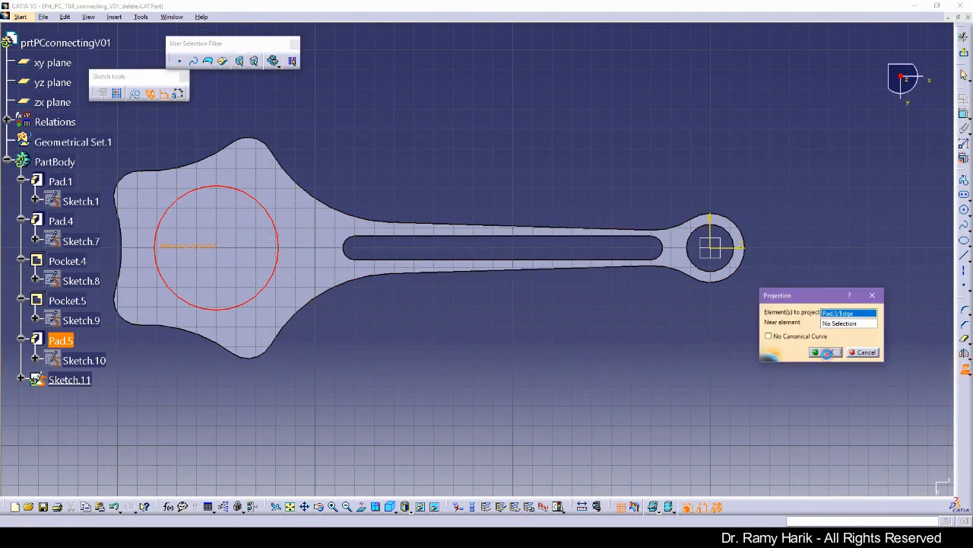
click(826, 353)
click(136, 93)
click(393, 145)
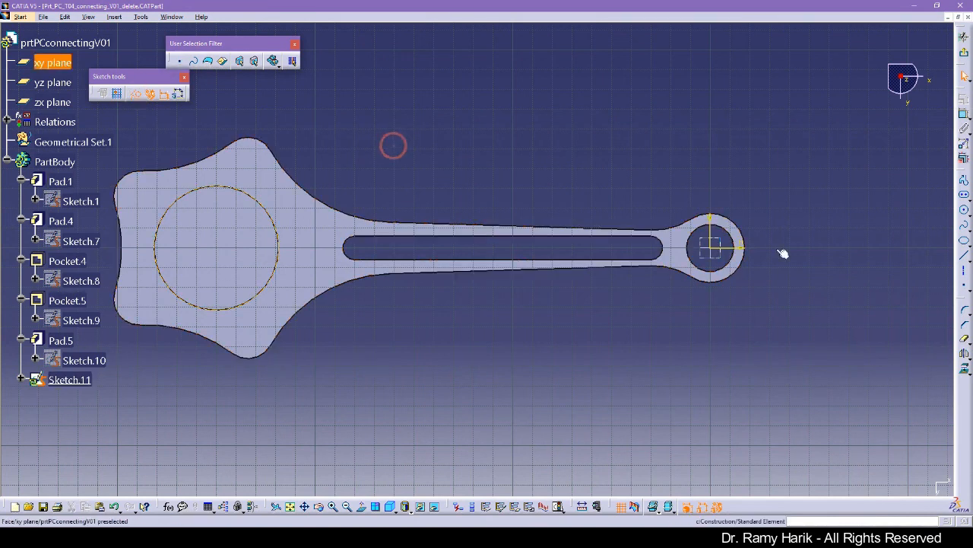
Step: Draw a circle about 33 mm in diameter near the round pad's centre and make it standard geometry
click(964, 213)
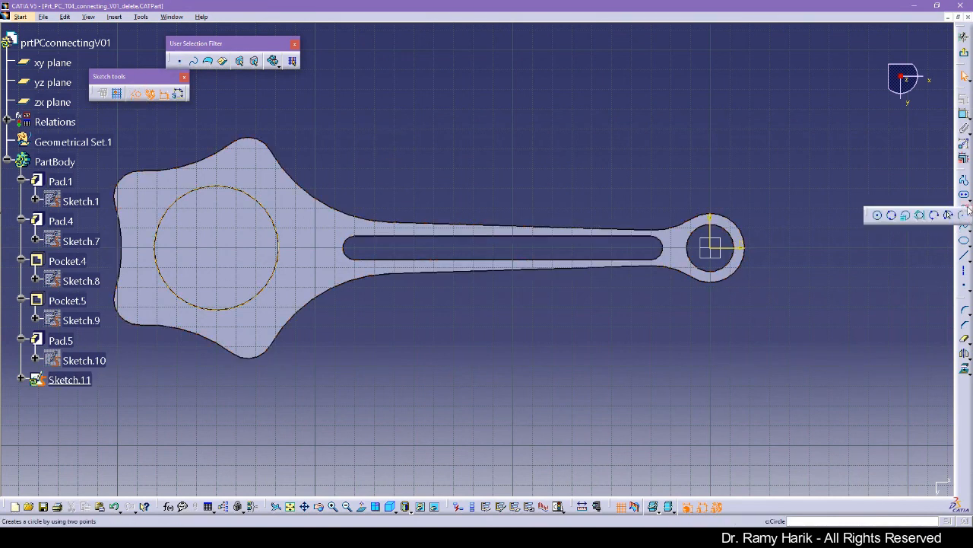
click(874, 214)
click(219, 247)
click(240, 274)
click(136, 94)
click(400, 148)
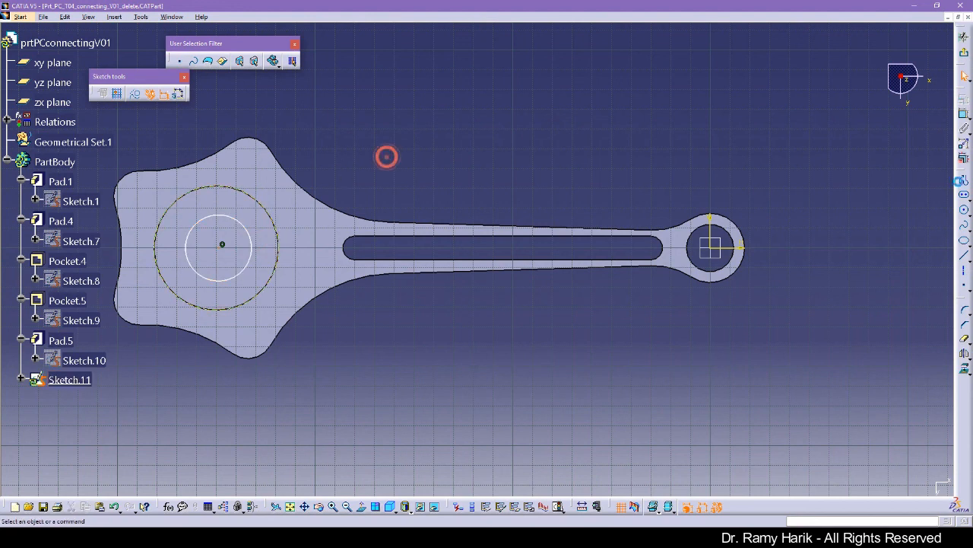
Step: Constrain the inner circle on the round pad to a 52 mm diameter
click(966, 116)
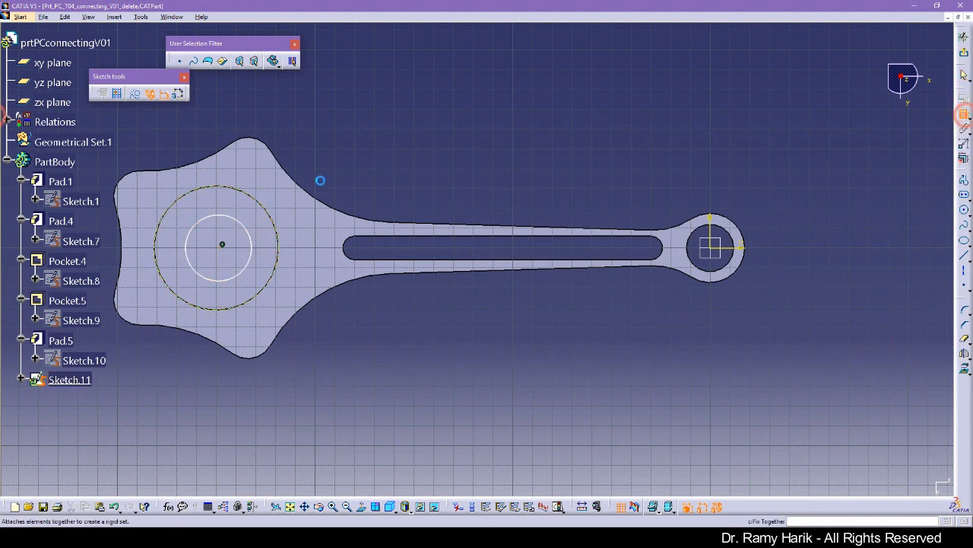
click(232, 217)
click(378, 181)
double_click(377, 175)
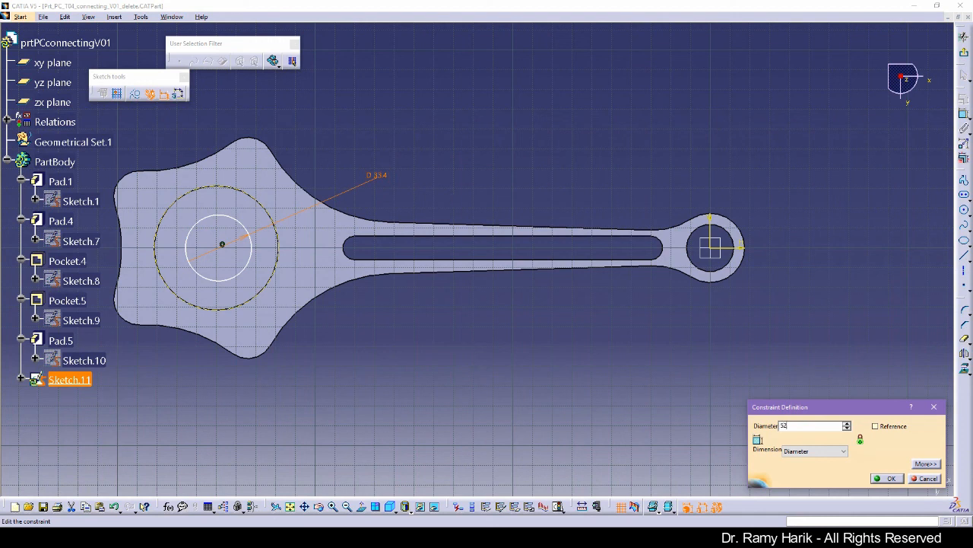
key(Return)
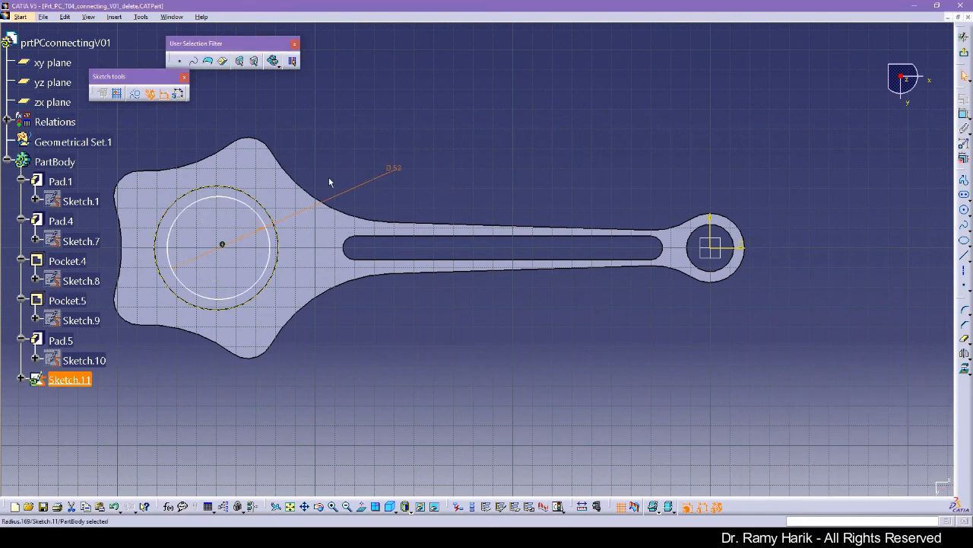
click(374, 159)
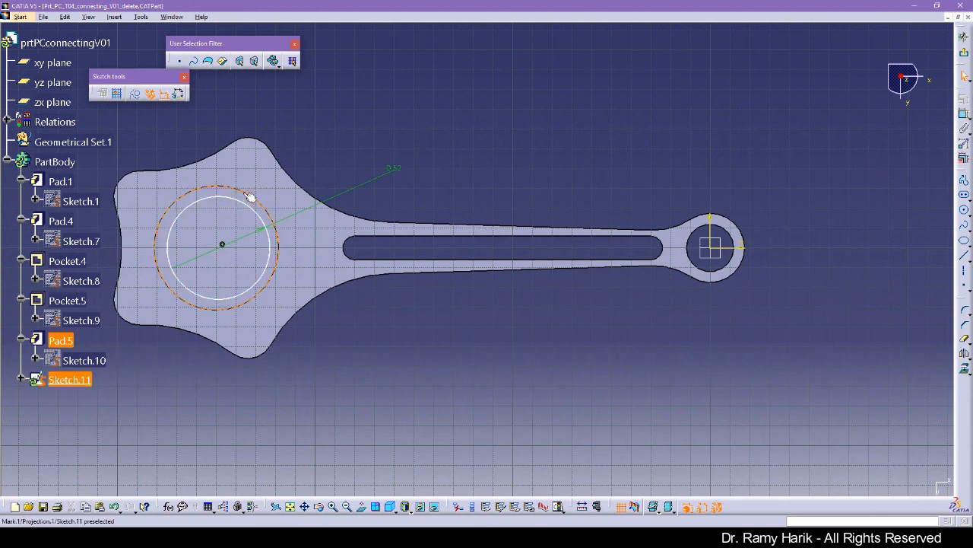
Step: Make the inner circle concentric with the projected edge of the round pad
click(254, 198)
ctrl+click(248, 196)
click(964, 100)
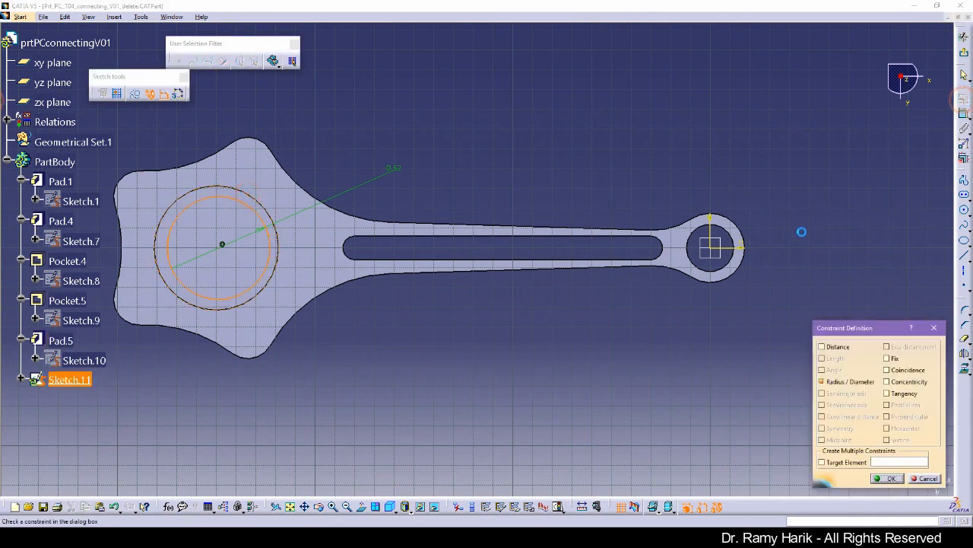
click(893, 382)
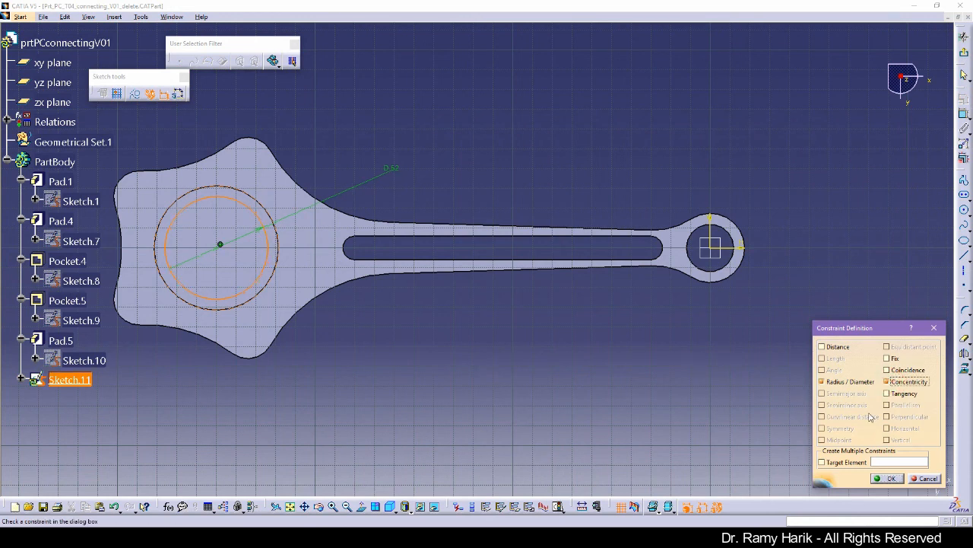
click(886, 478)
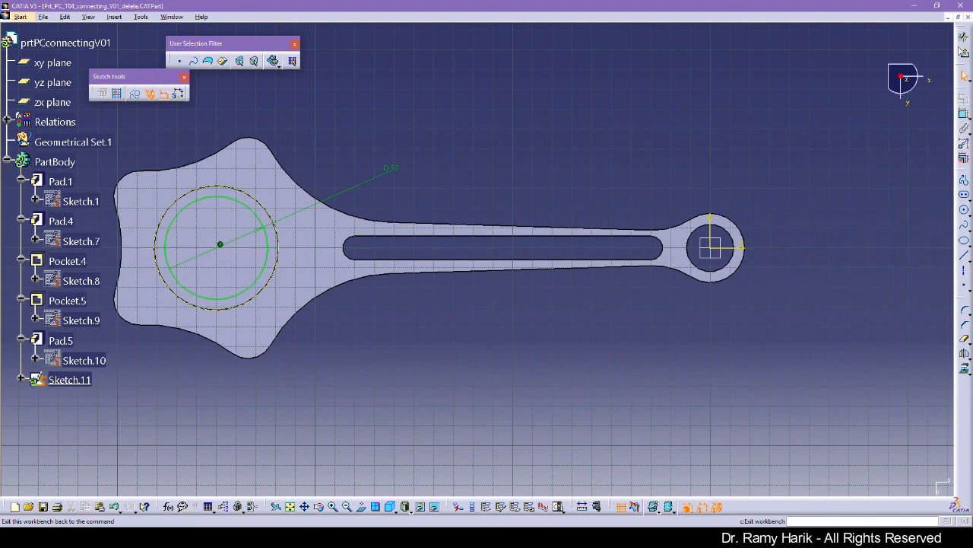
Step: Exit the sketch and cut the wide-end hole through the pad and rod with an Up to last pocket
click(964, 54)
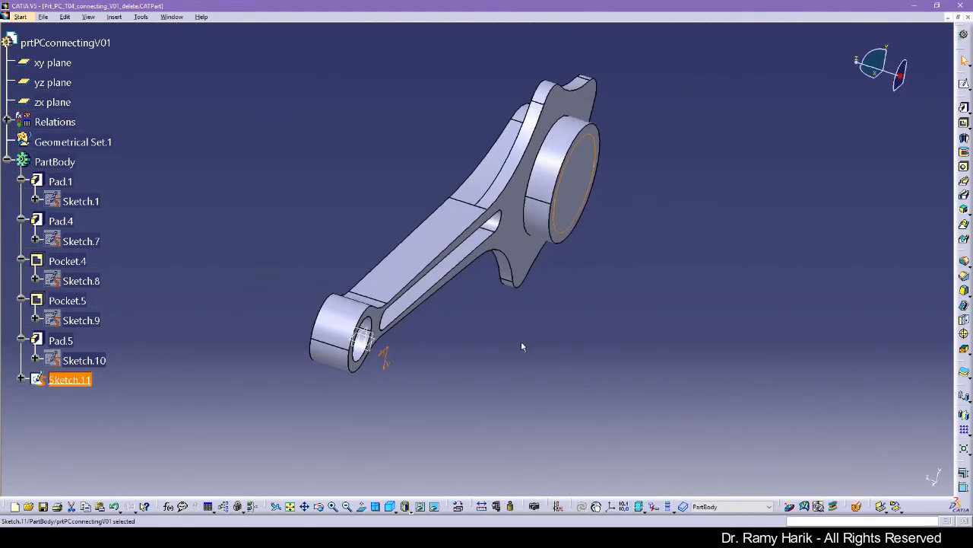
click(964, 123)
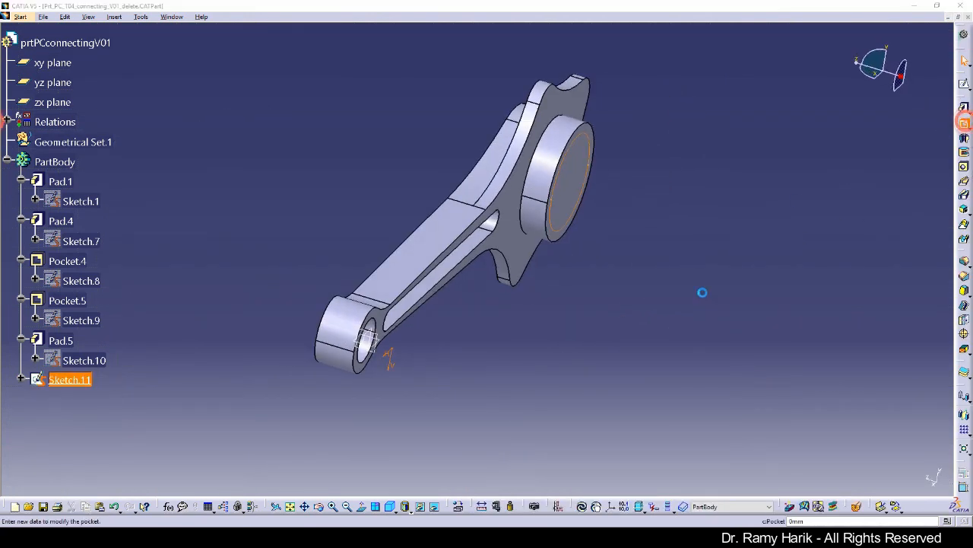
click(781, 378)
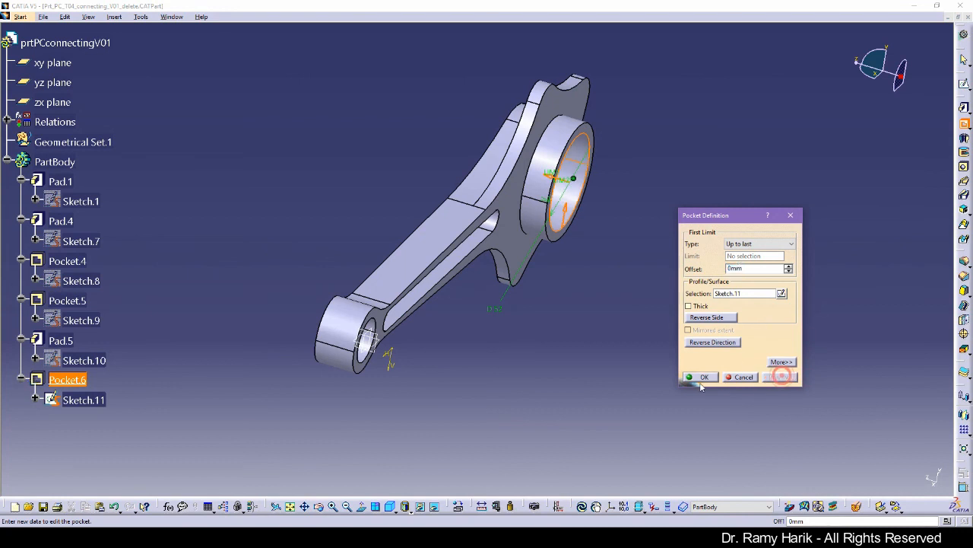
click(699, 377)
middle_drag(583, 331, 428, 127)
click(2, 276)
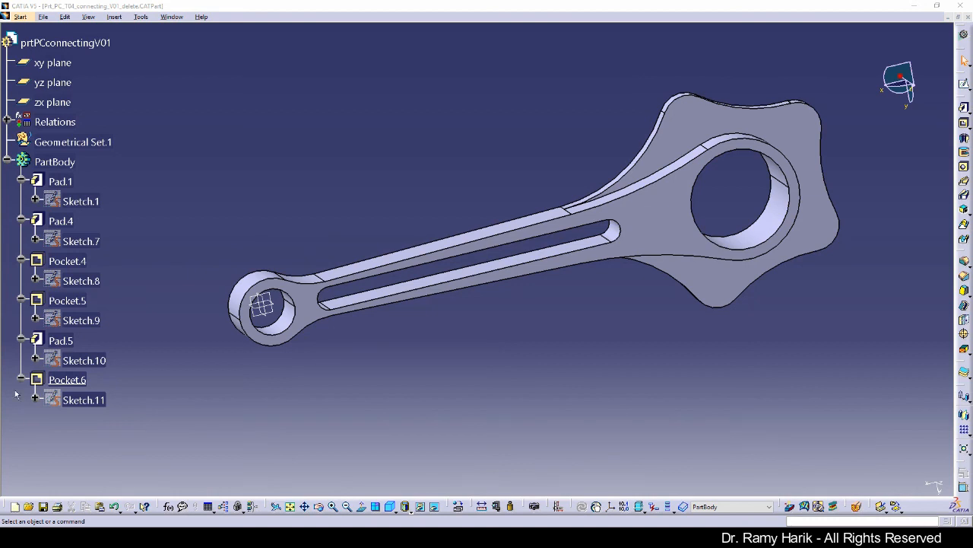
Step: Switch the model's display to plain shading without edges and inspect the finished rod
click(407, 508)
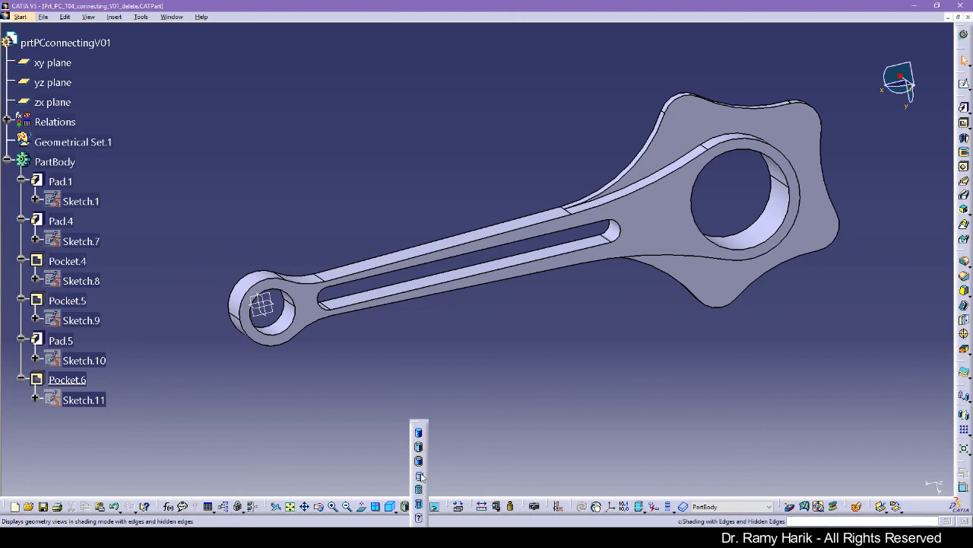
click(421, 435)
mouse_move(509, 340)
middle_down()
mouse_move(538, 344)
mouse_move(495, 358)
mouse_move(481, 304)
middle_up()
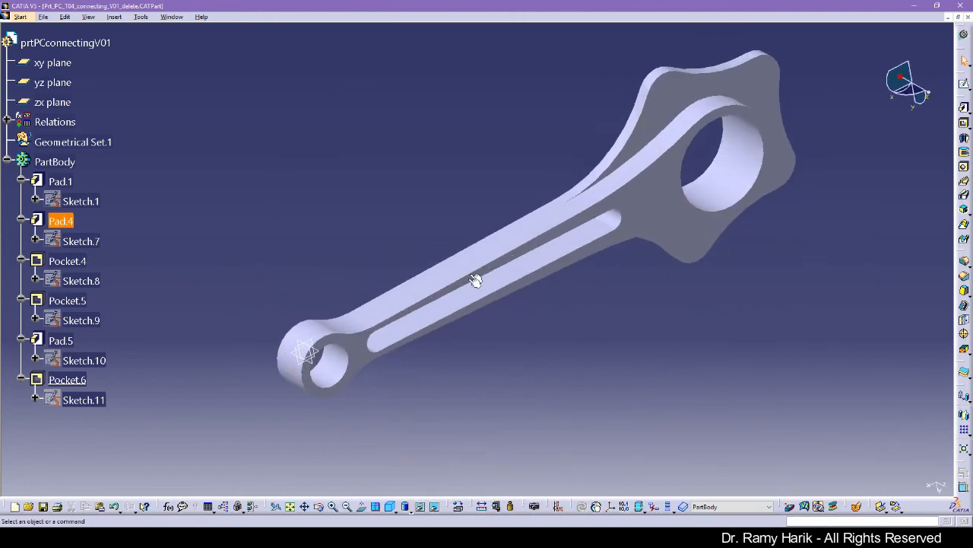